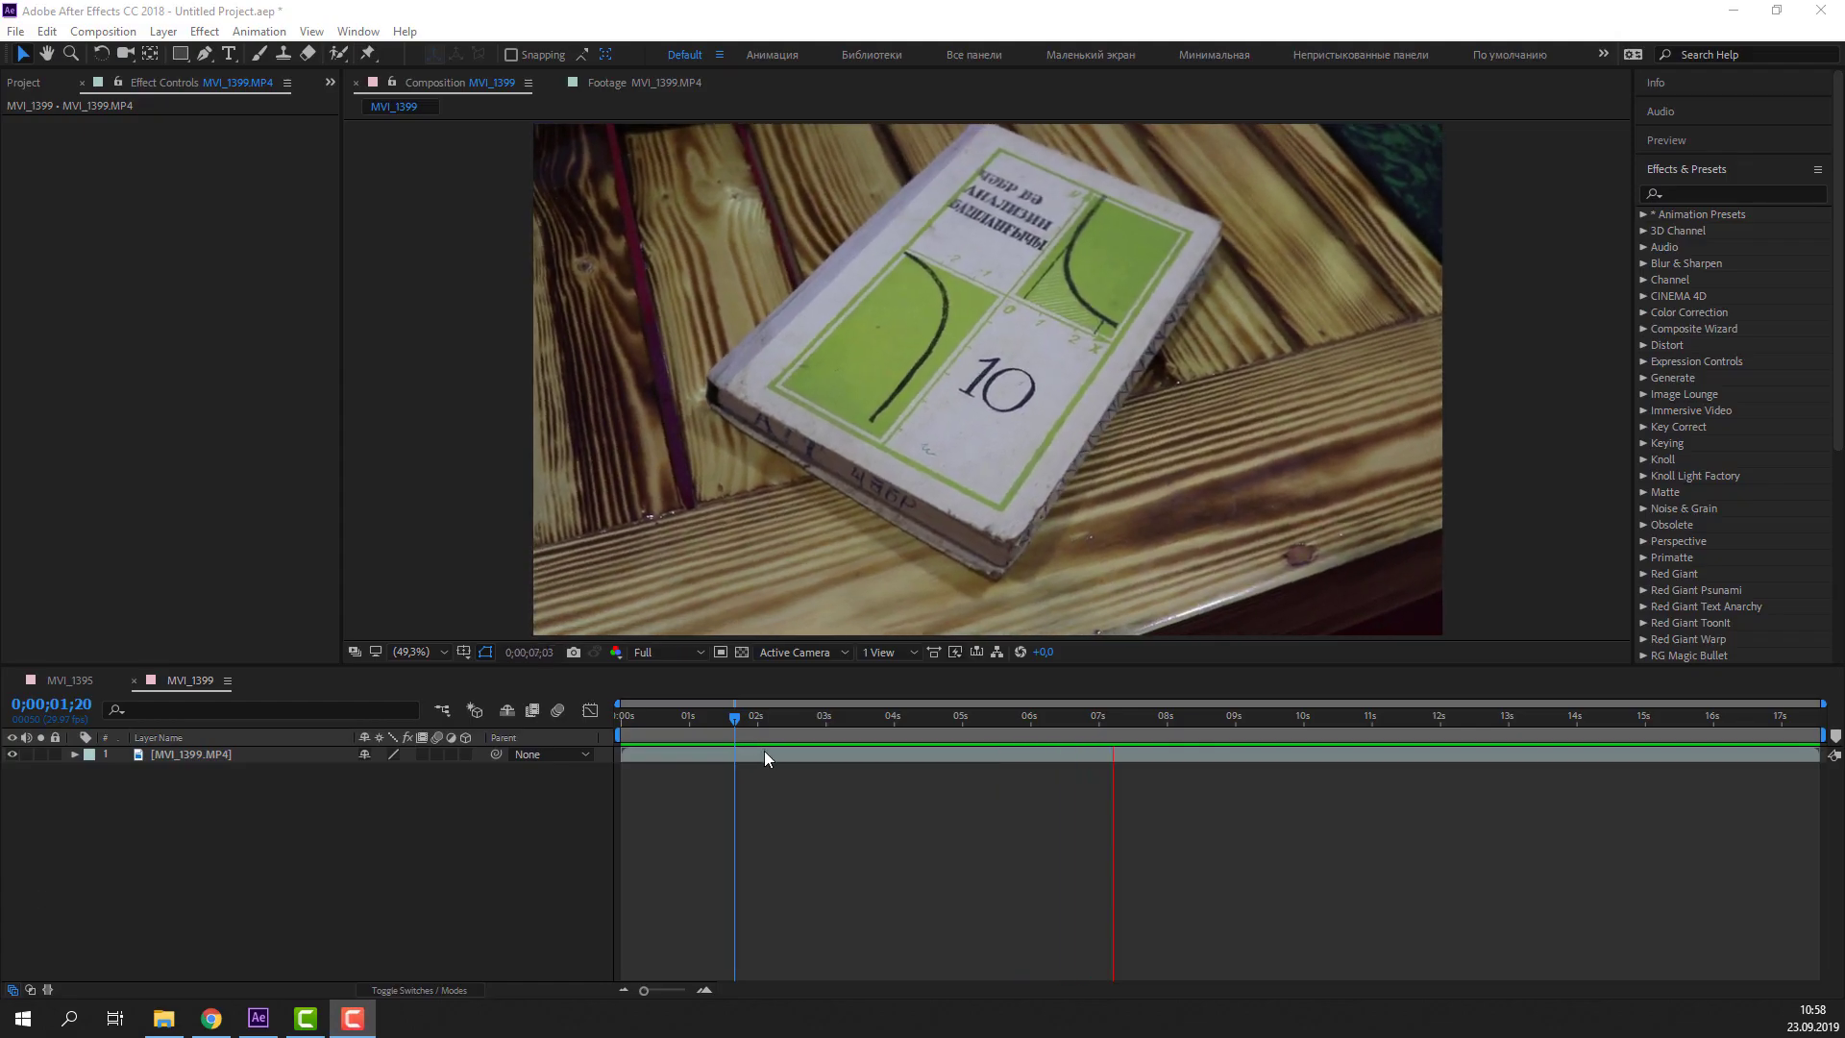
# Scrub the MVI_1399 footage, then search '3d ca' and apply 3D Camera Tracker to it
pyautogui.click(1078, 717)
pyautogui.moveTo(1112, 727); pyautogui.dragTo(562, 716)
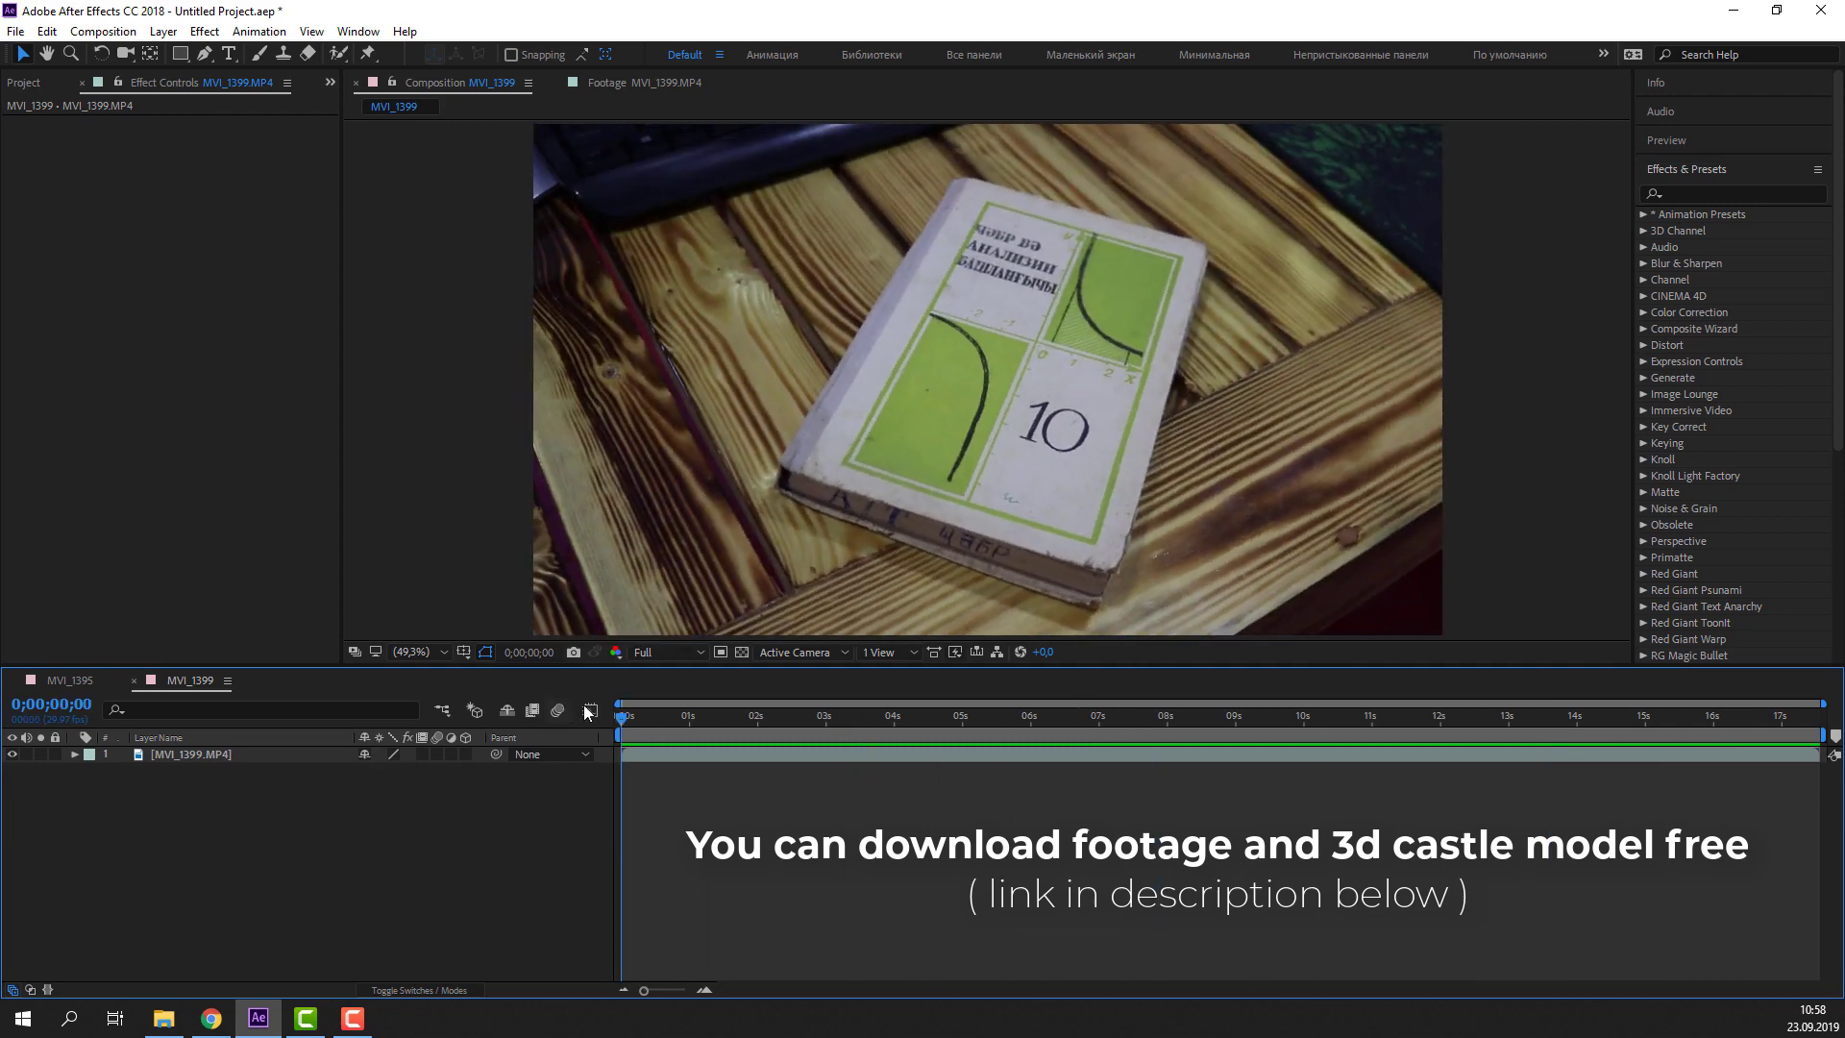
pyautogui.click(1712, 195)
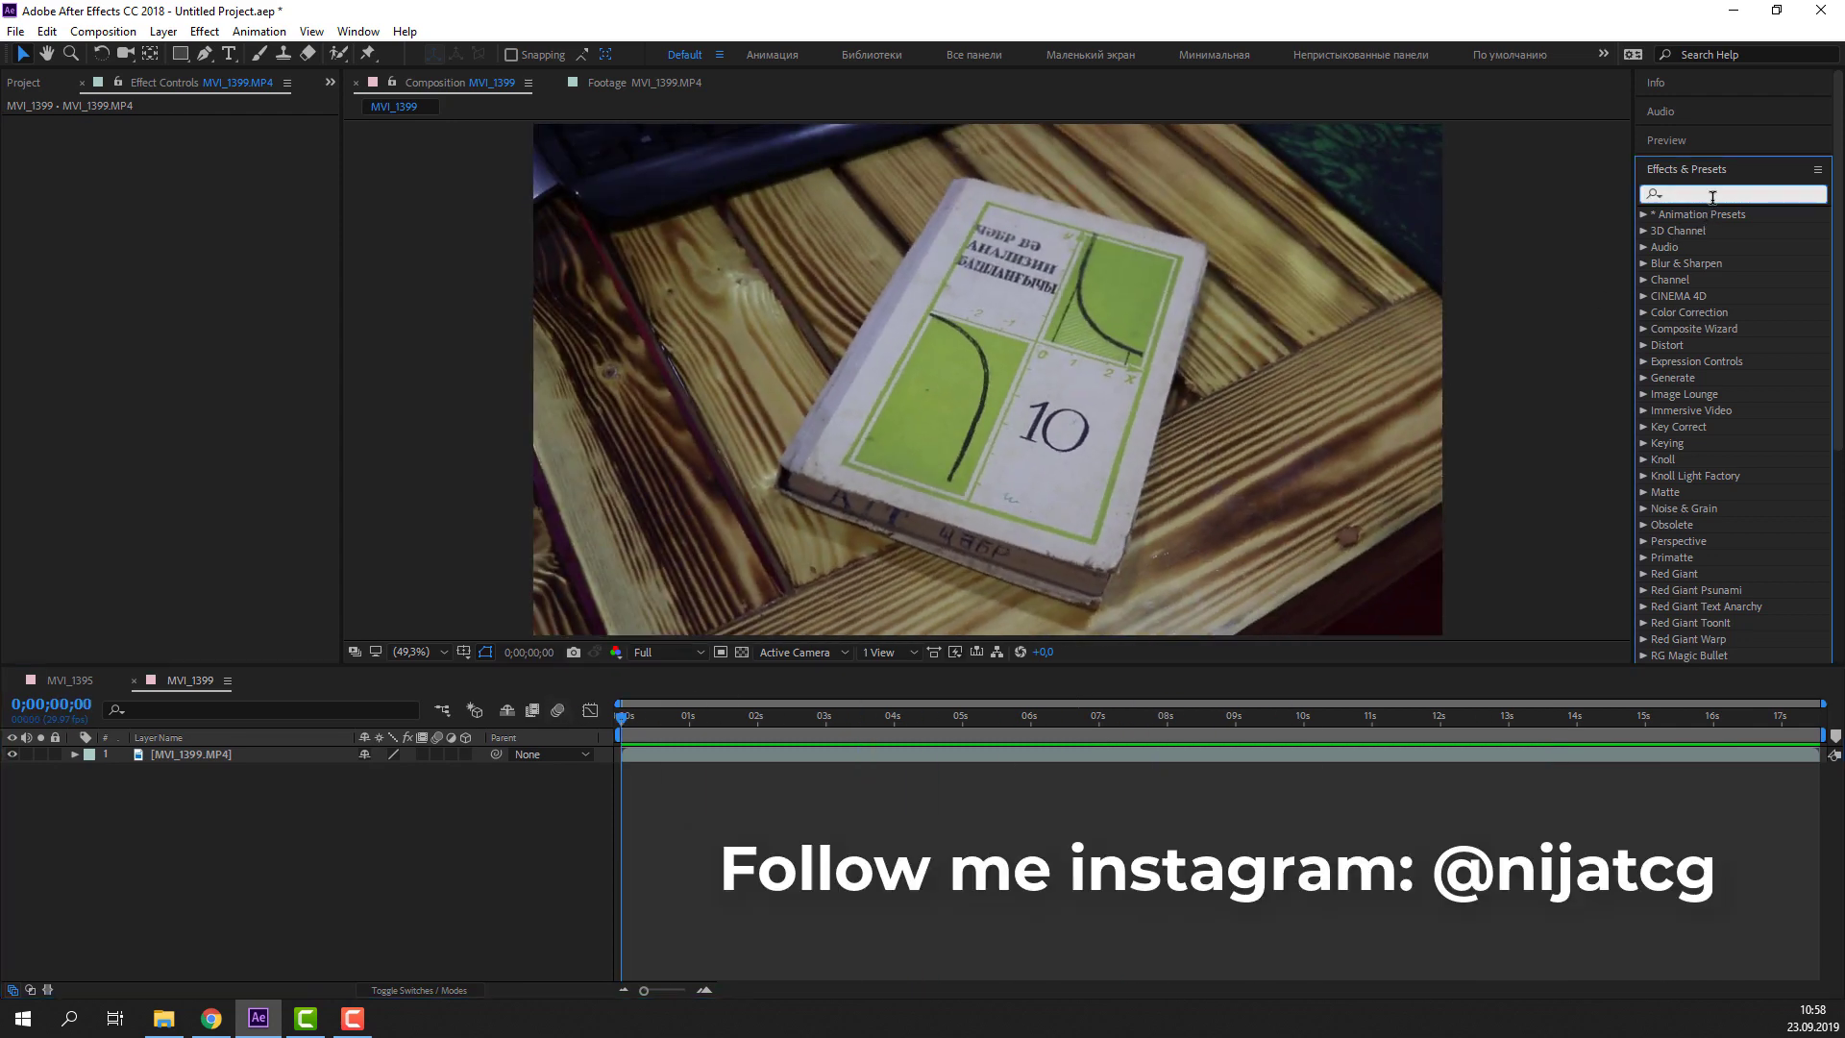
pyautogui.write('3d ca')
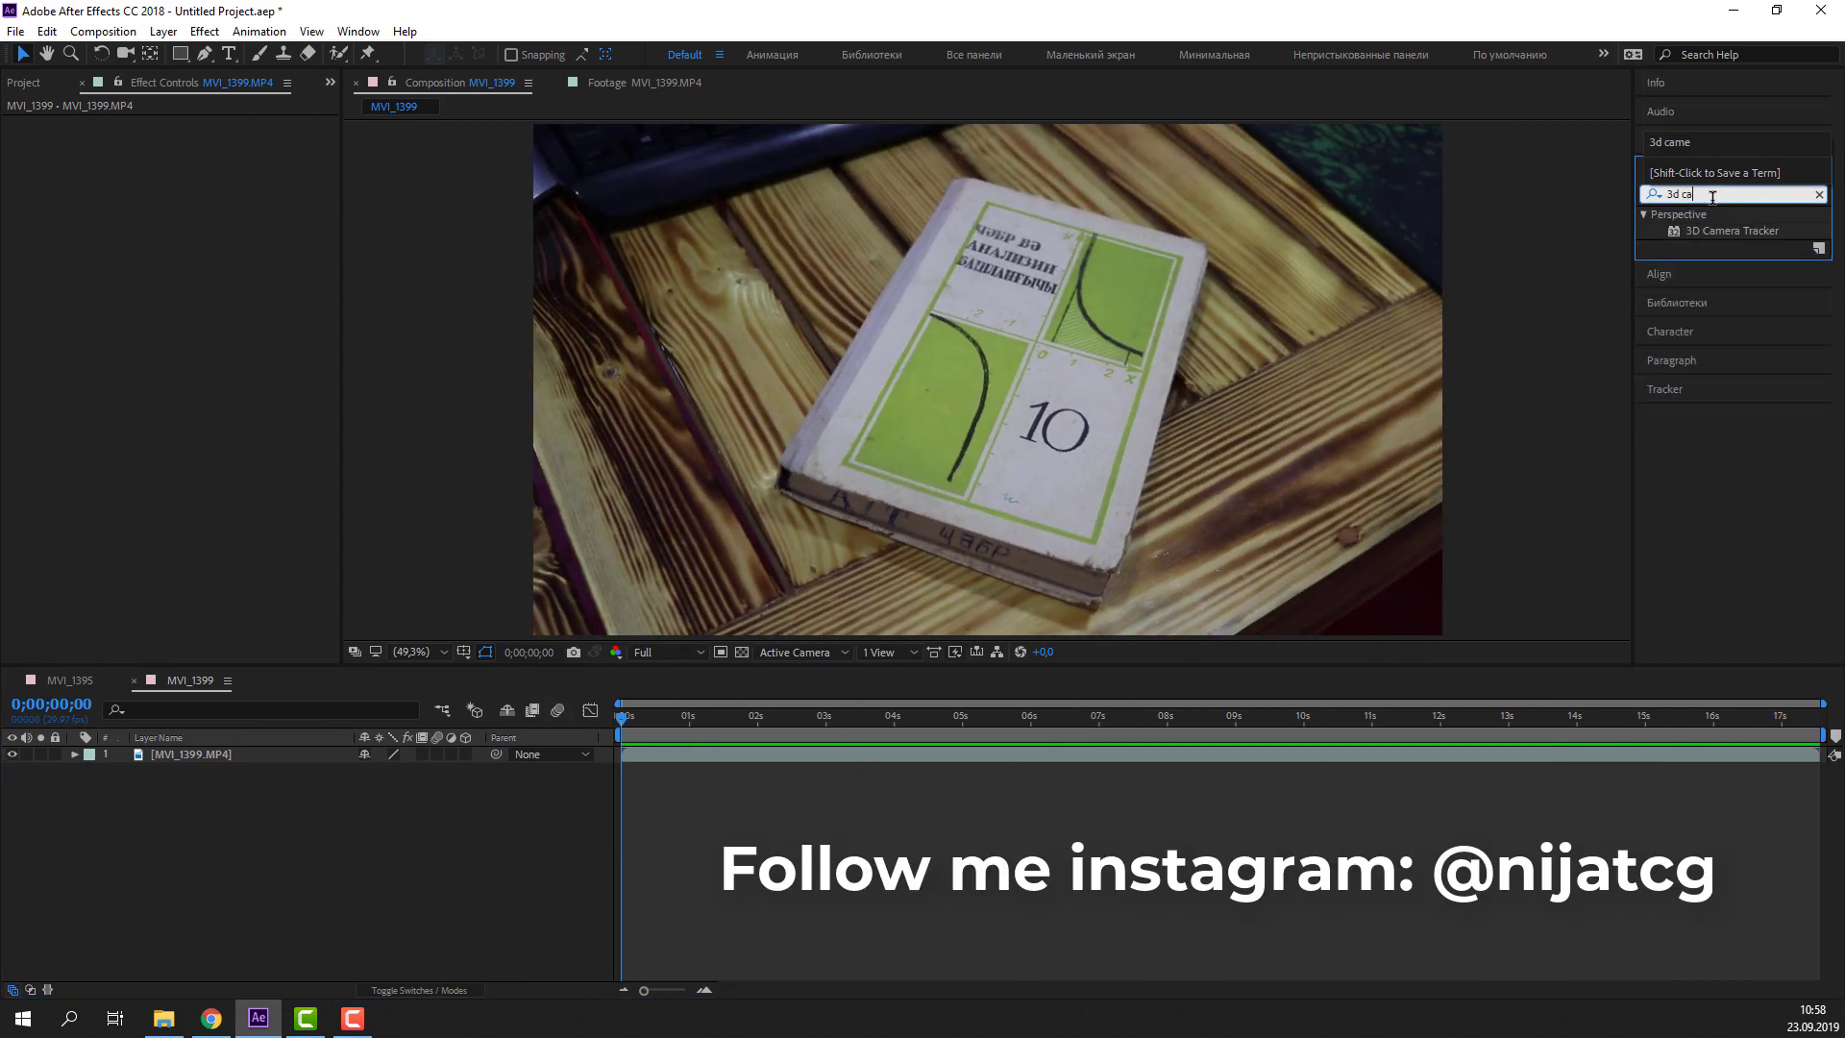
pyautogui.click(1740, 233)
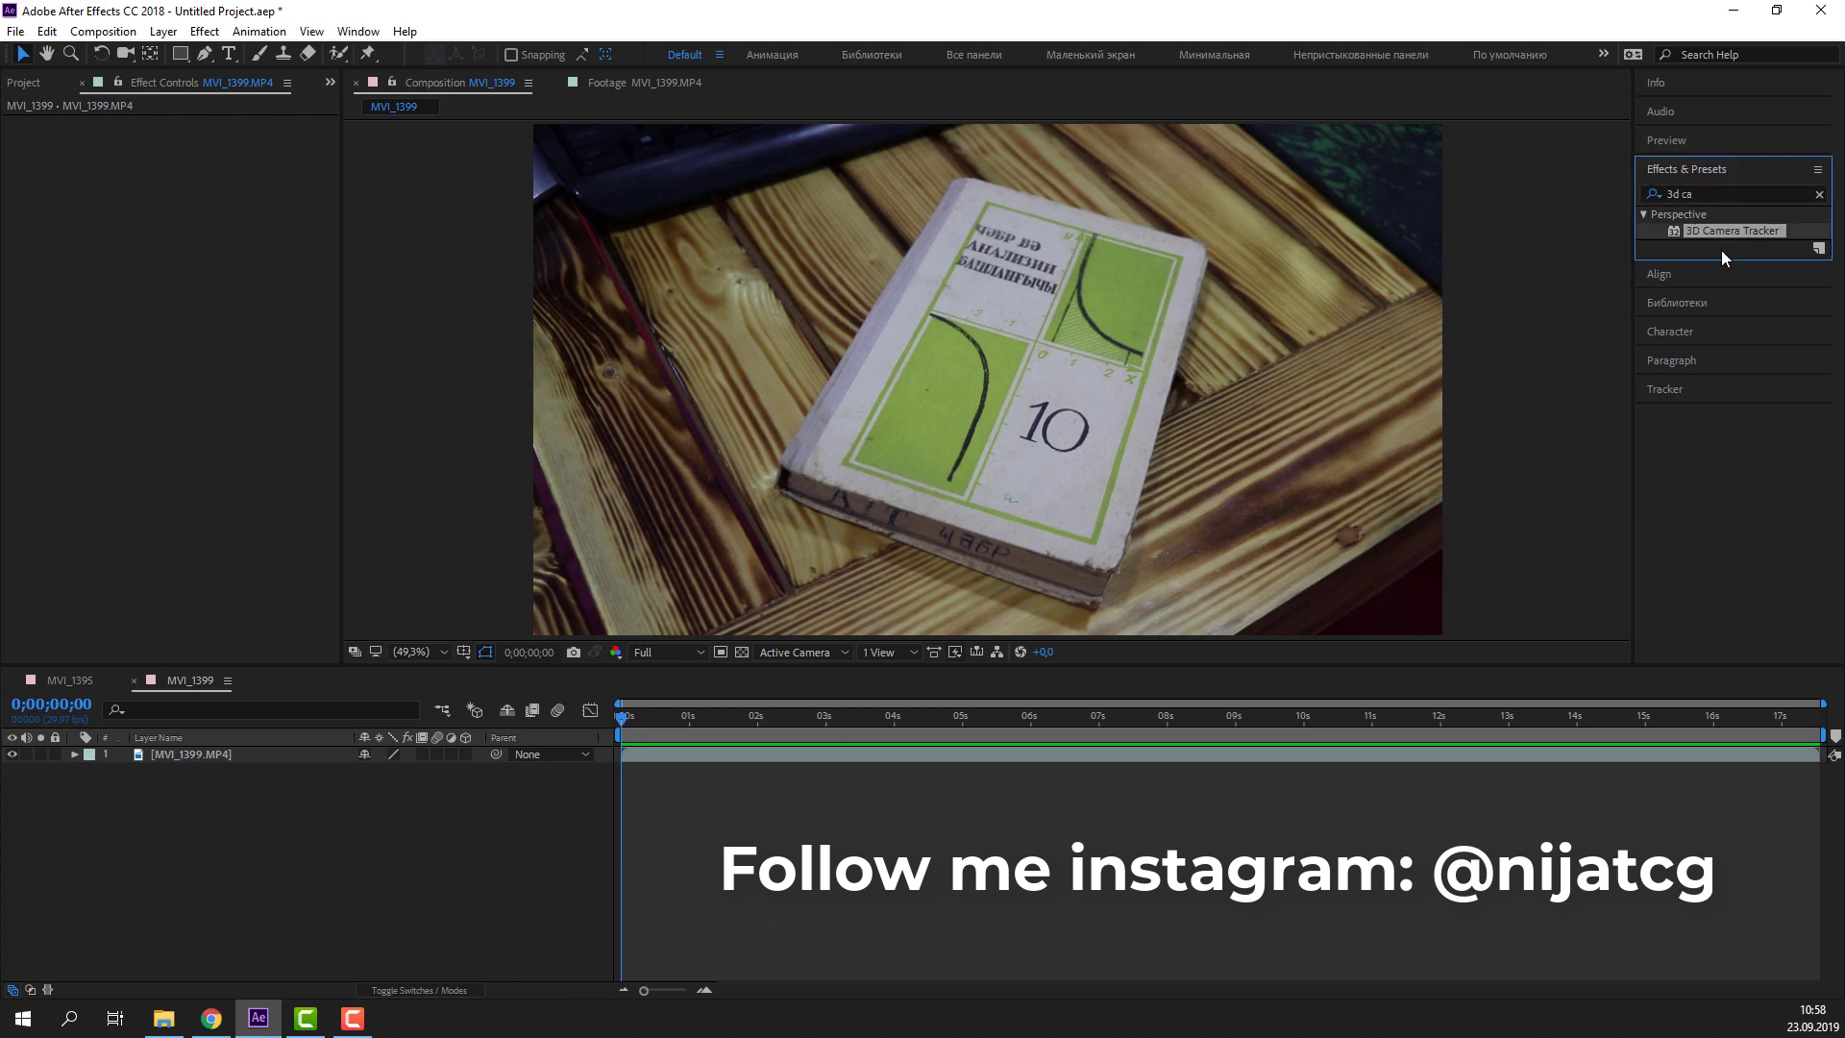
pyautogui.moveTo(1722, 234); pyautogui.dragTo(204, 753)
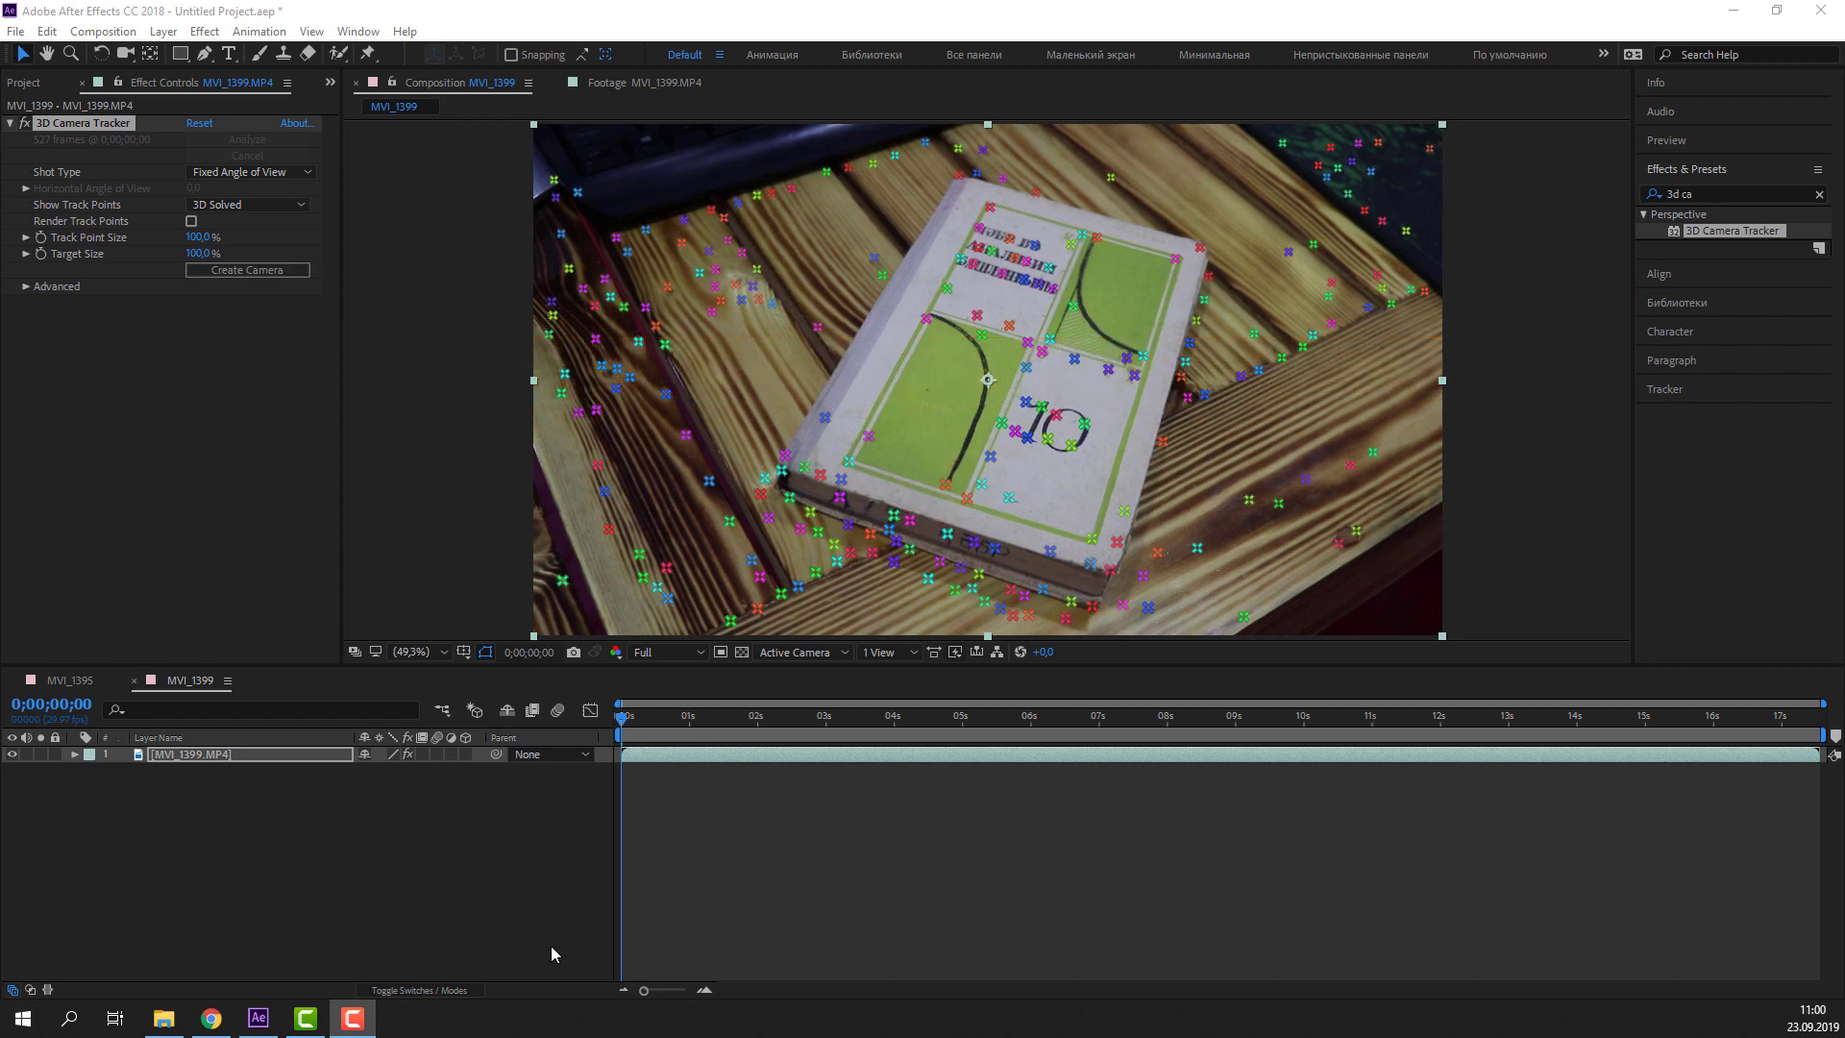
# At a later frame, select eight track points on the book cover and create a null and camera
pyautogui.moveTo(661, 734)
pyautogui.mouseDown()
pyautogui.moveTo(1472, 713)
pyautogui.moveTo(1485, 779)
pyautogui.mouseUp()
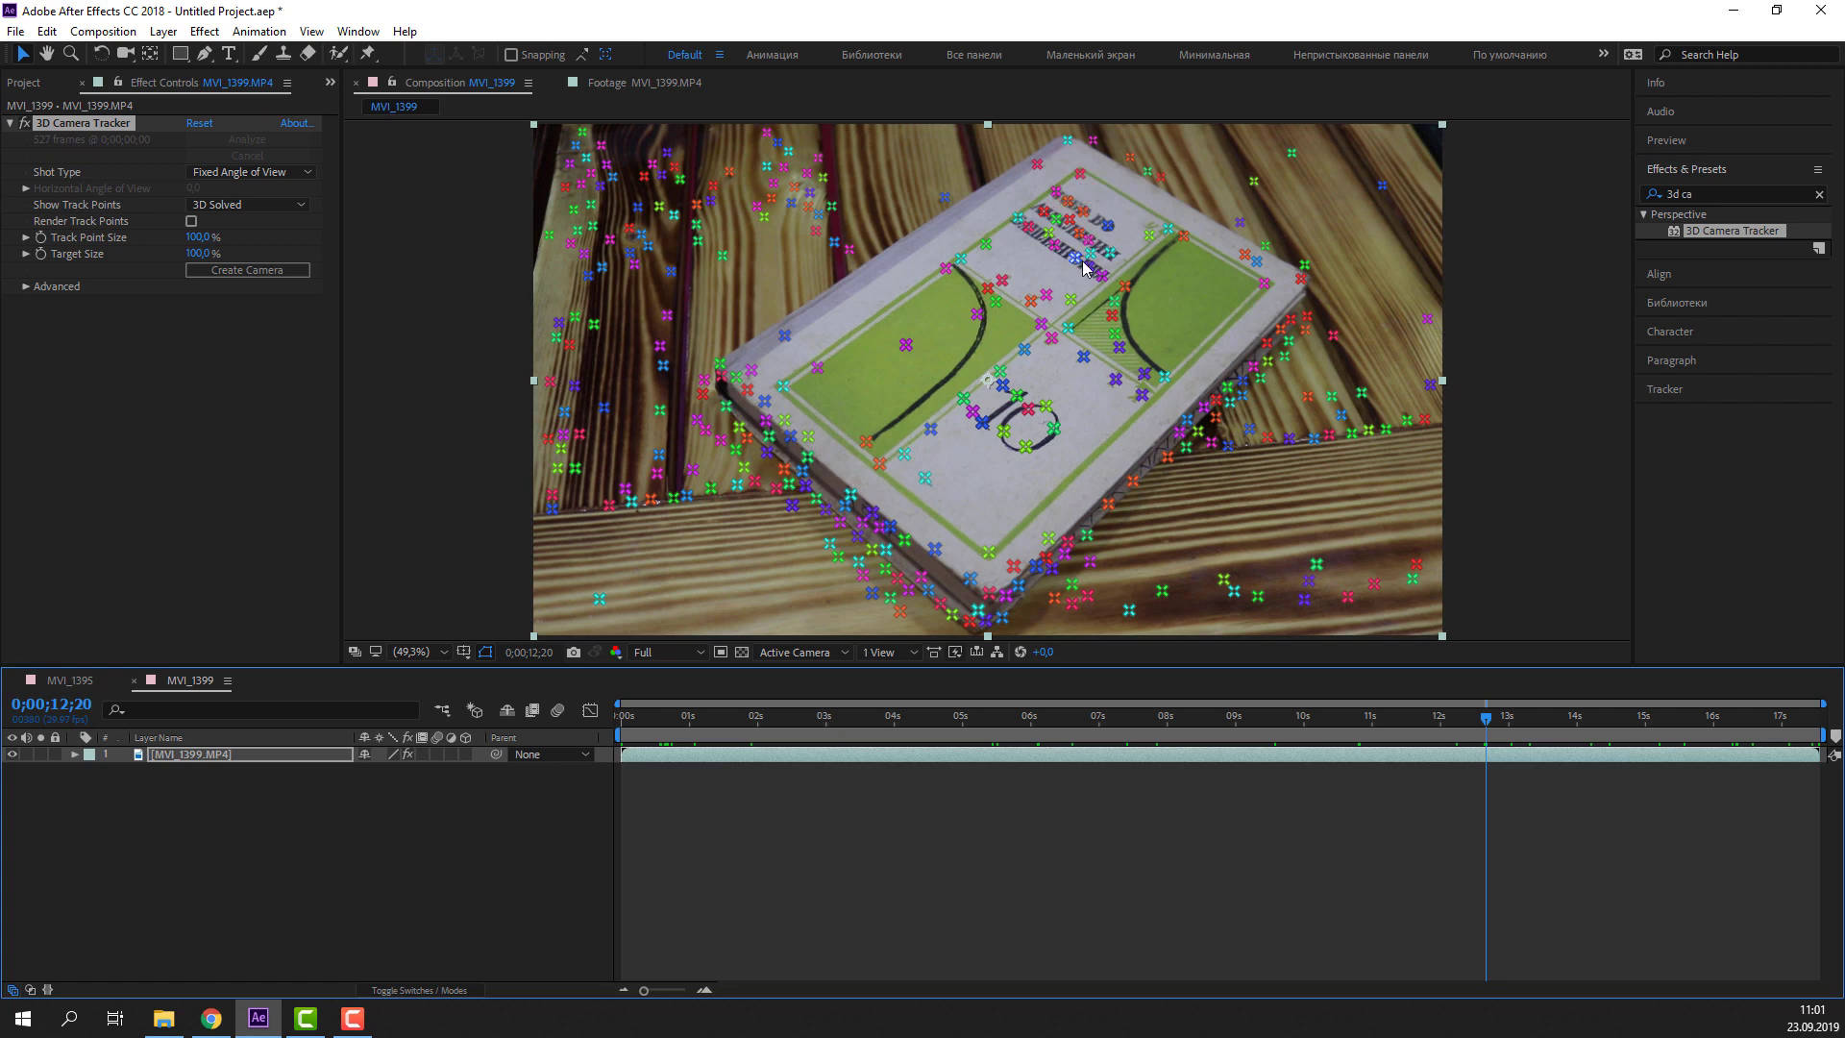
pyautogui.click(1063, 310)
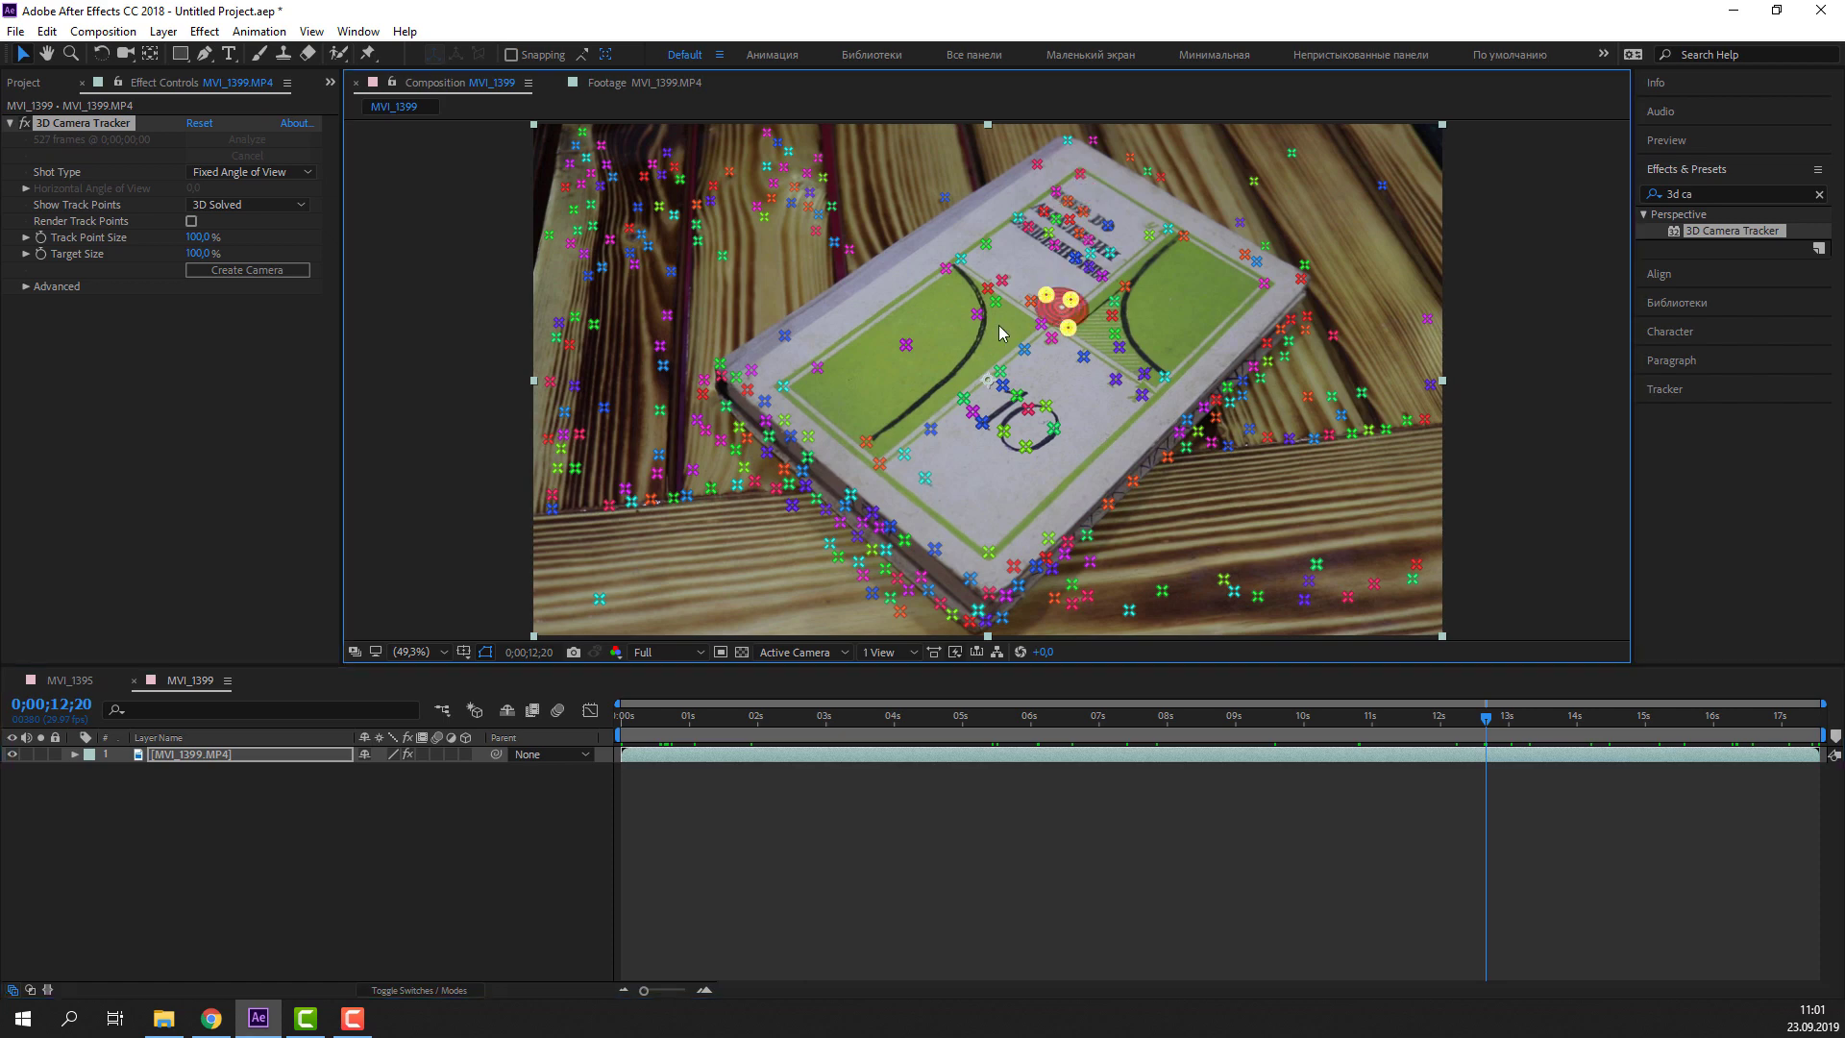
pyautogui.keyDown('shift'); pyautogui.click(783, 387); pyautogui.keyUp('shift')
pyautogui.keyDown('shift'); pyautogui.click(989, 553); pyautogui.keyUp('shift')
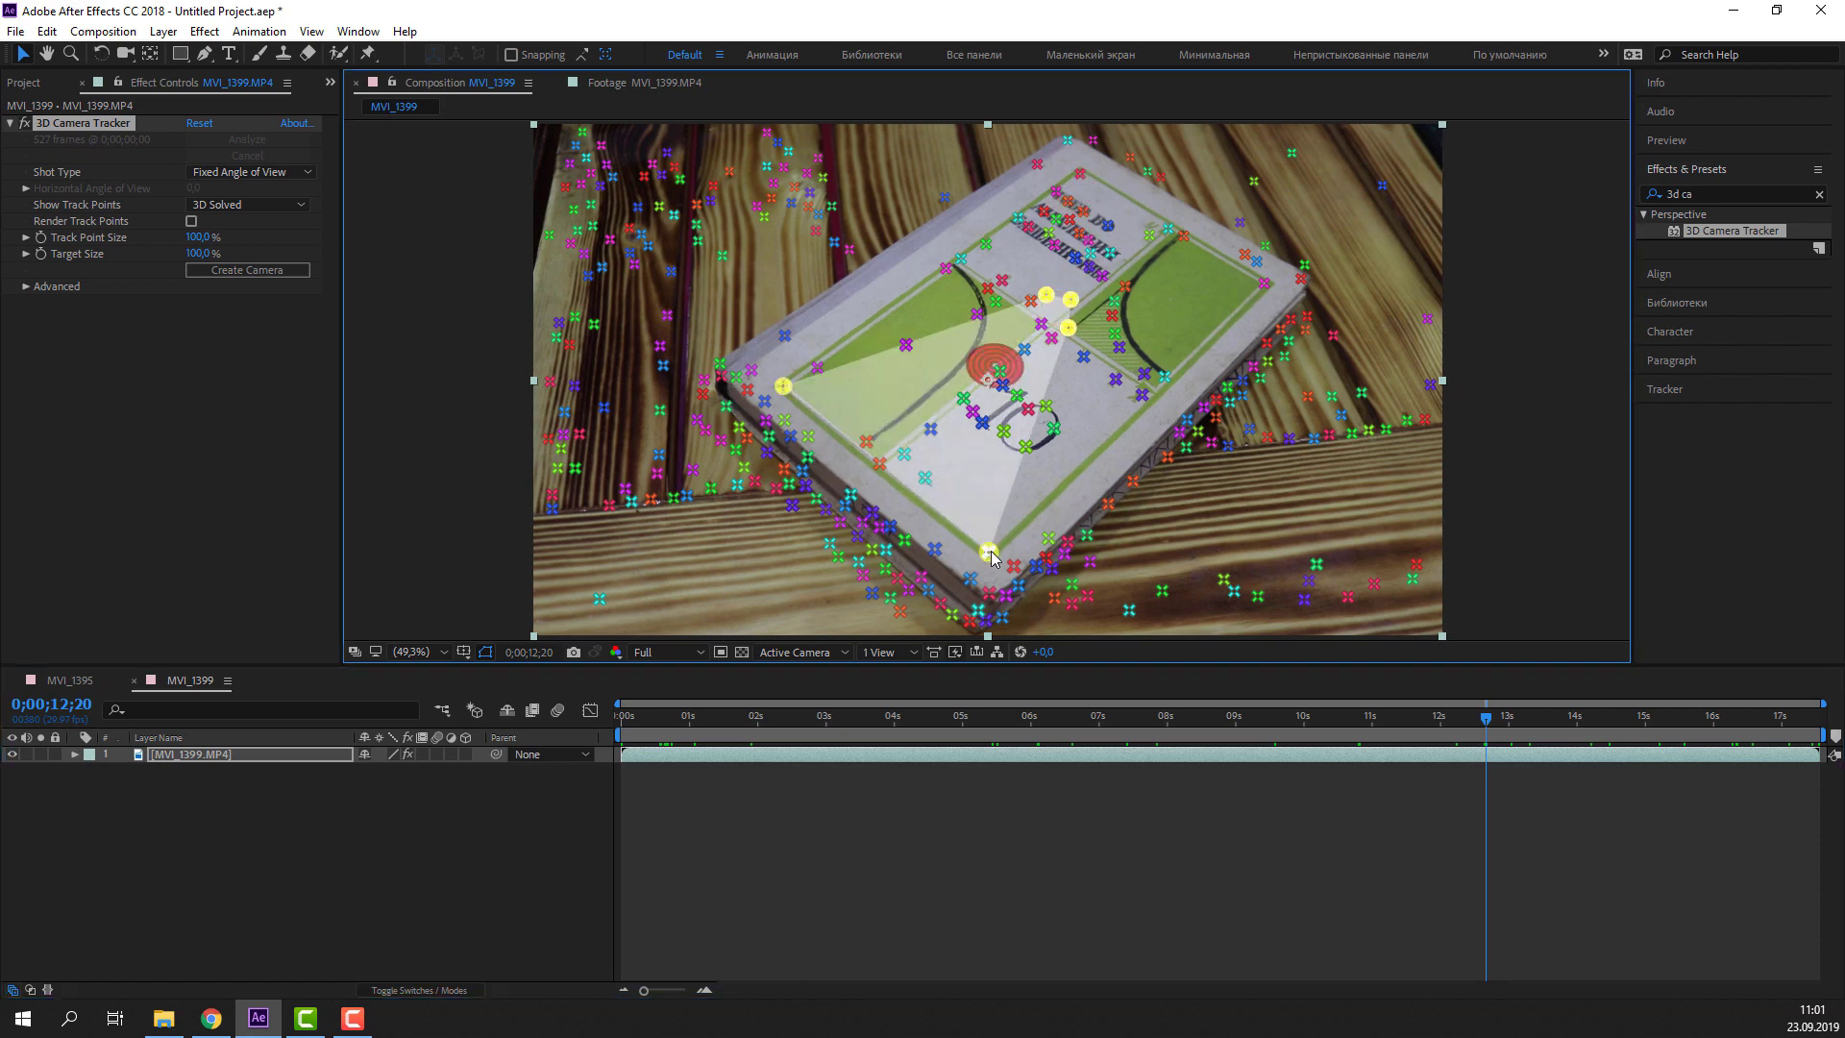
pyautogui.keyDown('shift'); pyautogui.click(1263, 282); pyautogui.keyUp('shift')
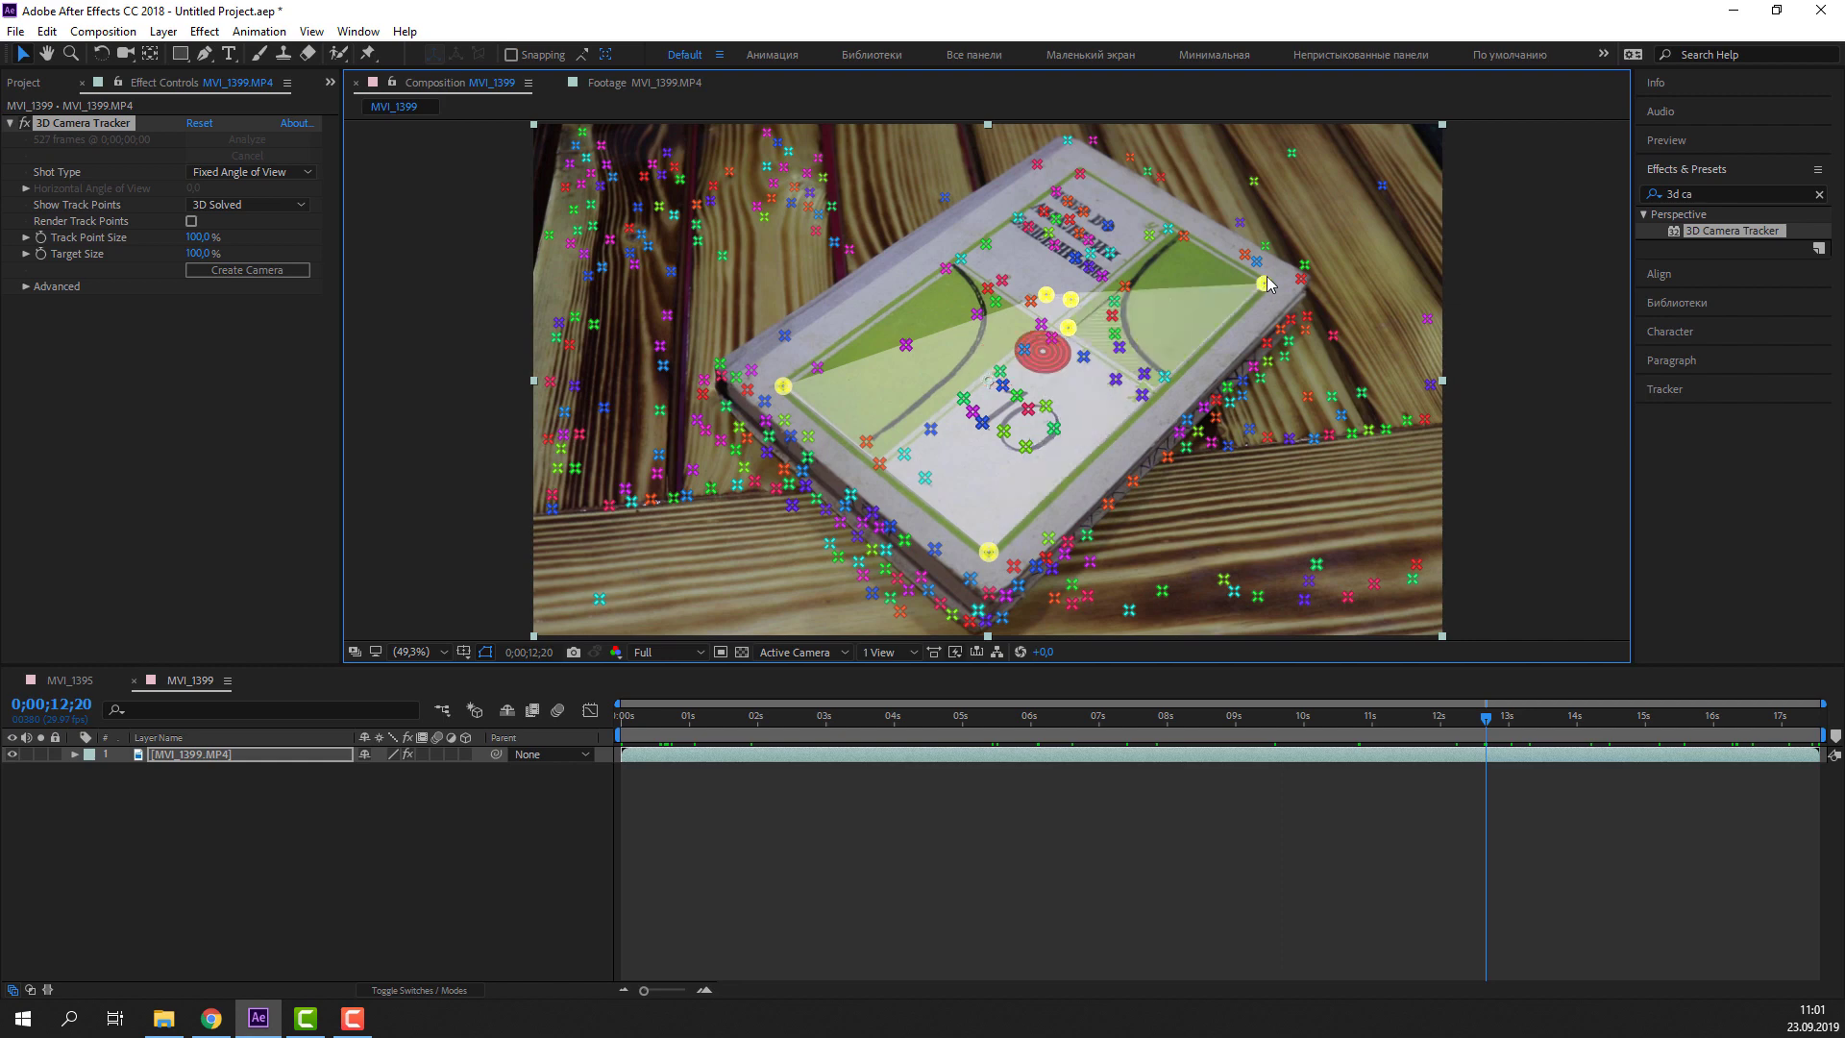
pyautogui.keyDown('shift'); pyautogui.click(1081, 175); pyautogui.keyUp('shift')
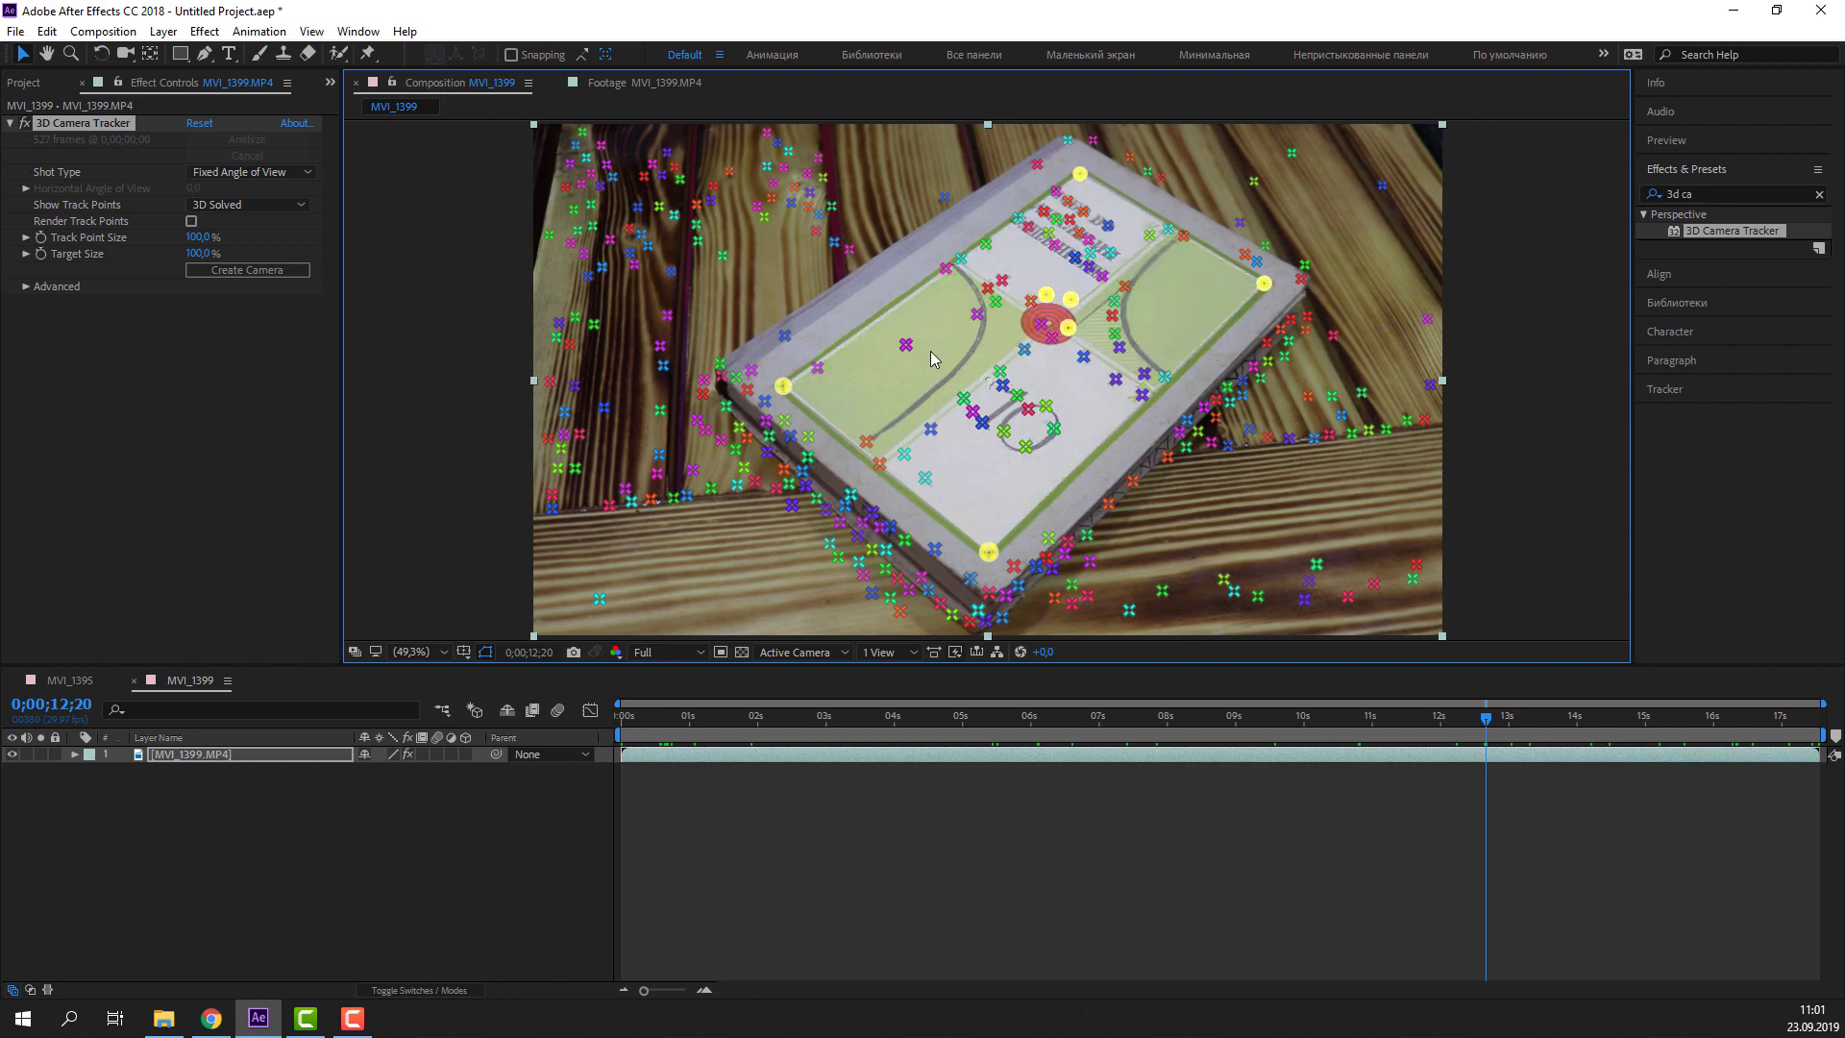
pyautogui.keyDown('shift'); pyautogui.click(986, 244); pyautogui.keyUp('shift')
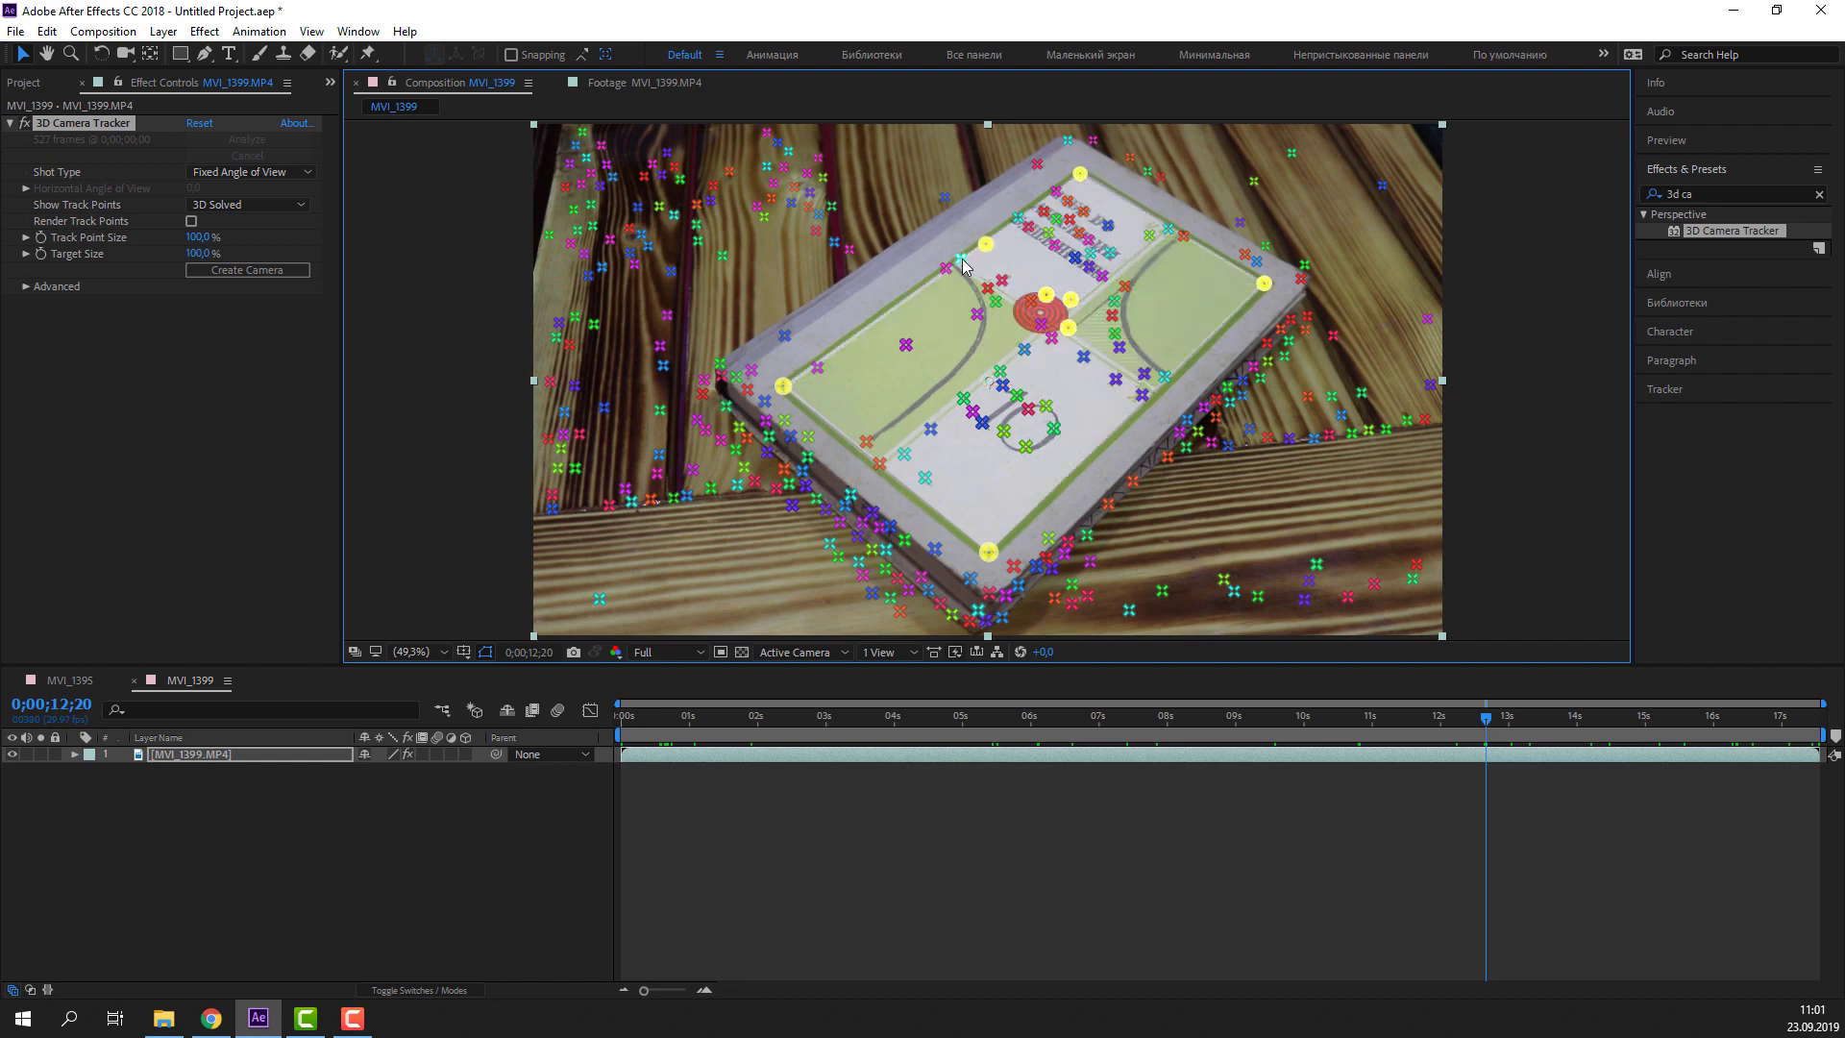
pyautogui.keyDown('shift'); pyautogui.click(961, 257); pyautogui.keyUp('shift')
pyautogui.keyDown('shift'); pyautogui.click(945, 269); pyautogui.keyUp('shift')
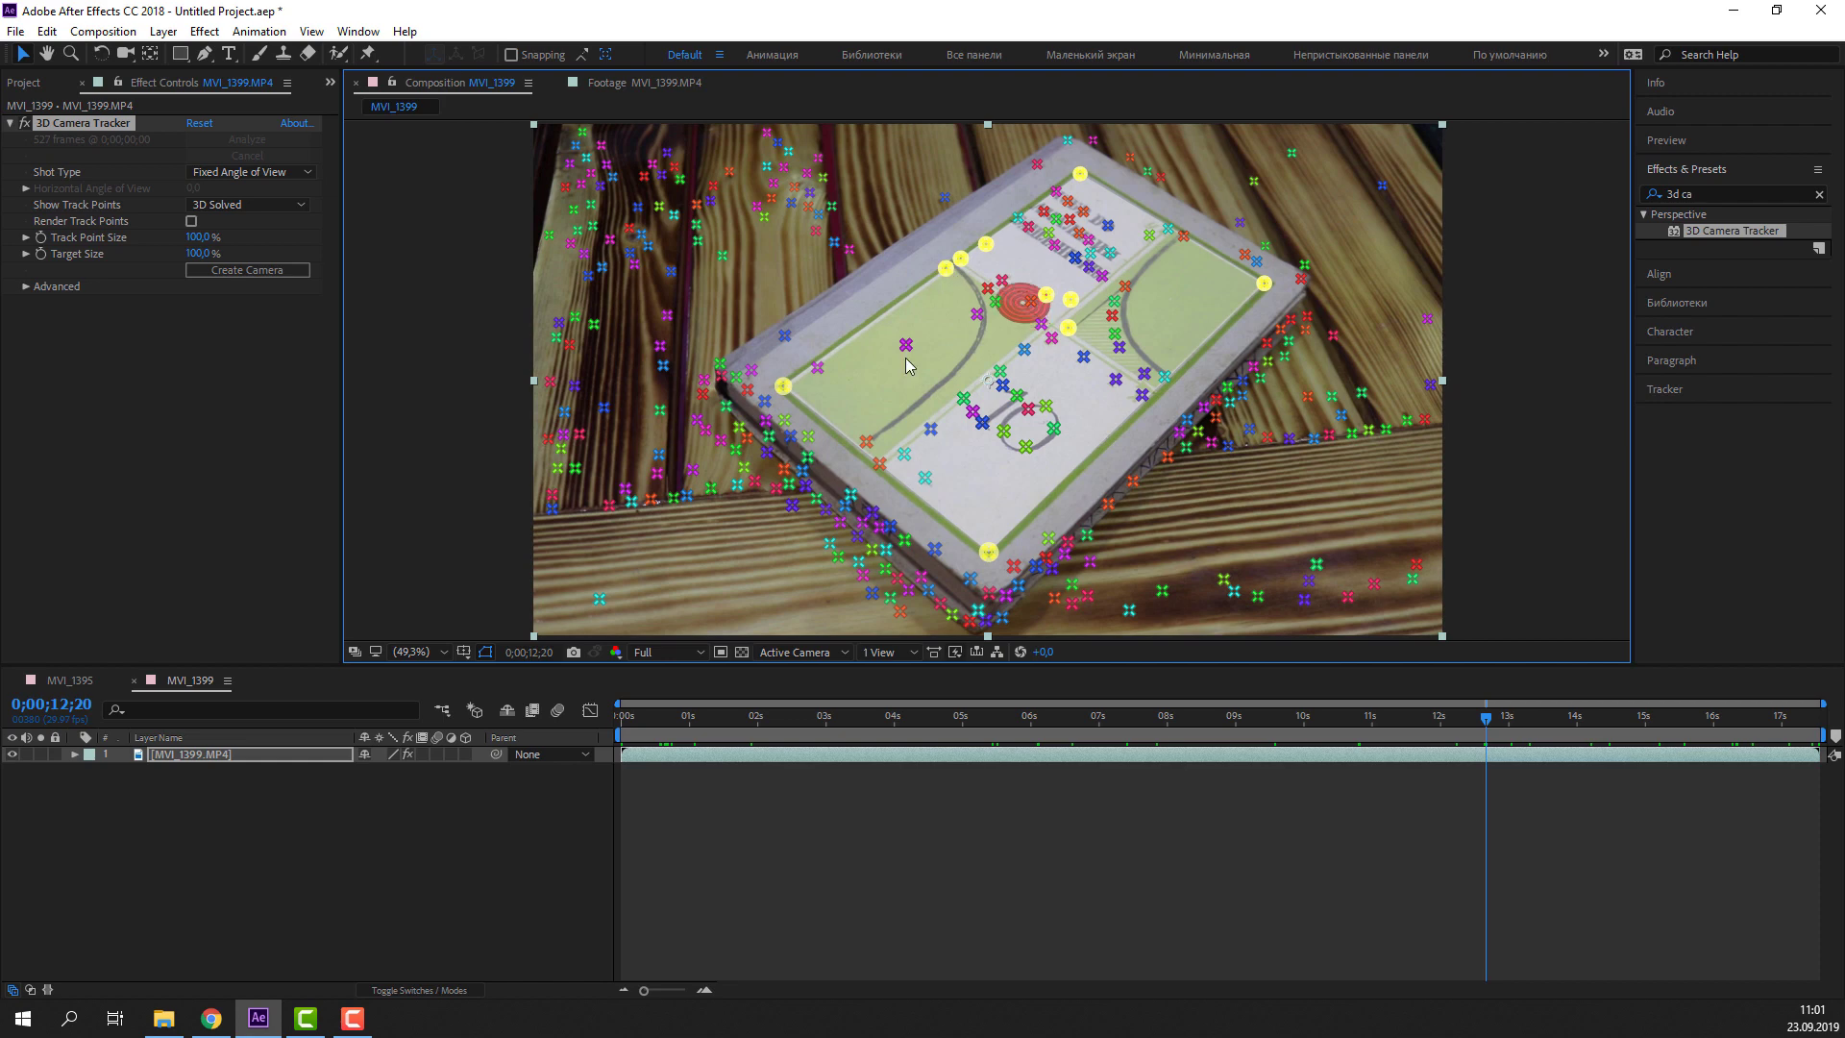
pyautogui.rightClick(1025, 313)
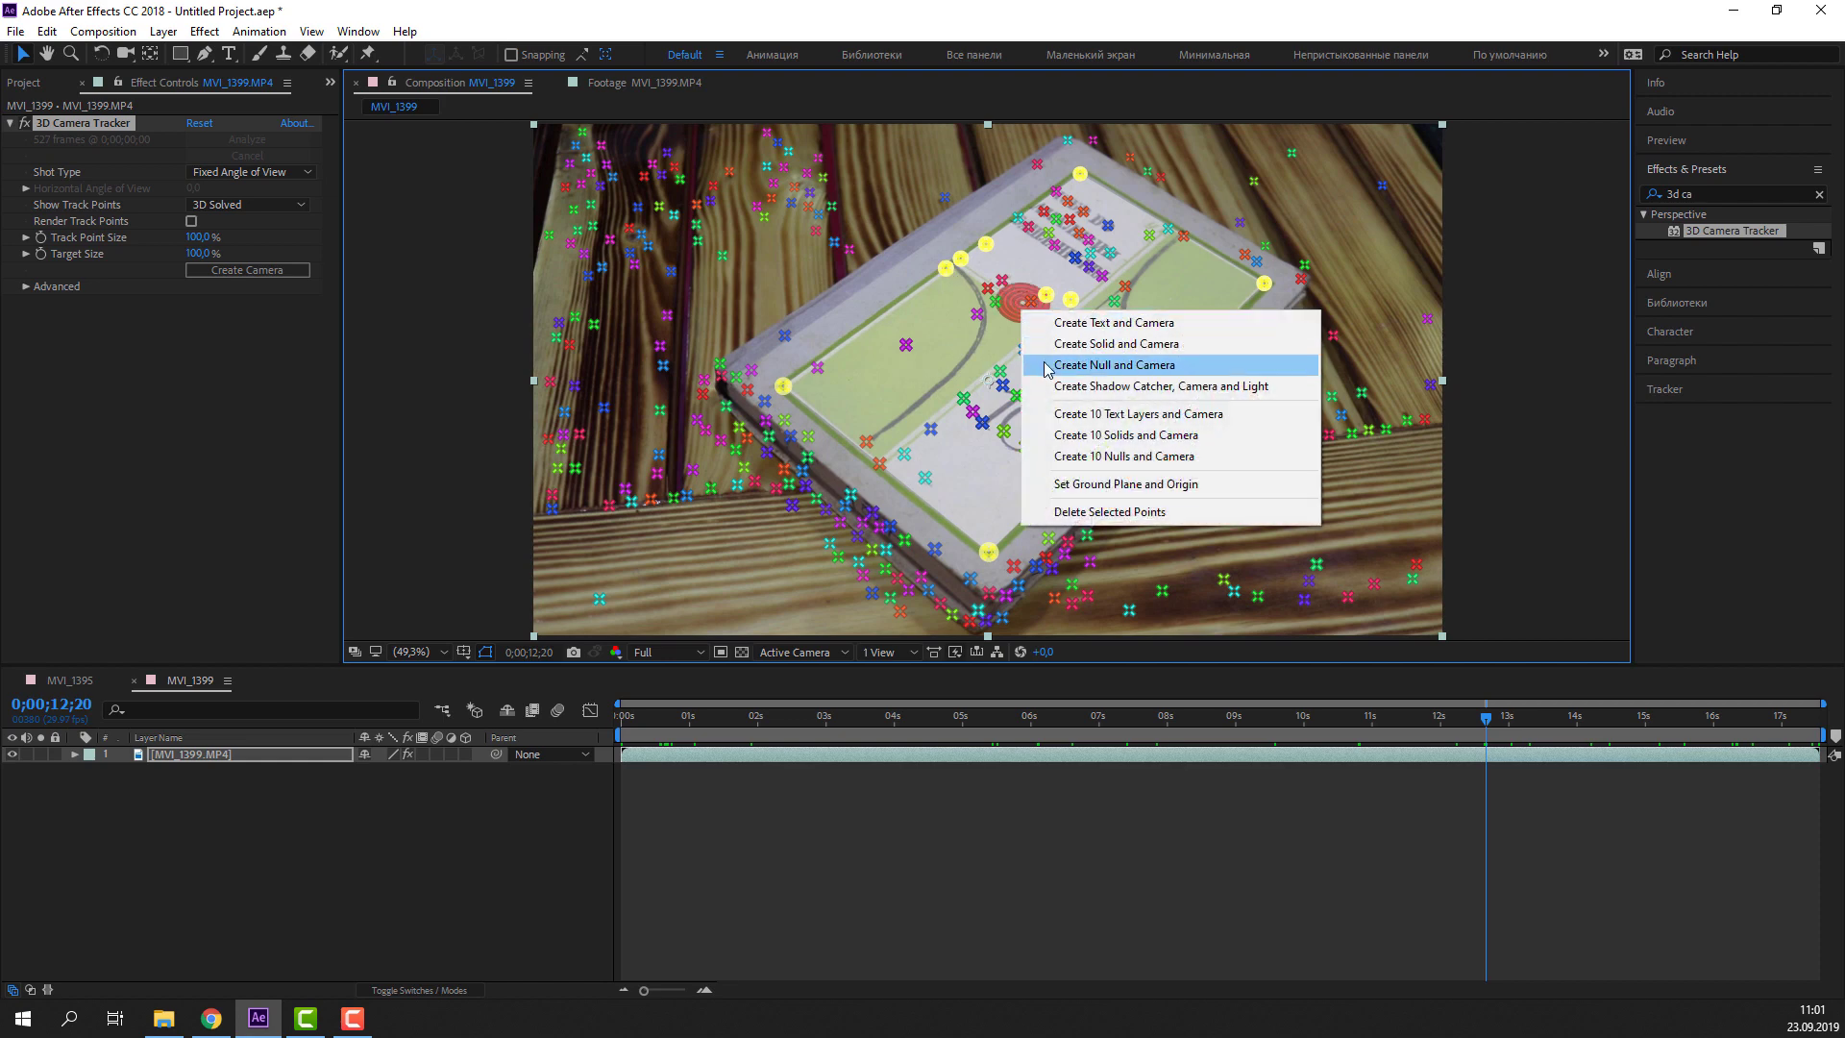
pyautogui.click(1182, 373)
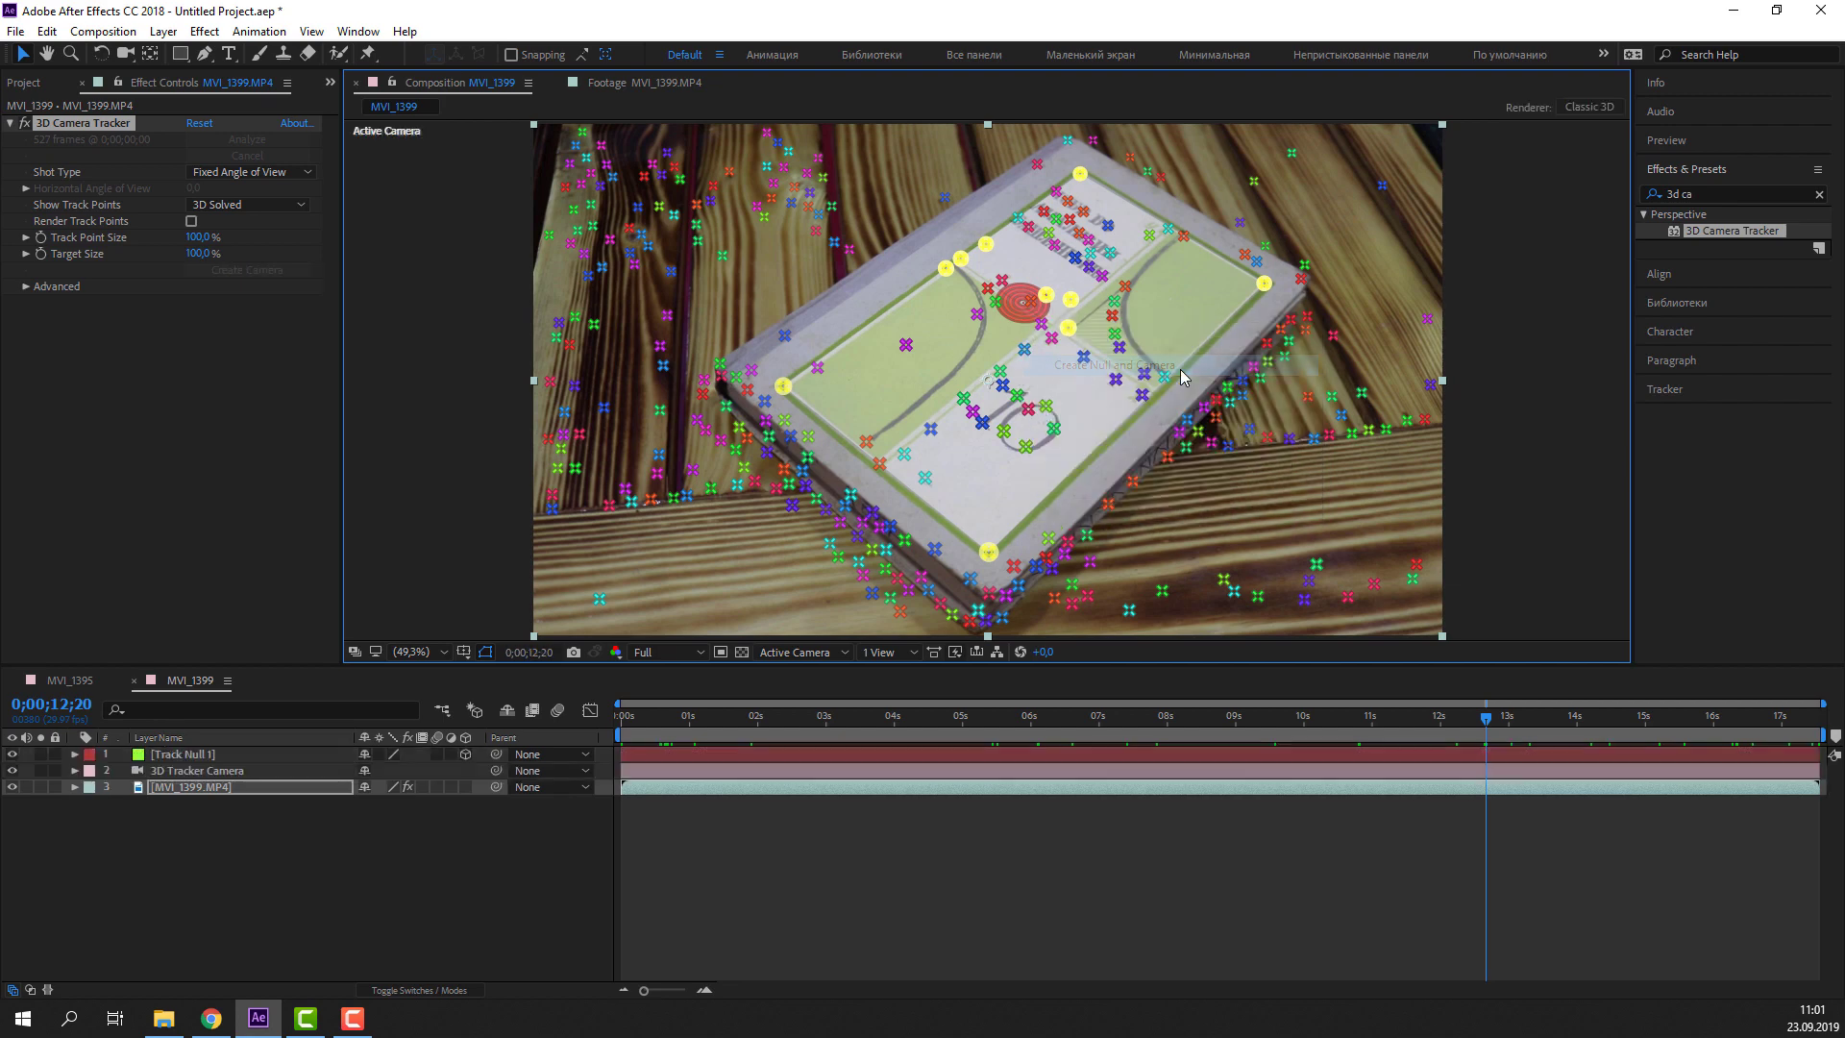
# Hide the track points and scrub to check that Track Null 1 follows the book
pyautogui.click(296, 857)
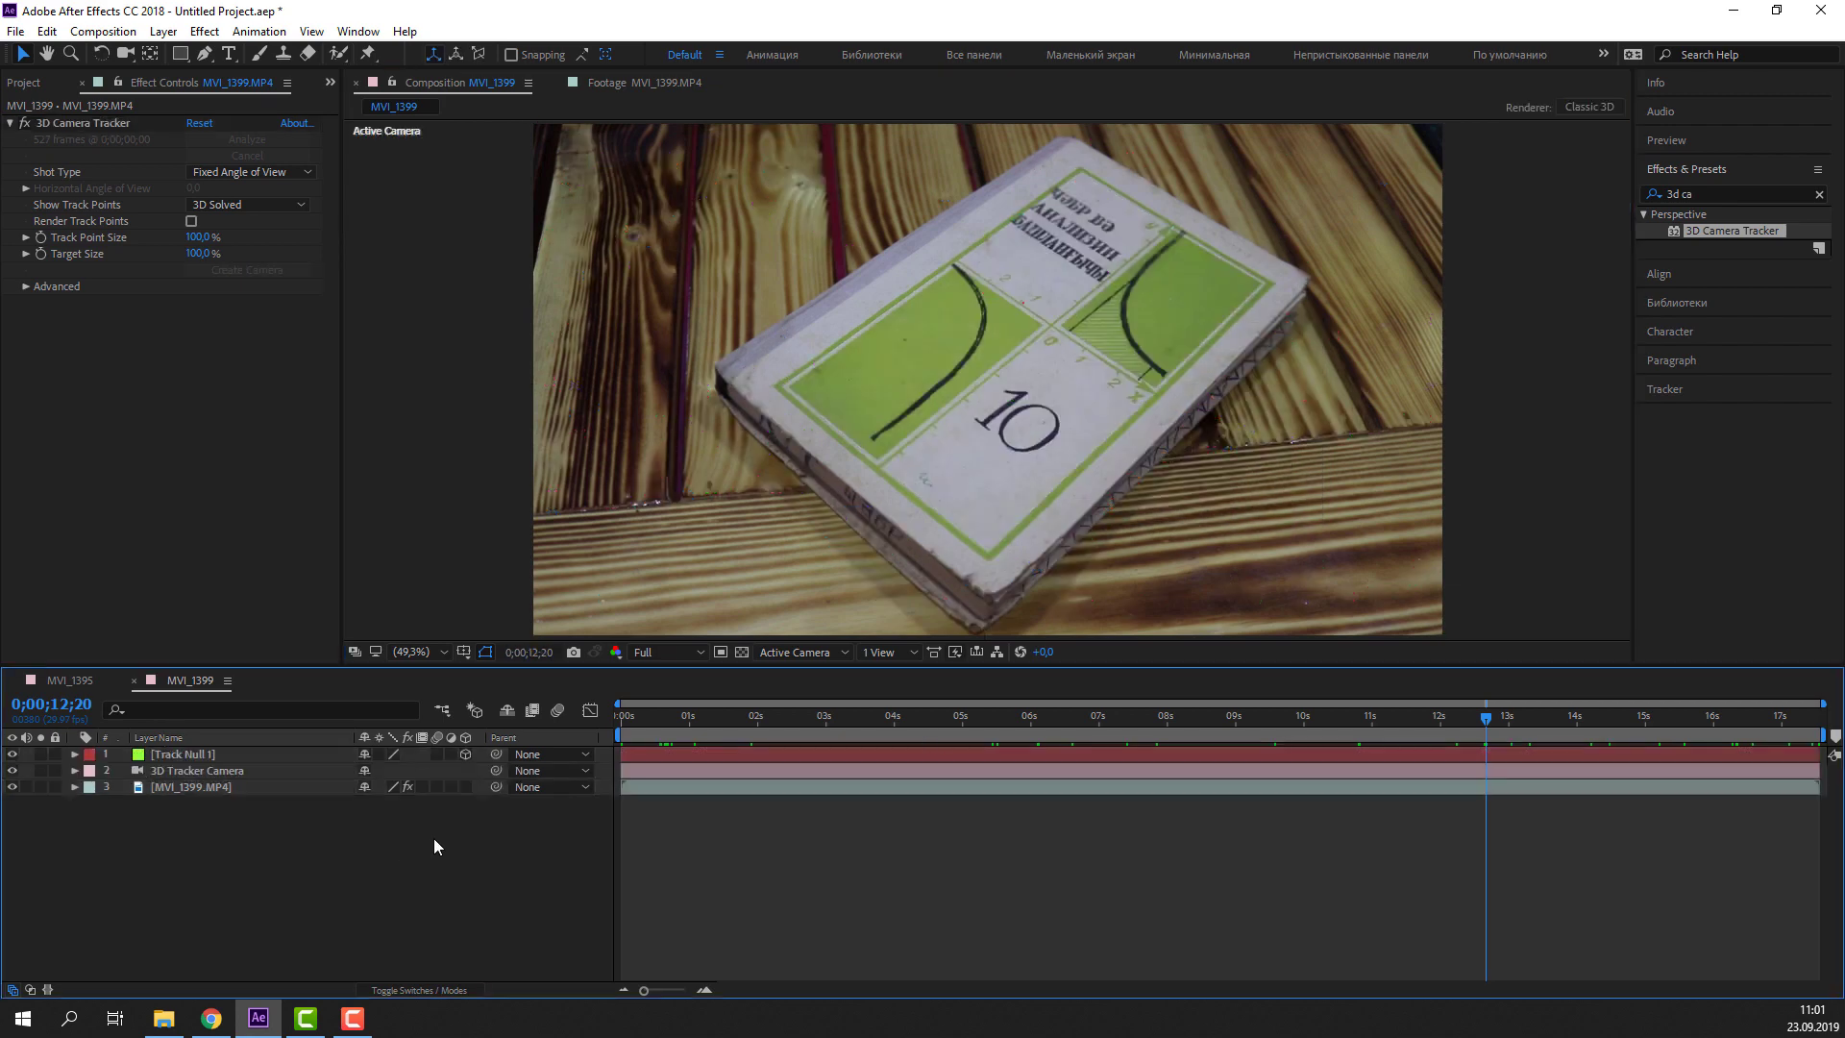
pyautogui.click(241, 762)
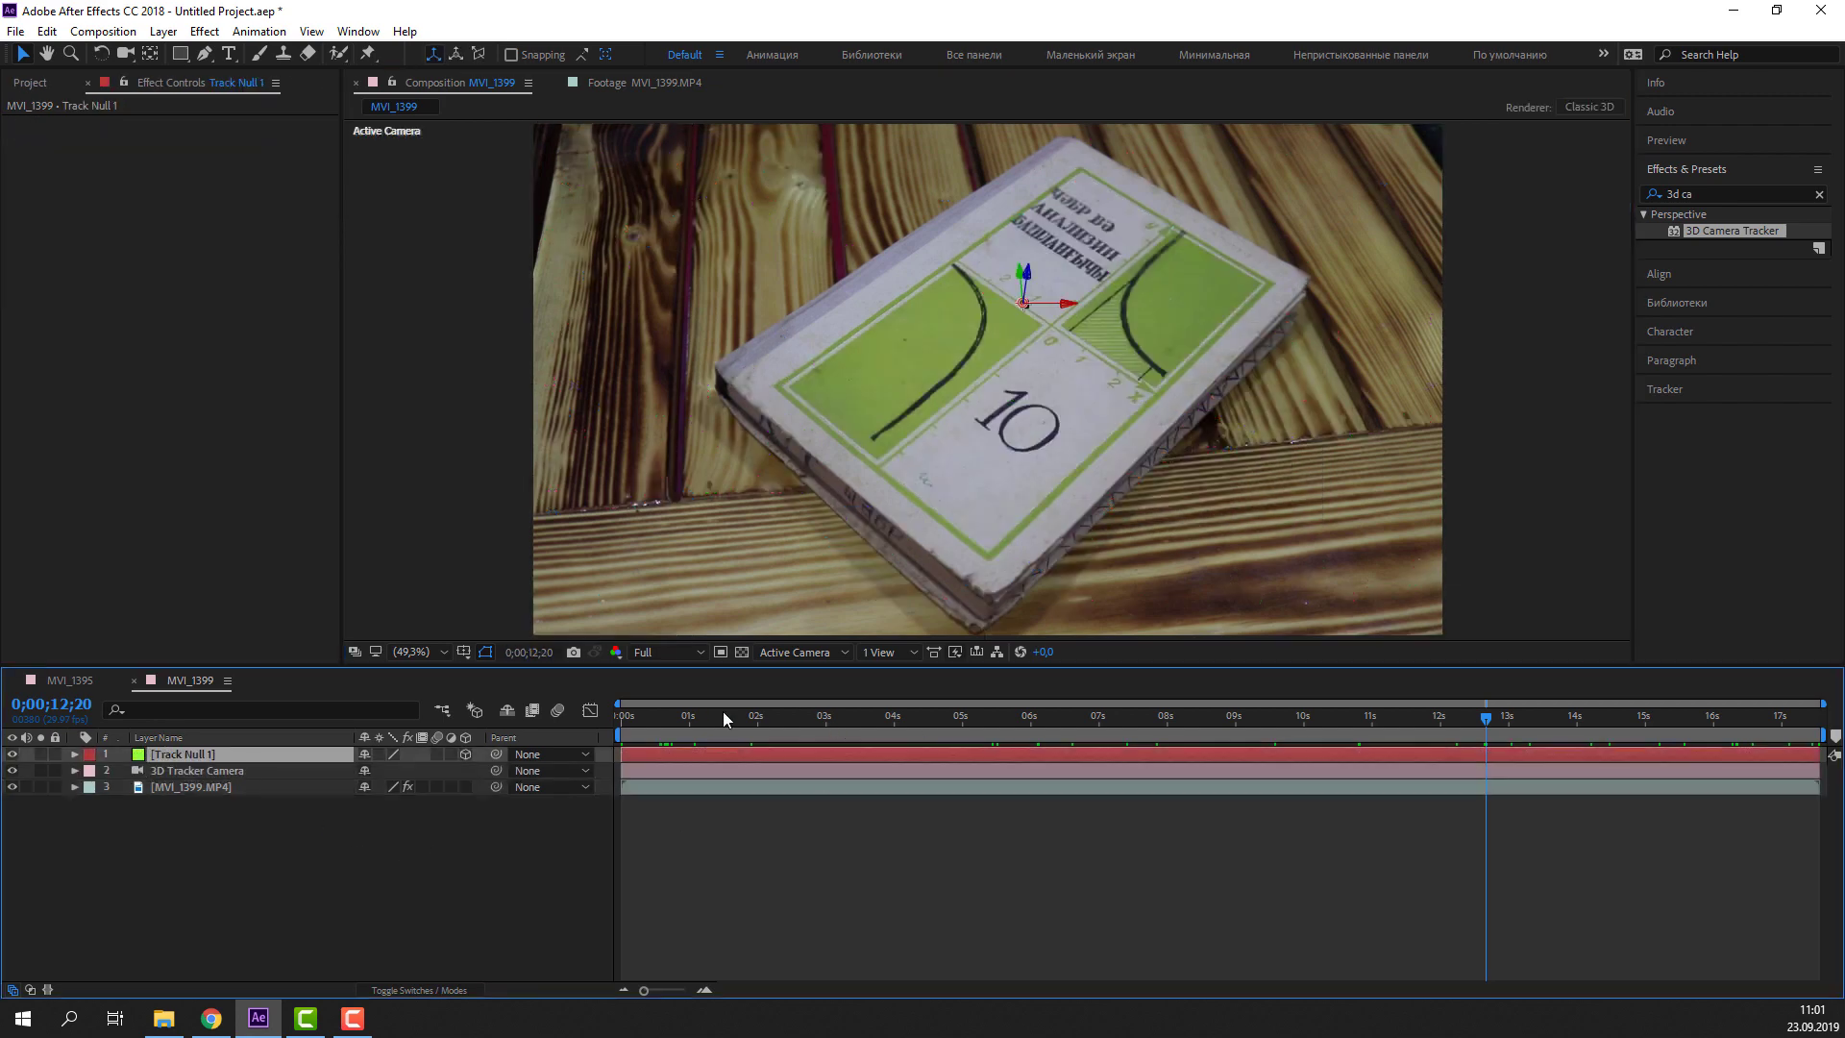
pyautogui.moveTo(724, 718); pyautogui.dragTo(583, 732)
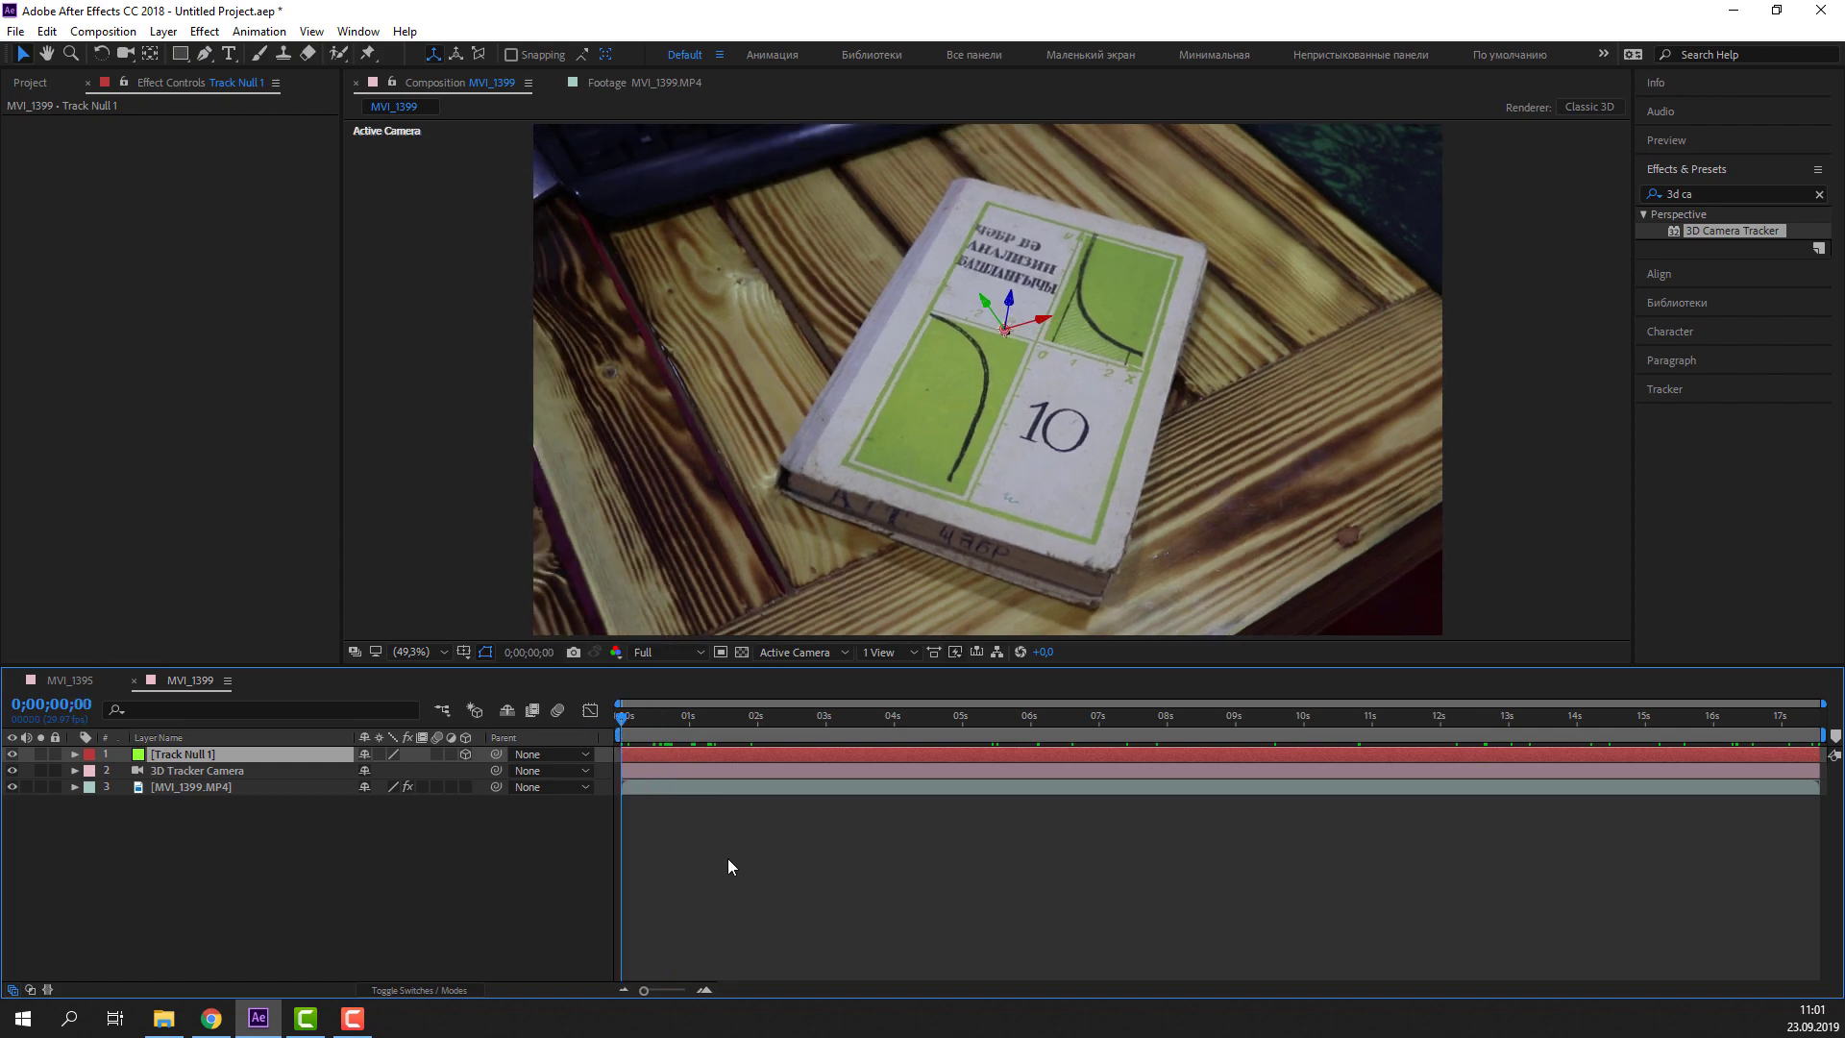
pyautogui.moveTo(643, 724)
pyautogui.mouseDown()
pyautogui.moveTo(891, 734)
pyautogui.moveTo(537, 722)
pyautogui.mouseUp()
# Add a new solid layer named Element 3D to the composition
pyautogui.rightClick(227, 862)
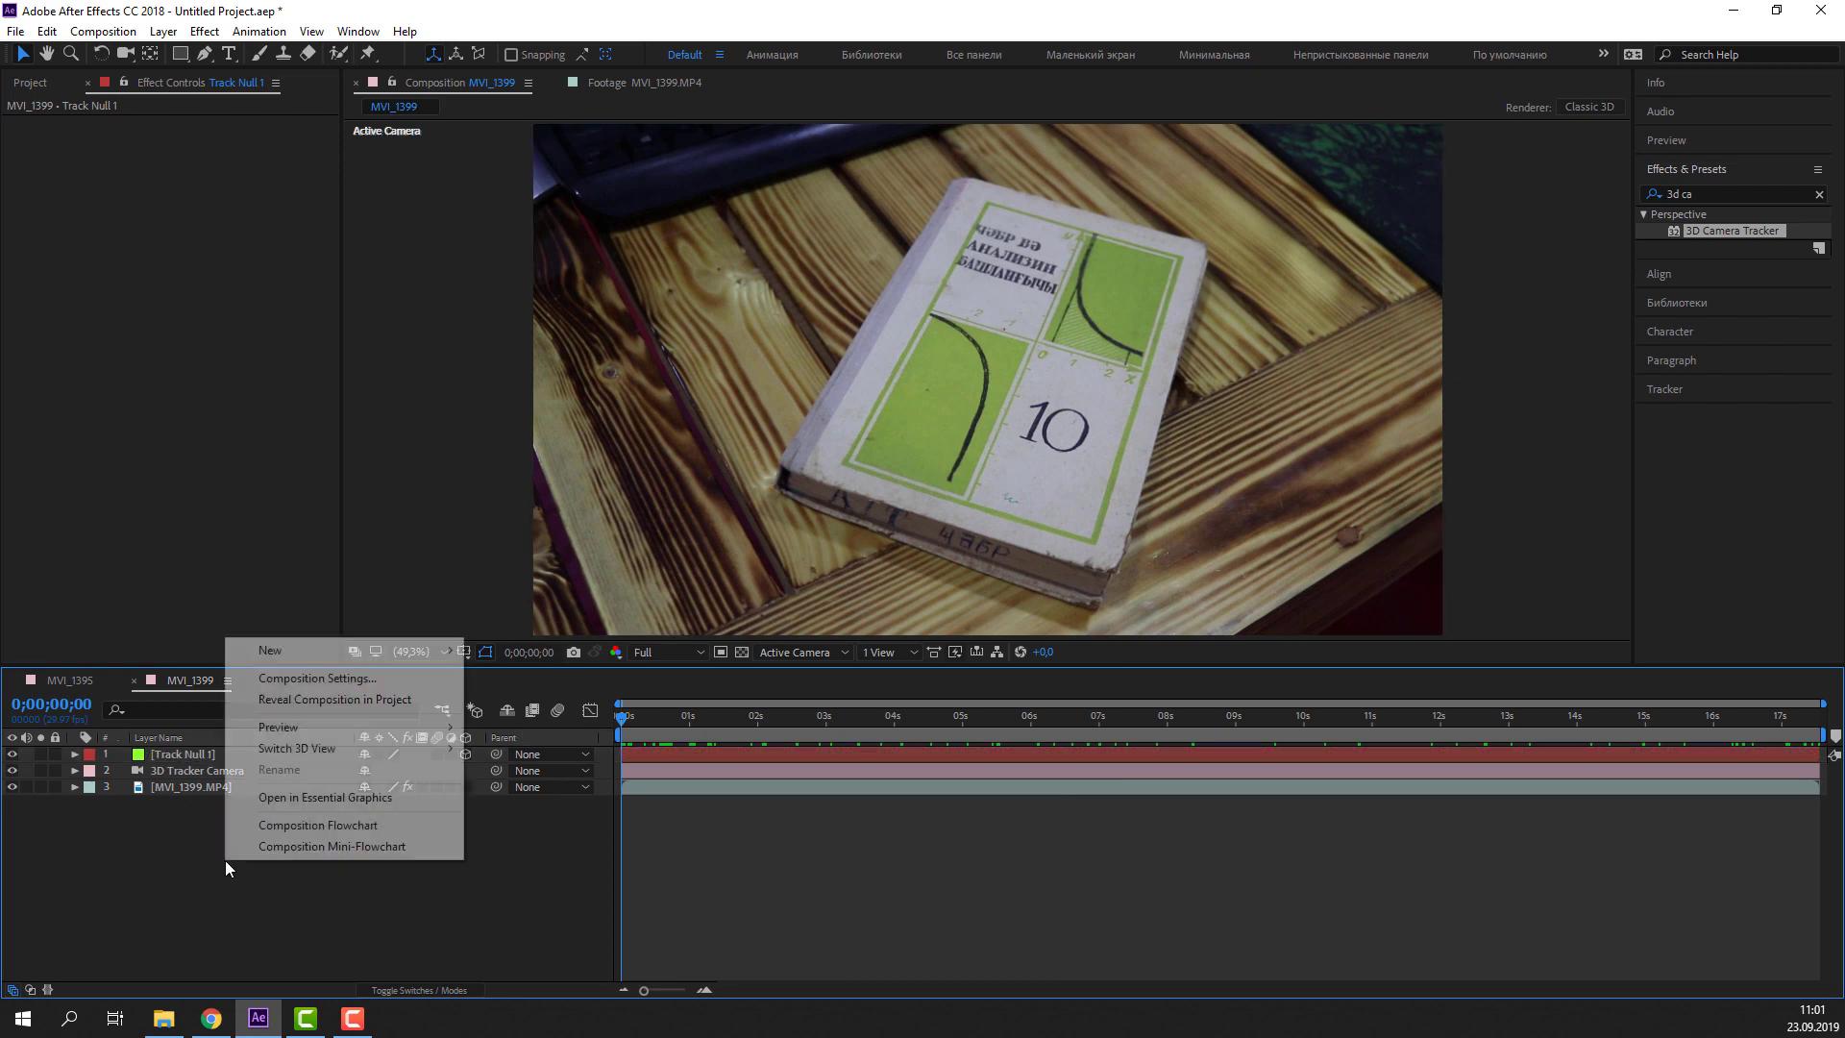
pyautogui.moveTo(359, 653)
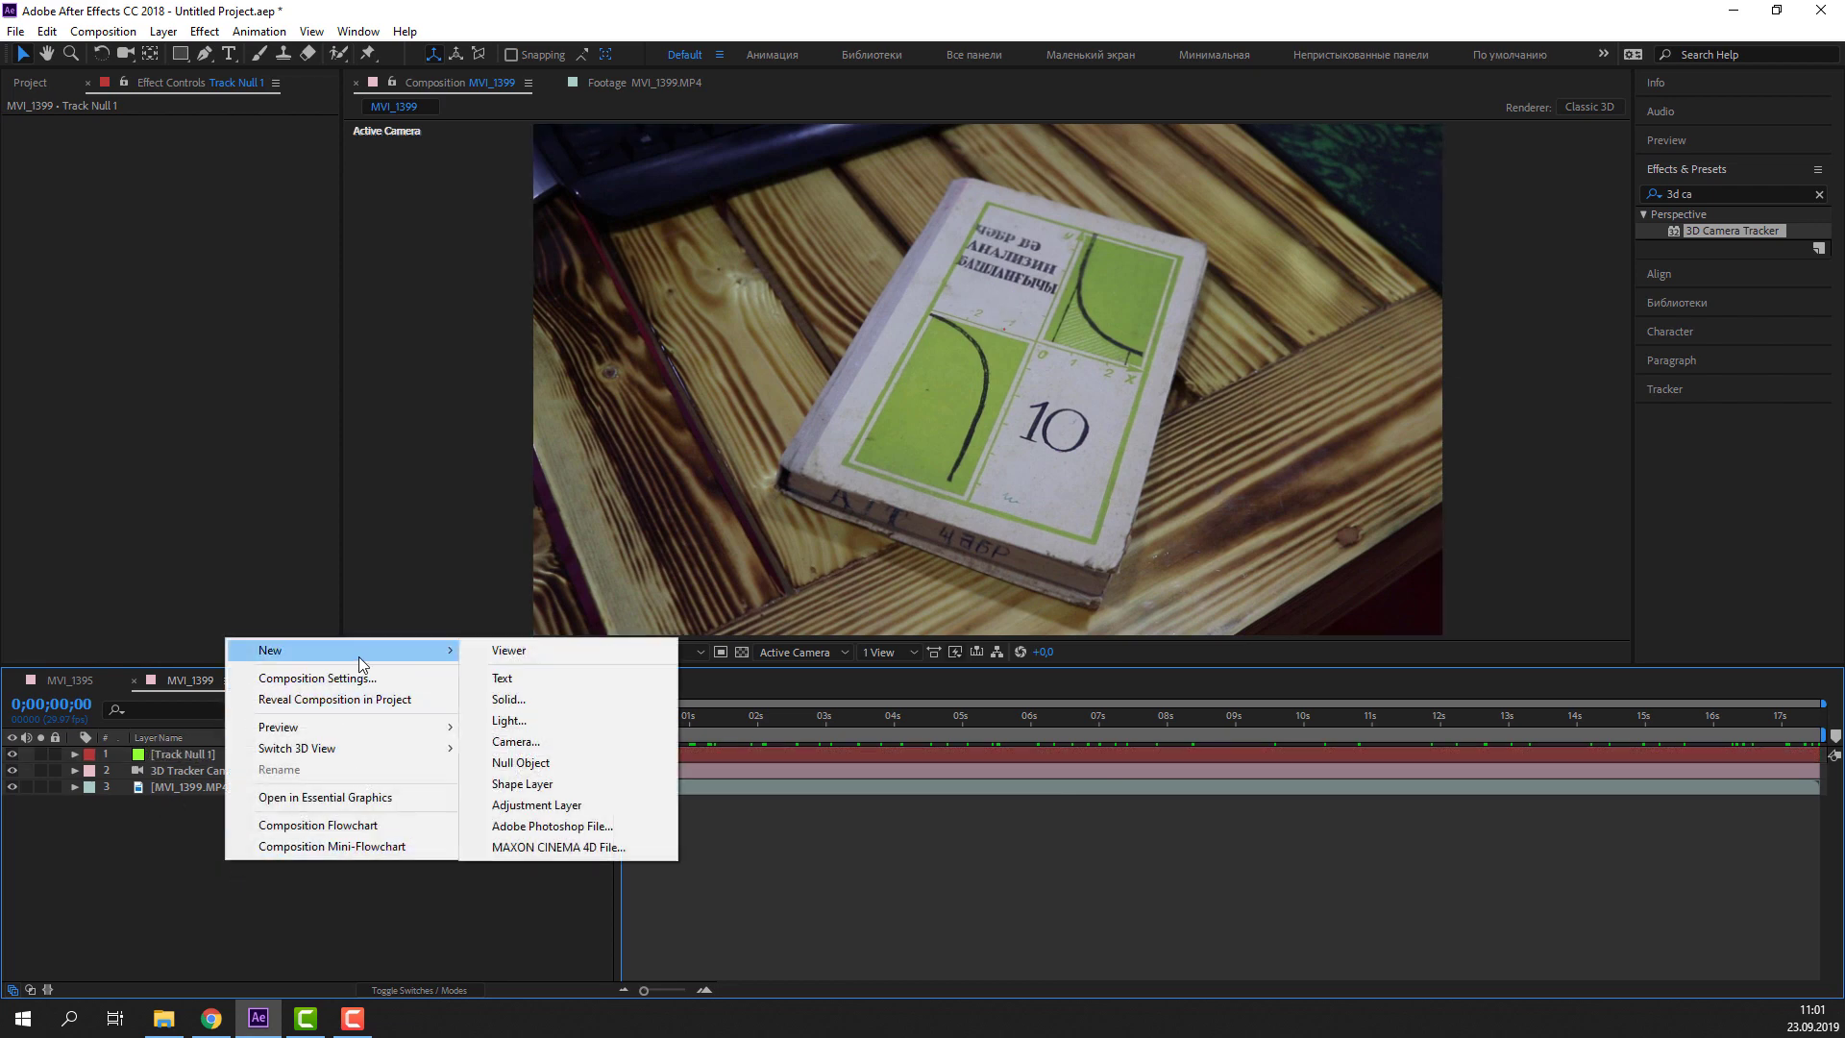
pyautogui.click(529, 700)
pyautogui.write('Element 3D')
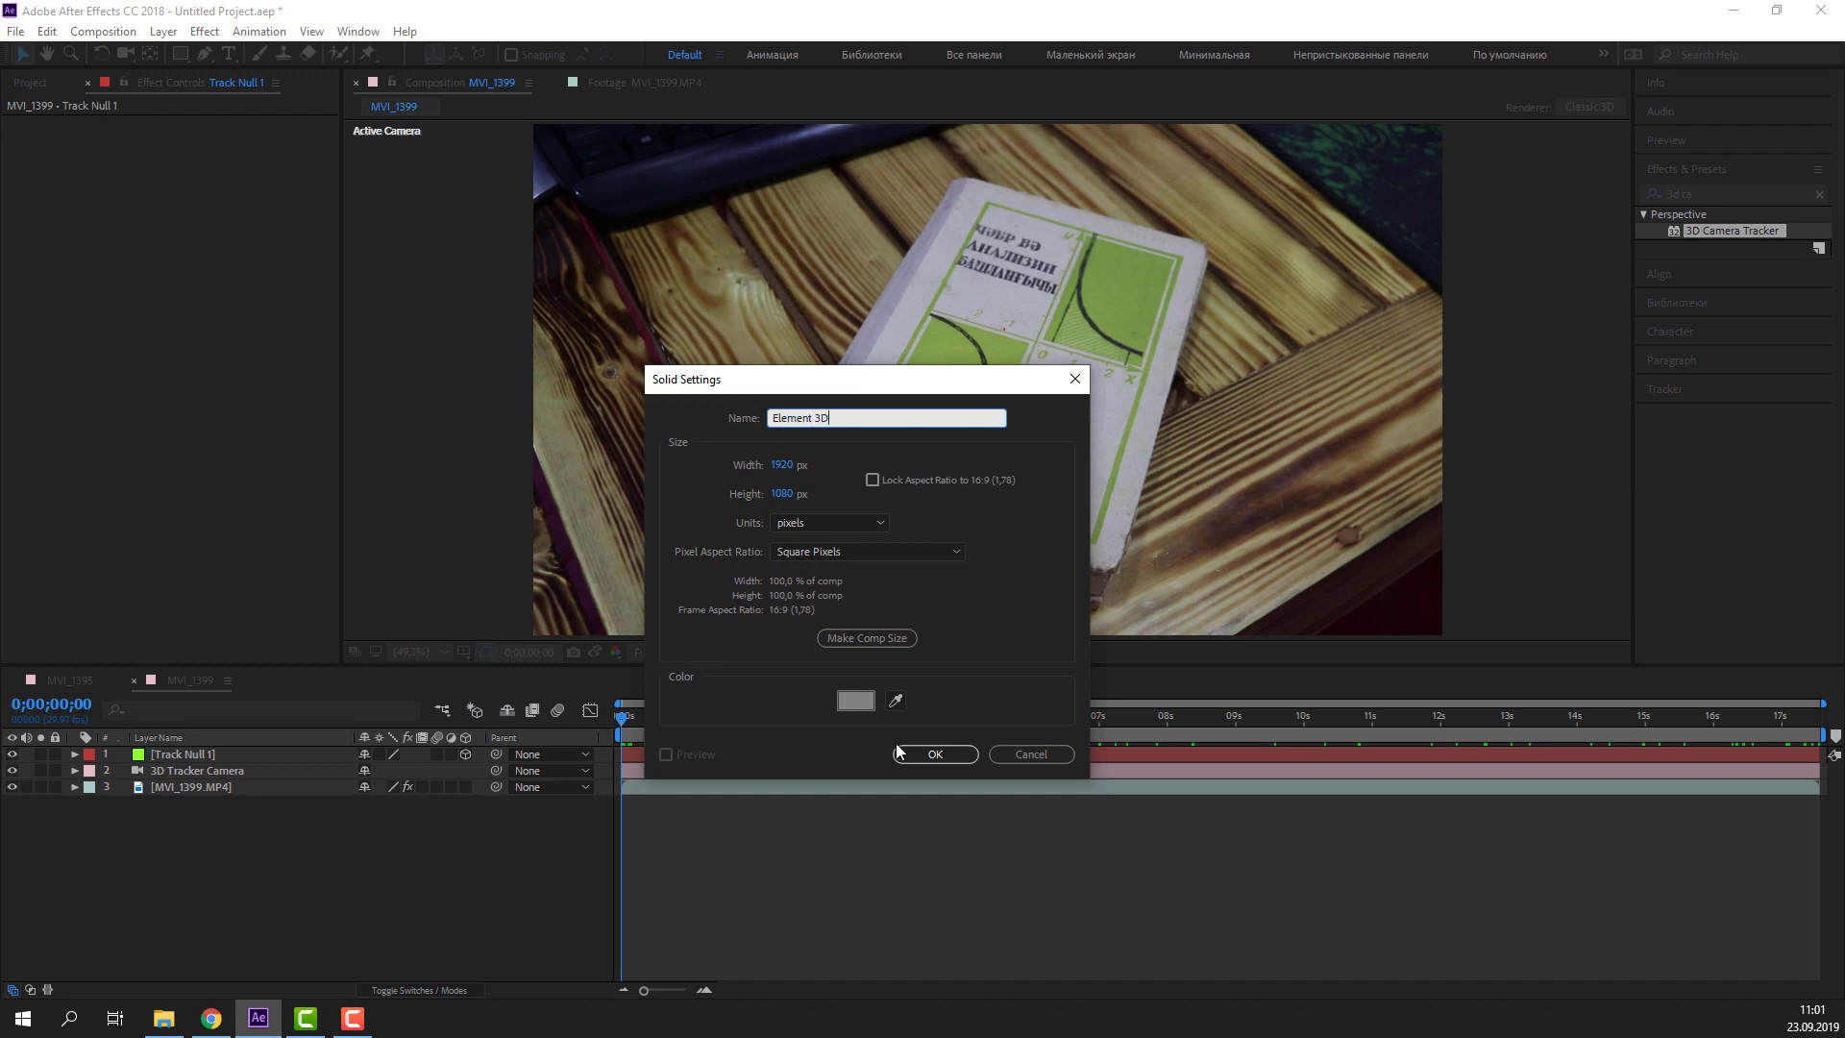
pyautogui.click(932, 753)
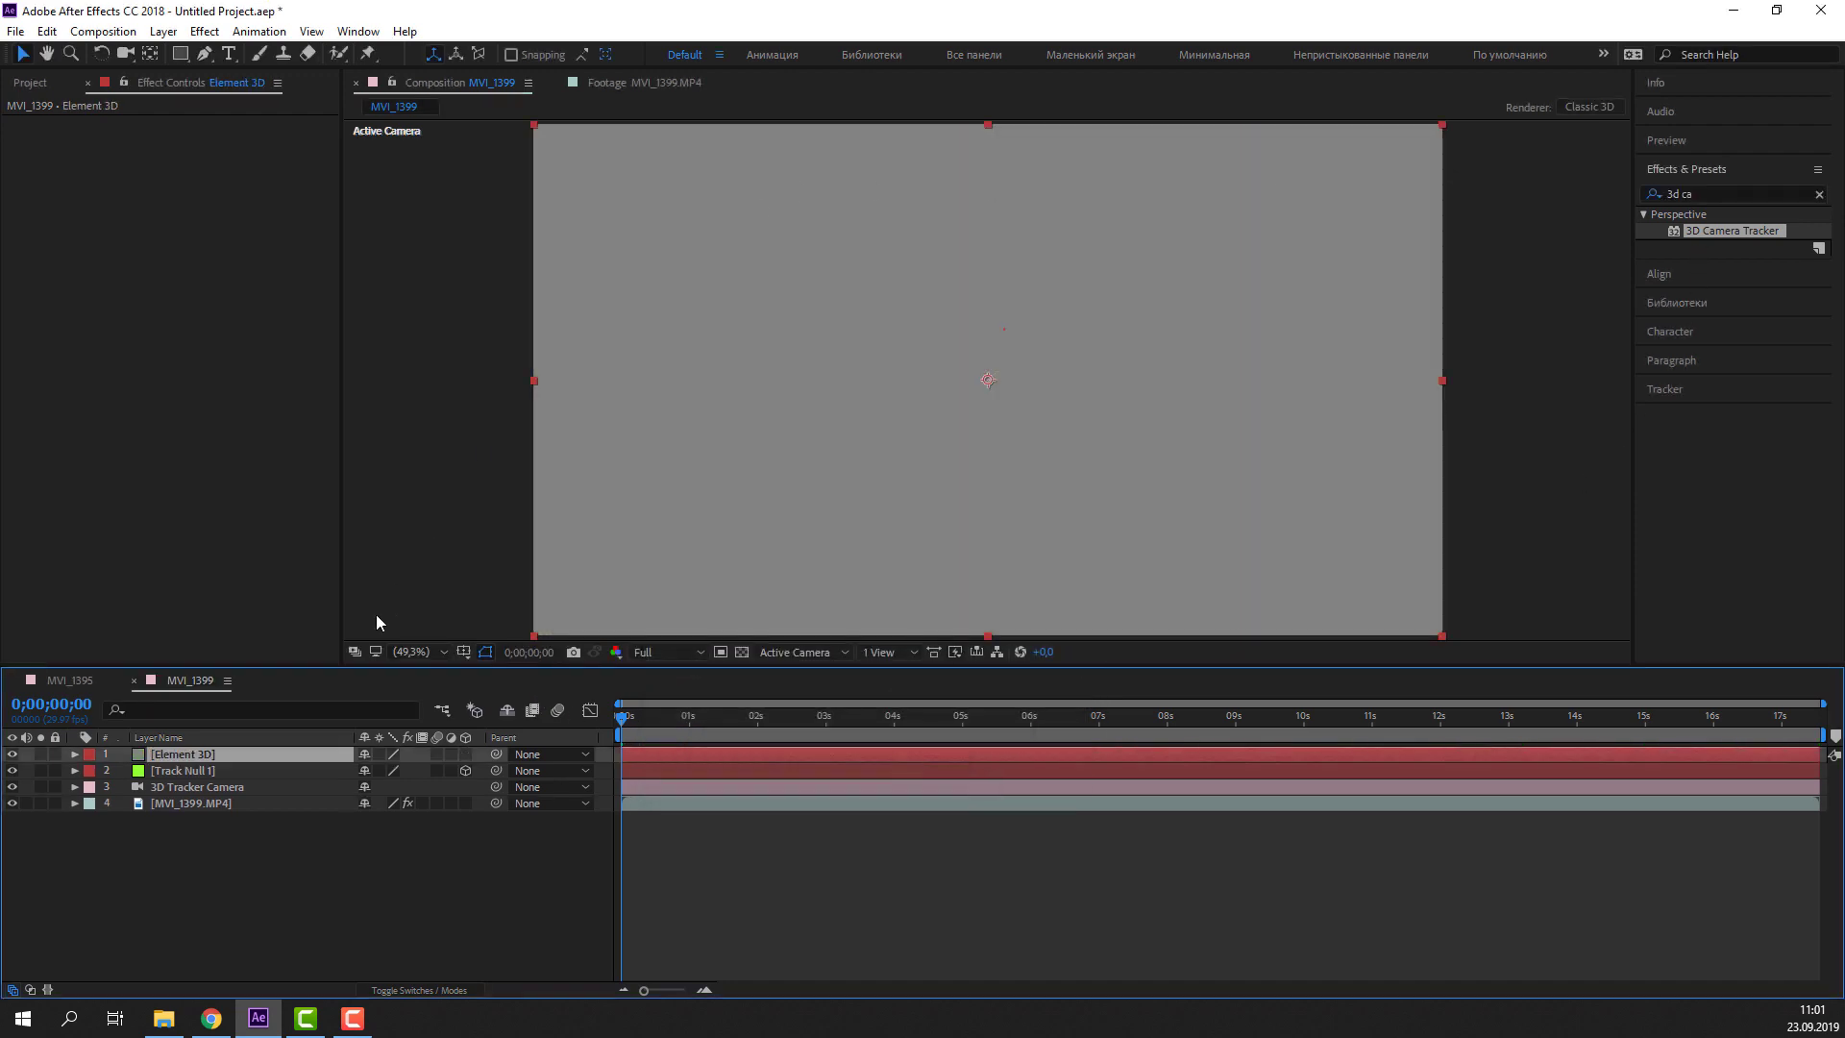
# Apply the Video Copilot Element effect to the solid and open its Scene Setup
pyautogui.click(205, 31)
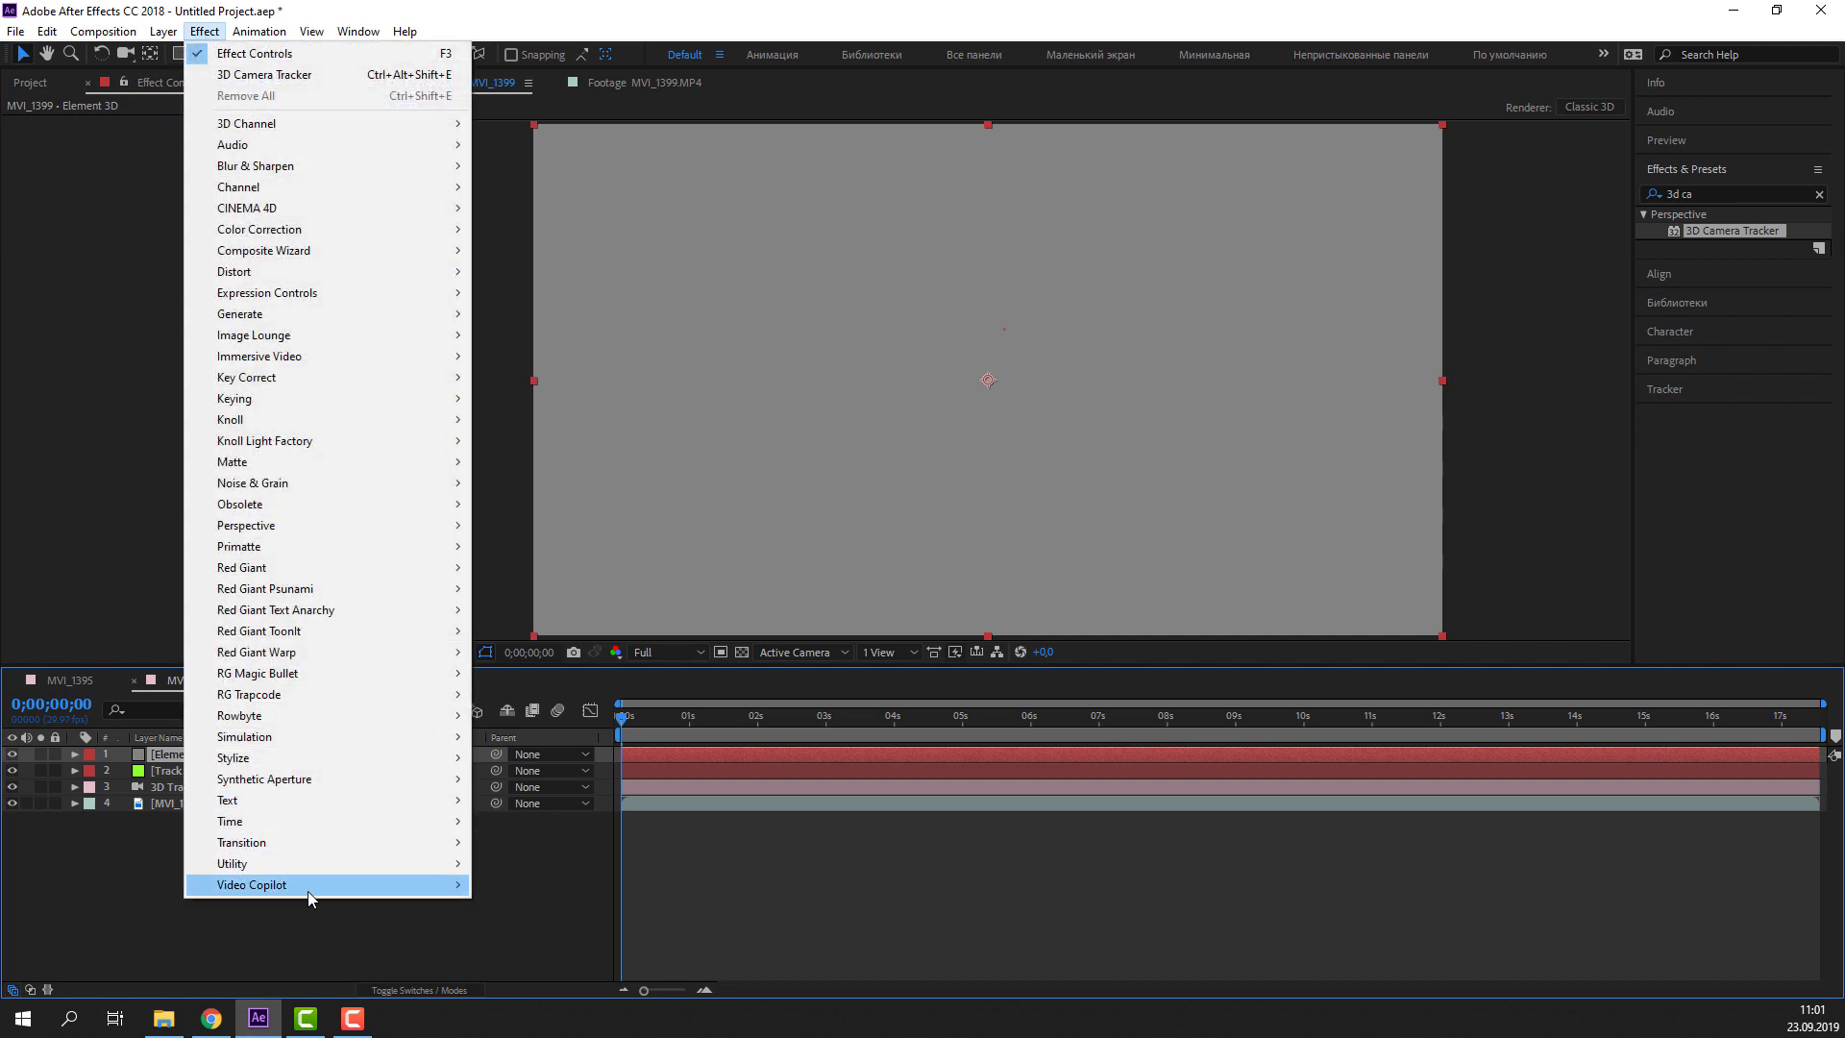
pyautogui.moveTo(307, 890)
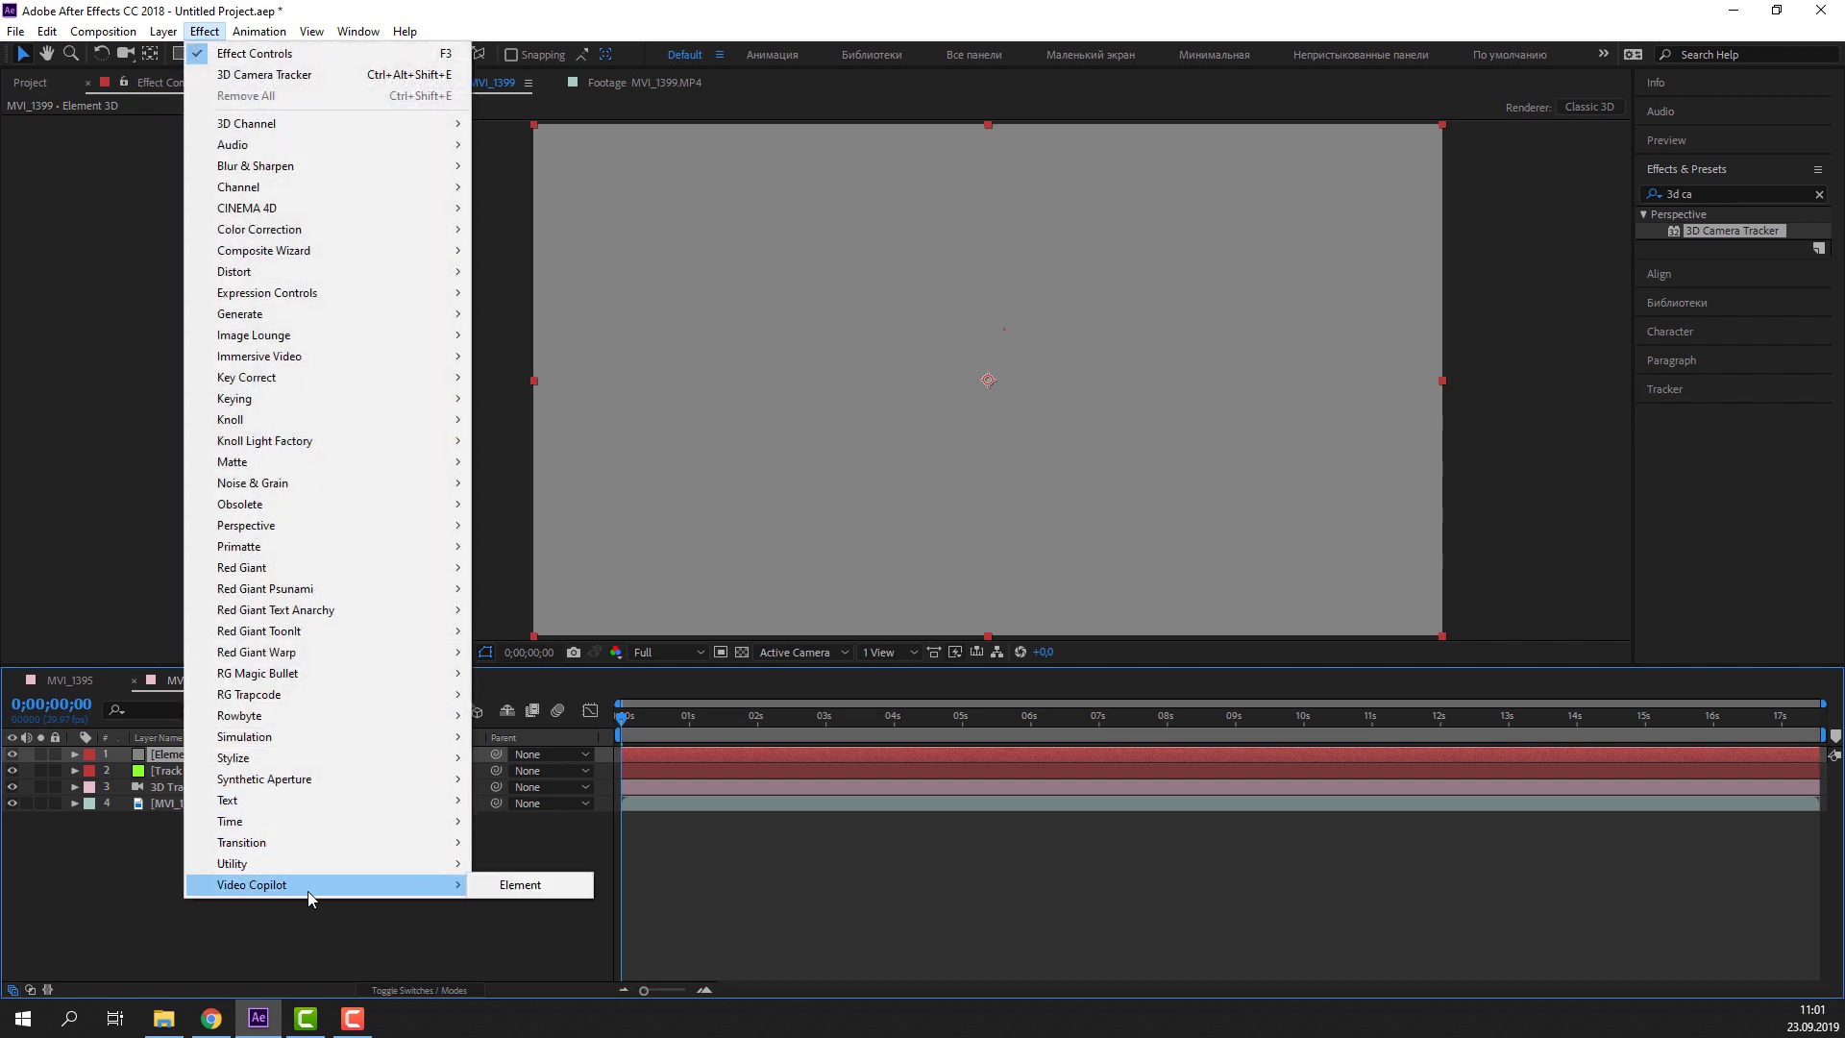
pyautogui.click(534, 890)
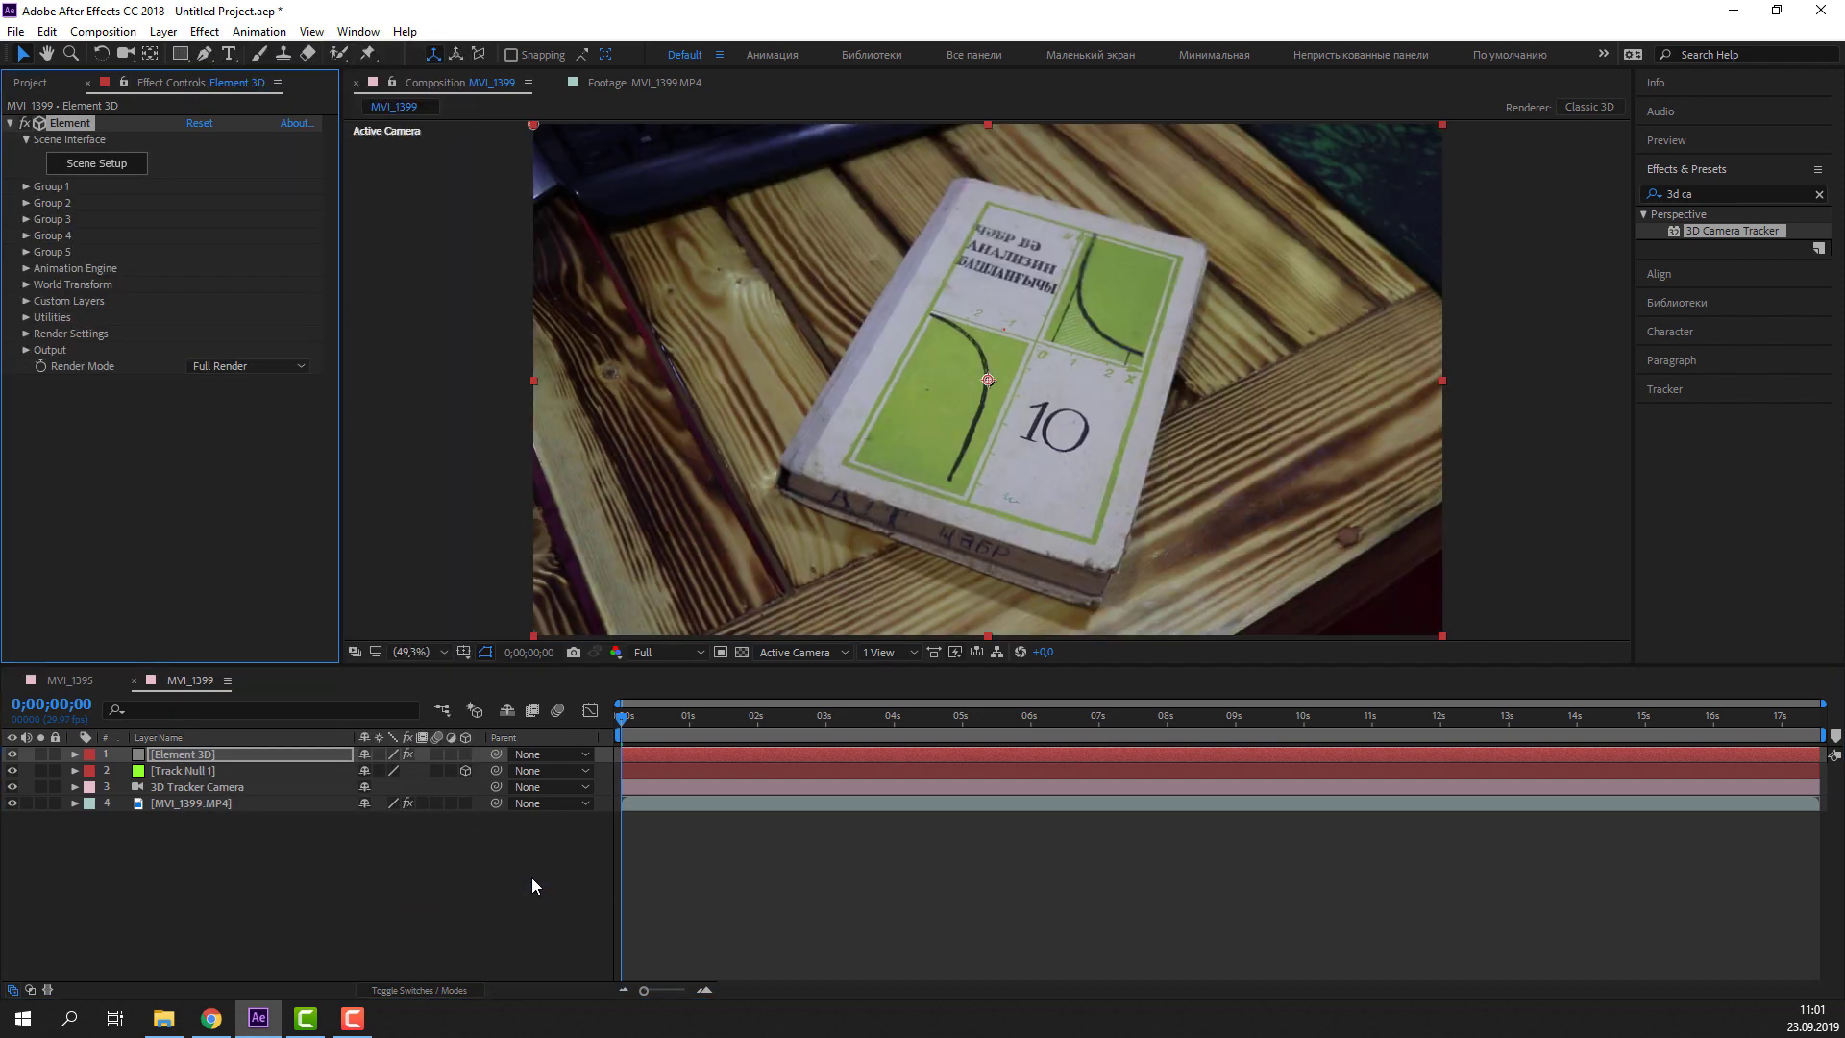
pyautogui.click(124, 174)
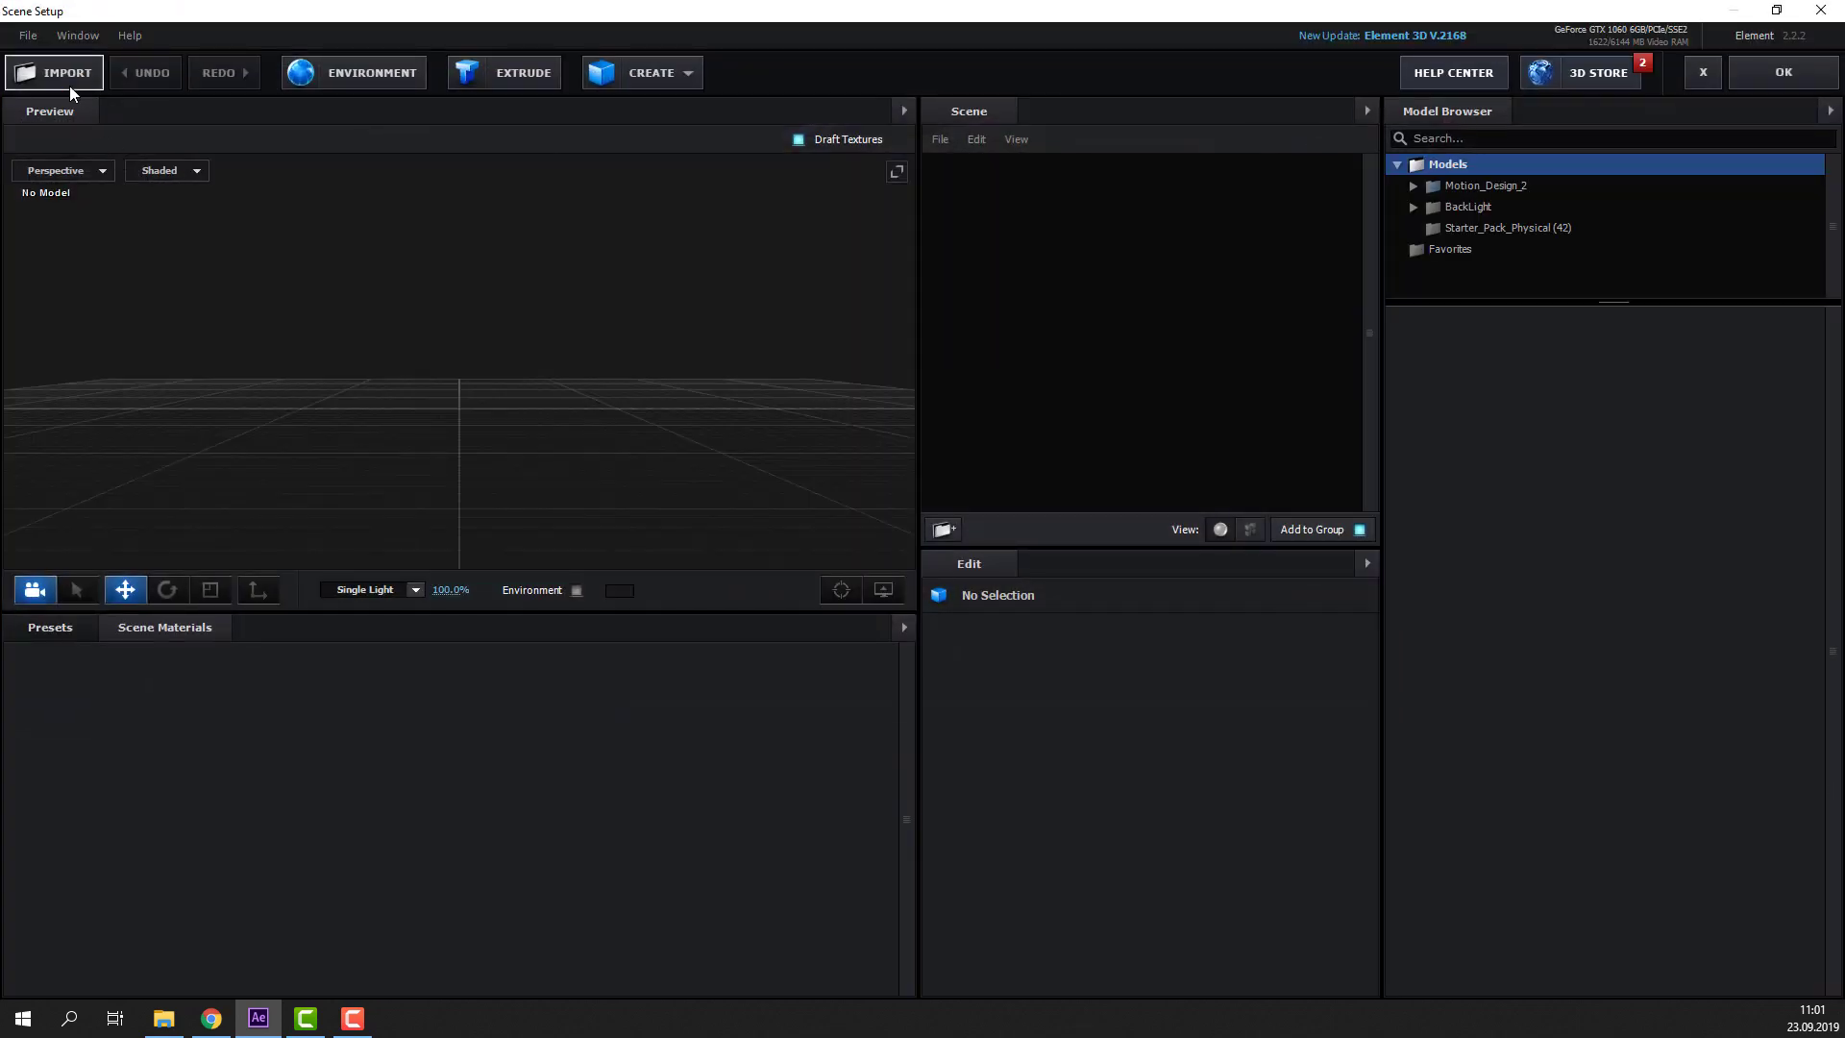
# Import castle.obj into the Element 3D scene with the default import preferences
pyautogui.click(67, 78)
pyautogui.click(251, 154)
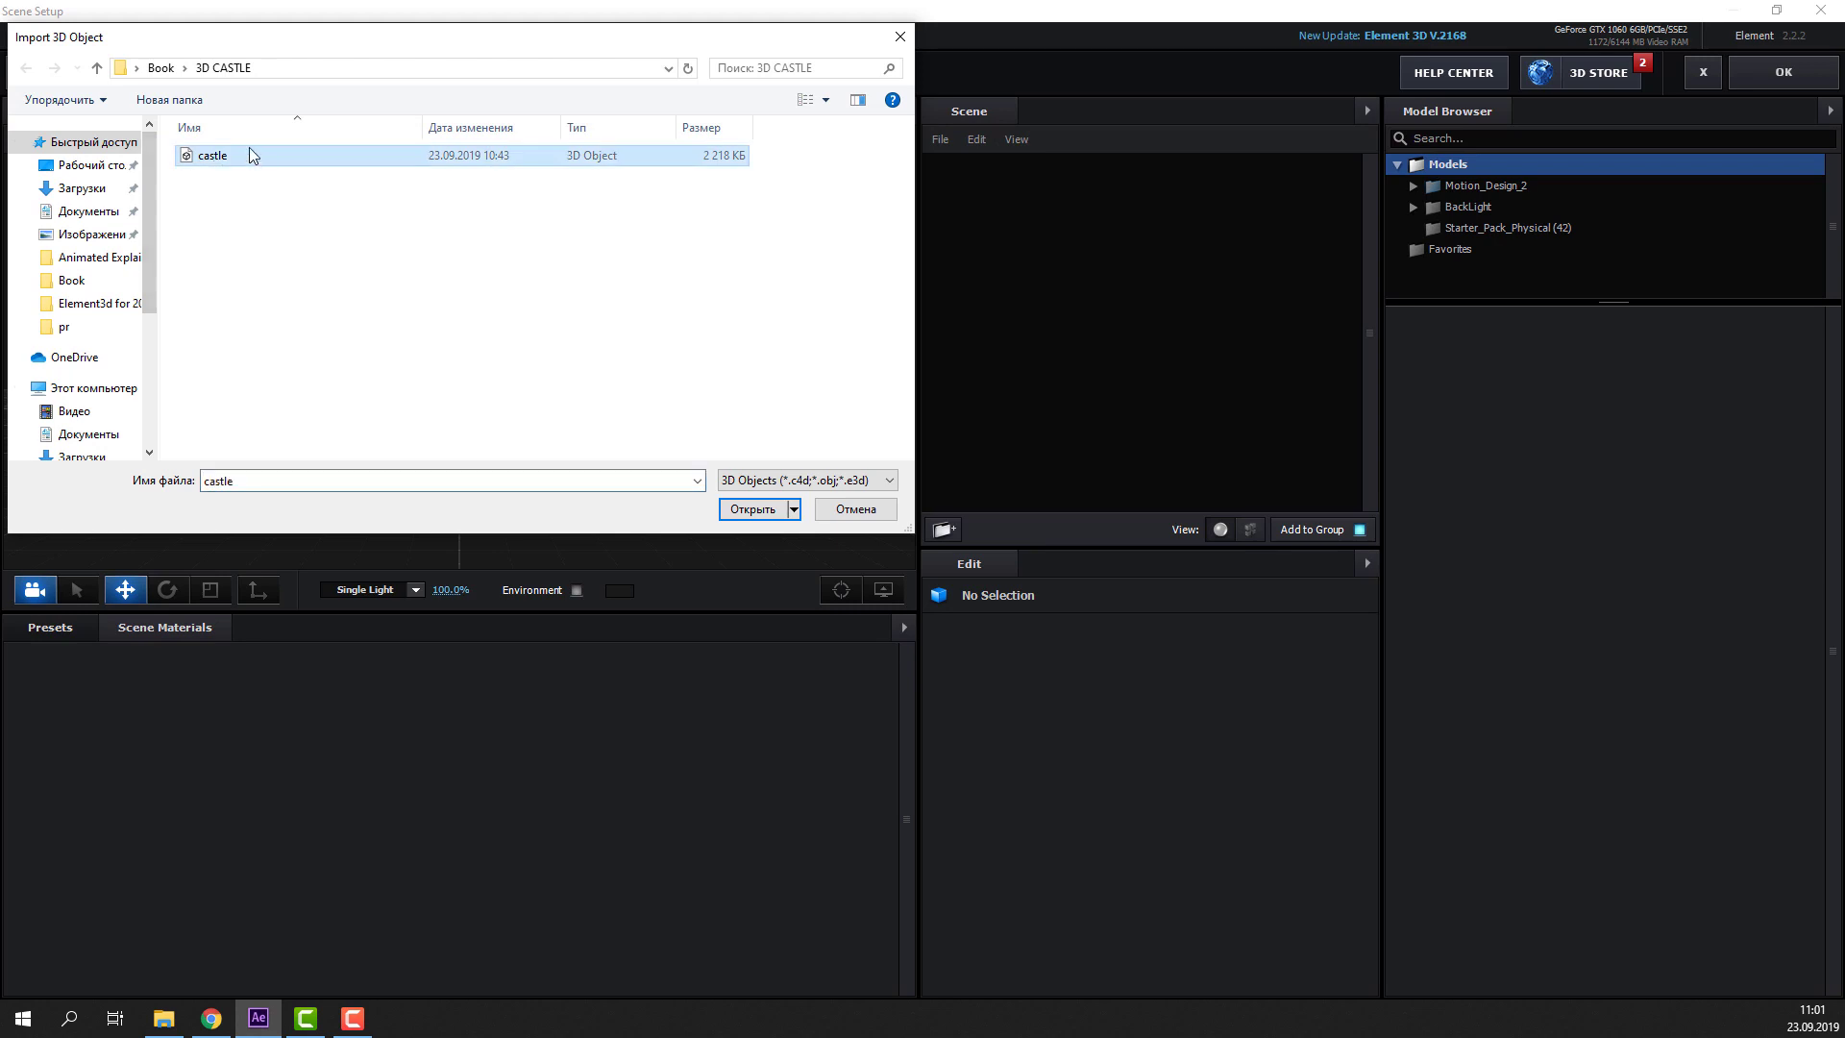
pyautogui.click(753, 517)
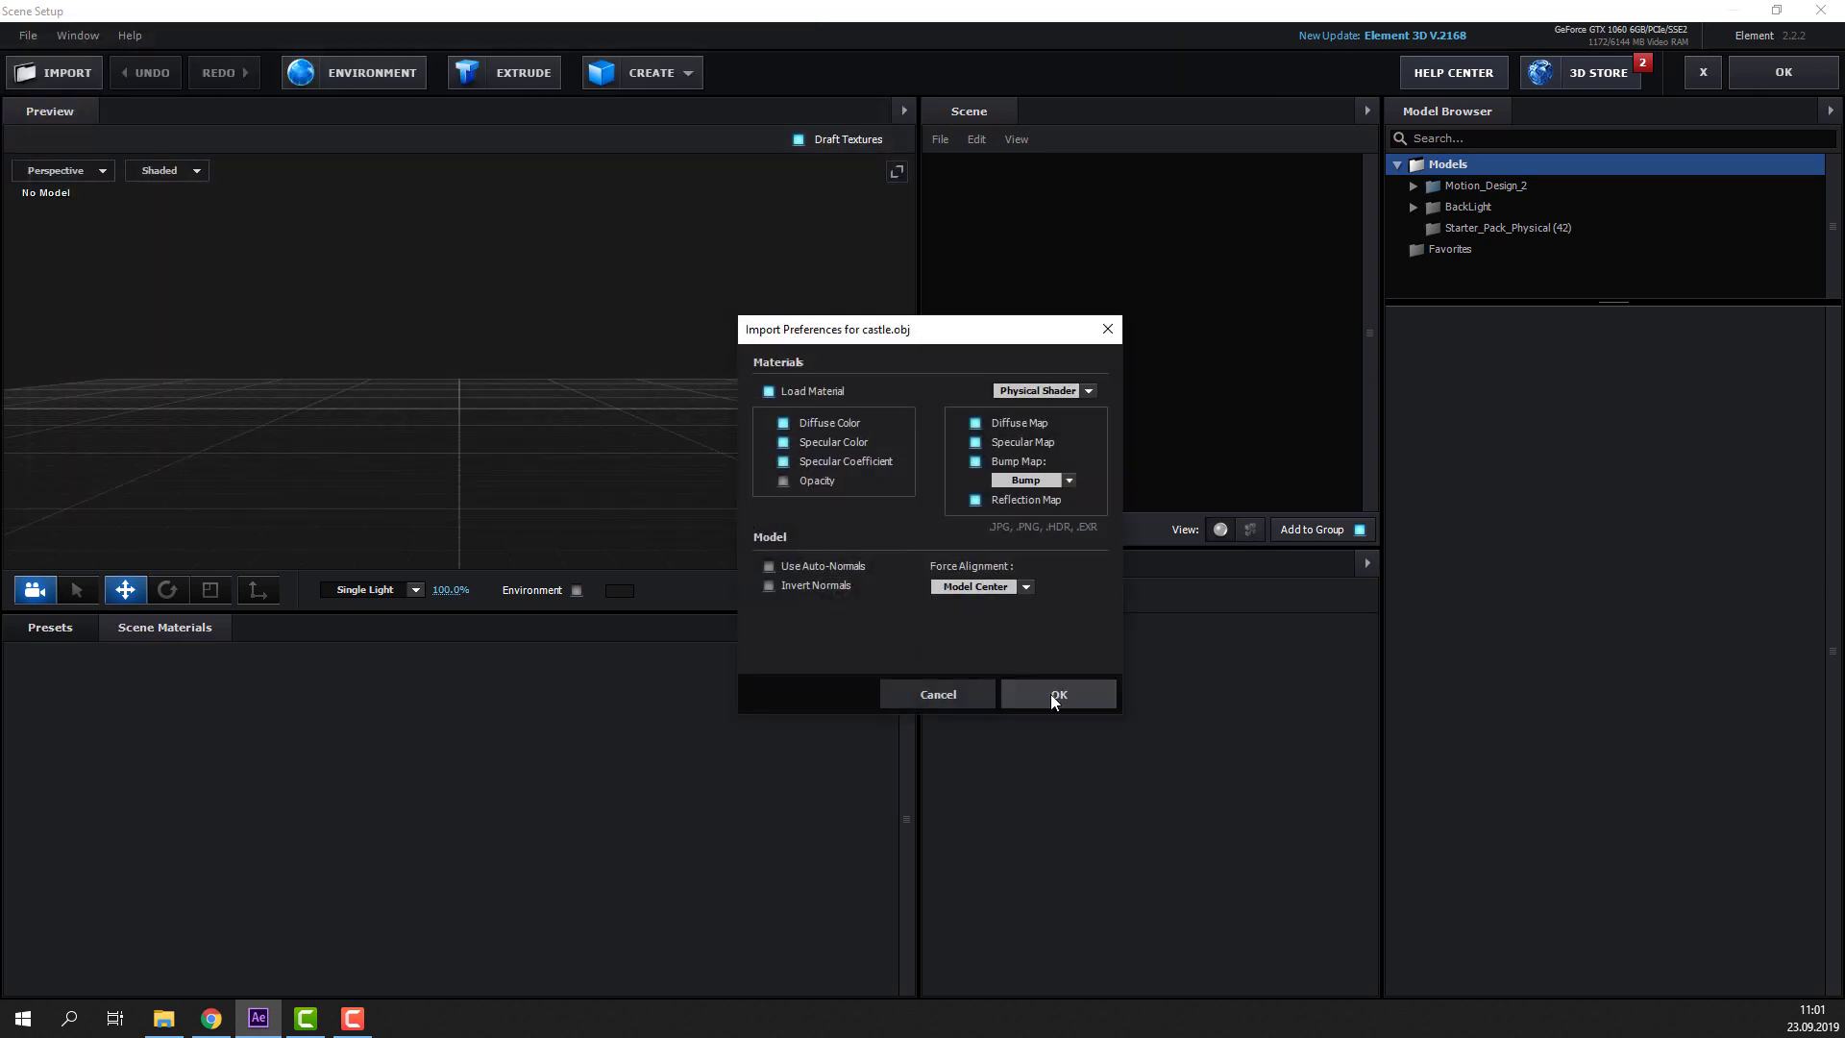
pyautogui.click(1051, 694)
pyautogui.moveTo(453, 454)
pyautogui.mouseDown()
pyautogui.moveTo(404, 497)
pyautogui.moveTo(495, 486)
pyautogui.mouseUp()
# Scale the castle up to 244.6% and view it from a low front angle
pyautogui.press('r')
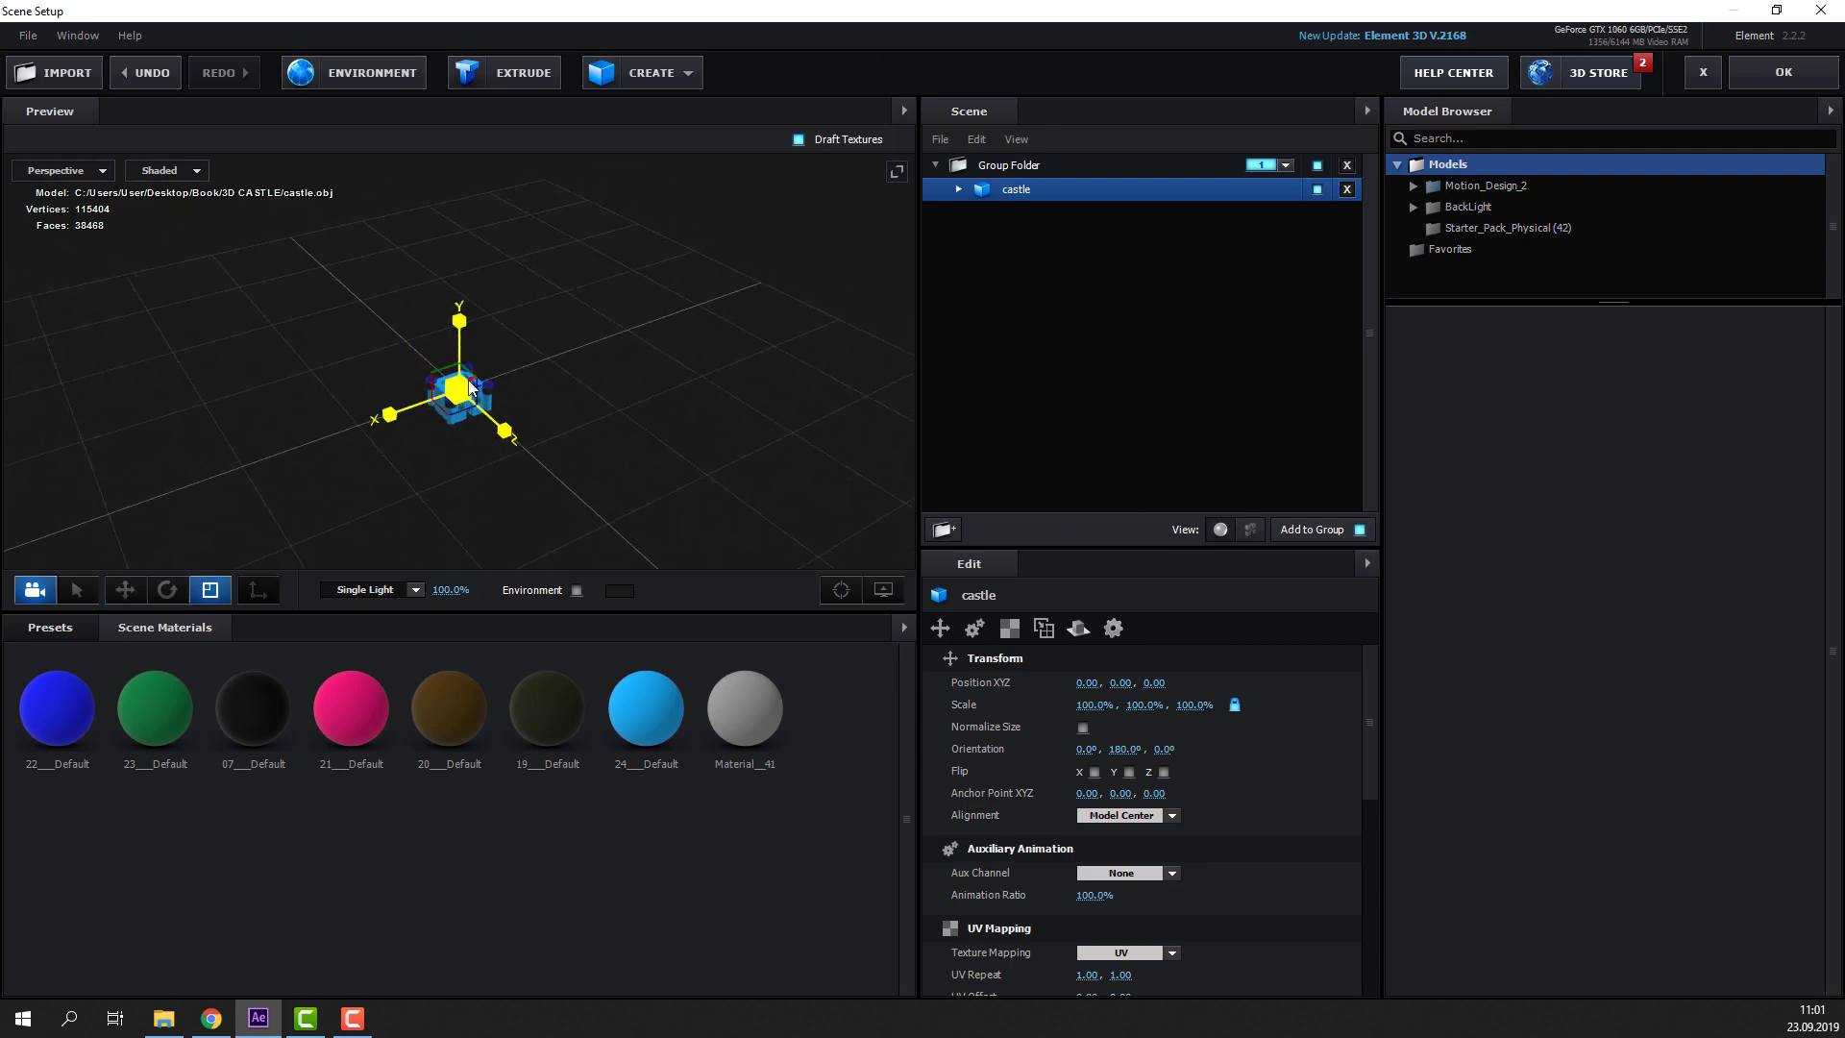
pyautogui.moveTo(469, 378); pyautogui.dragTo(488, 292)
pyautogui.press('w')
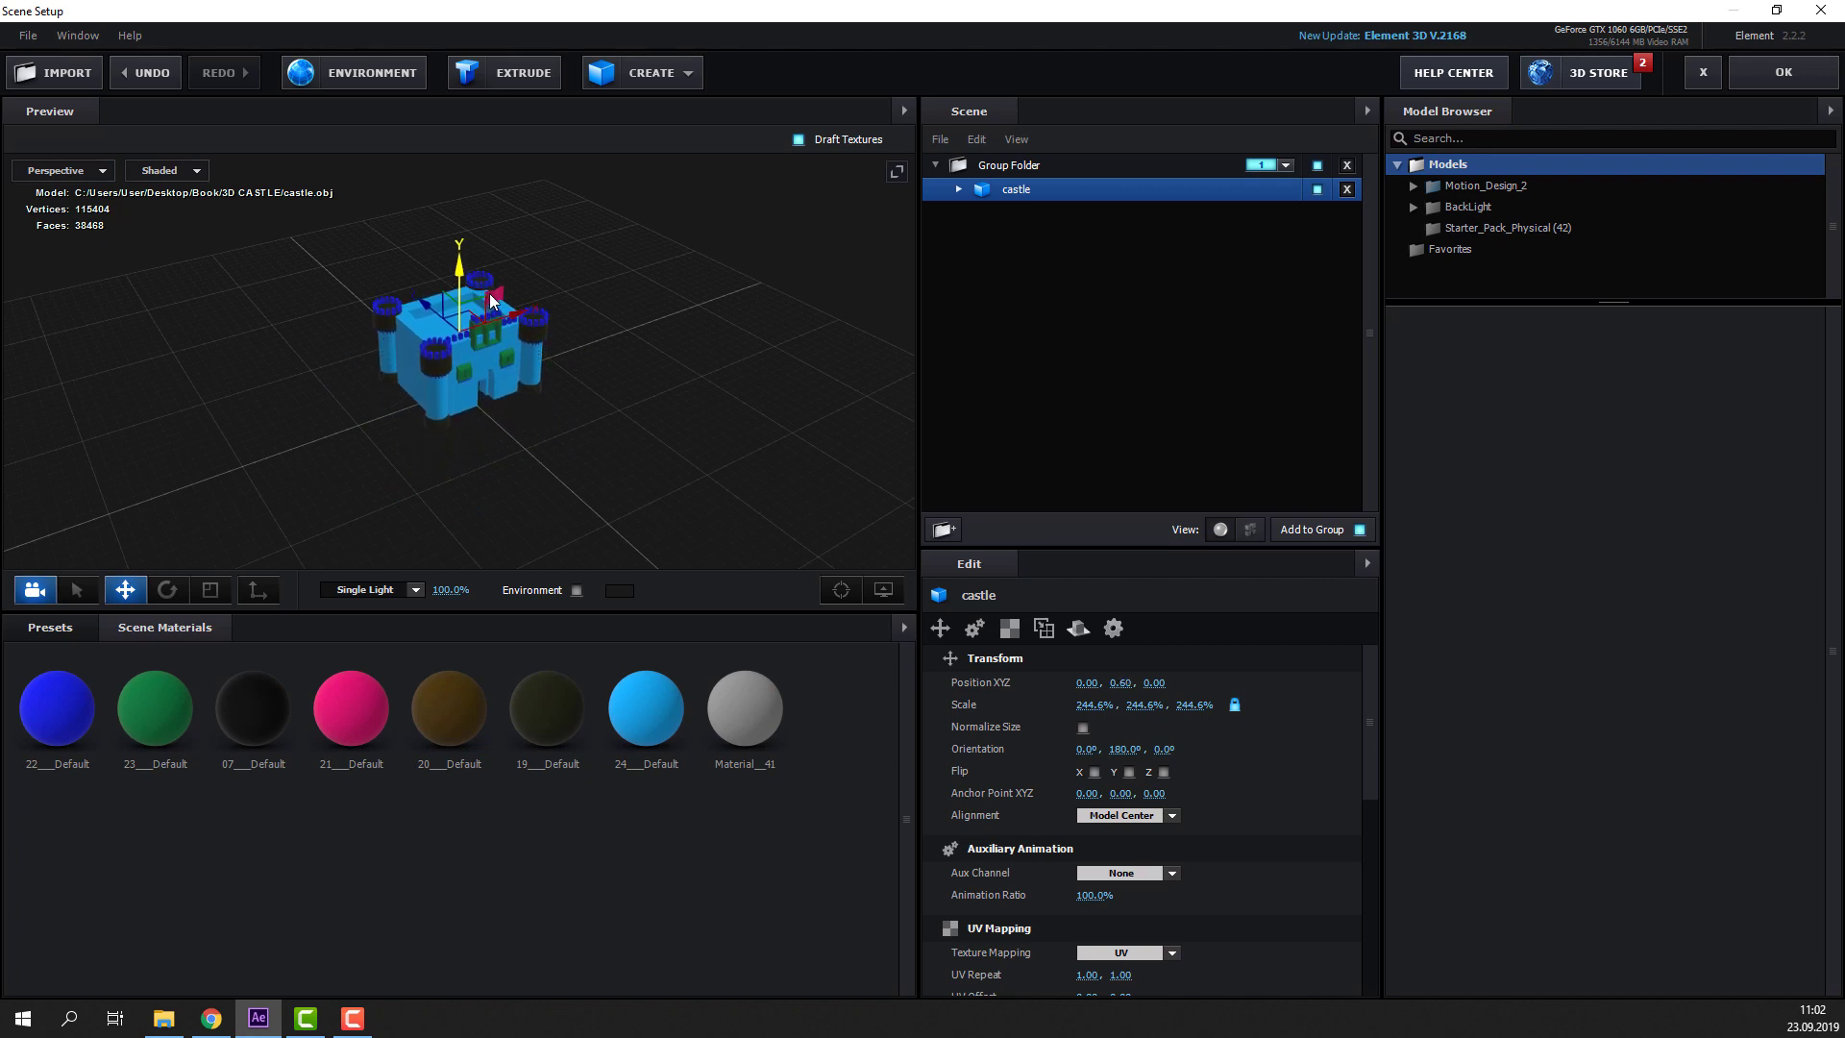
pyautogui.scroll(3, 488, 413)
pyautogui.moveTo(488, 413); pyautogui.dragTo(503, 379)
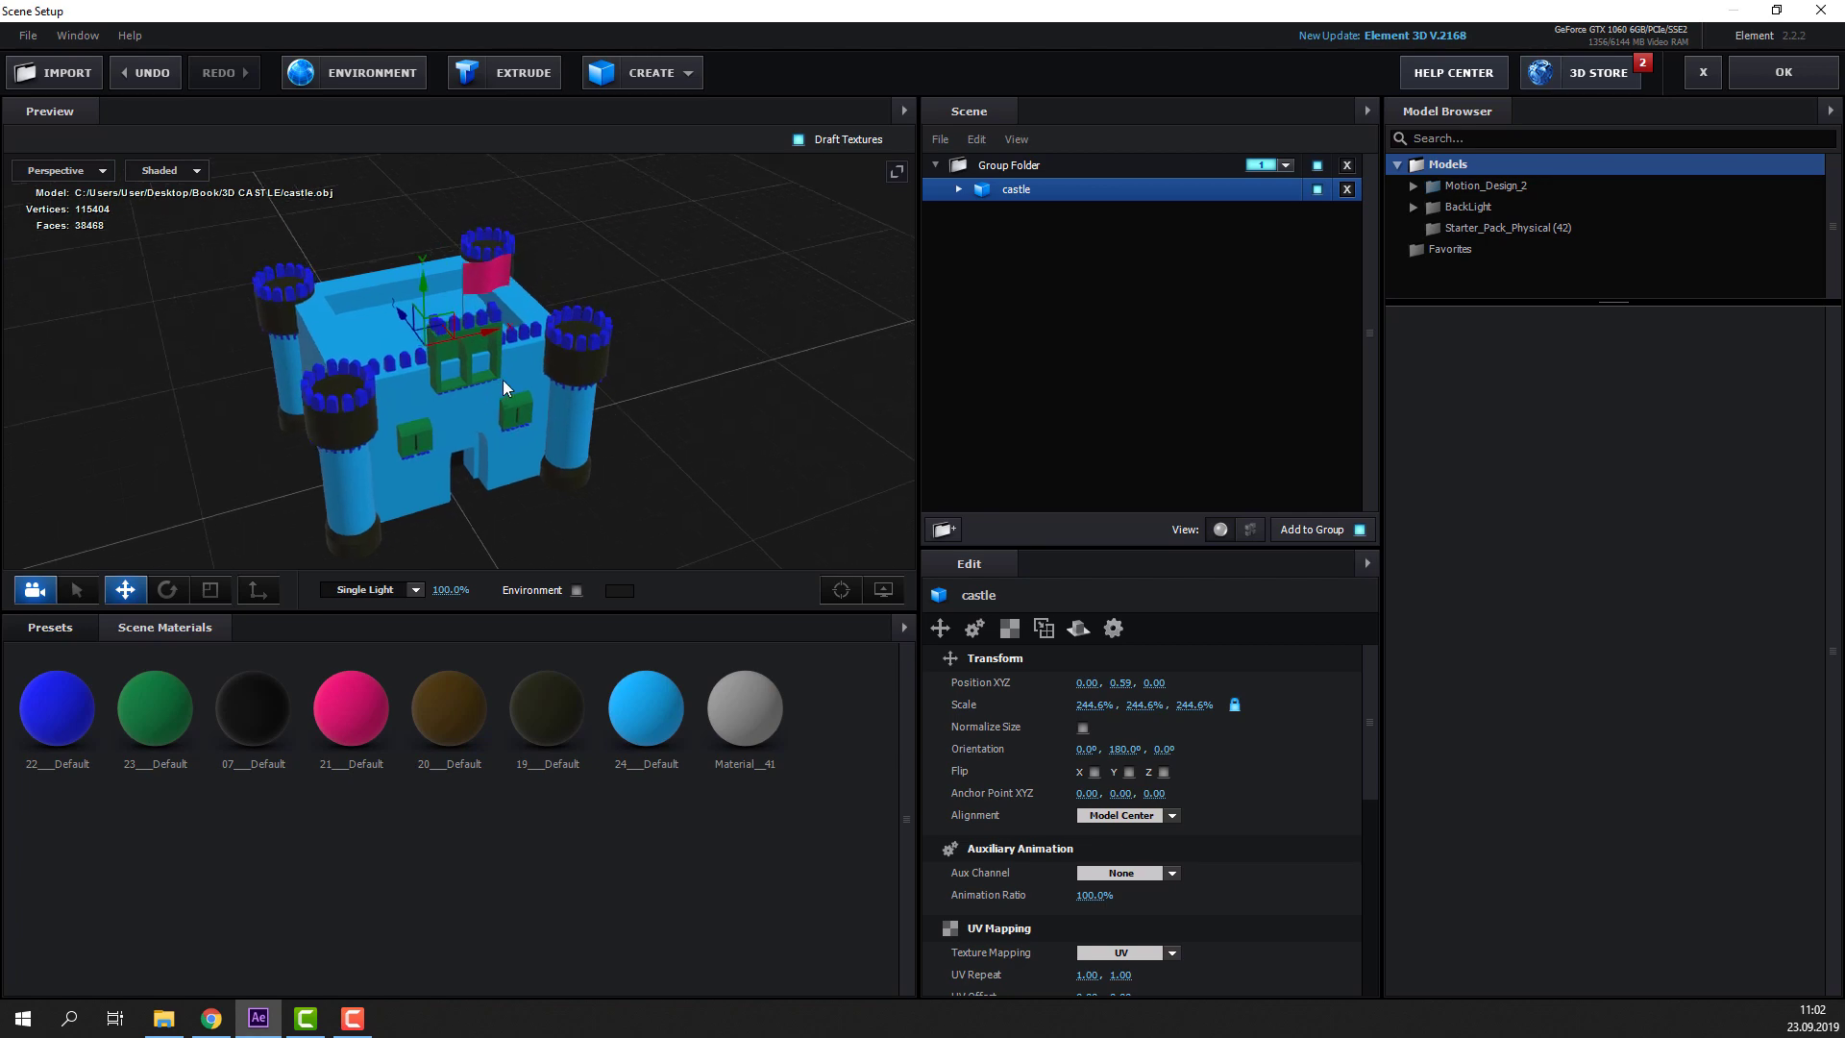
pyautogui.scroll(3, 504, 378)
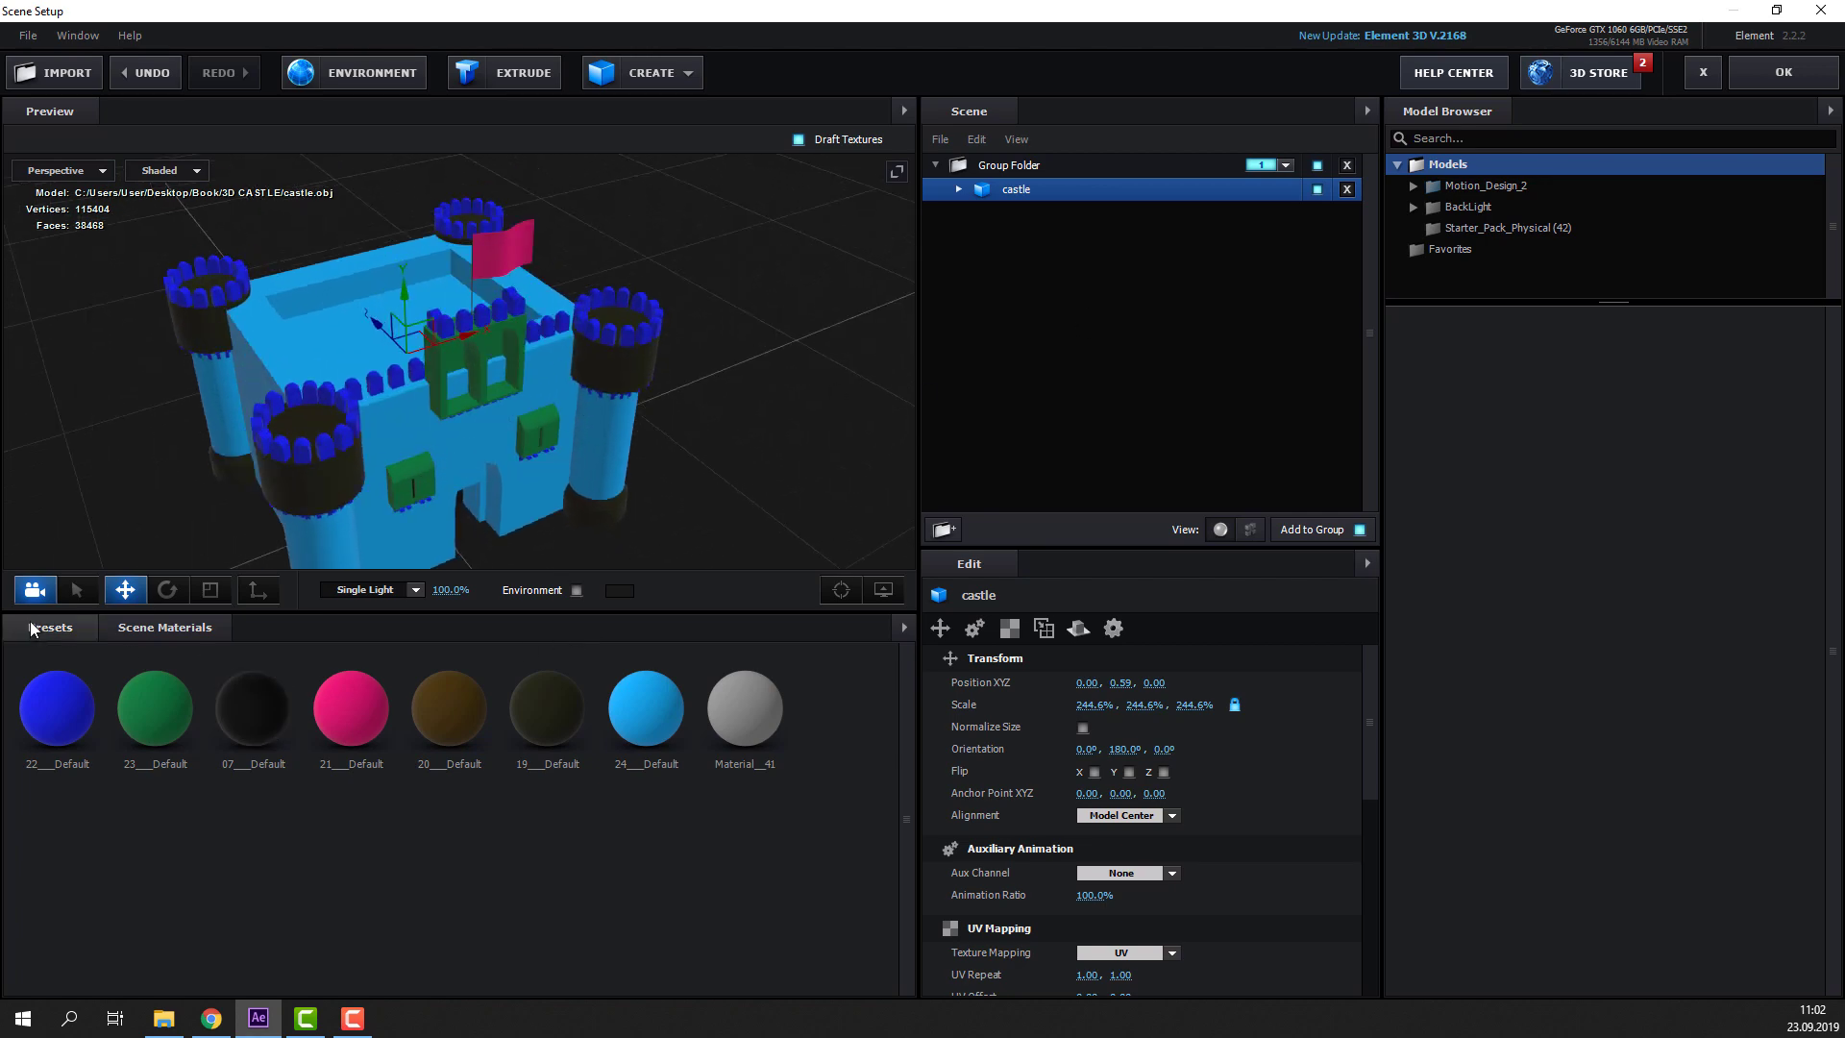
pyautogui.click(50, 627)
# Drag brick_old_wet_01 from Pro_Shaders_2 > Brick onto the castle's walls
pyautogui.click(72, 736)
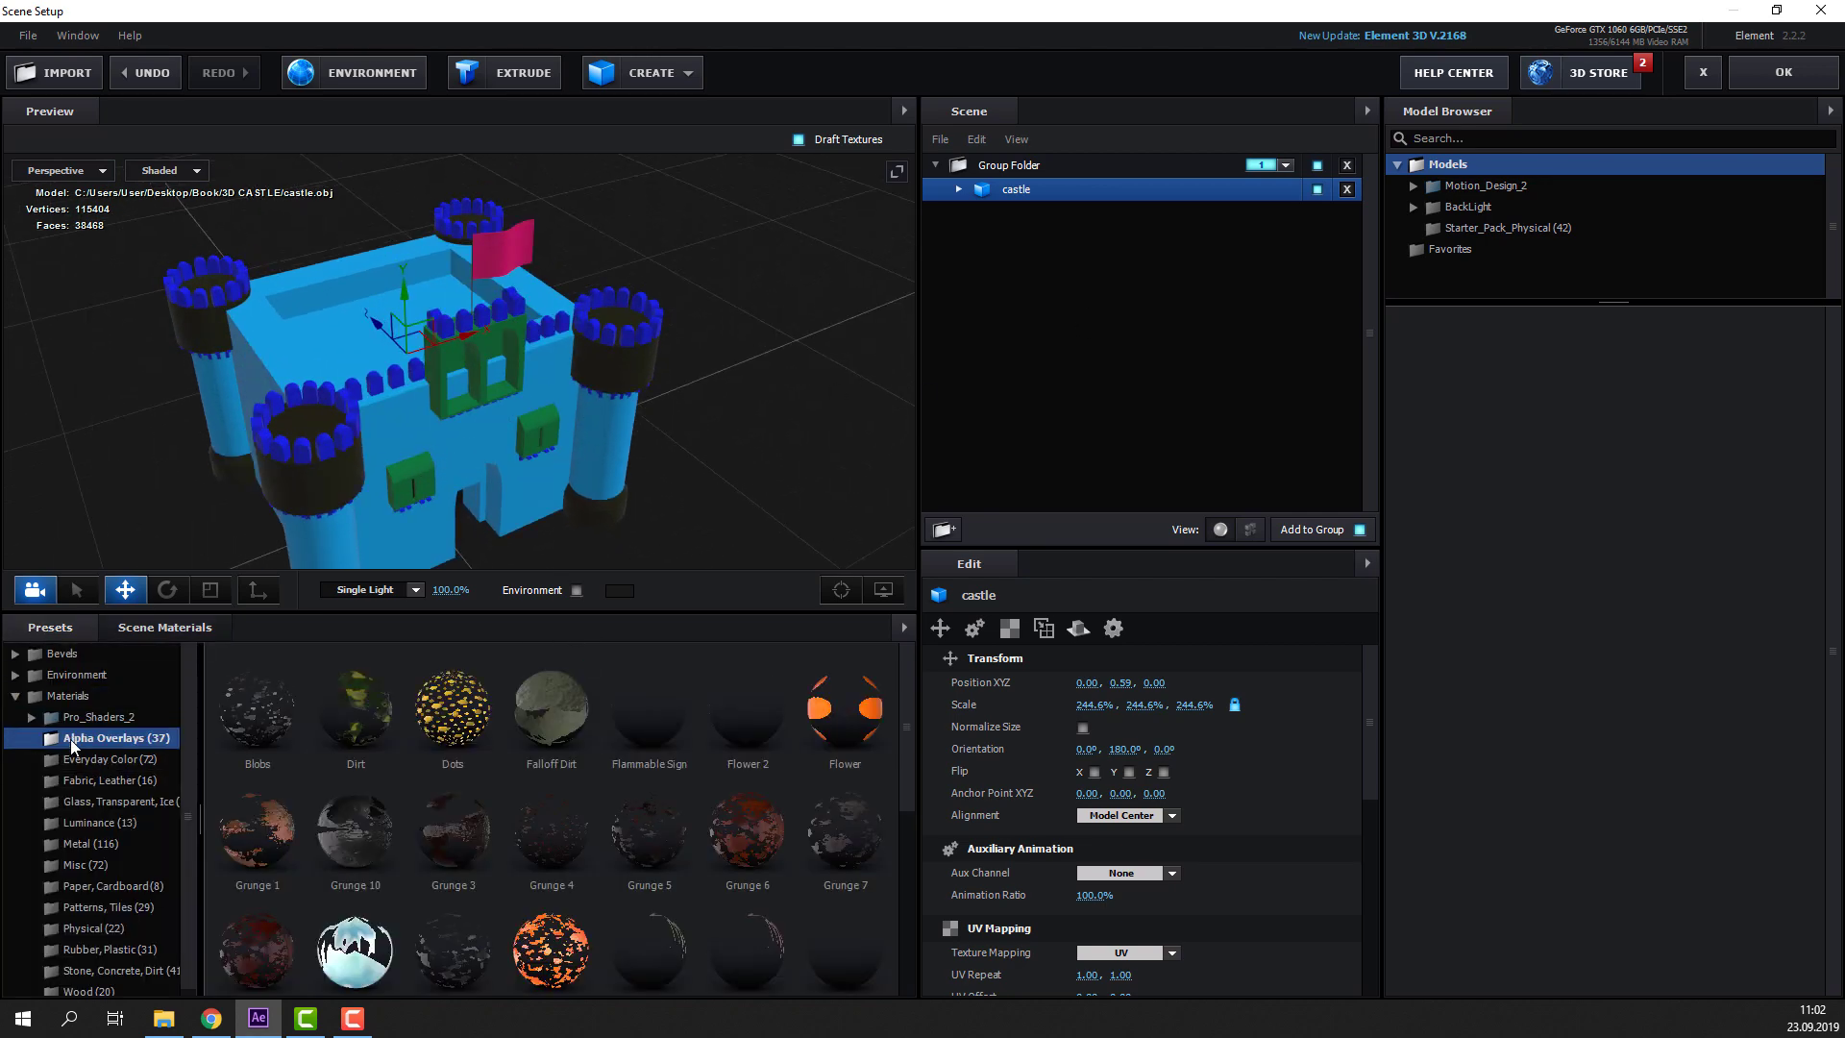
pyautogui.click(32, 716)
pyautogui.click(83, 740)
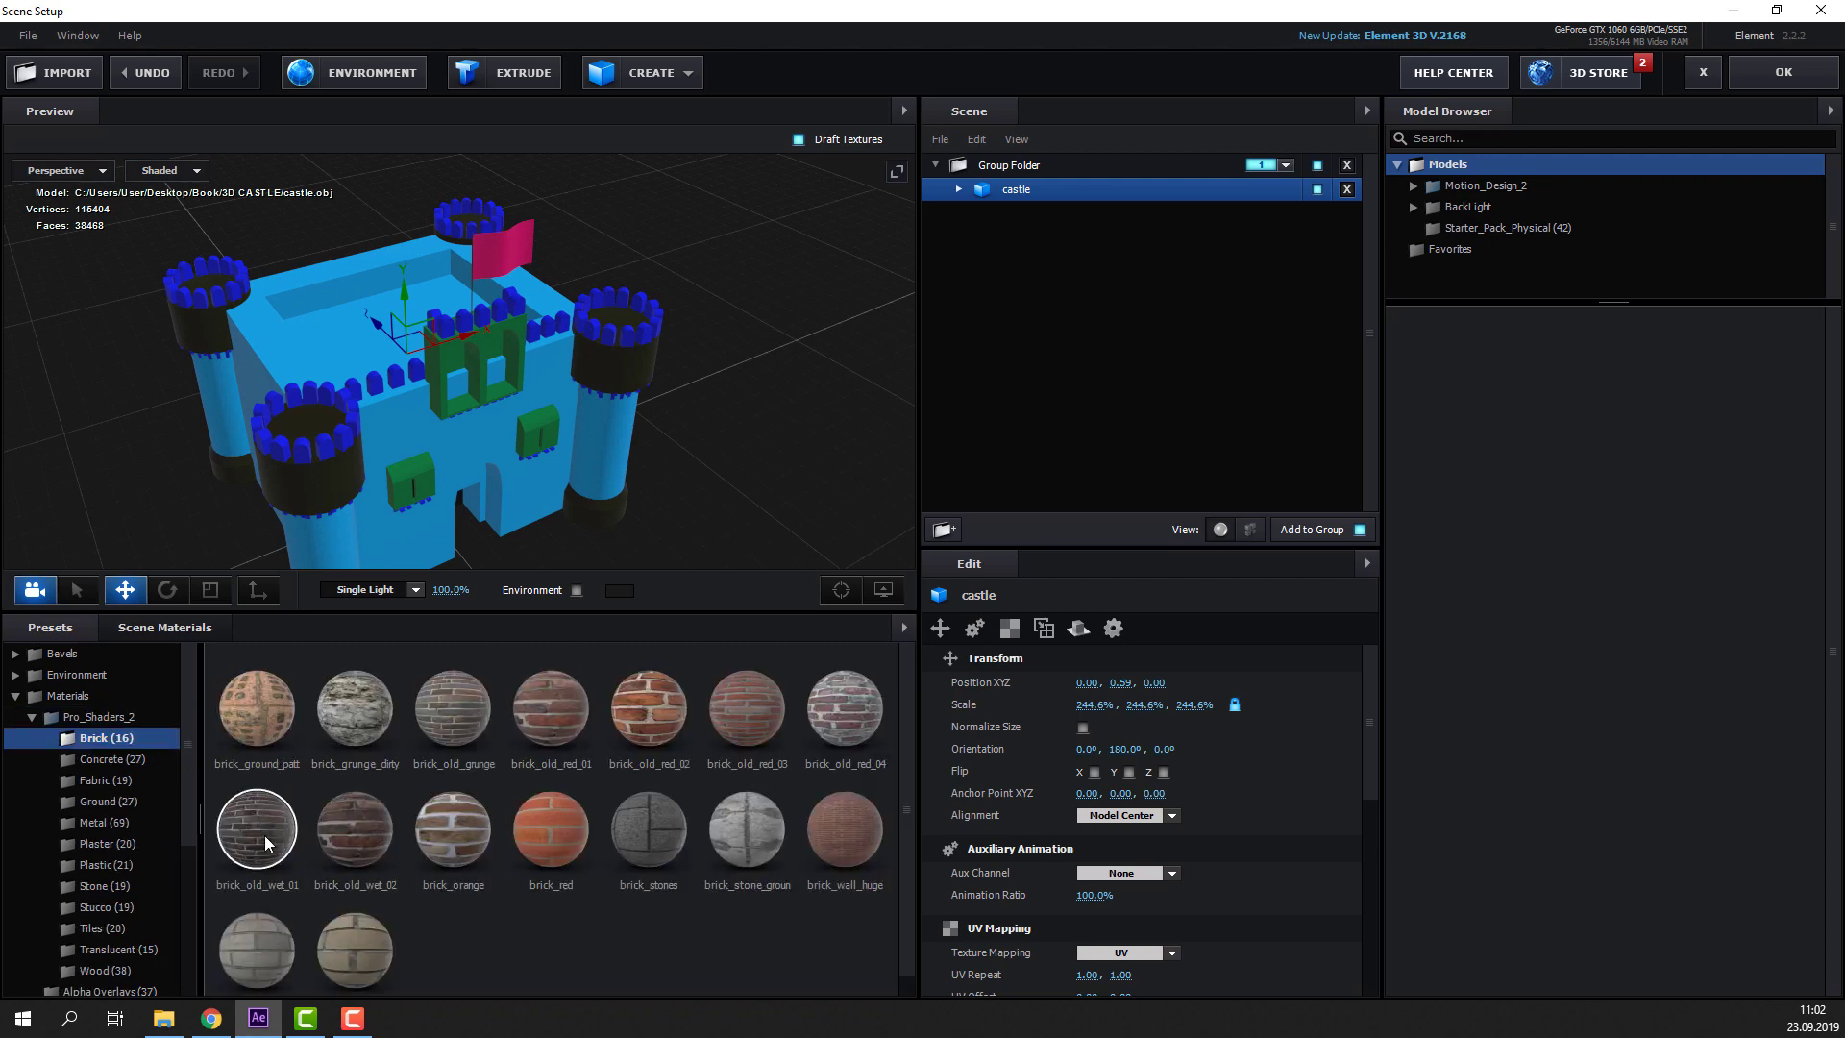
pyautogui.moveTo(264, 834)
pyautogui.mouseDown()
pyautogui.moveTo(453, 475)
pyautogui.moveTo(532, 490)
pyautogui.moveTo(486, 438)
pyautogui.moveTo(315, 457)
pyautogui.moveTo(390, 480)
pyautogui.mouseUp()
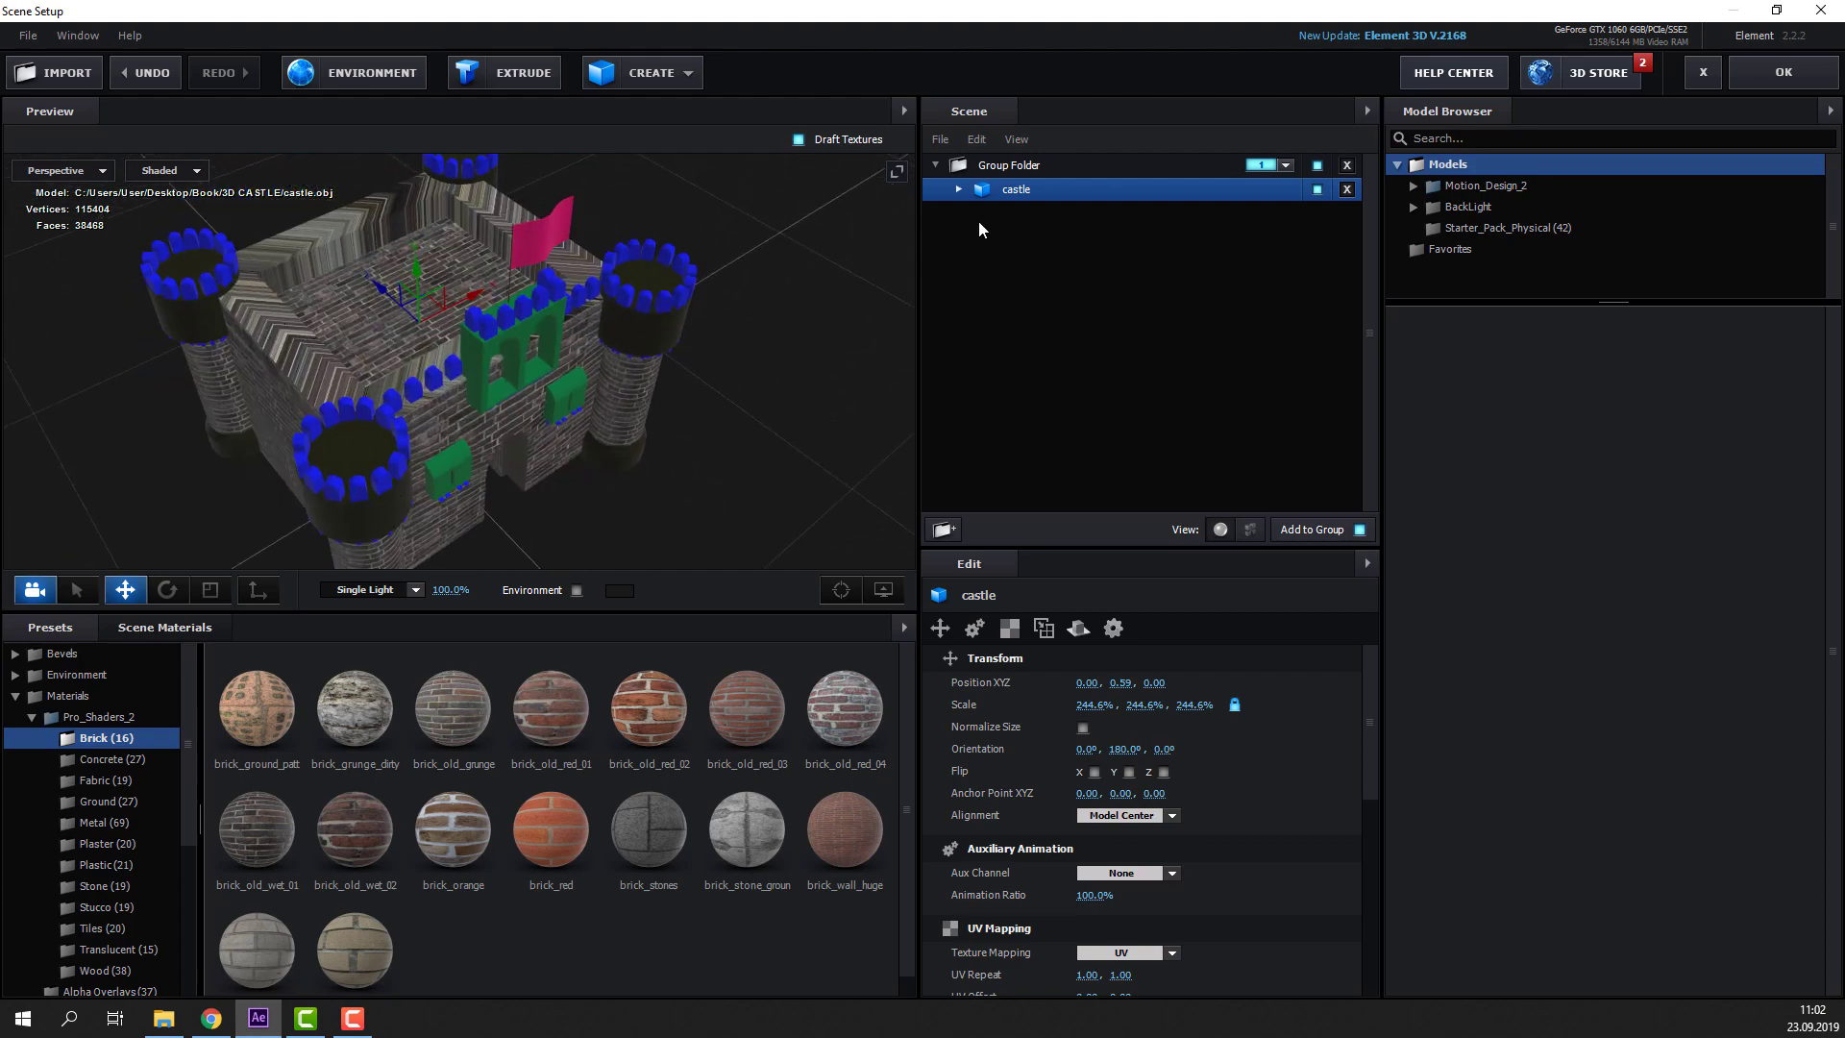
# Set the castle's UV texture mapping to Box
pyautogui.click(1021, 632)
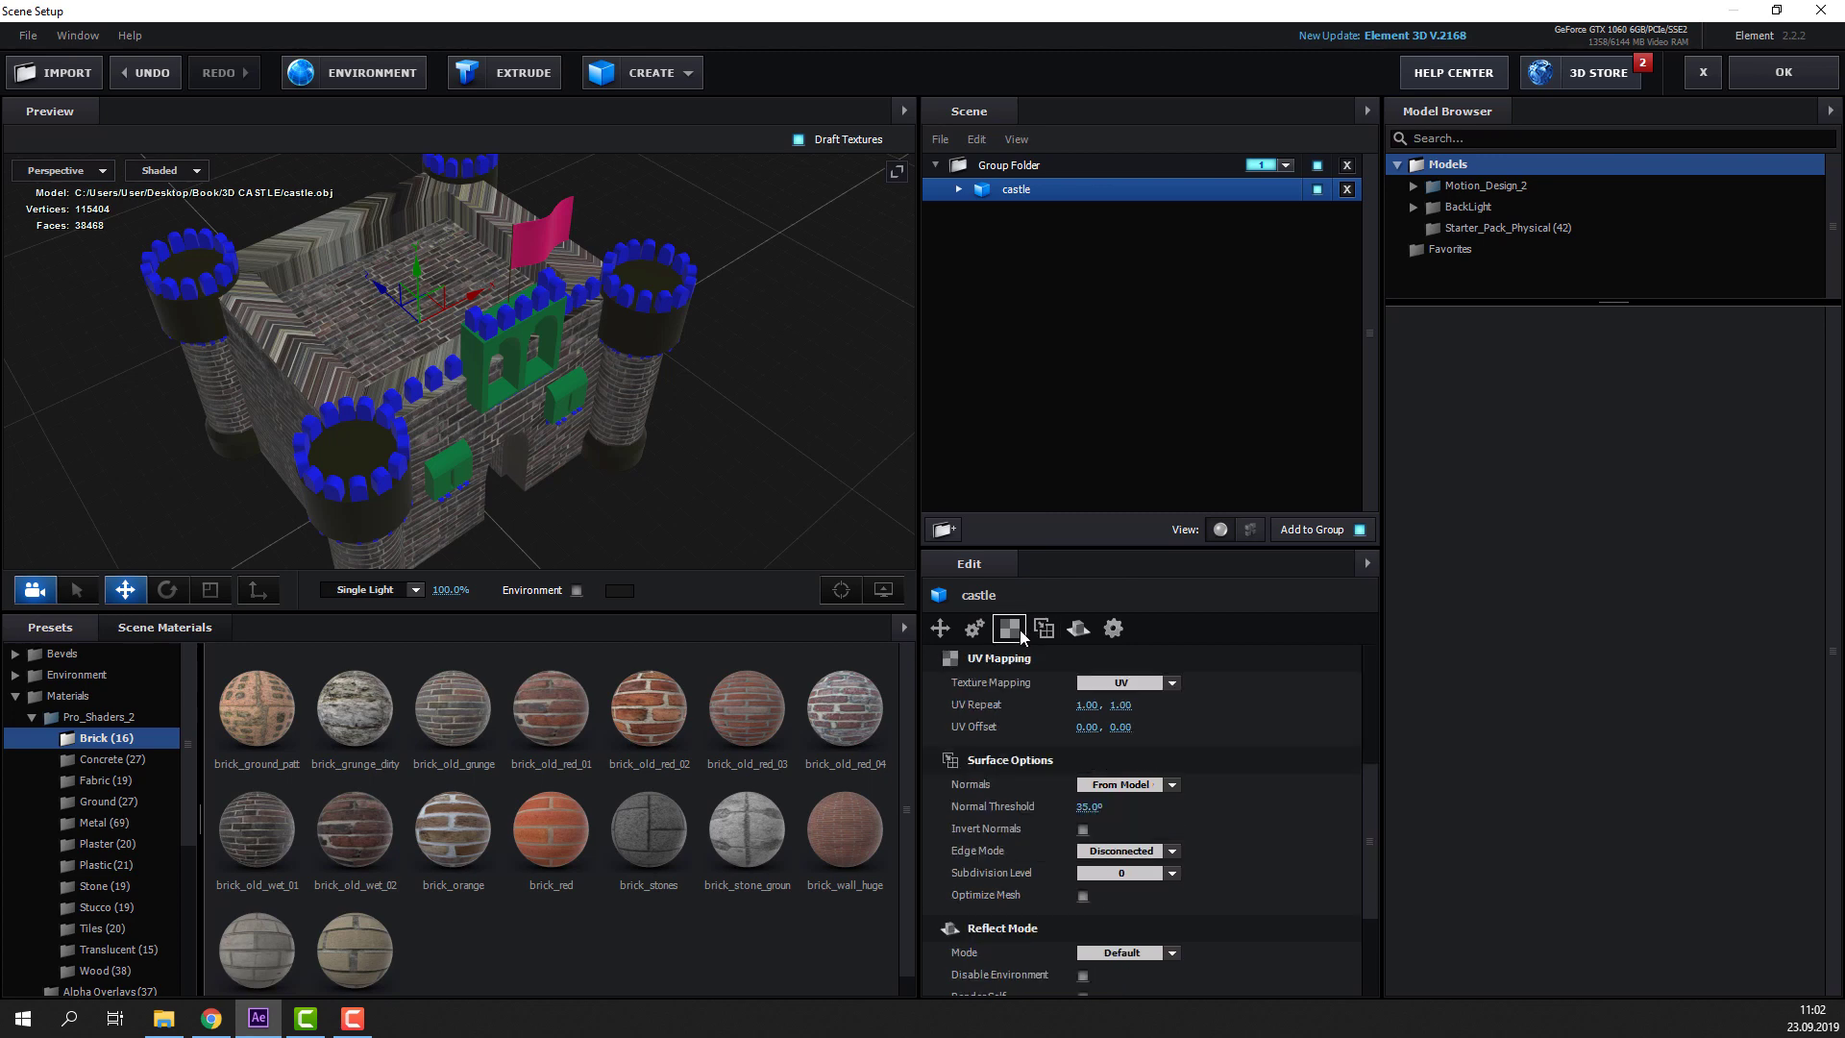
pyautogui.click(1172, 683)
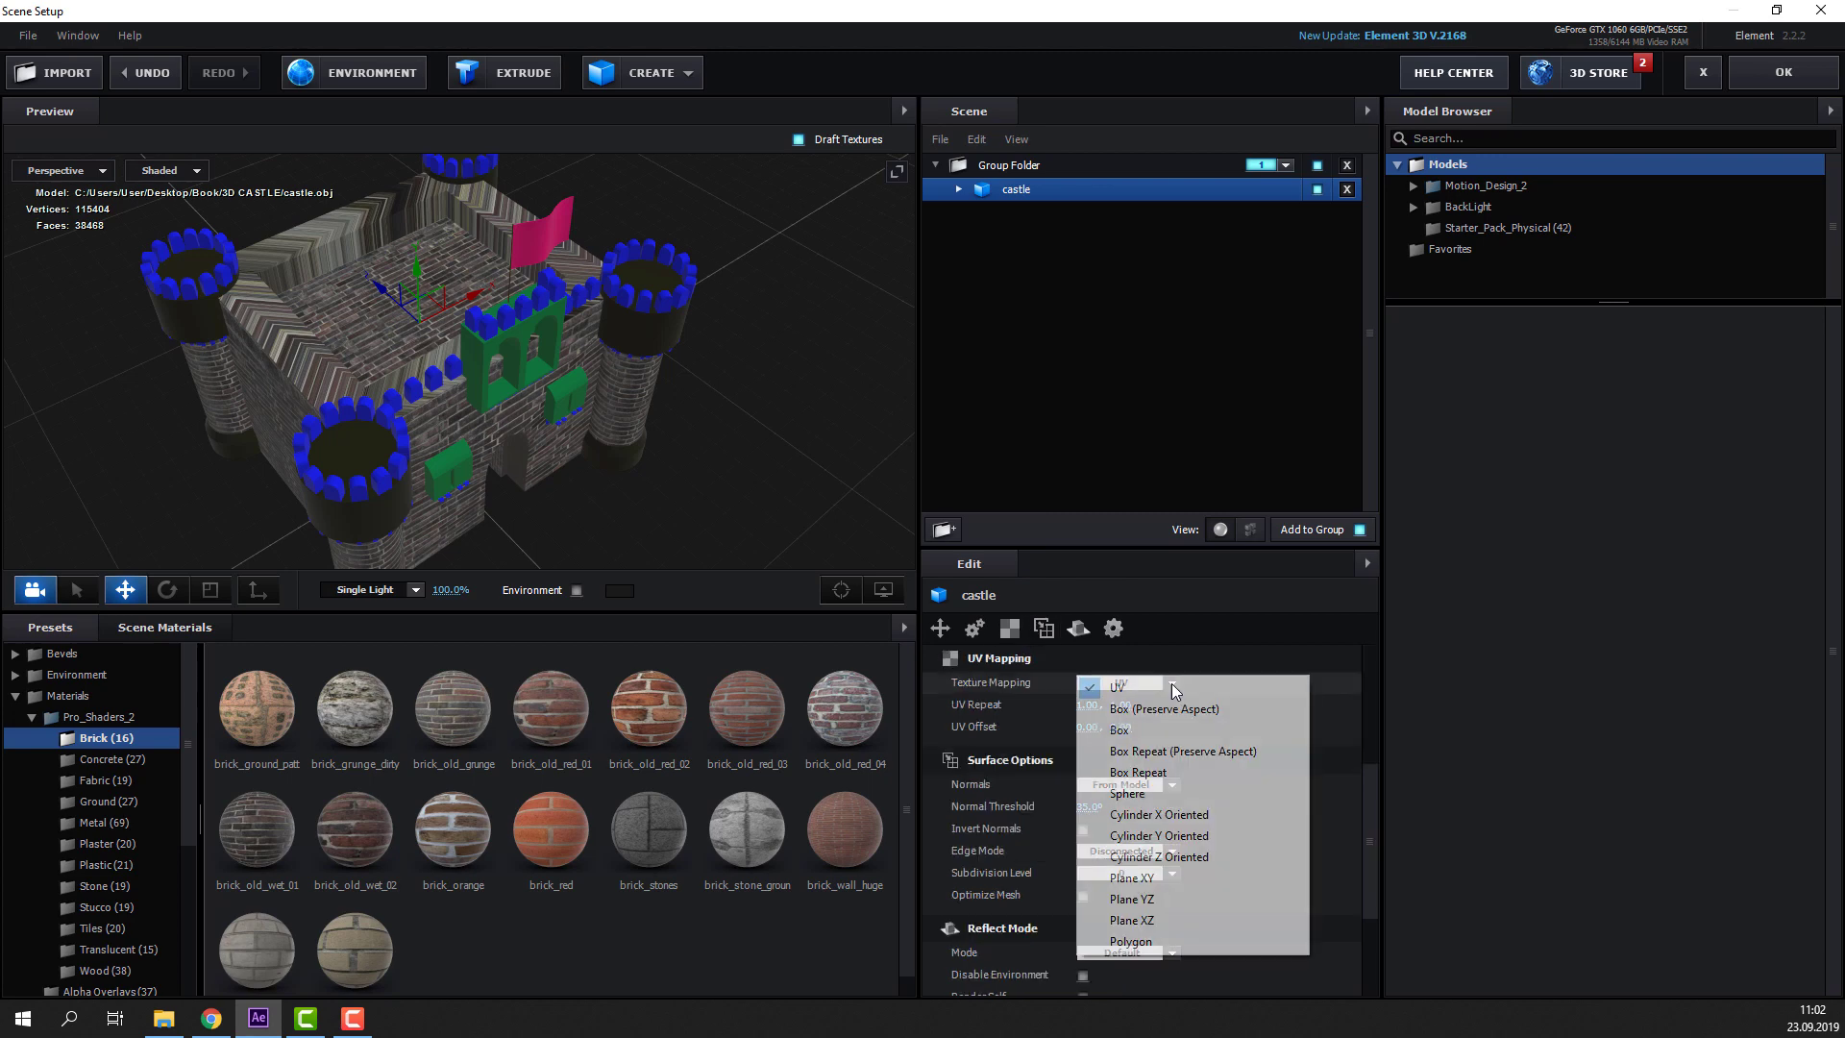
pyautogui.click(1153, 732)
pyautogui.moveTo(532, 465)
pyautogui.mouseDown()
pyautogui.moveTo(348, 390)
pyautogui.moveTo(468, 445)
pyautogui.mouseUp()
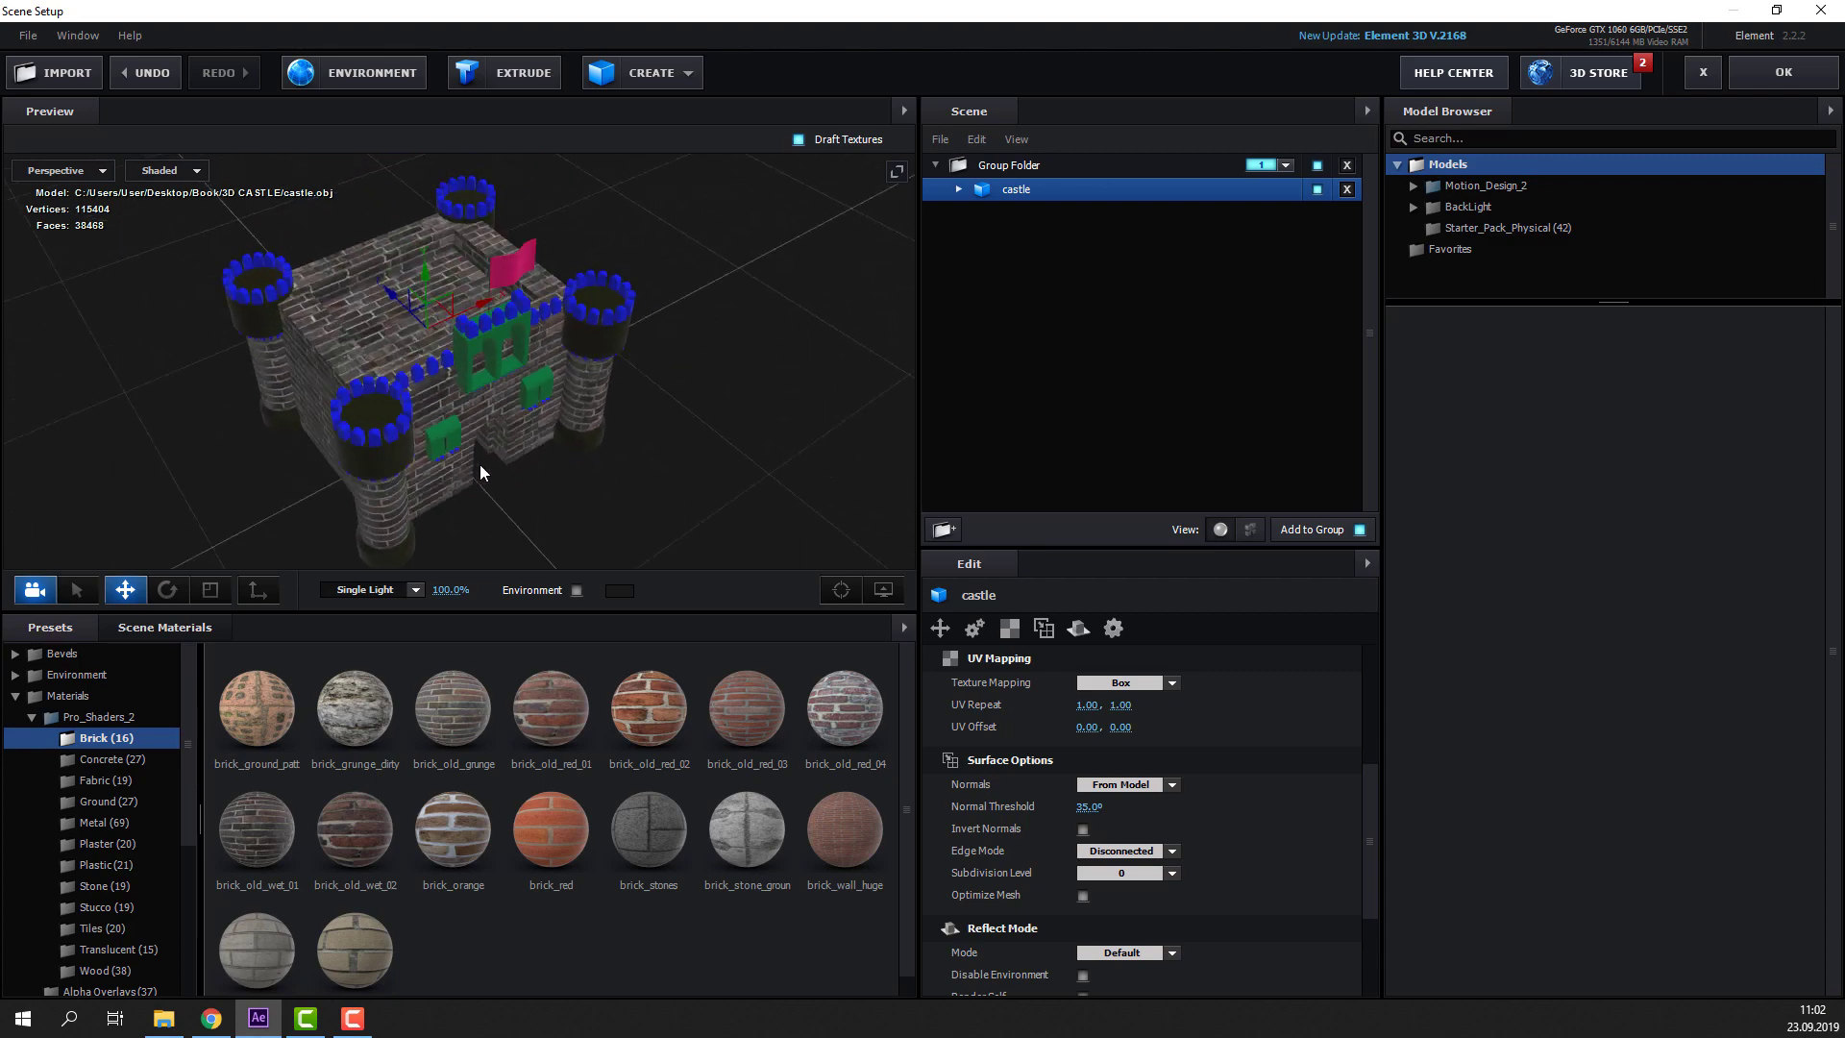
# Select the castle's brick_old_wet_01 material and open its Diffuse texture channel settings
pyautogui.click(959, 189)
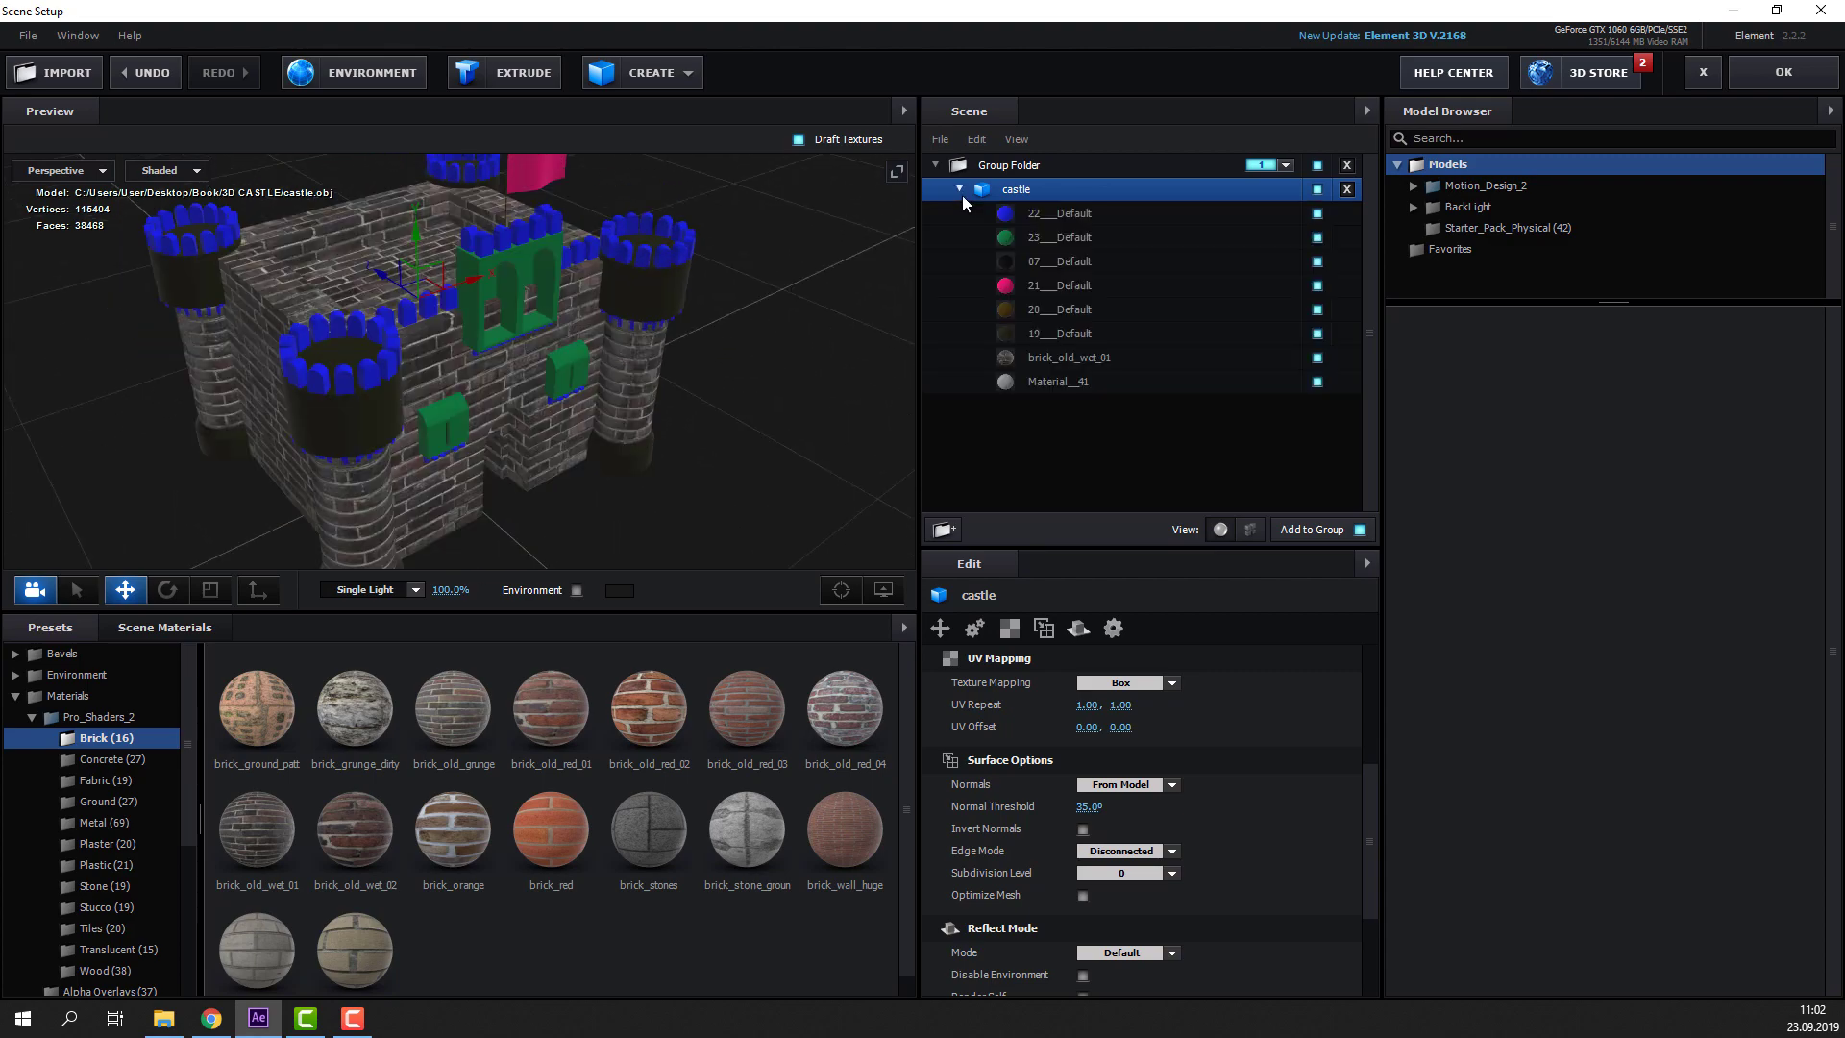
pyautogui.click(1093, 365)
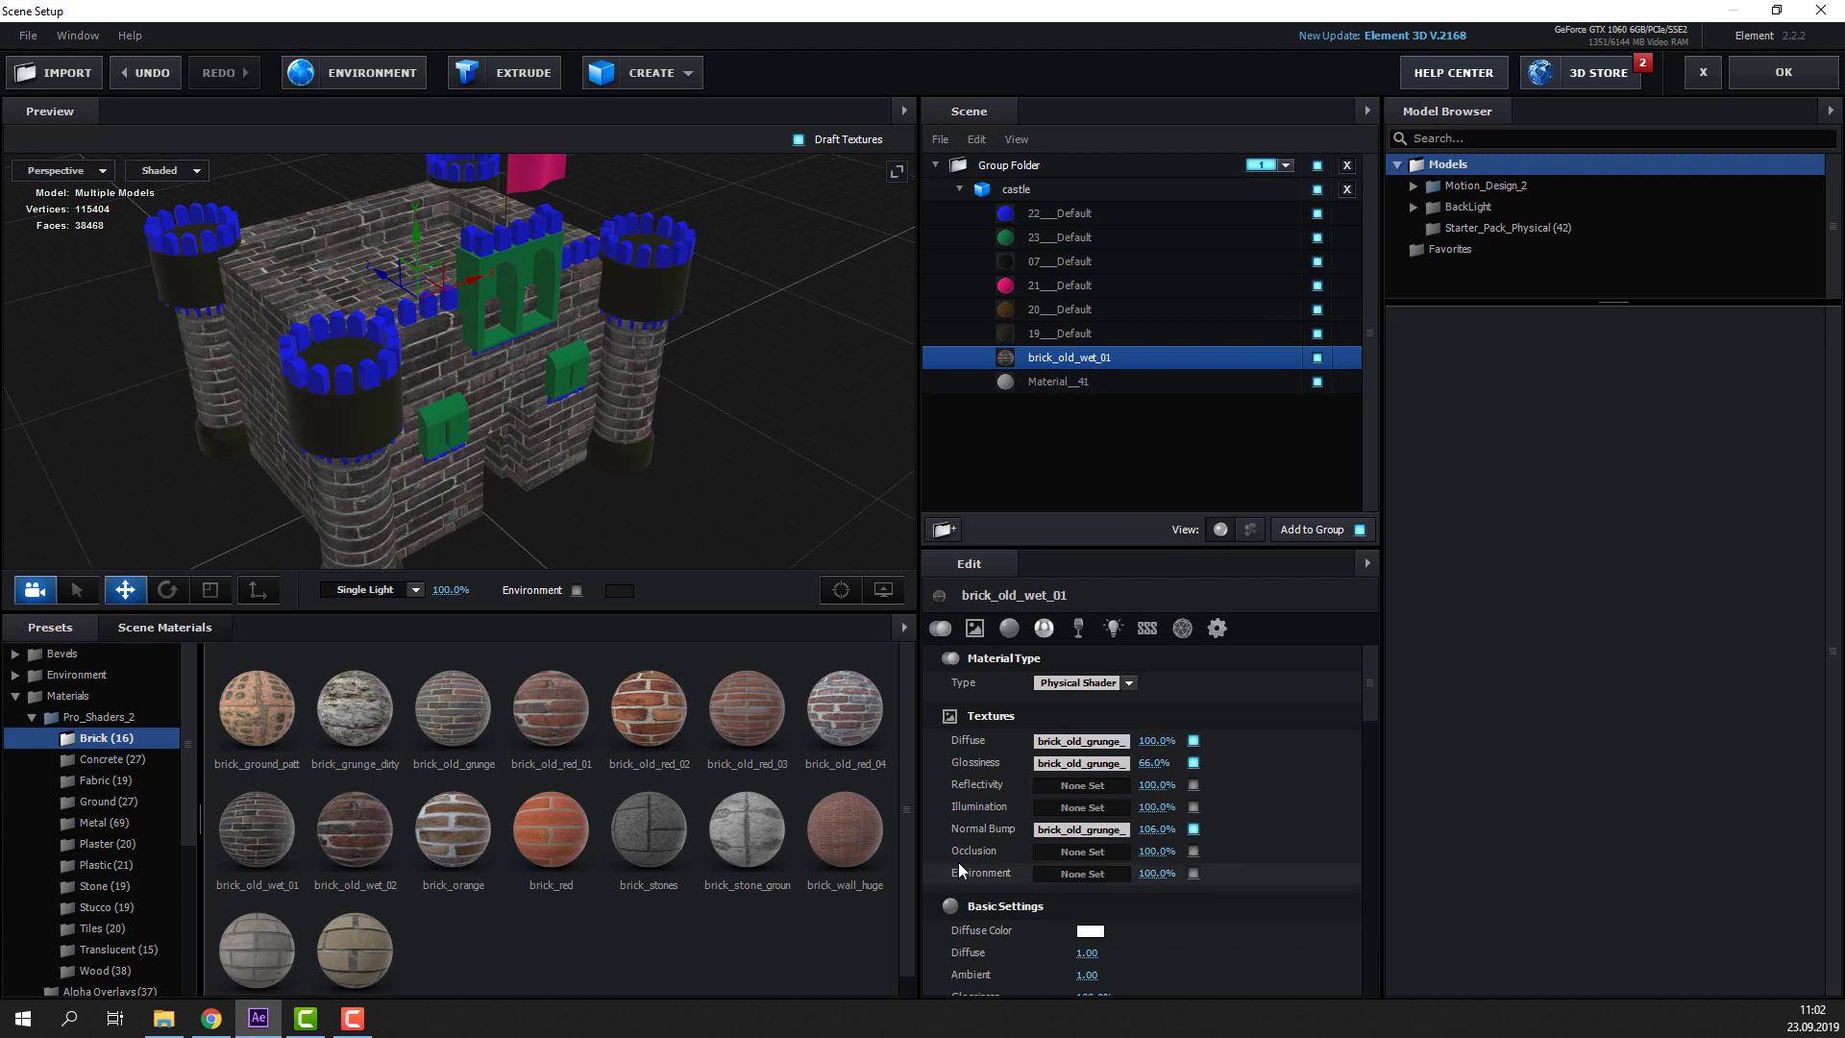
pyautogui.click(1044, 742)
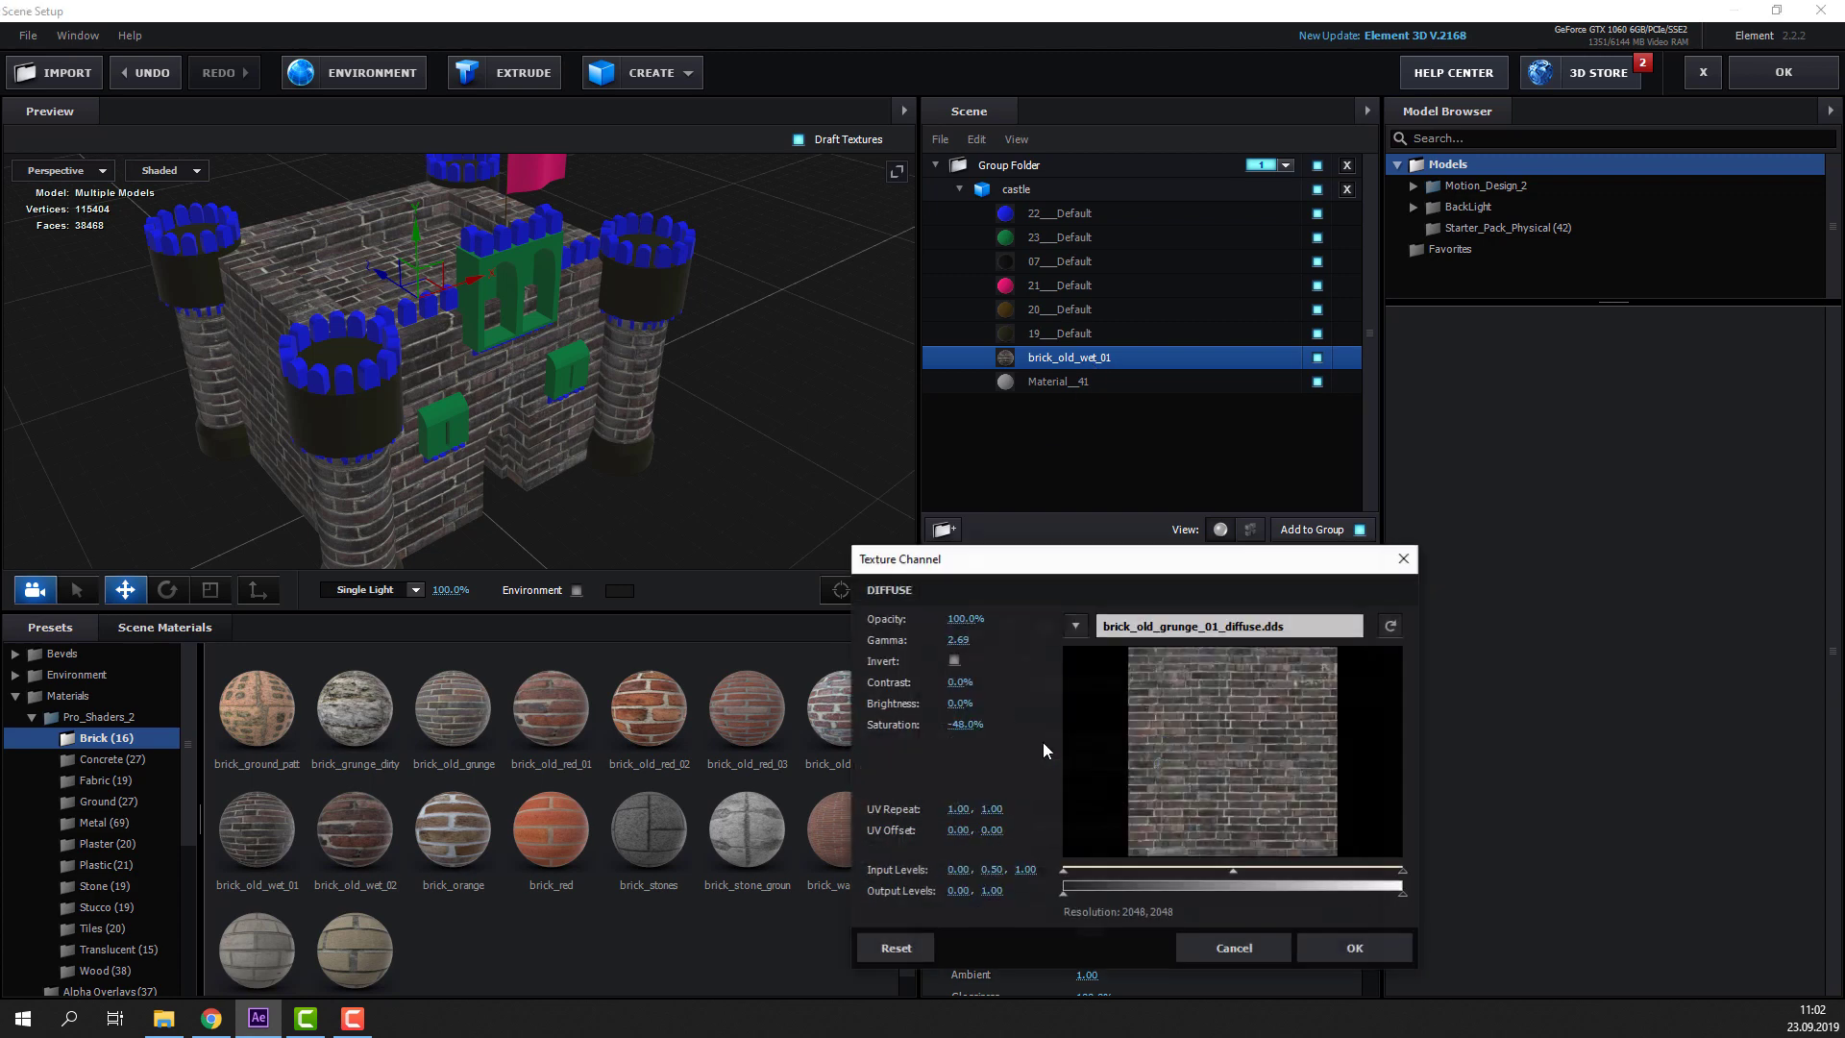
# Set the diffuse texture's UV Repeat to 5 by 2 and apply it
pyautogui.click(958, 809)
pyautogui.press('Tab')
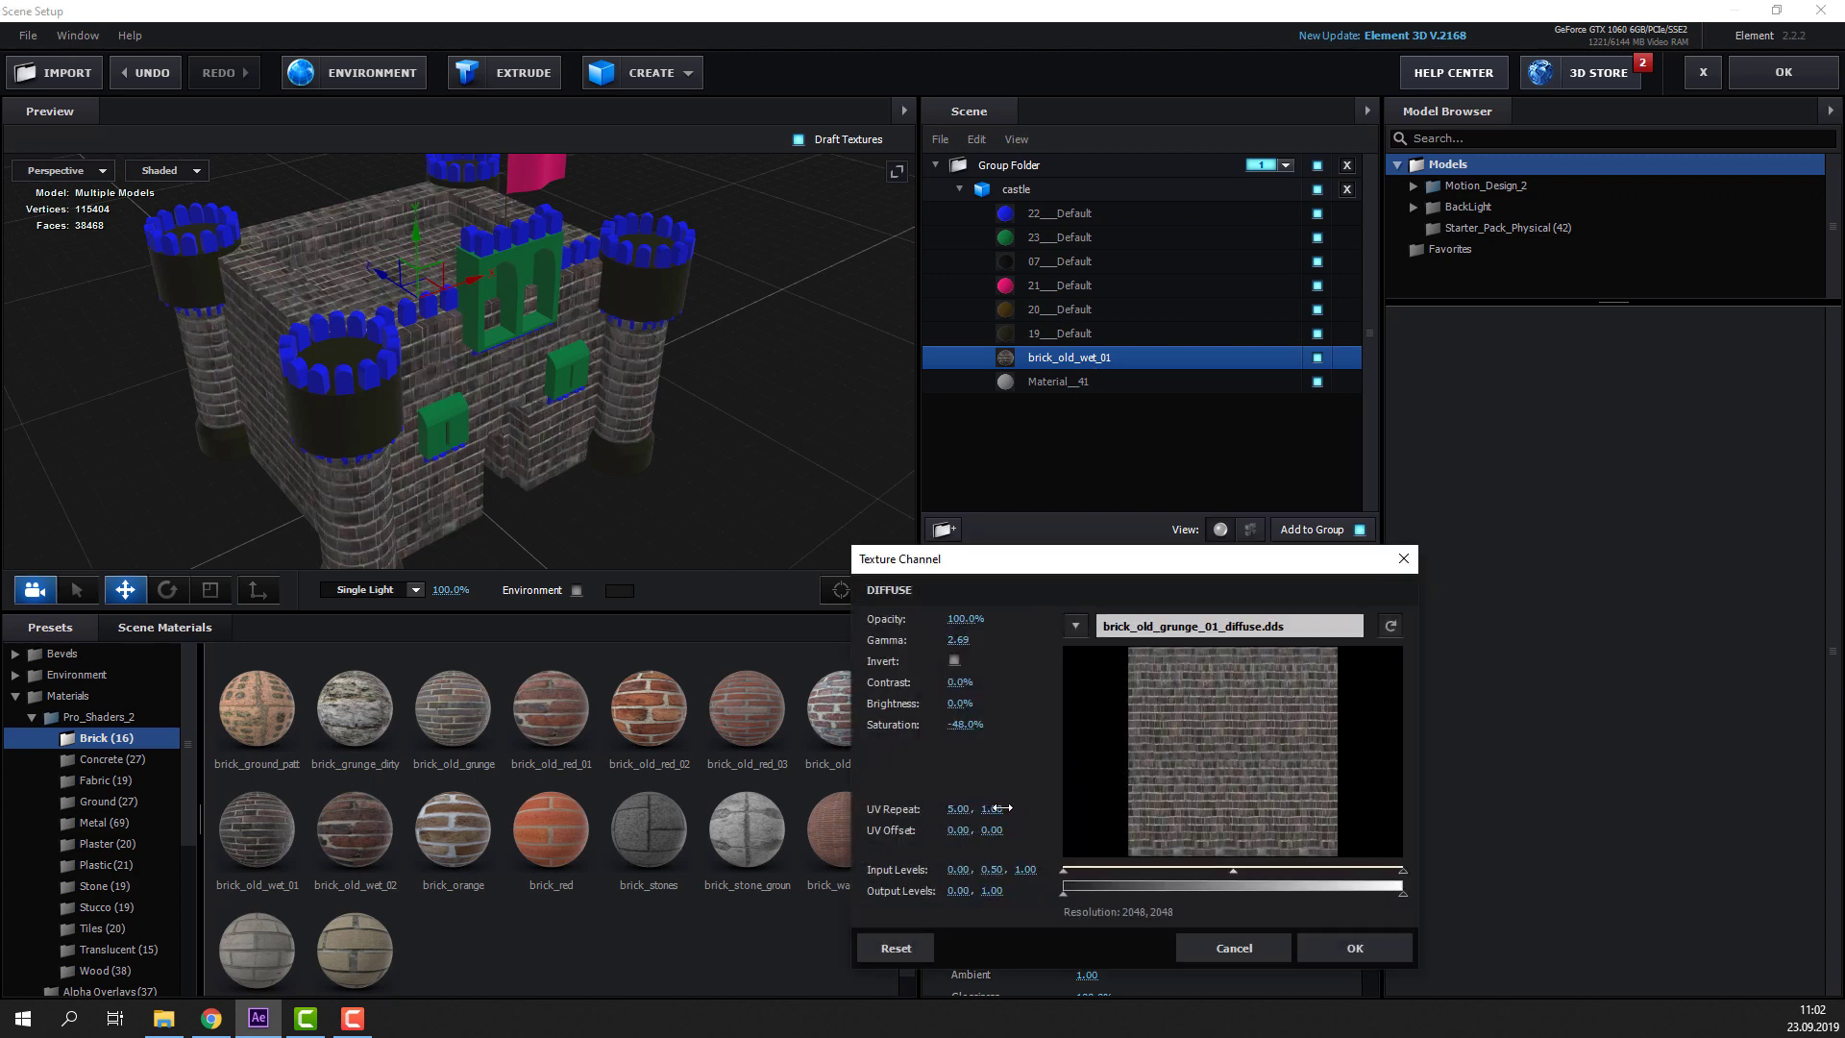
pyautogui.write('5')
pyautogui.press('Return')
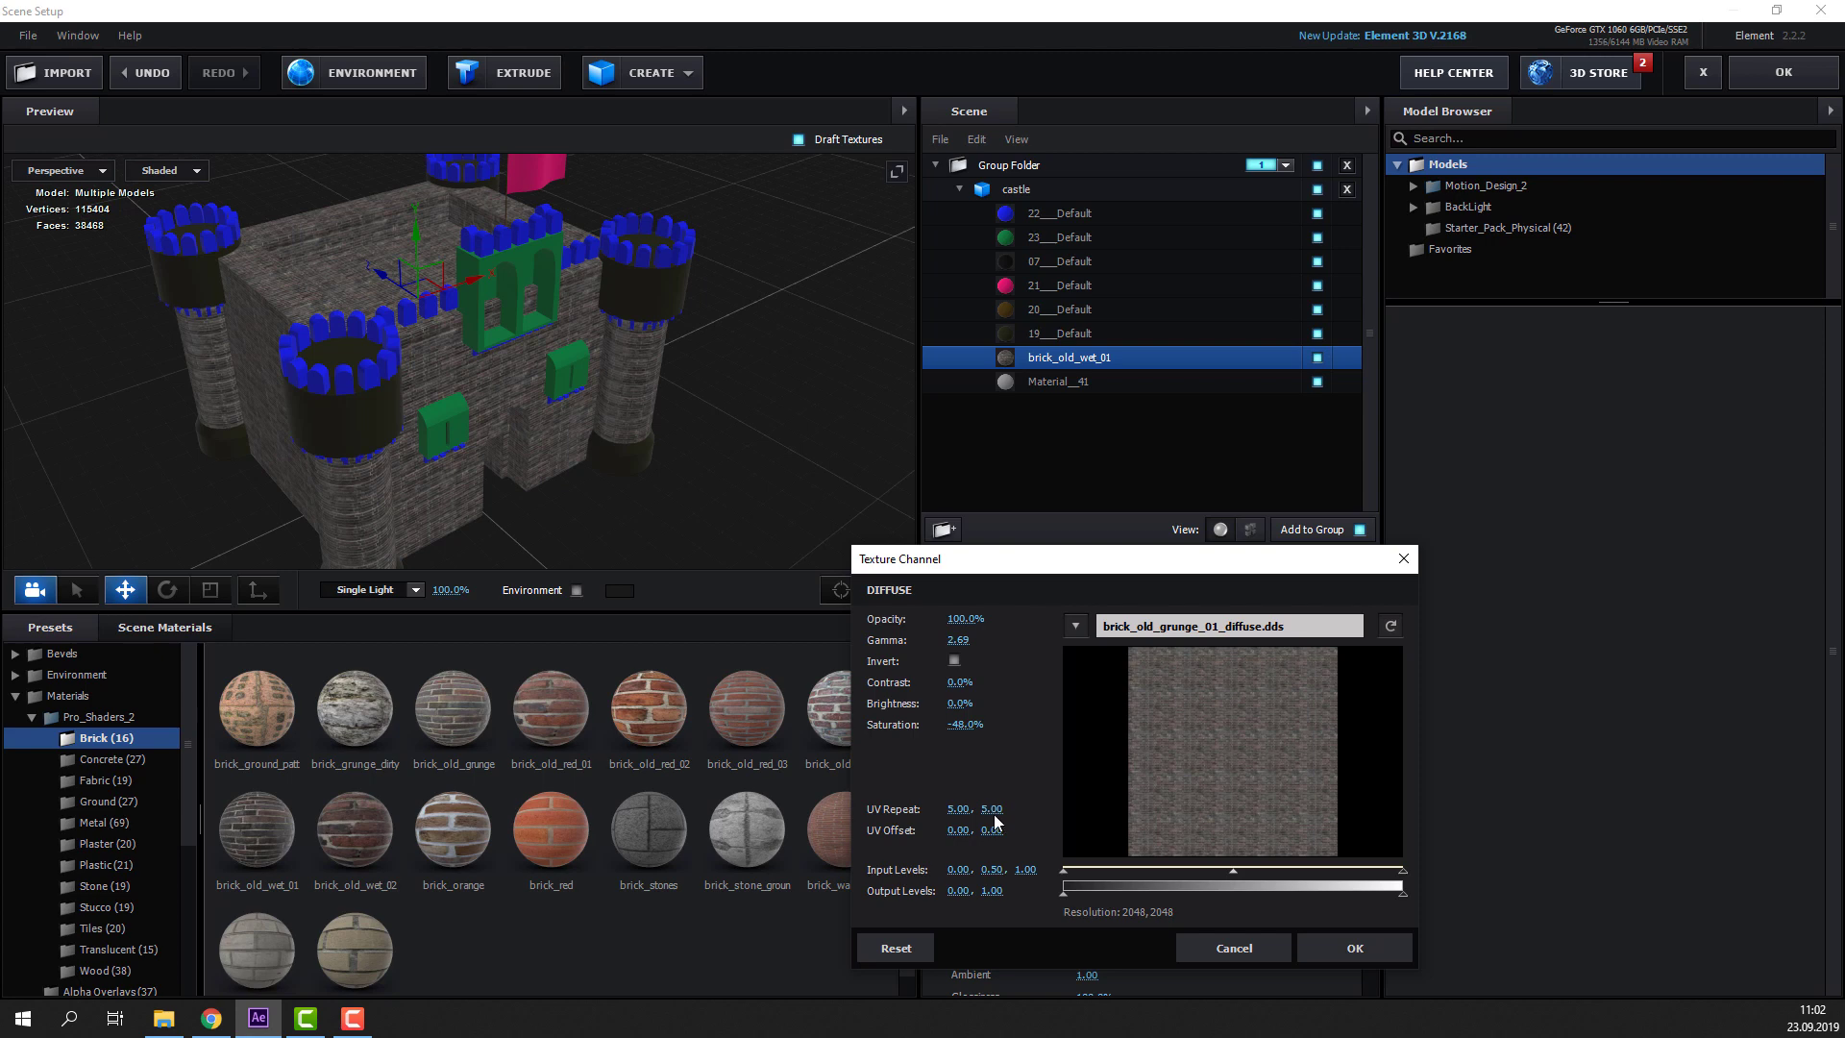
pyautogui.click(964, 807)
pyautogui.write('2')
pyautogui.press('Return')
pyautogui.click(991, 809)
pyautogui.write('2')
pyautogui.press('Return')
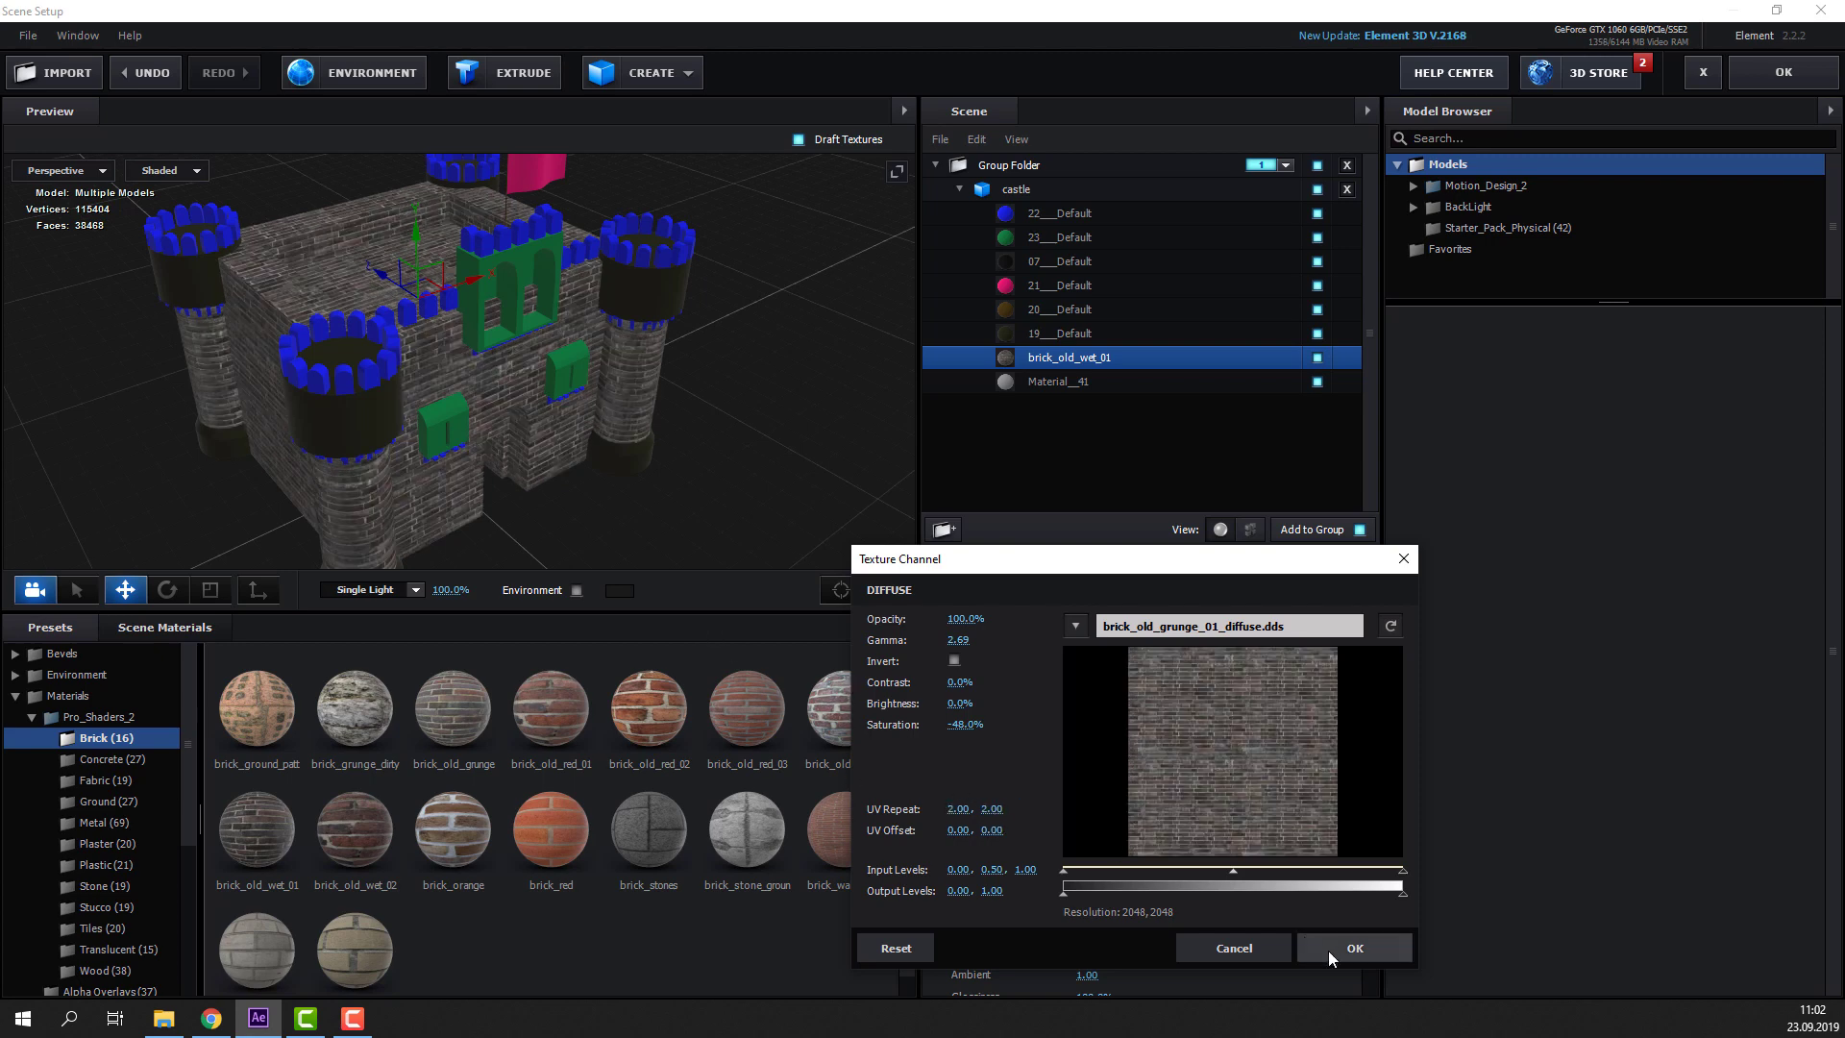
pyautogui.moveTo(993, 808); pyautogui.dragTo(976, 828)
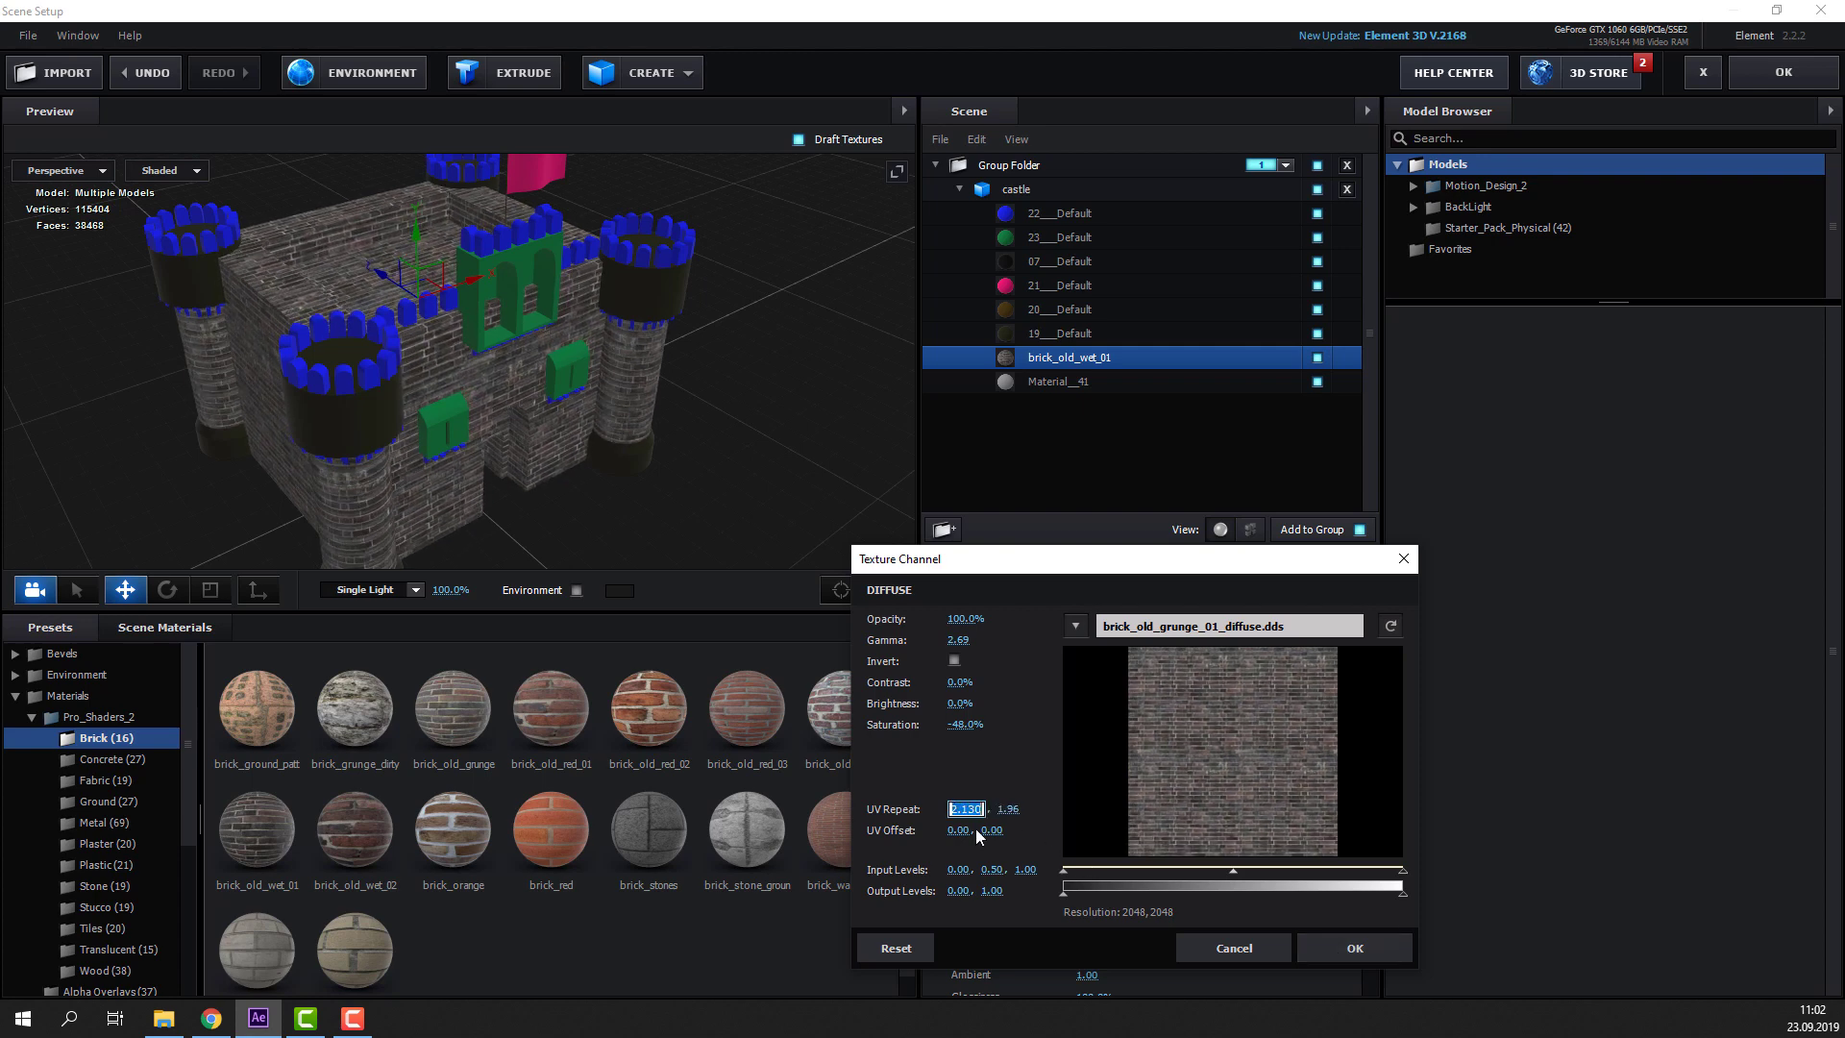
pyautogui.press('Return')
pyautogui.click(958, 808)
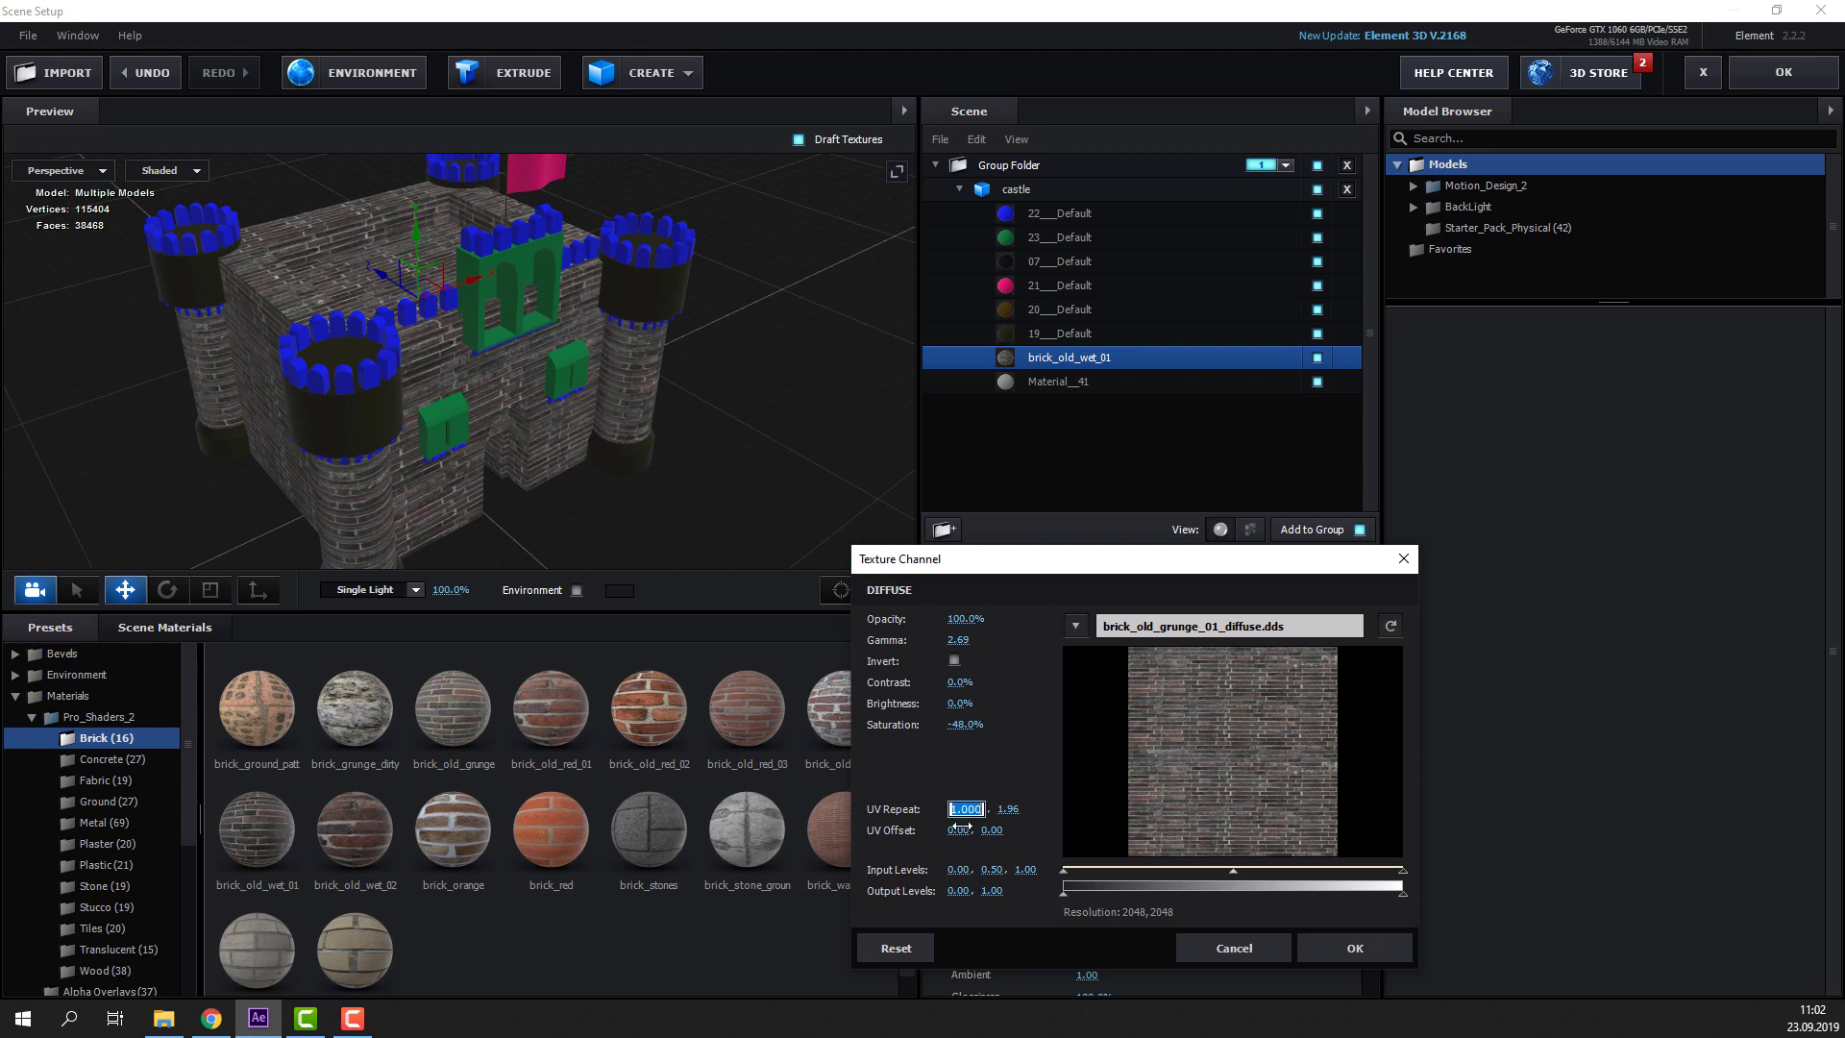
pyautogui.write('5')
pyautogui.press('Return')
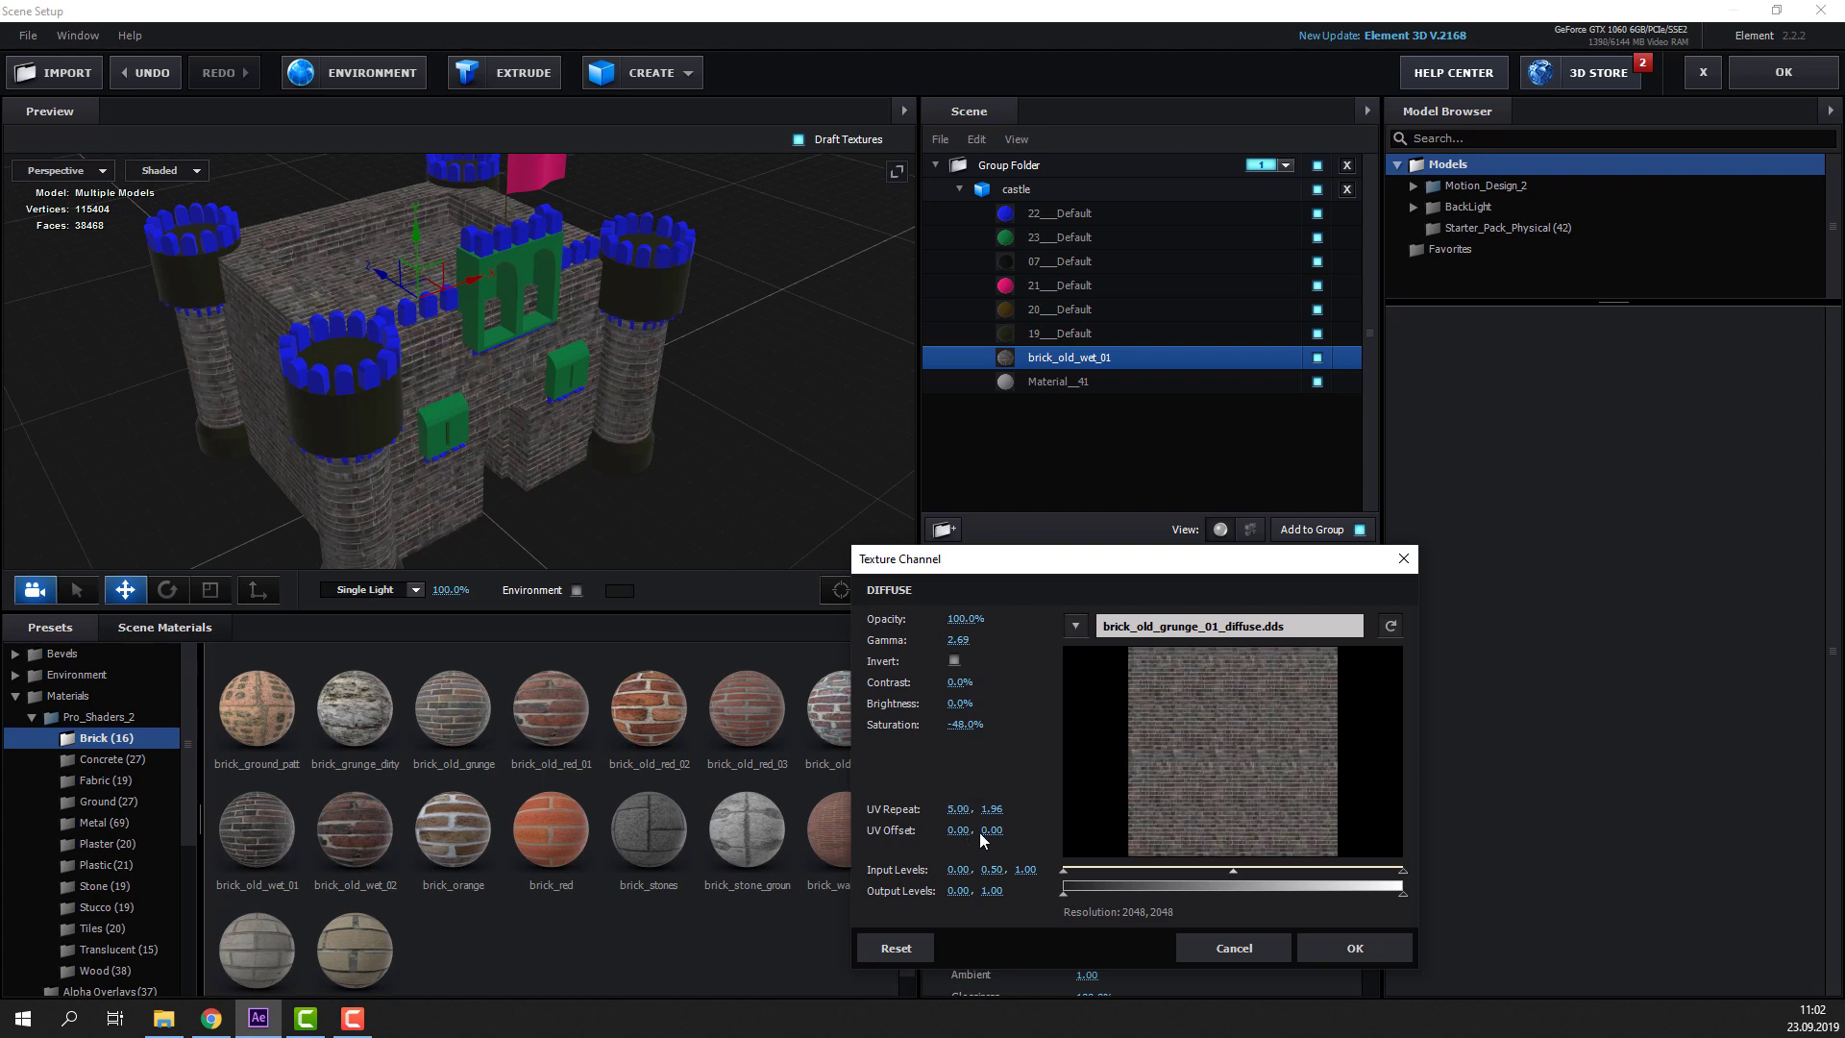
pyautogui.moveTo(988, 819); pyautogui.dragTo(1007, 849)
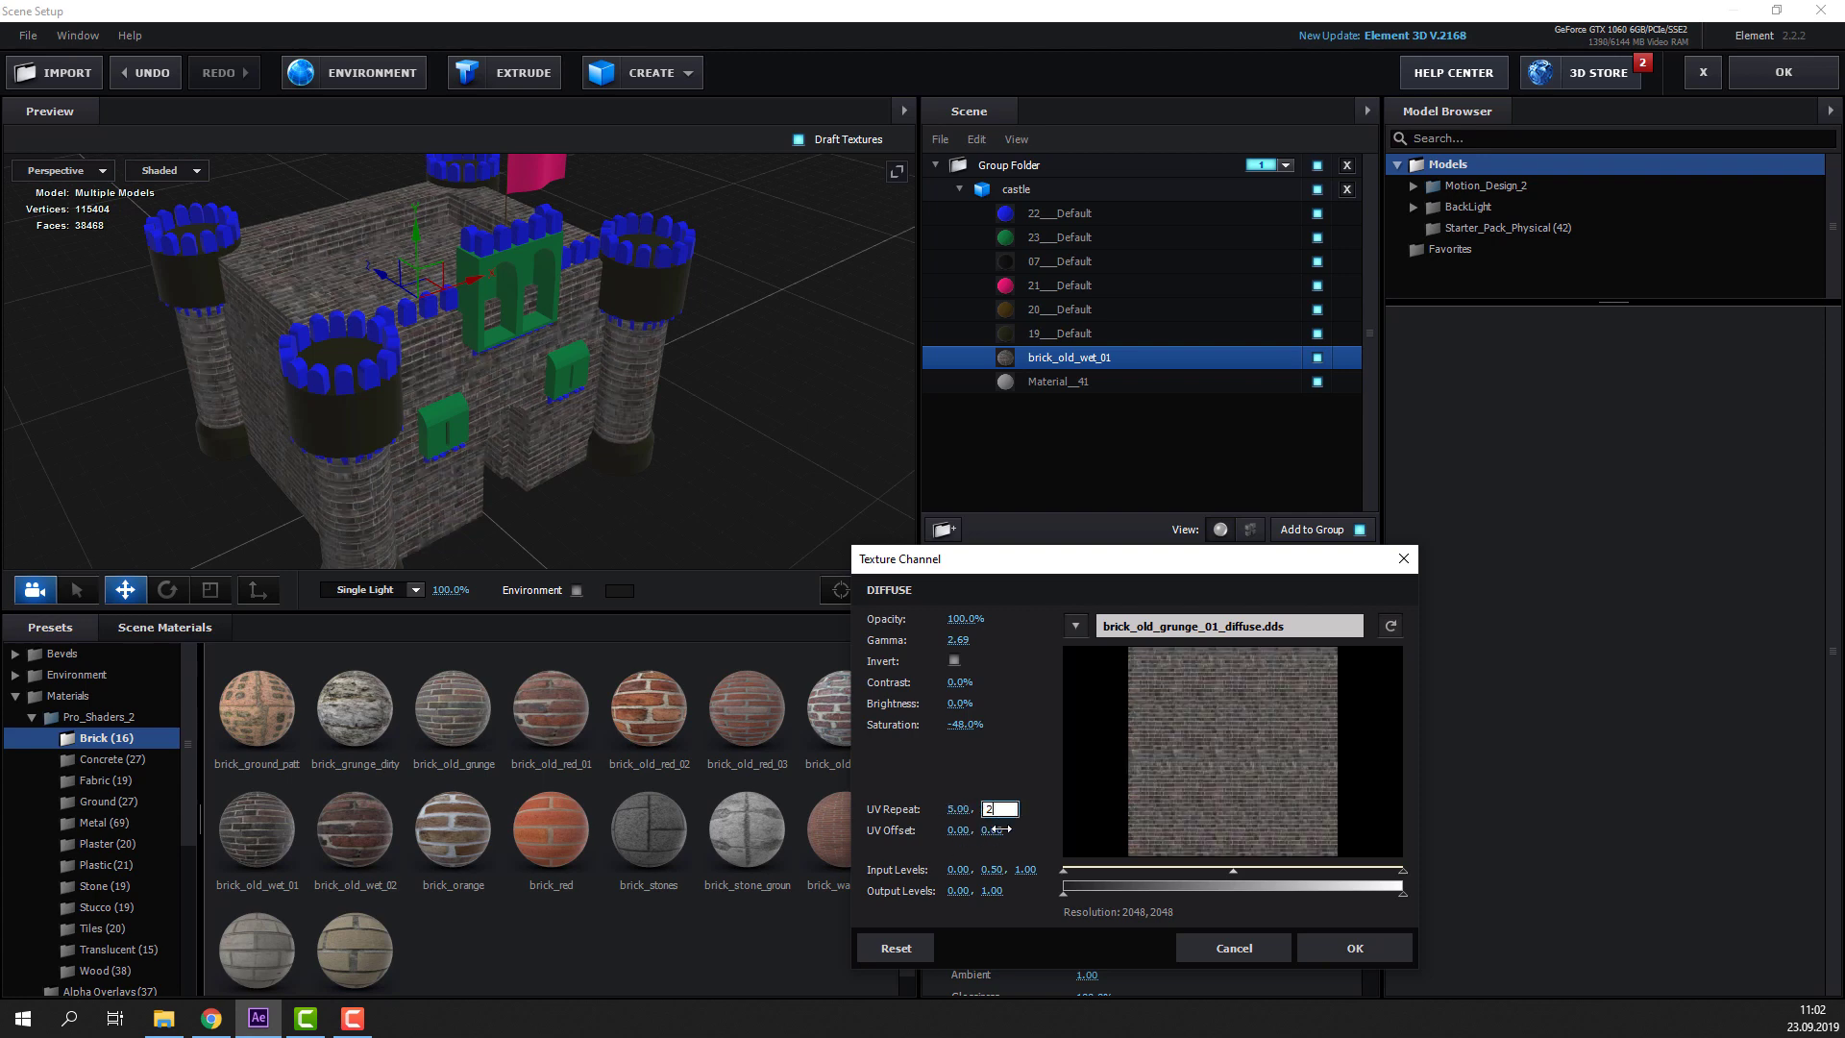
pyautogui.click(1357, 950)
# Set the glossiness texture's horizontal UV Repeat to 5
pyautogui.click(1081, 764)
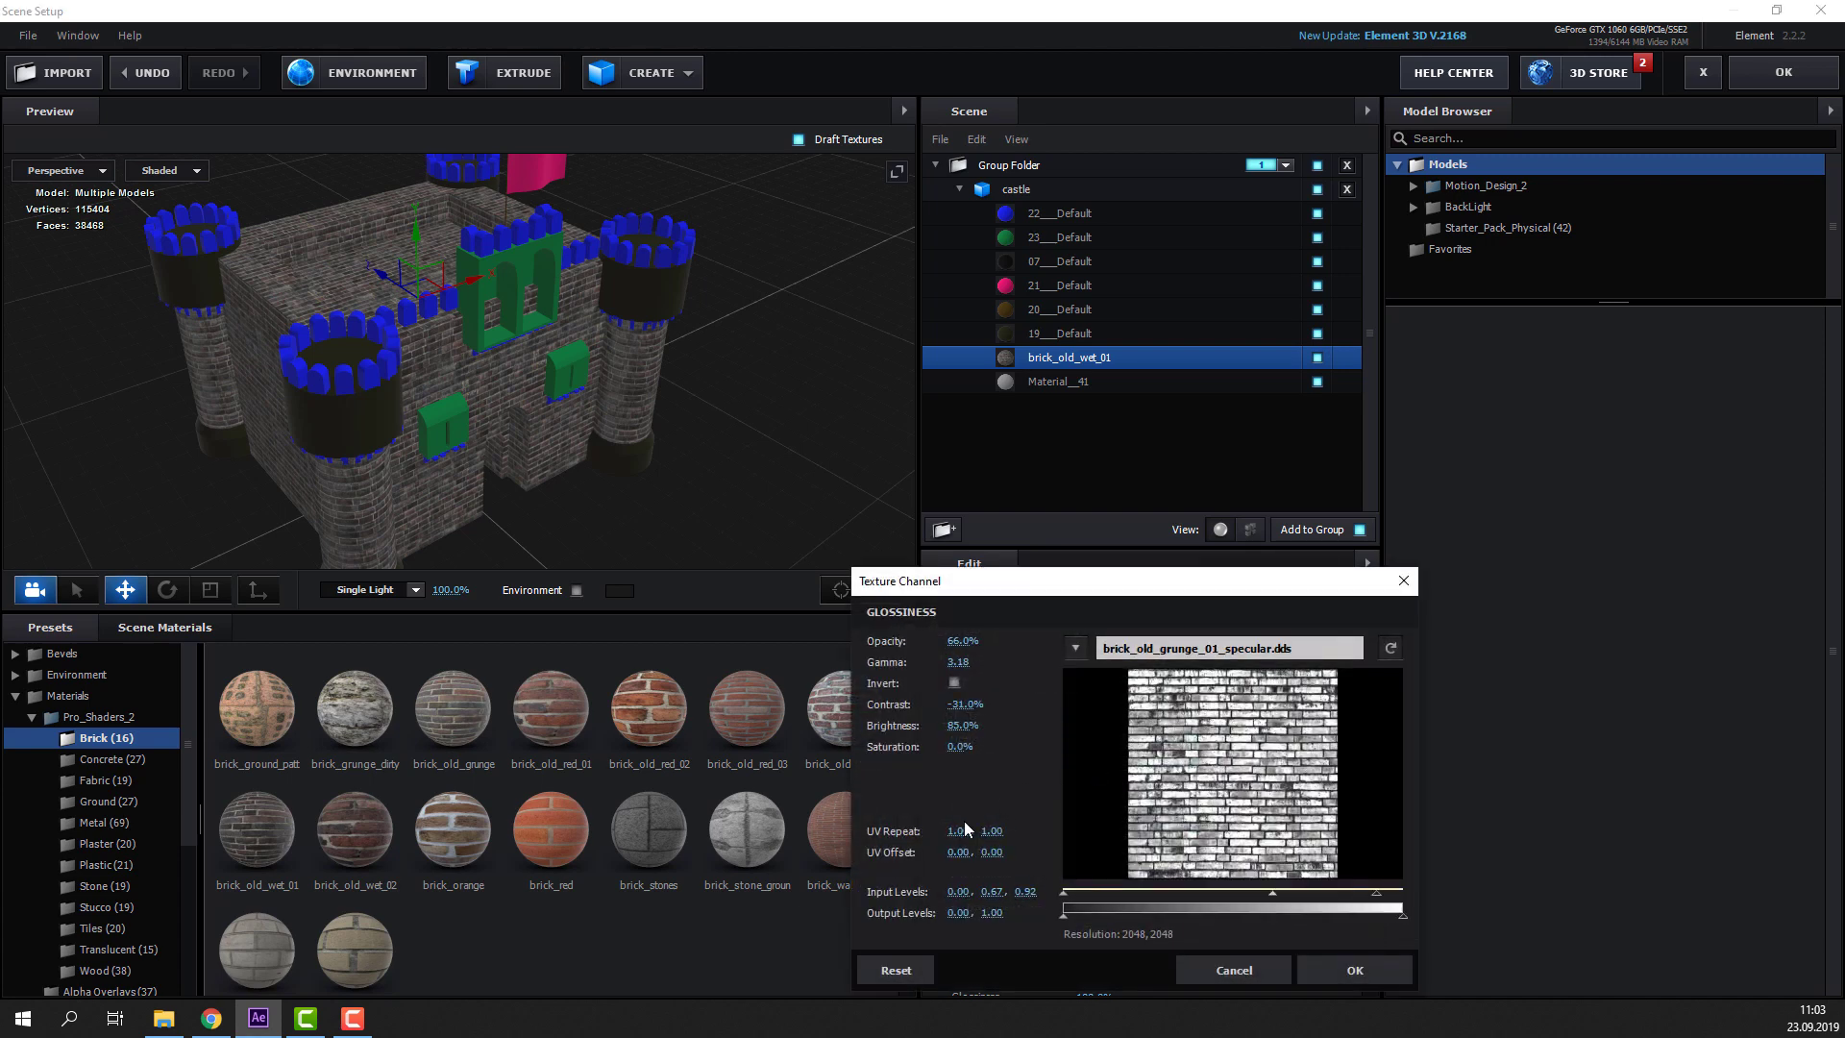
pyautogui.click(965, 830)
pyautogui.write('5')
pyautogui.press('Return')
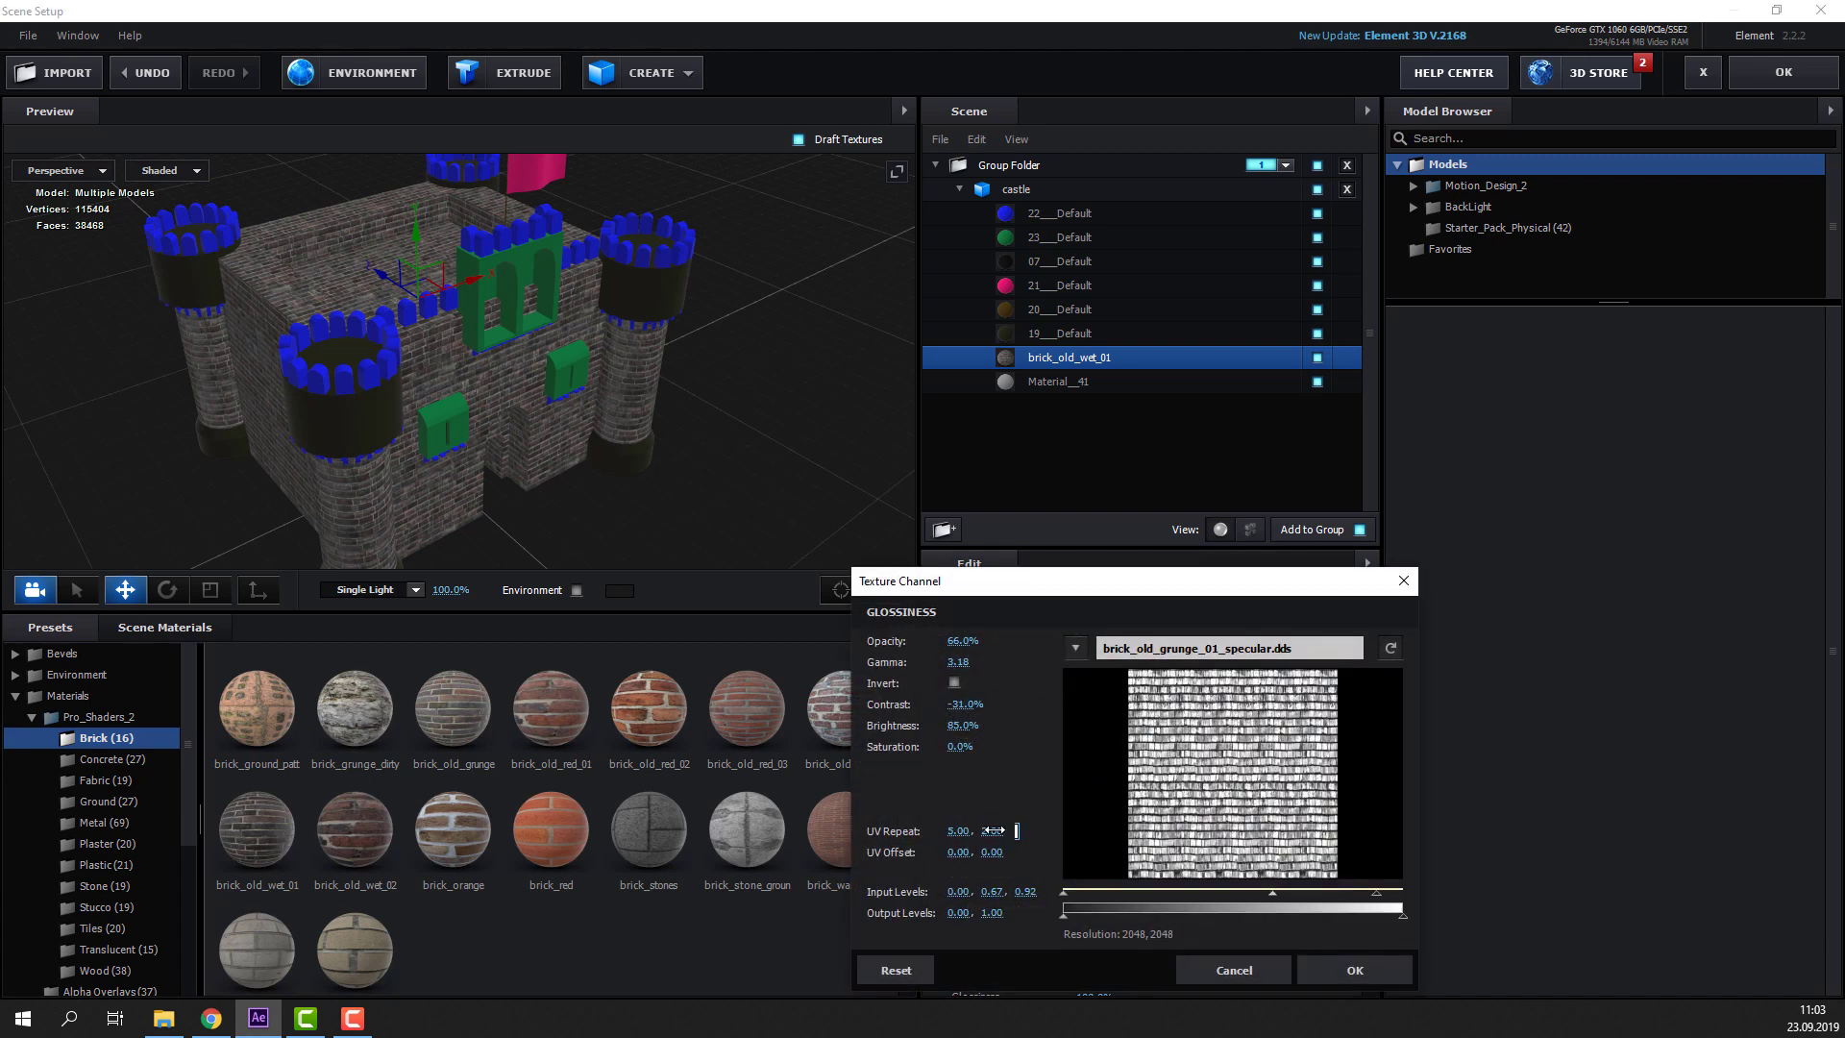
pyautogui.click(1356, 971)
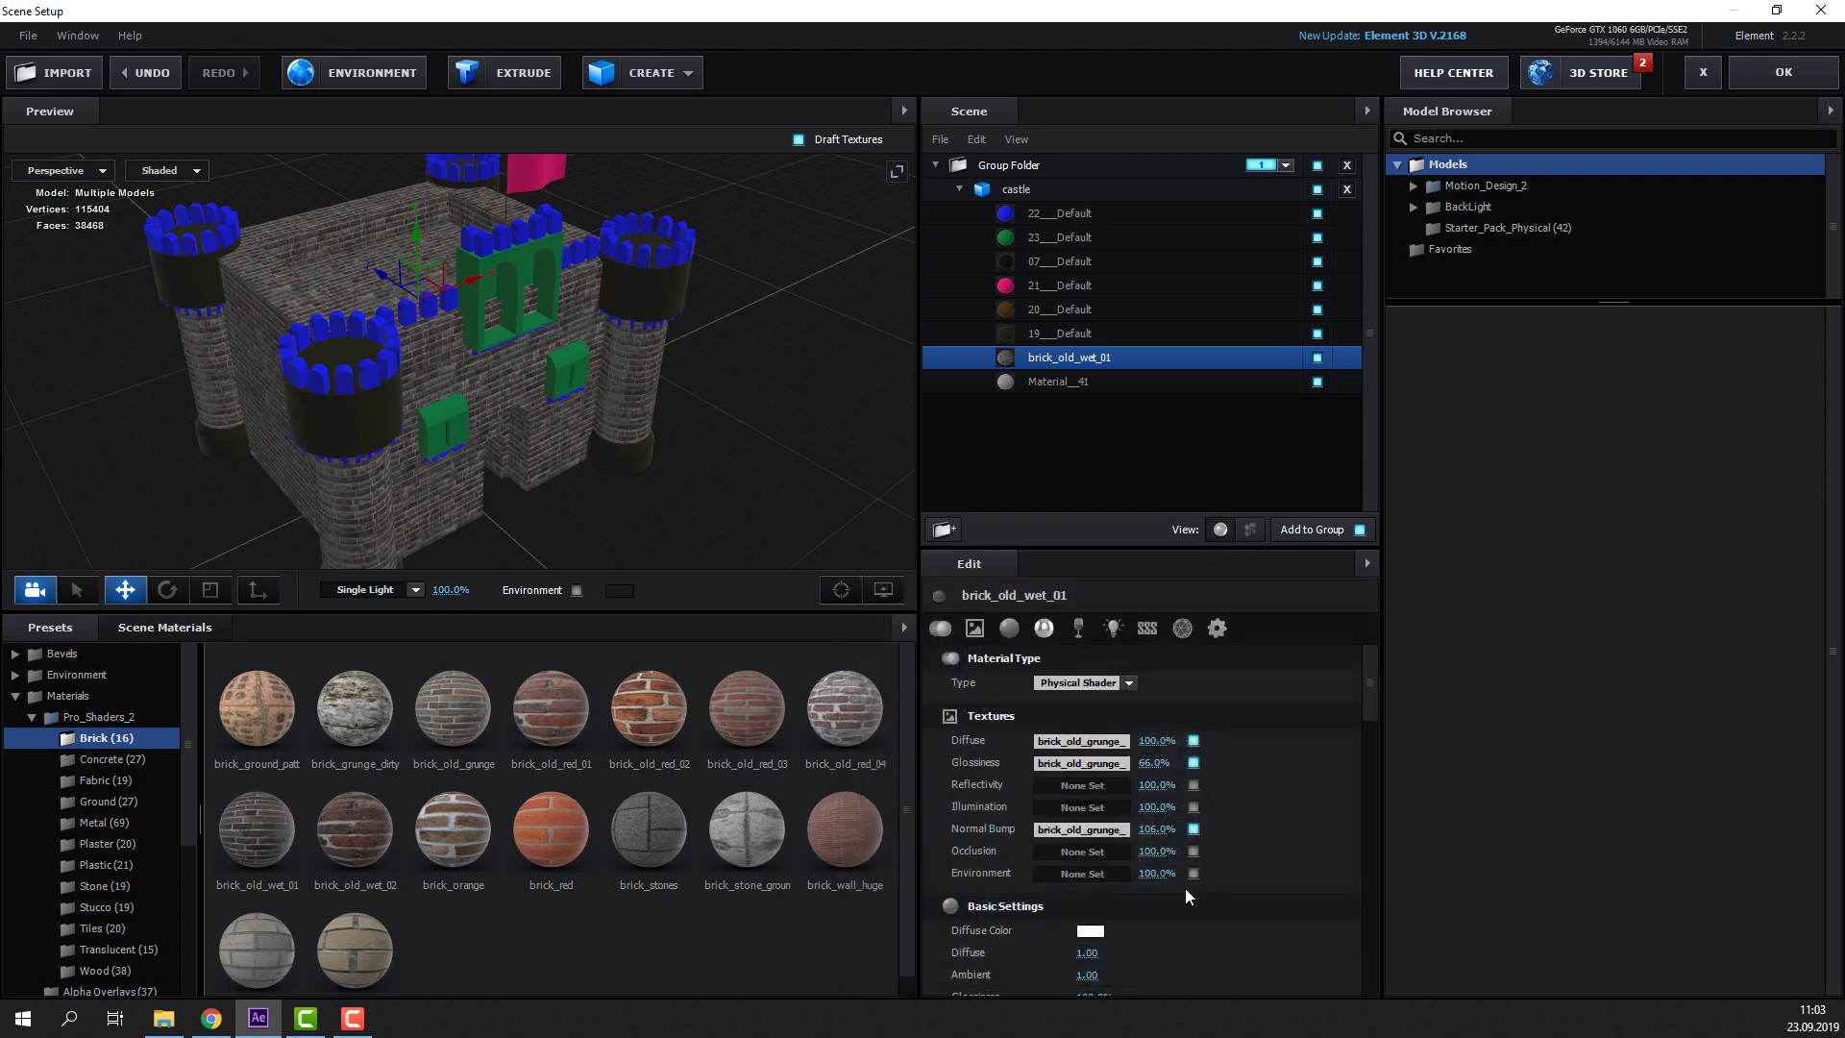
# Recheck the diffuse settings, then set the normal bump texture's UV Repeat to 5 by 2
pyautogui.click(1092, 741)
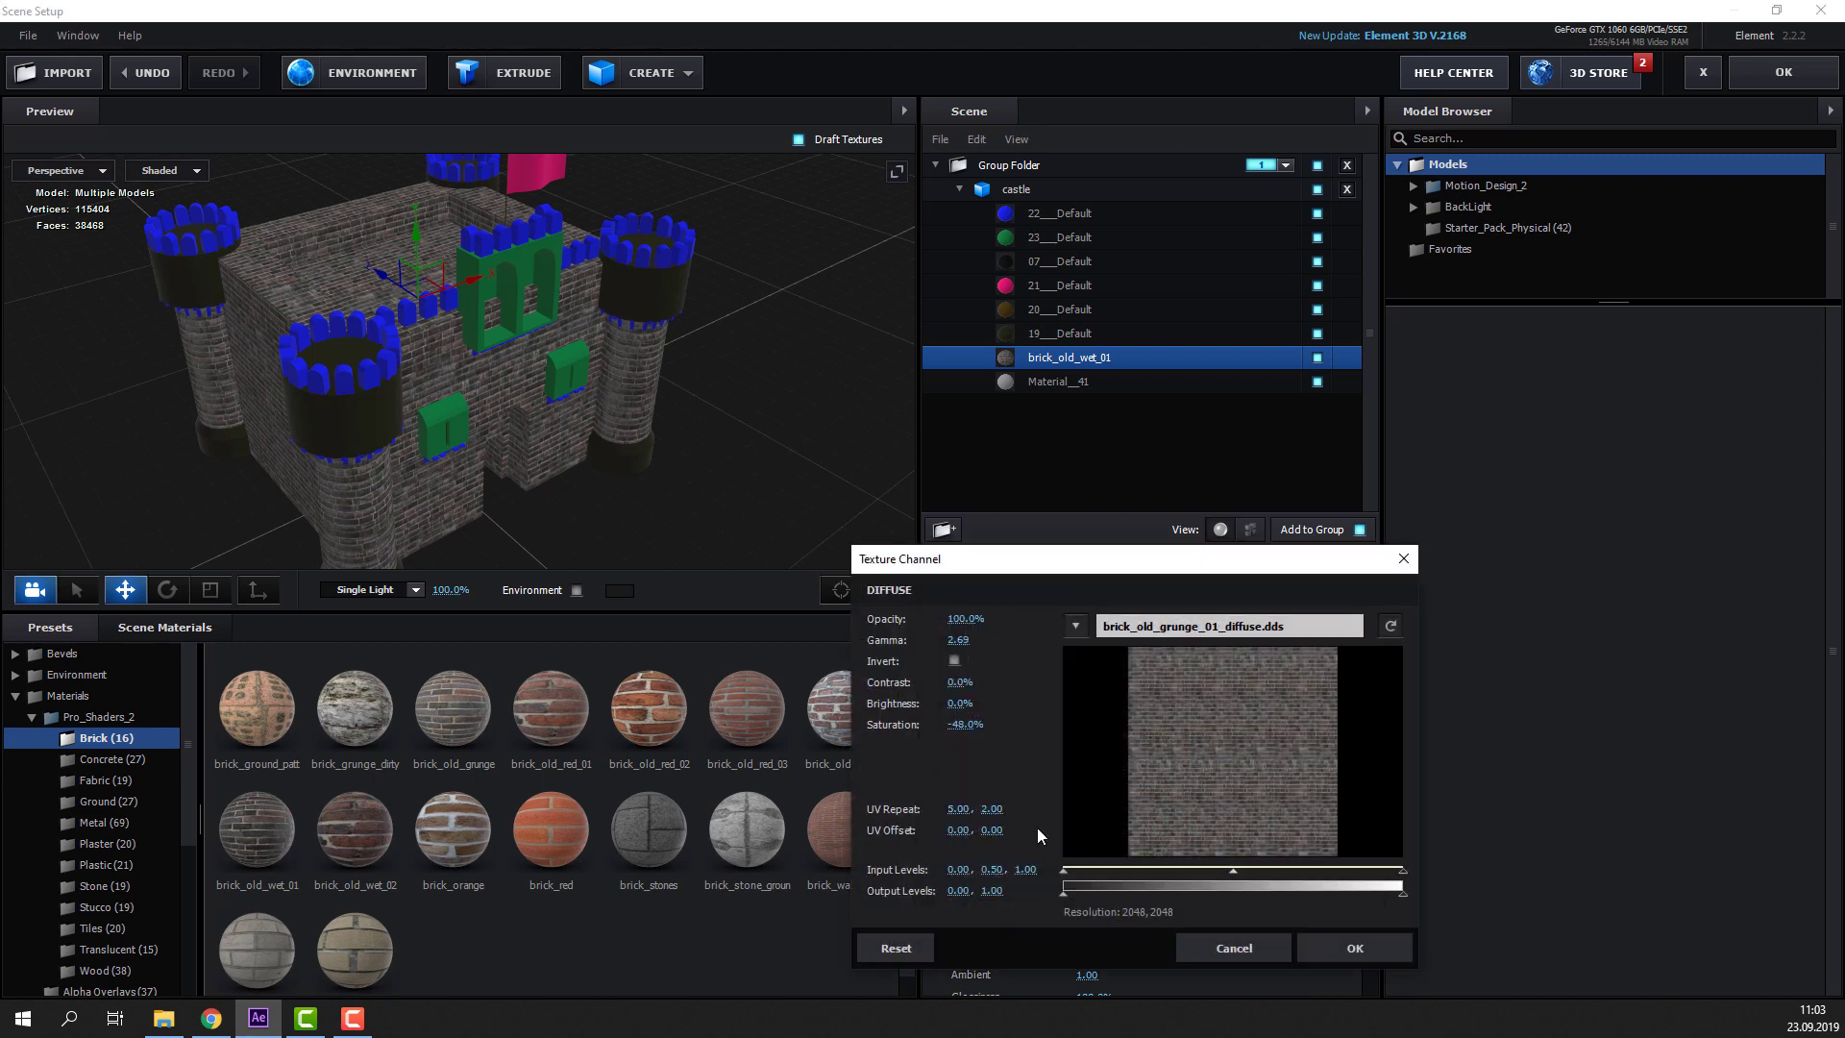
pyautogui.click(1234, 948)
pyautogui.click(1090, 832)
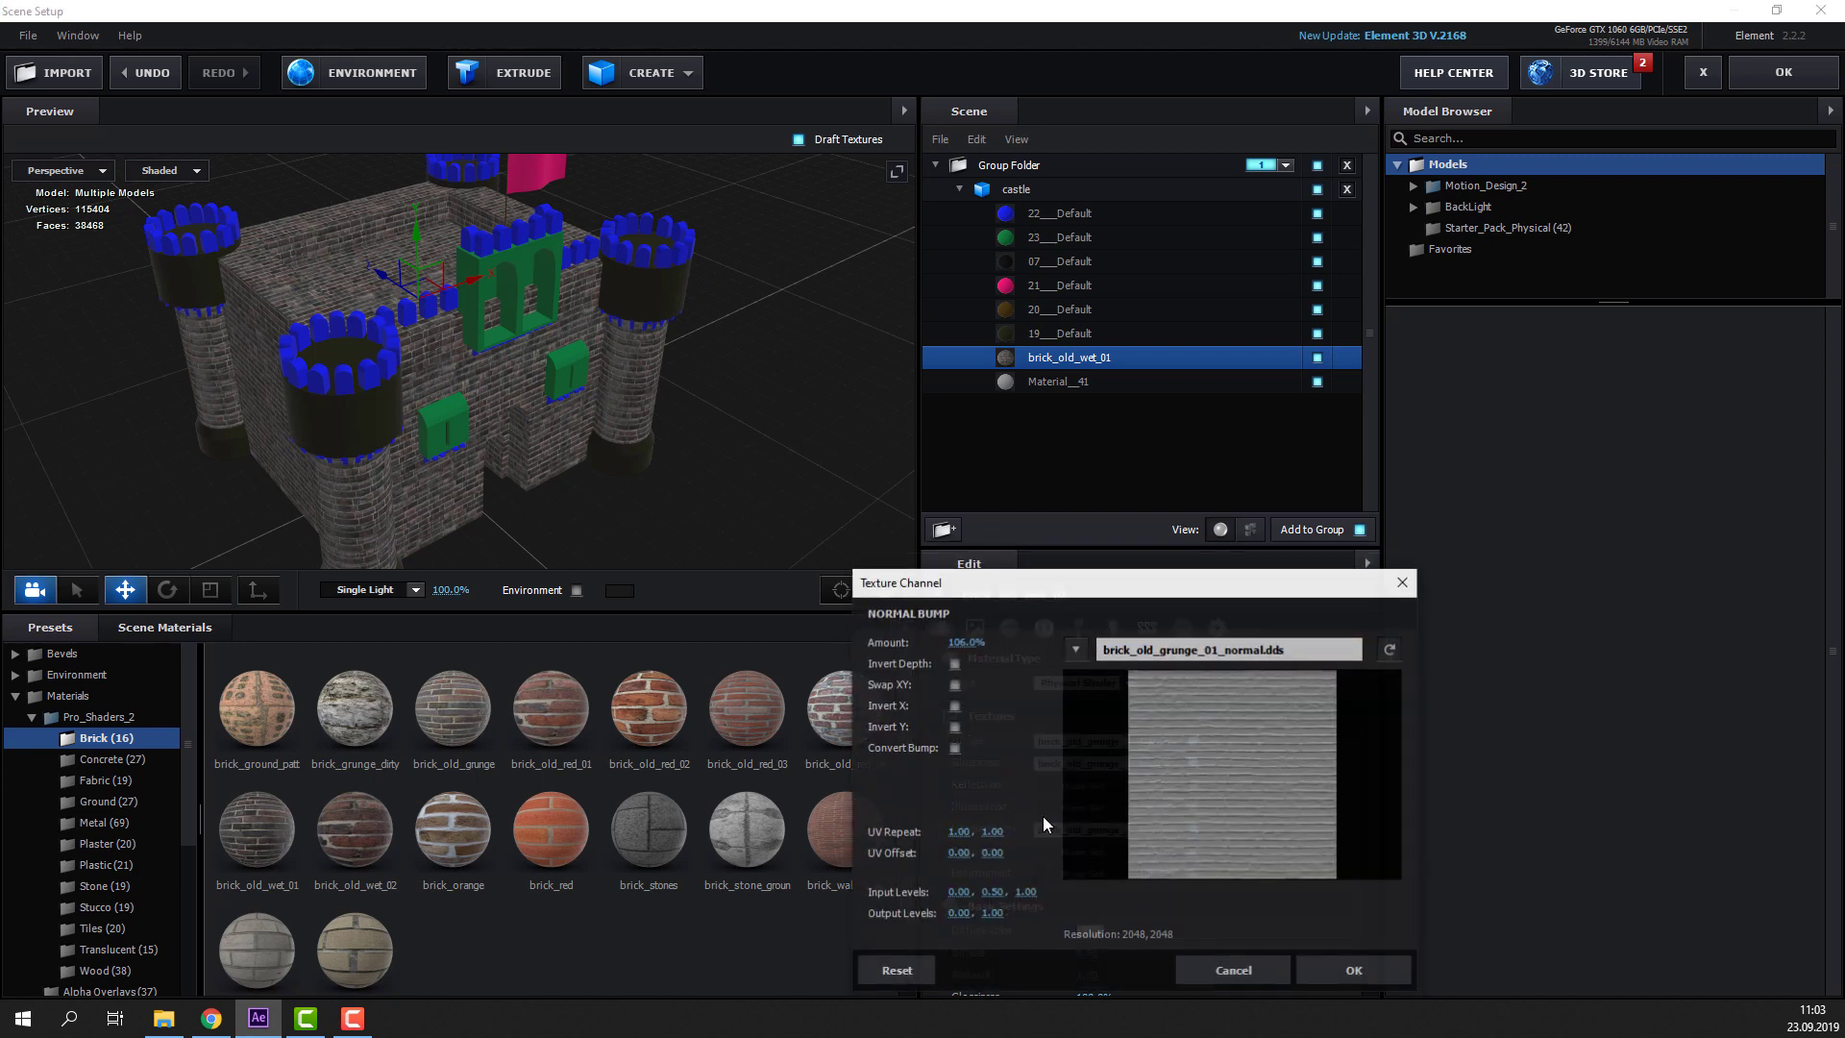
pyautogui.write('5')
pyautogui.click(1007, 832)
pyautogui.write('2')
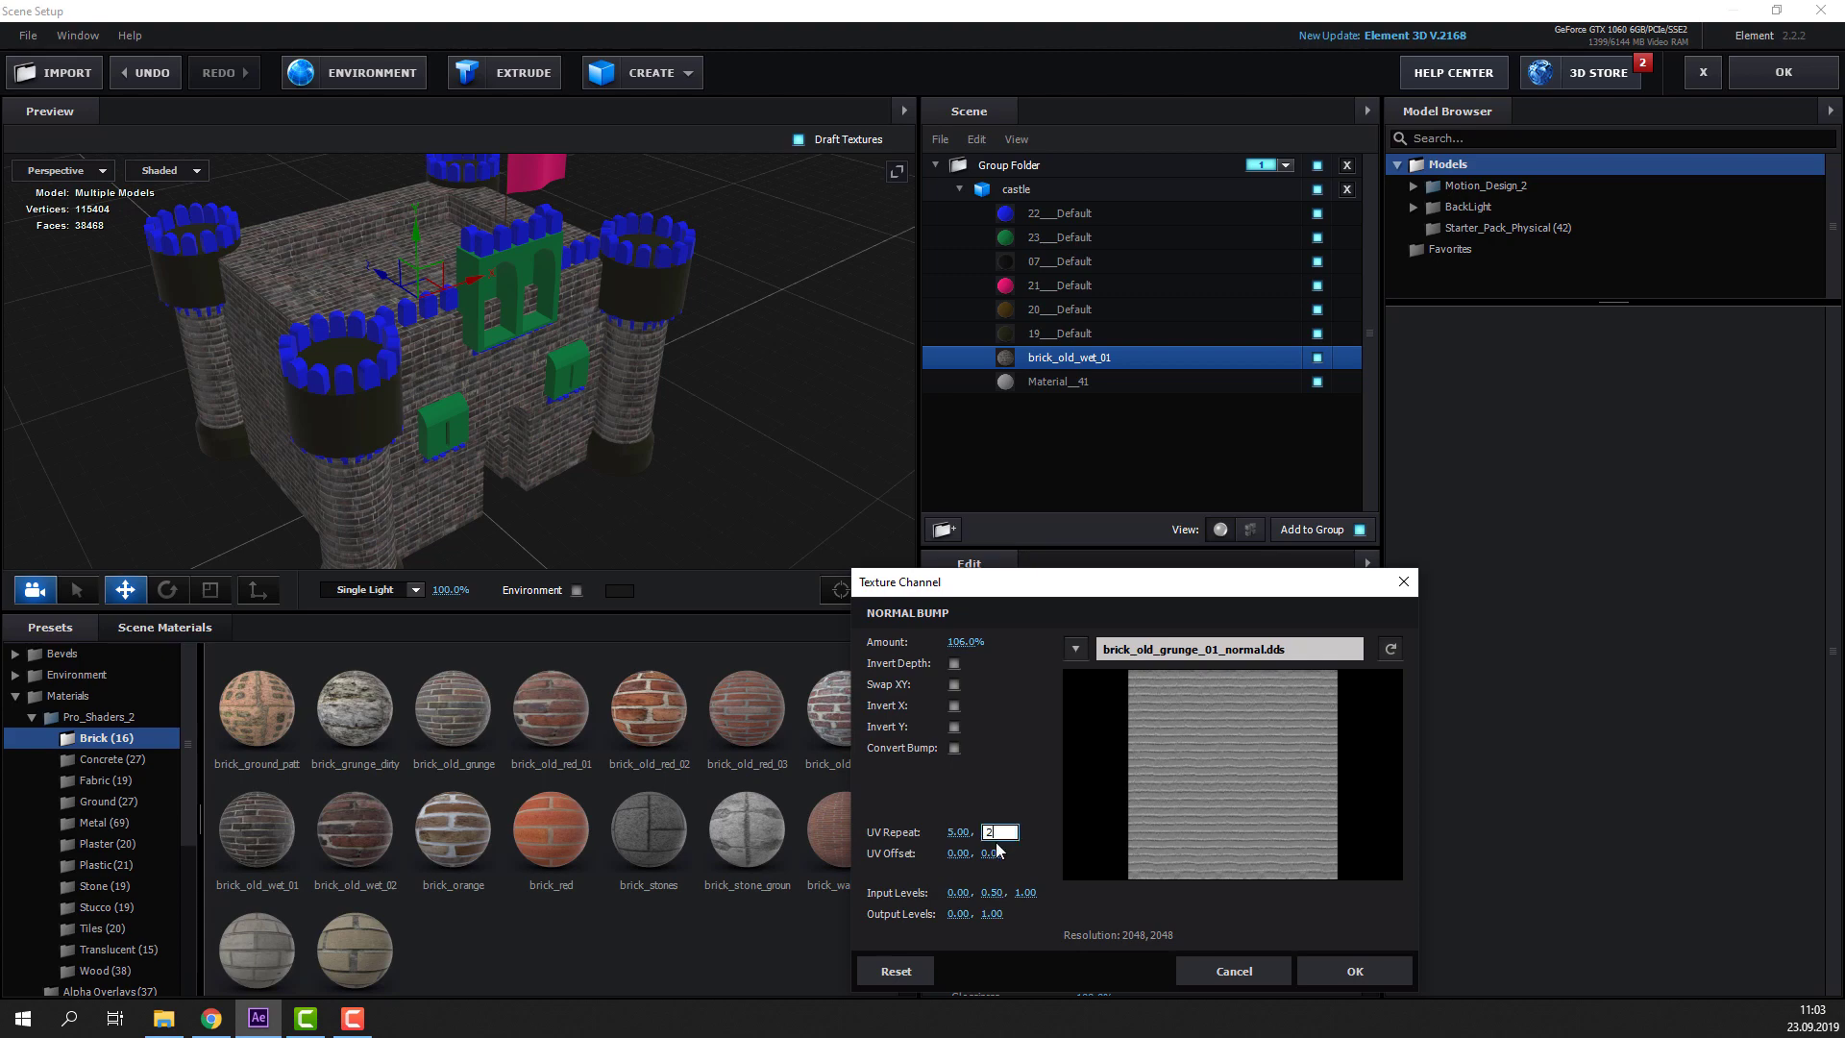
pyautogui.press('Return')
pyautogui.click(1354, 970)
# From the Concrete presets, apply concrete_scrap_01 to the castle's black tower bands
pyautogui.moveTo(602, 449)
pyautogui.mouseDown()
pyautogui.moveTo(538, 434)
pyautogui.moveTo(642, 477)
pyautogui.moveTo(521, 406)
pyautogui.moveTo(596, 406)
pyautogui.moveTo(572, 417)
pyautogui.mouseUp()
pyautogui.scroll(3, 524, 423)
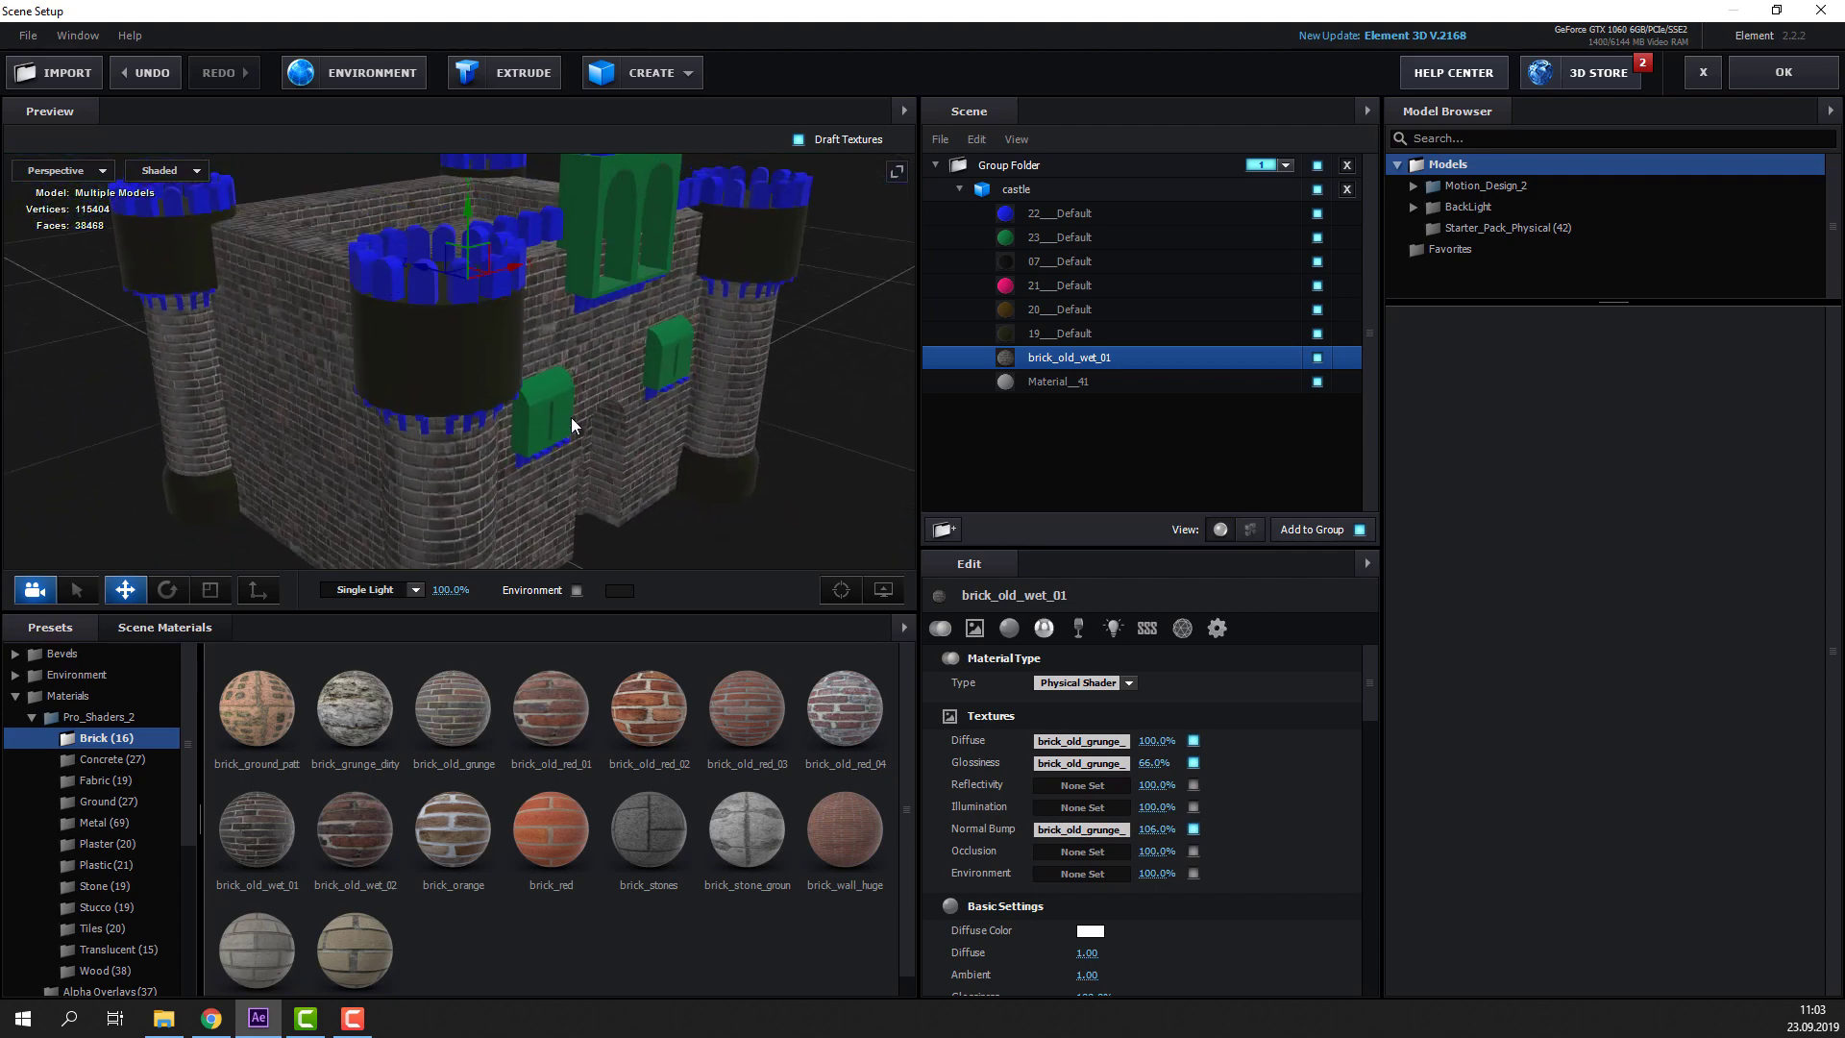
pyautogui.click(123, 760)
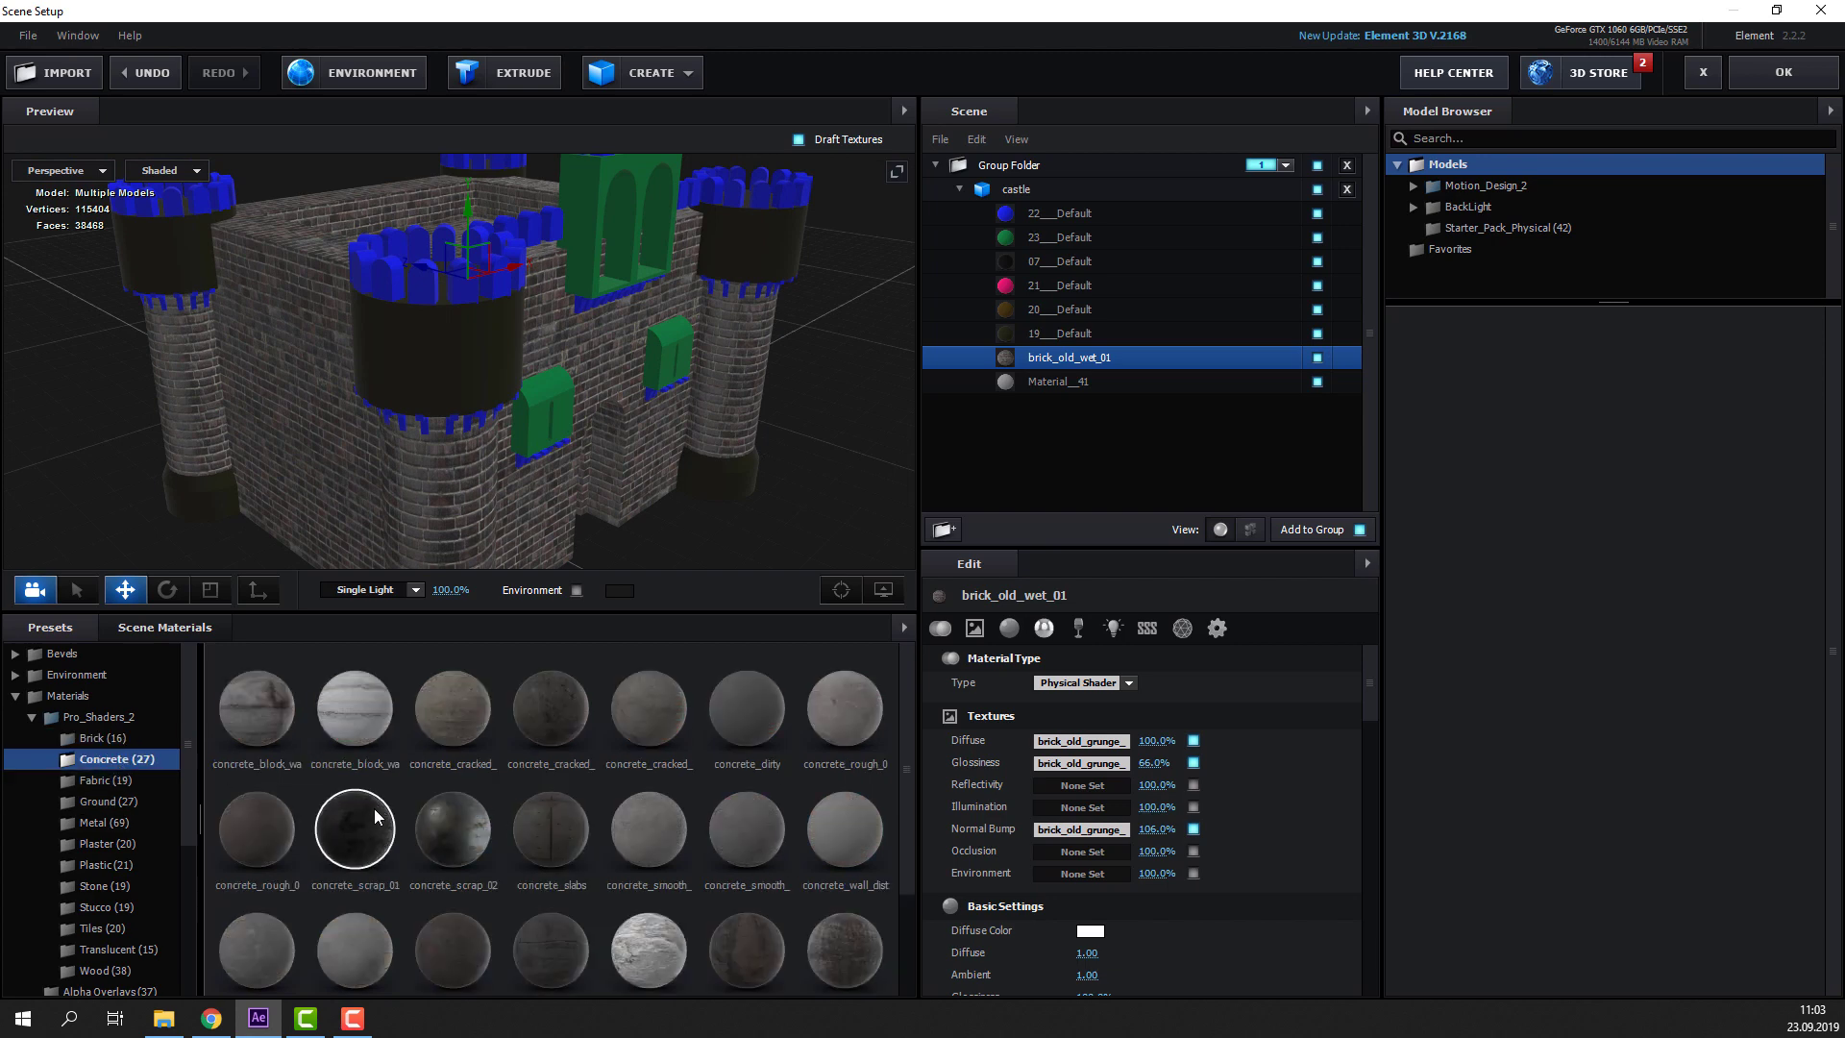
pyautogui.moveTo(455, 682)
pyautogui.mouseDown()
pyautogui.moveTo(454, 374)
pyautogui.moveTo(574, 392)
pyautogui.mouseUp()
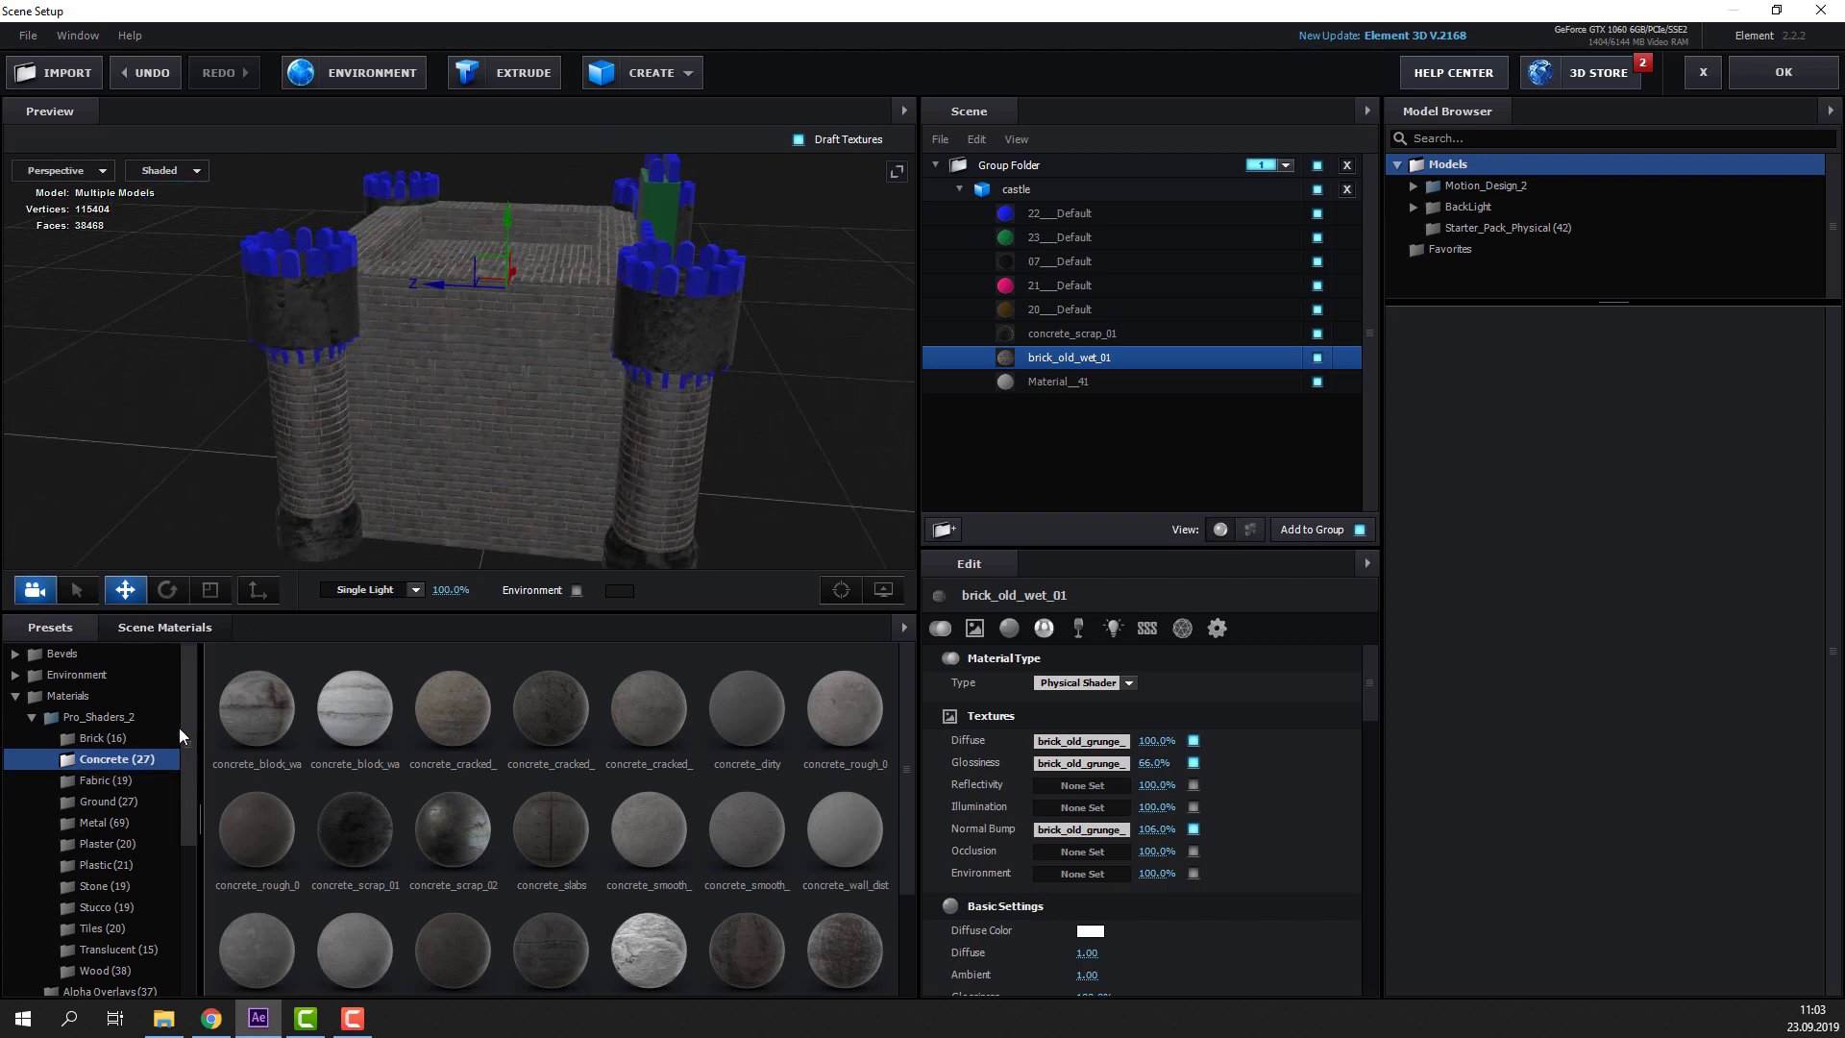
pyautogui.press('F10')
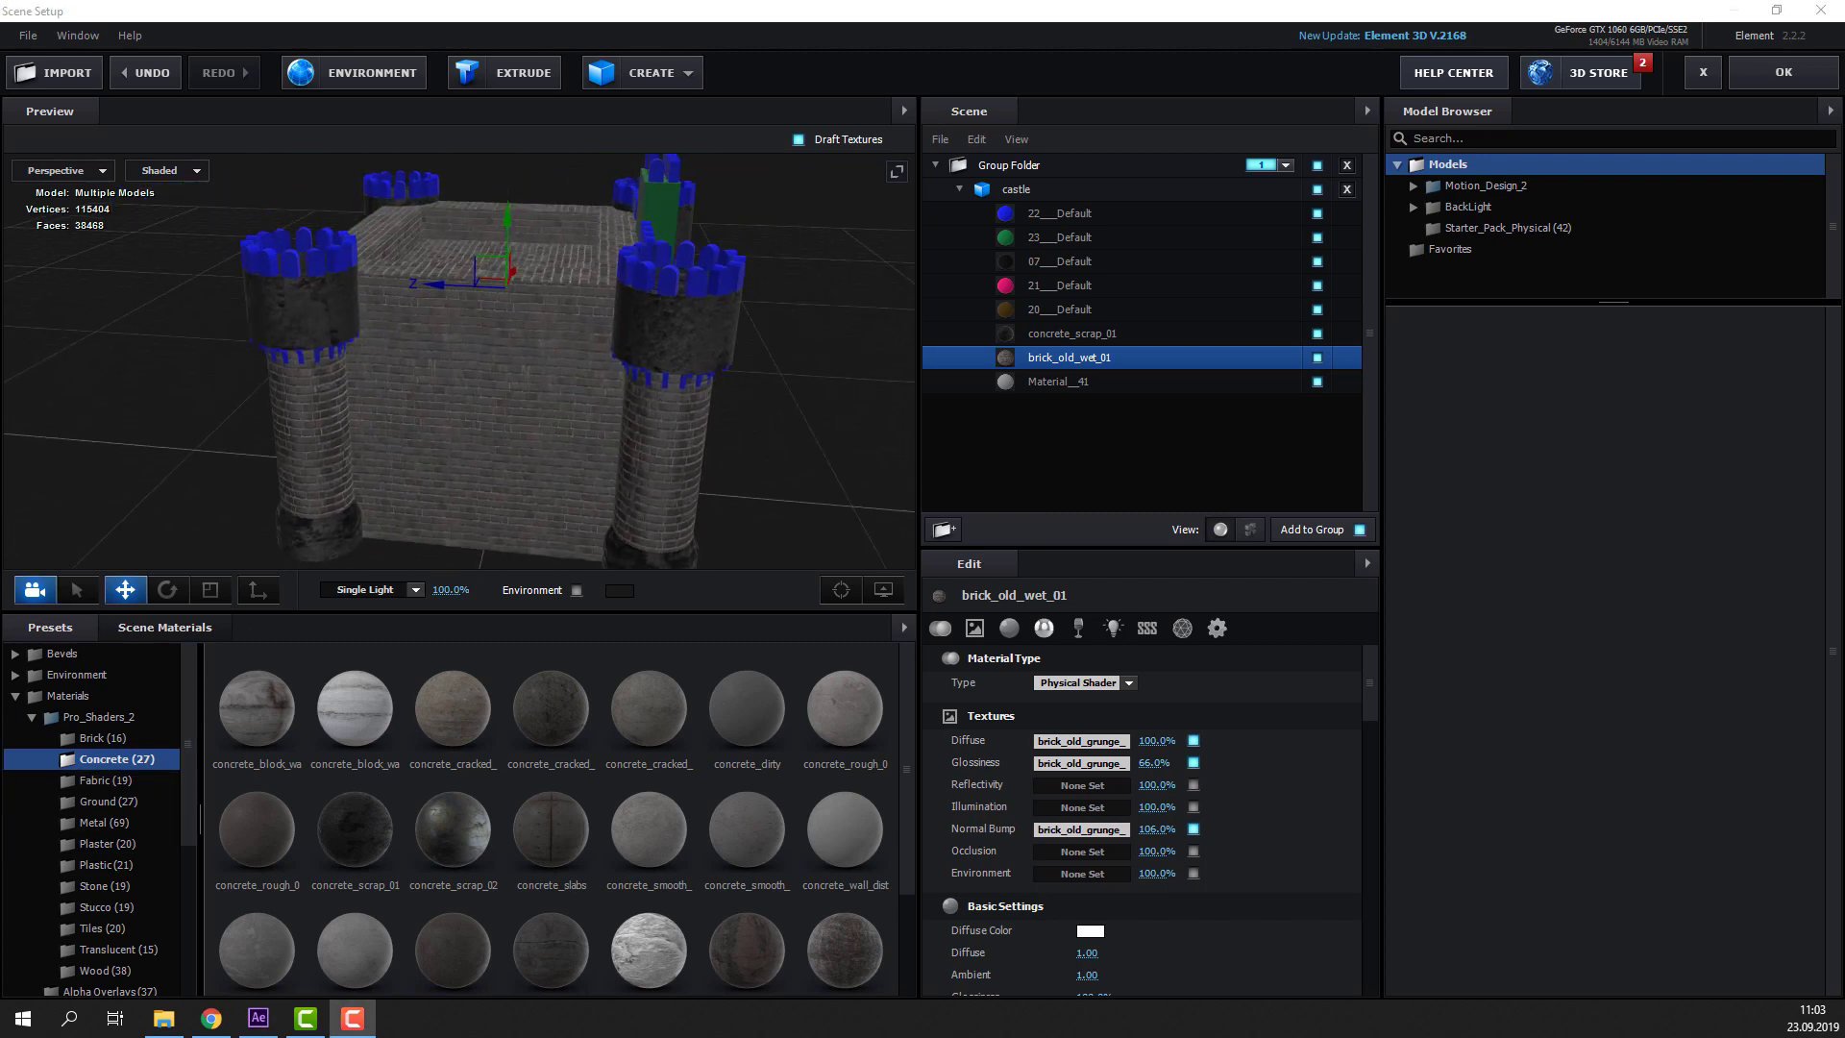
# Try concrete_block_wall_01, then concrete_wall_distressed_05, on the castle towers
pyautogui.scroll(3, 713, 375)
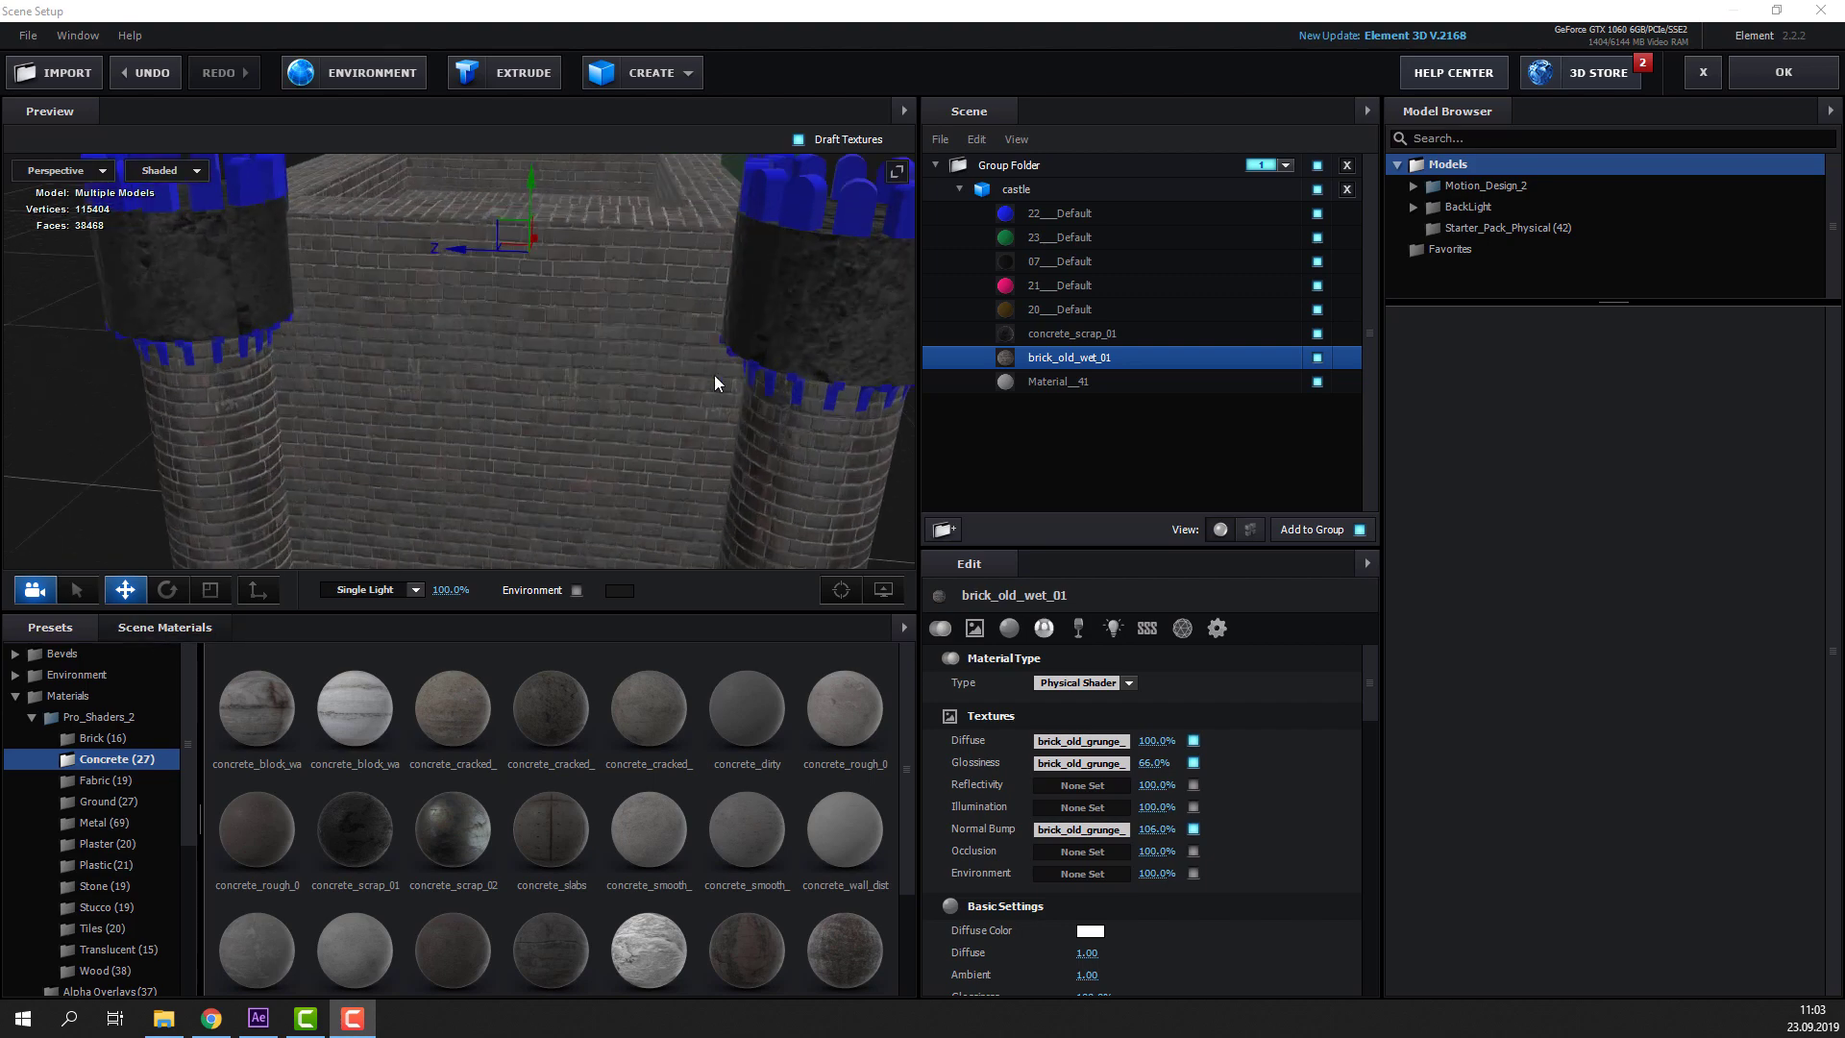
pyautogui.moveTo(713, 375)
pyautogui.mouseDown()
pyautogui.moveTo(425, 371)
pyautogui.moveTo(546, 374)
pyautogui.moveTo(527, 438)
pyautogui.moveTo(320, 517)
pyautogui.moveTo(444, 355)
pyautogui.moveTo(436, 405)
pyautogui.moveTo(465, 429)
pyautogui.moveTo(325, 461)
pyautogui.moveTo(337, 442)
pyautogui.moveTo(351, 509)
pyautogui.mouseUp()
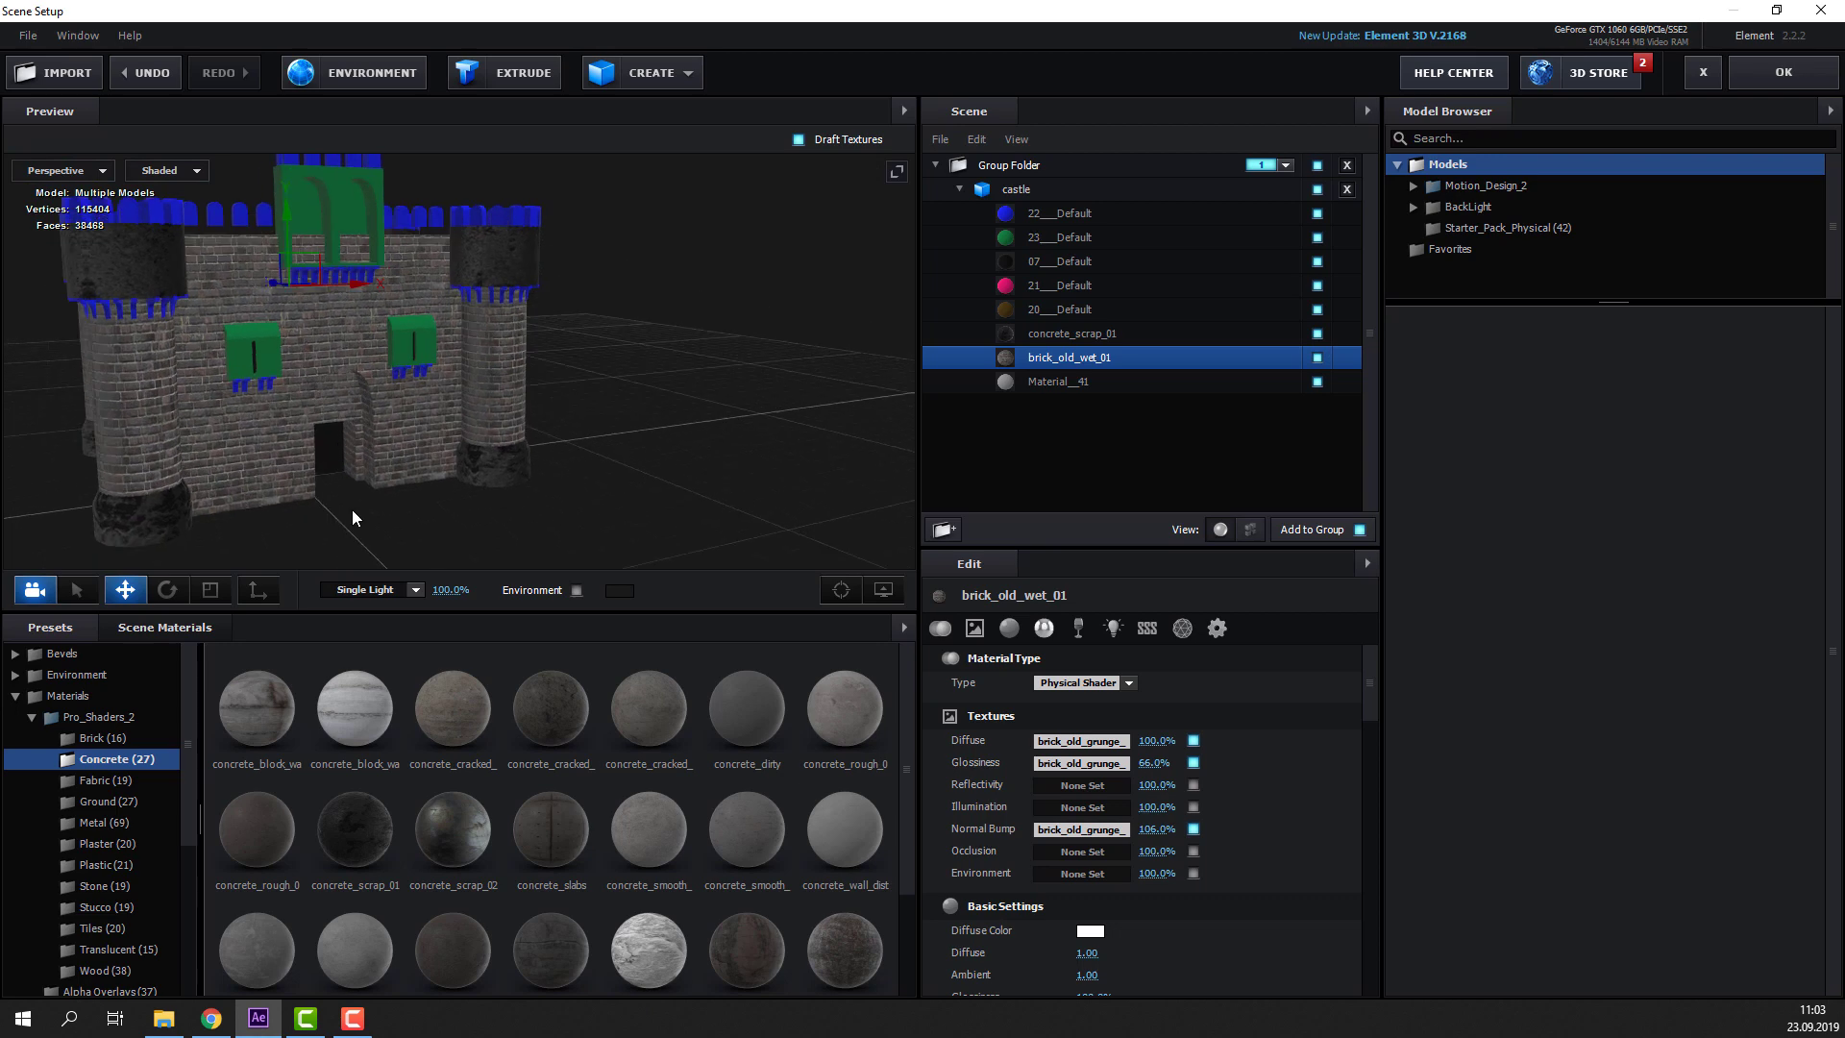
pyautogui.moveTo(252, 685); pyautogui.dragTo(121, 228)
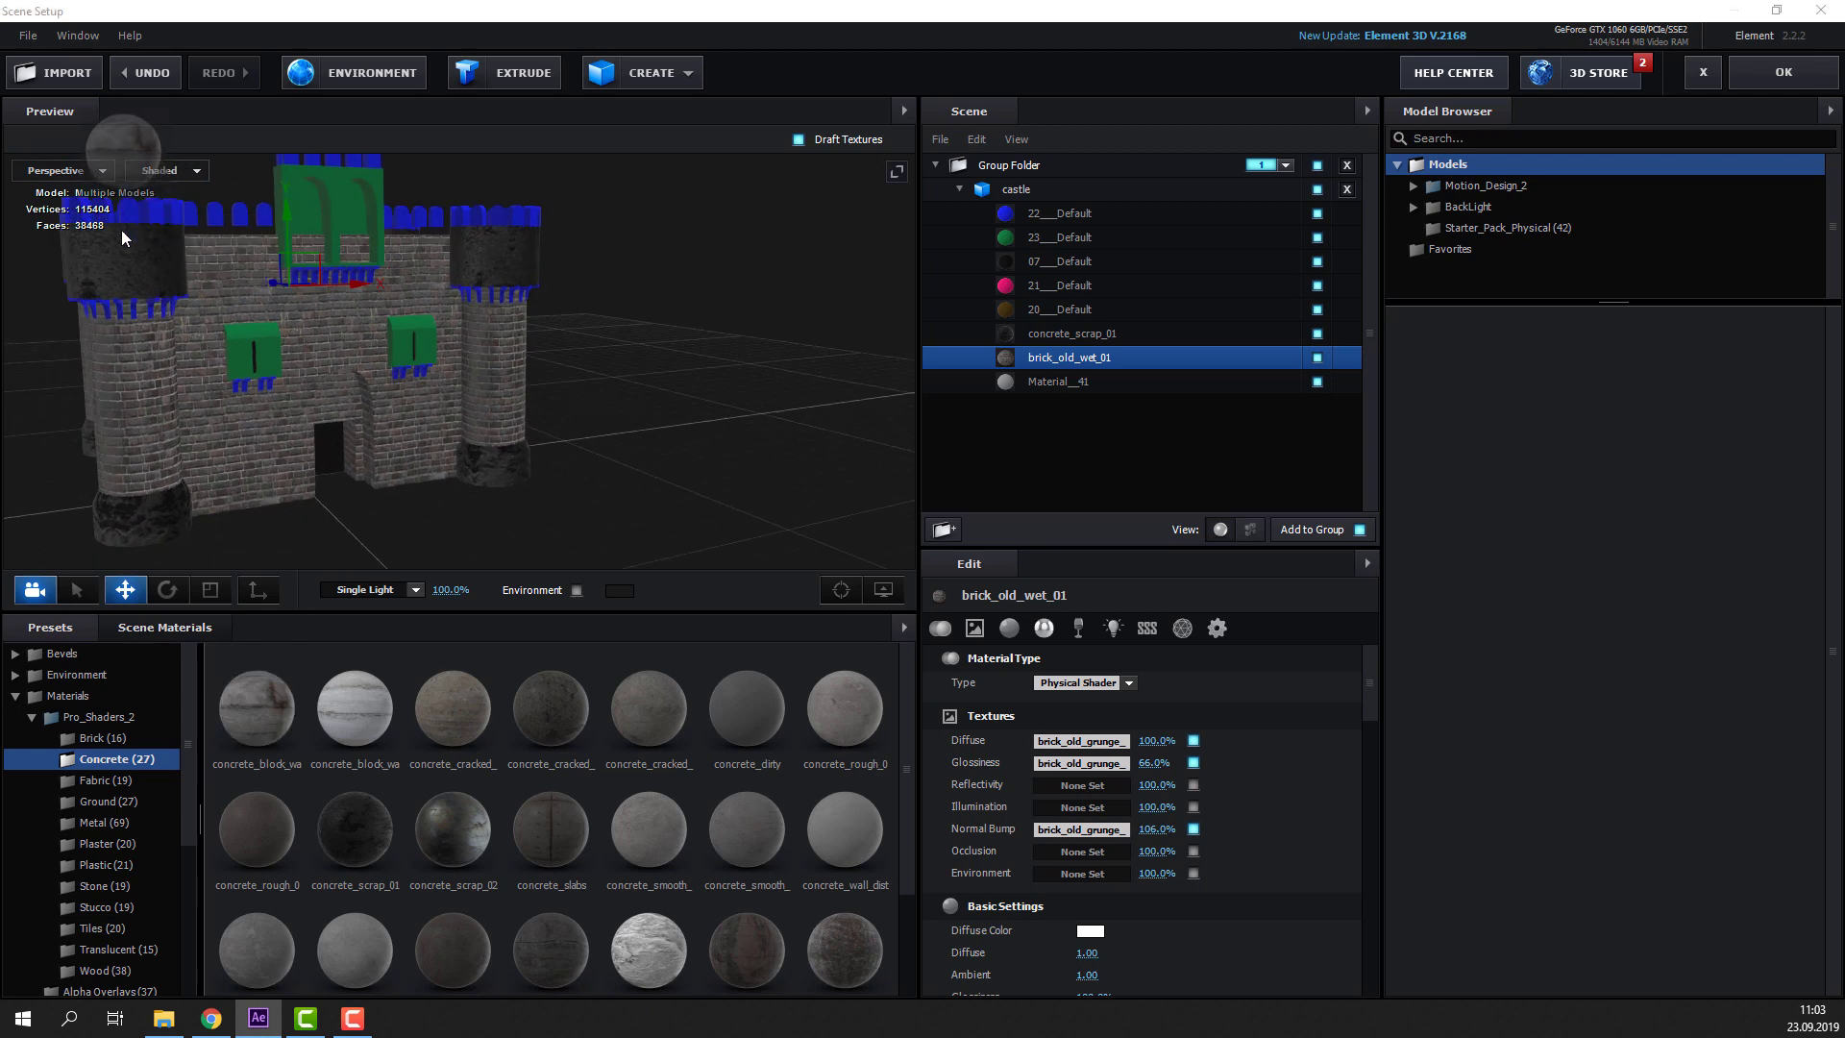
pyautogui.moveTo(246, 361)
pyautogui.mouseDown()
pyautogui.moveTo(562, 476)
pyautogui.moveTo(523, 471)
pyautogui.mouseUp()
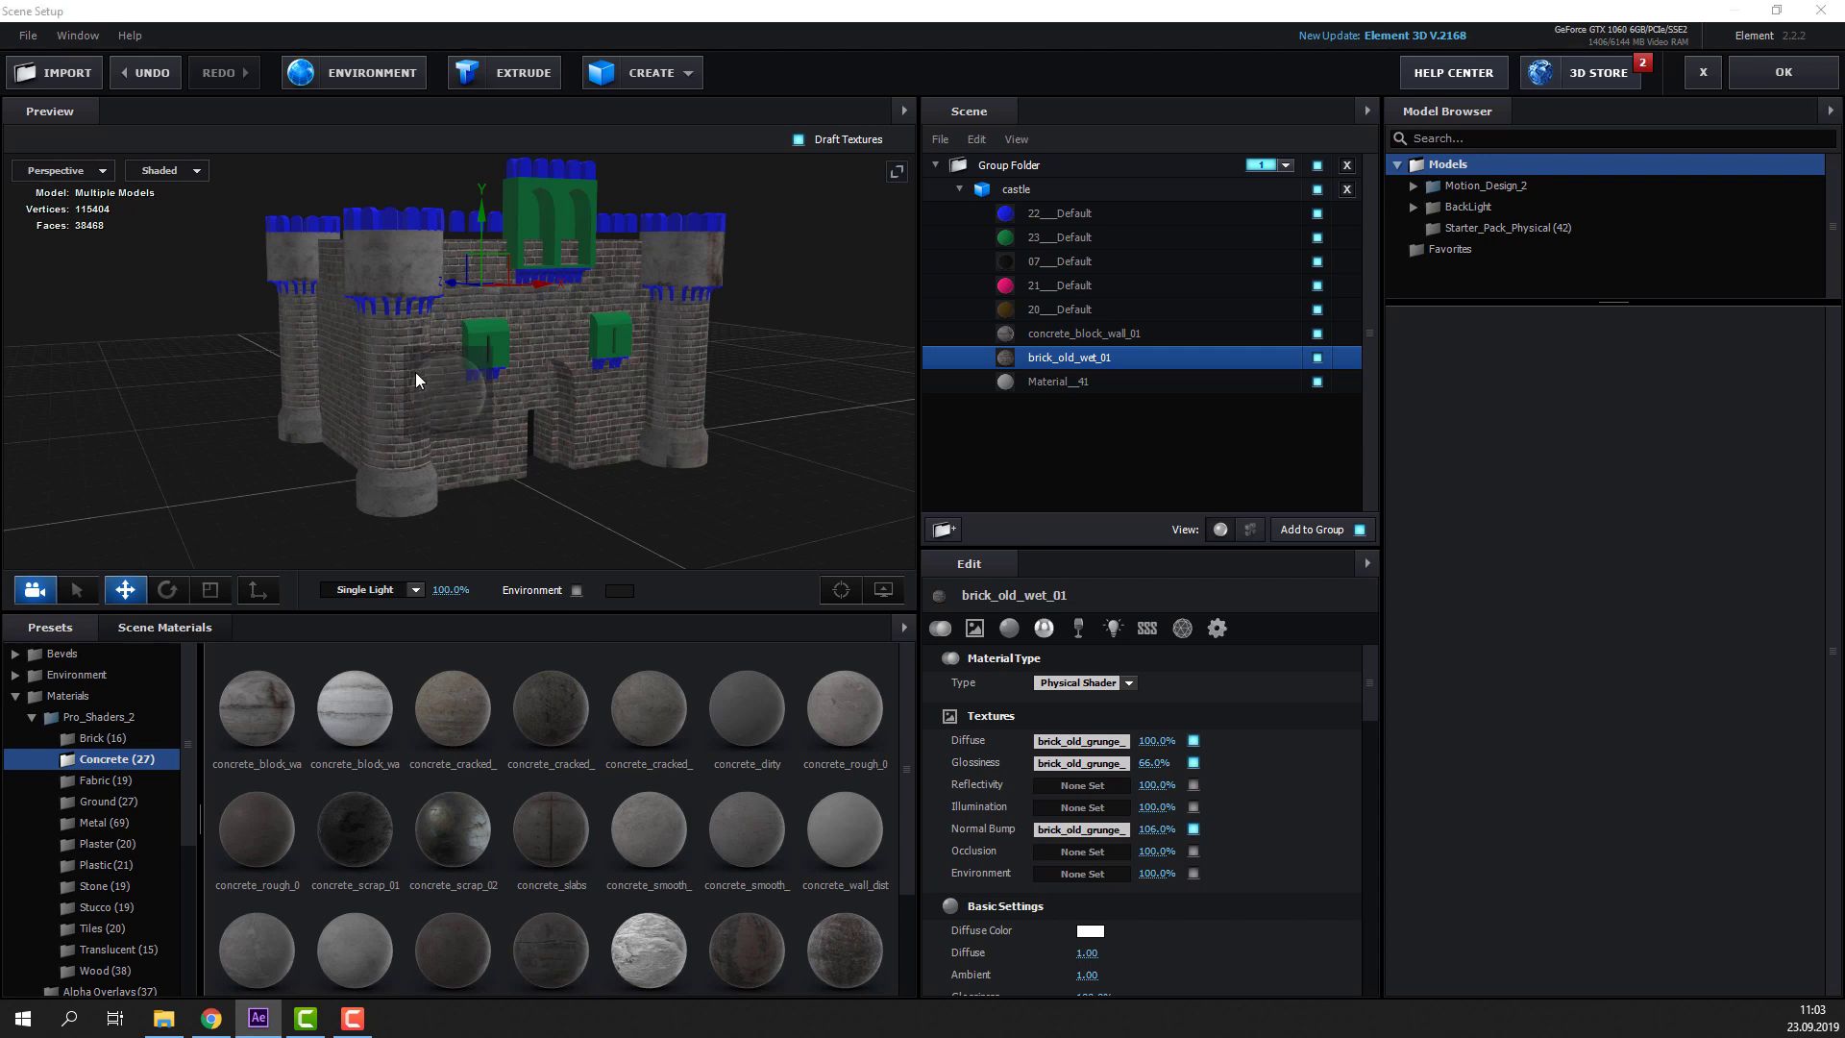
pyautogui.moveTo(575, 958); pyautogui.dragTo(401, 278)
# Give the green parts concrete_scrap_02 and the top tower distressed concrete, viewed from above
pyautogui.moveTo(489, 362)
pyautogui.mouseDown()
pyautogui.moveTo(850, 423)
pyautogui.moveTo(659, 454)
pyautogui.mouseUp()
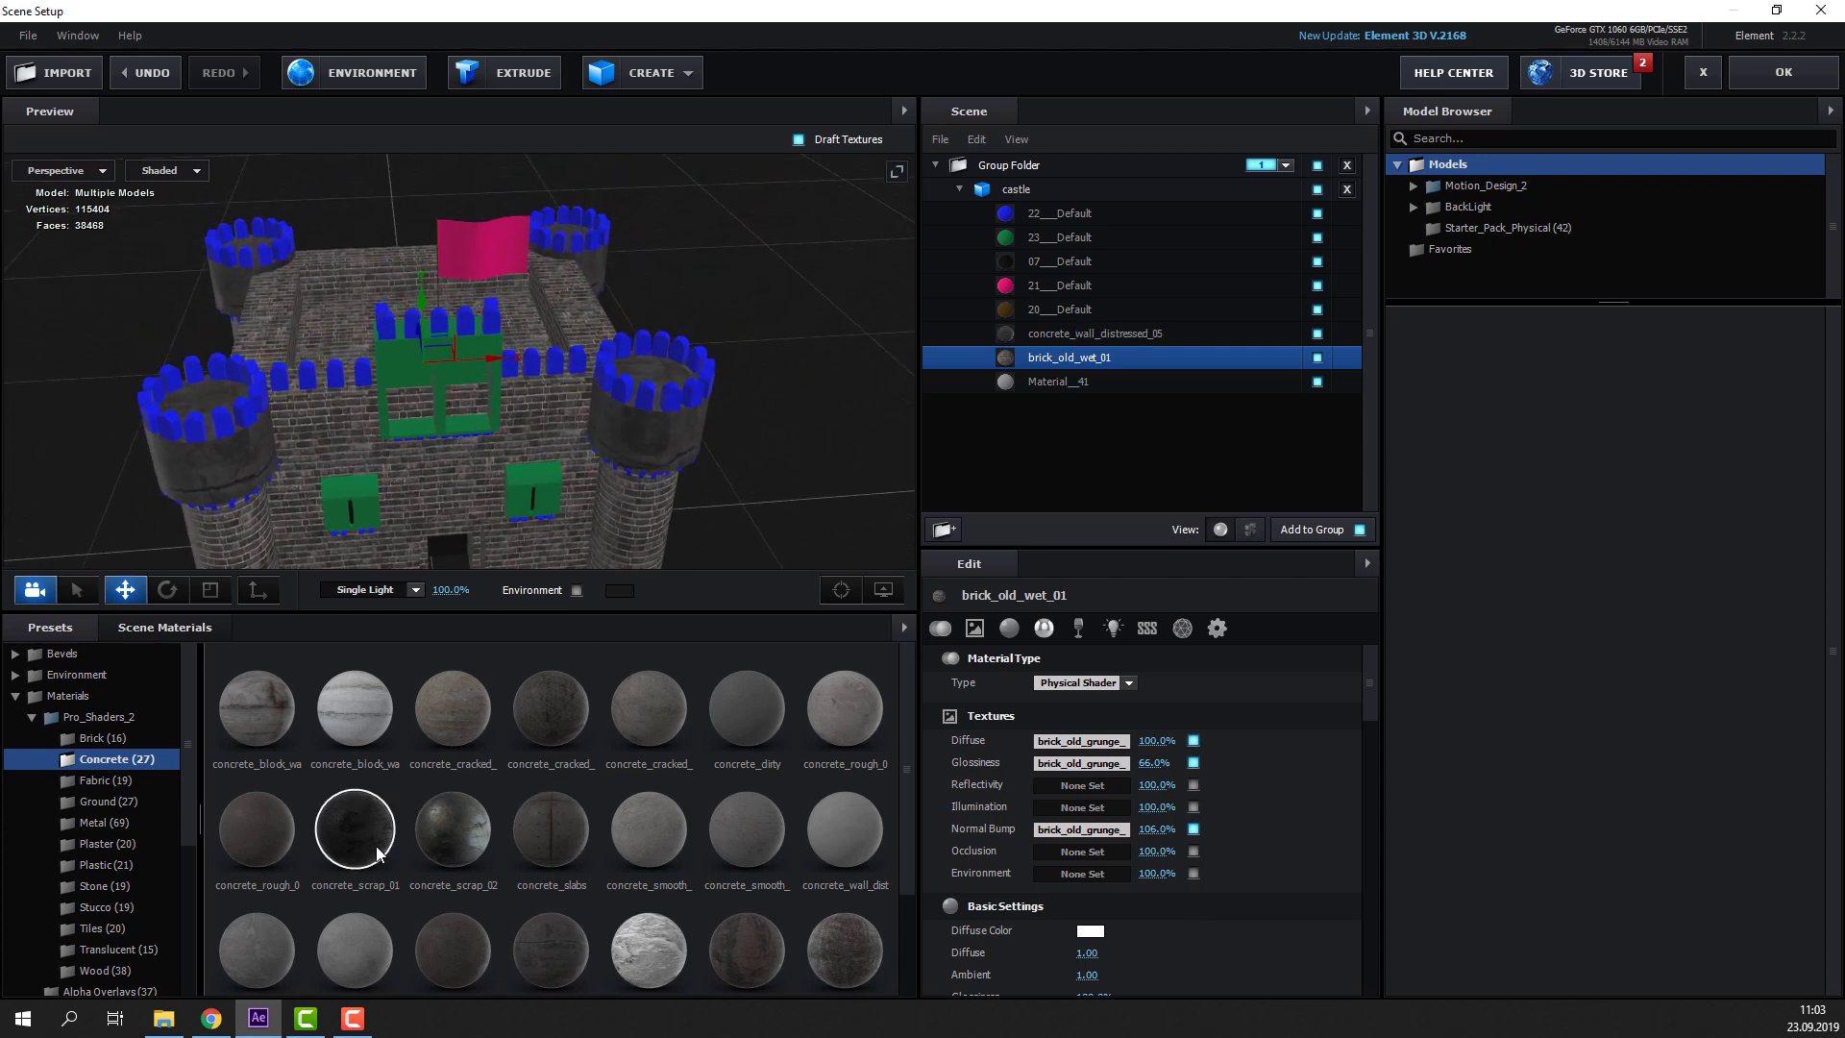
pyautogui.scroll(-1, 404, 845)
pyautogui.moveTo(442, 716); pyautogui.dragTo(395, 368)
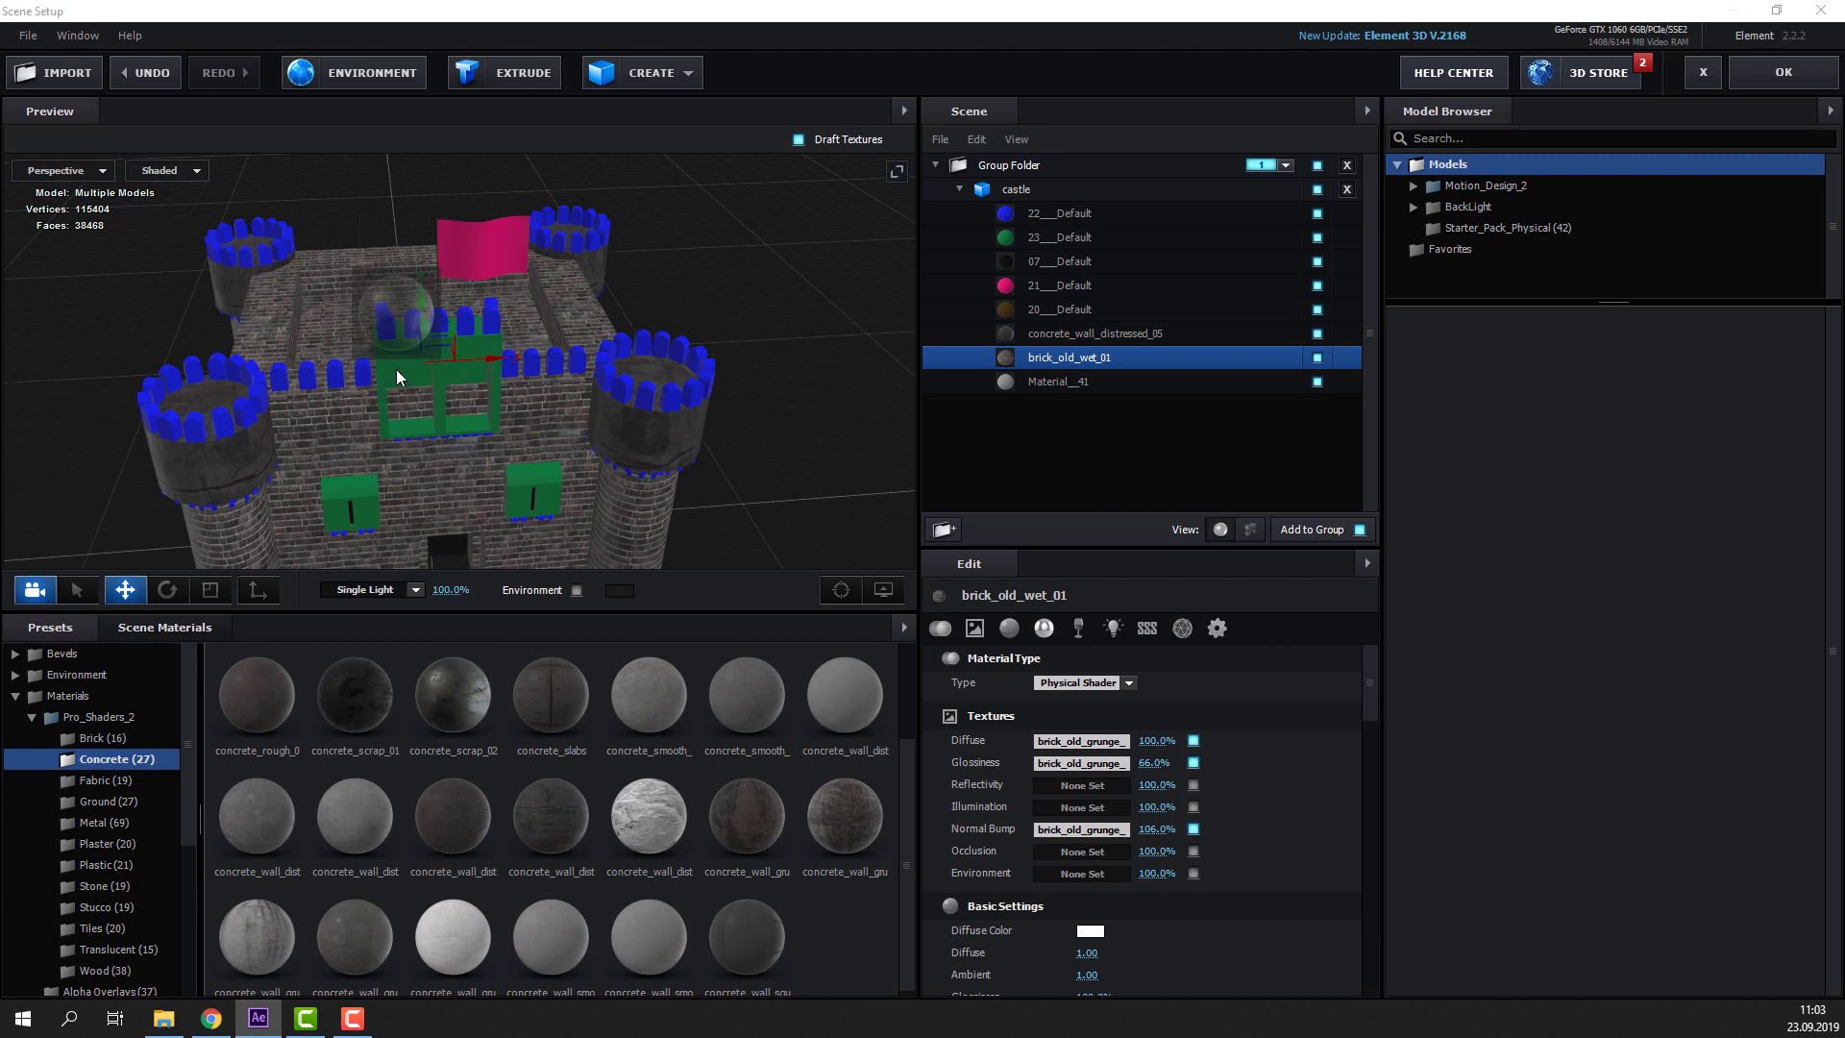
pyautogui.moveTo(436, 453)
pyautogui.mouseDown()
pyautogui.moveTo(470, 456)
pyautogui.moveTo(467, 501)
pyautogui.mouseUp()
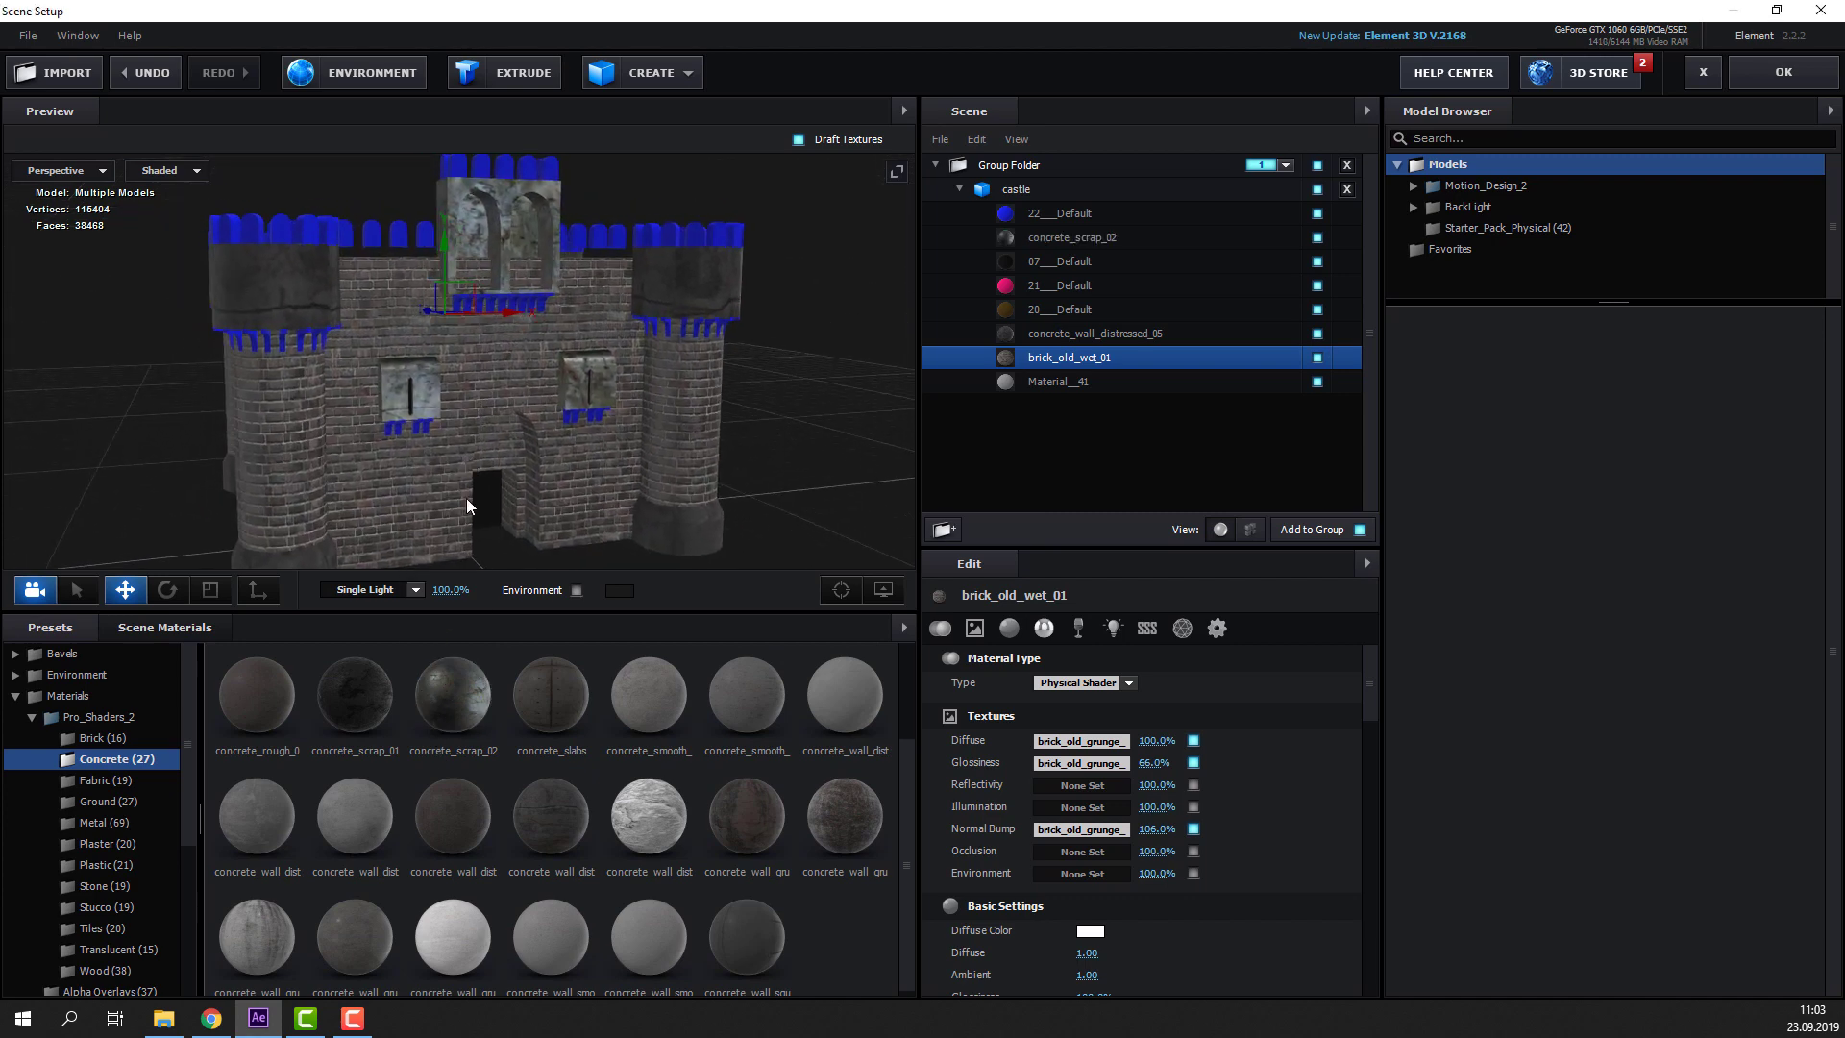
pyautogui.moveTo(607, 792); pyautogui.dragTo(460, 201)
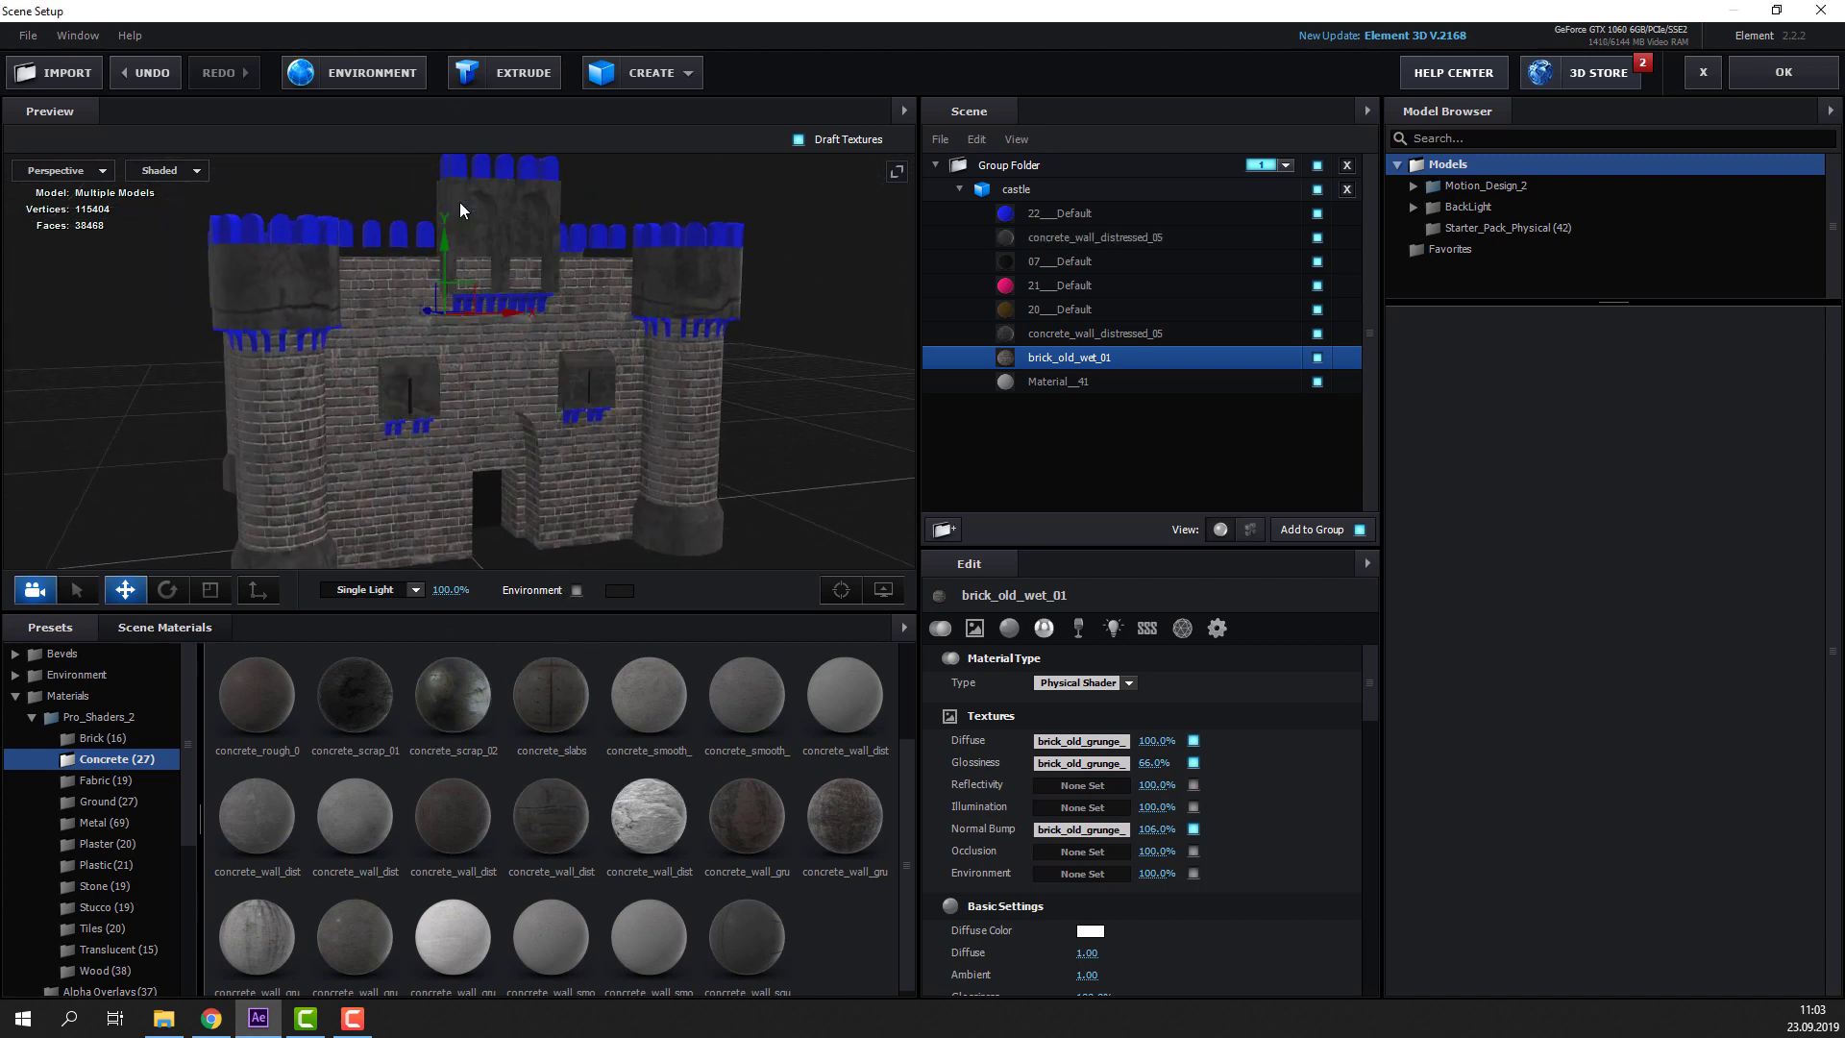
pyautogui.moveTo(591, 402); pyautogui.dragTo(394, 429)
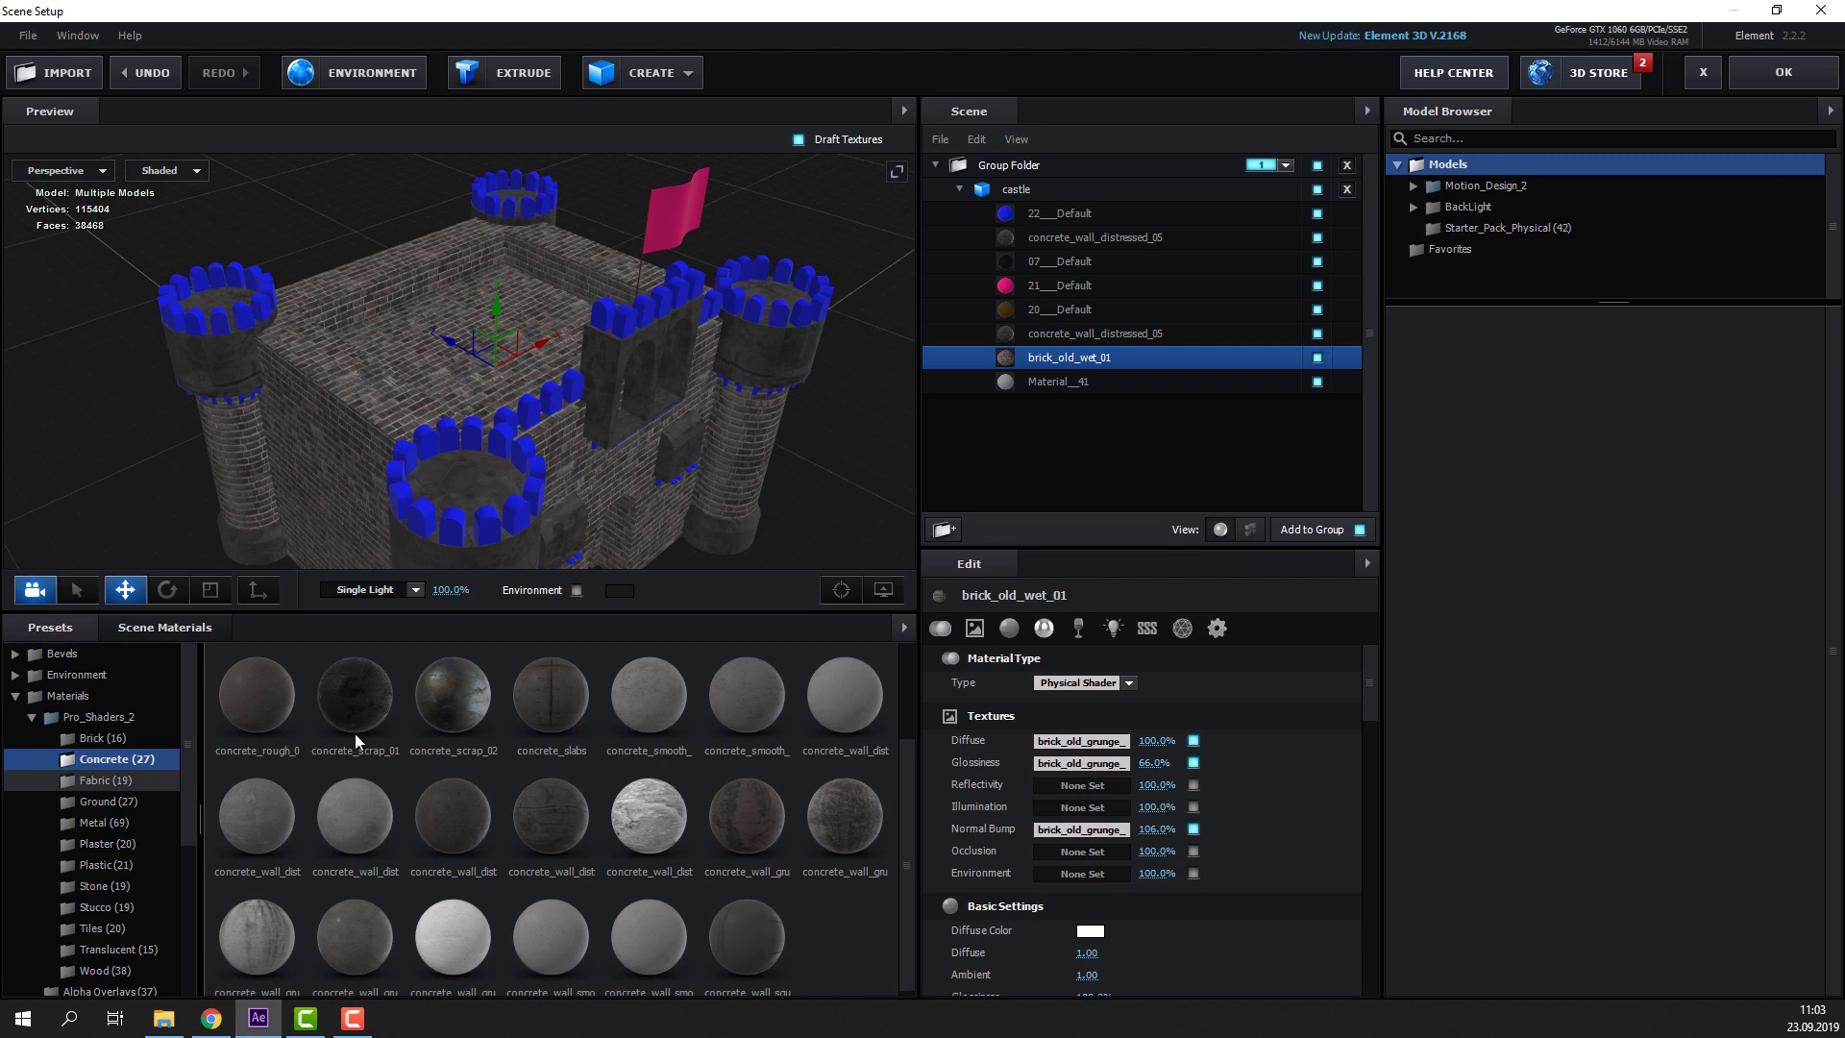
# From the Ground presets, apply ground_stone_03 and then ground_stone_05 to the blue battlements
pyautogui.click(107, 779)
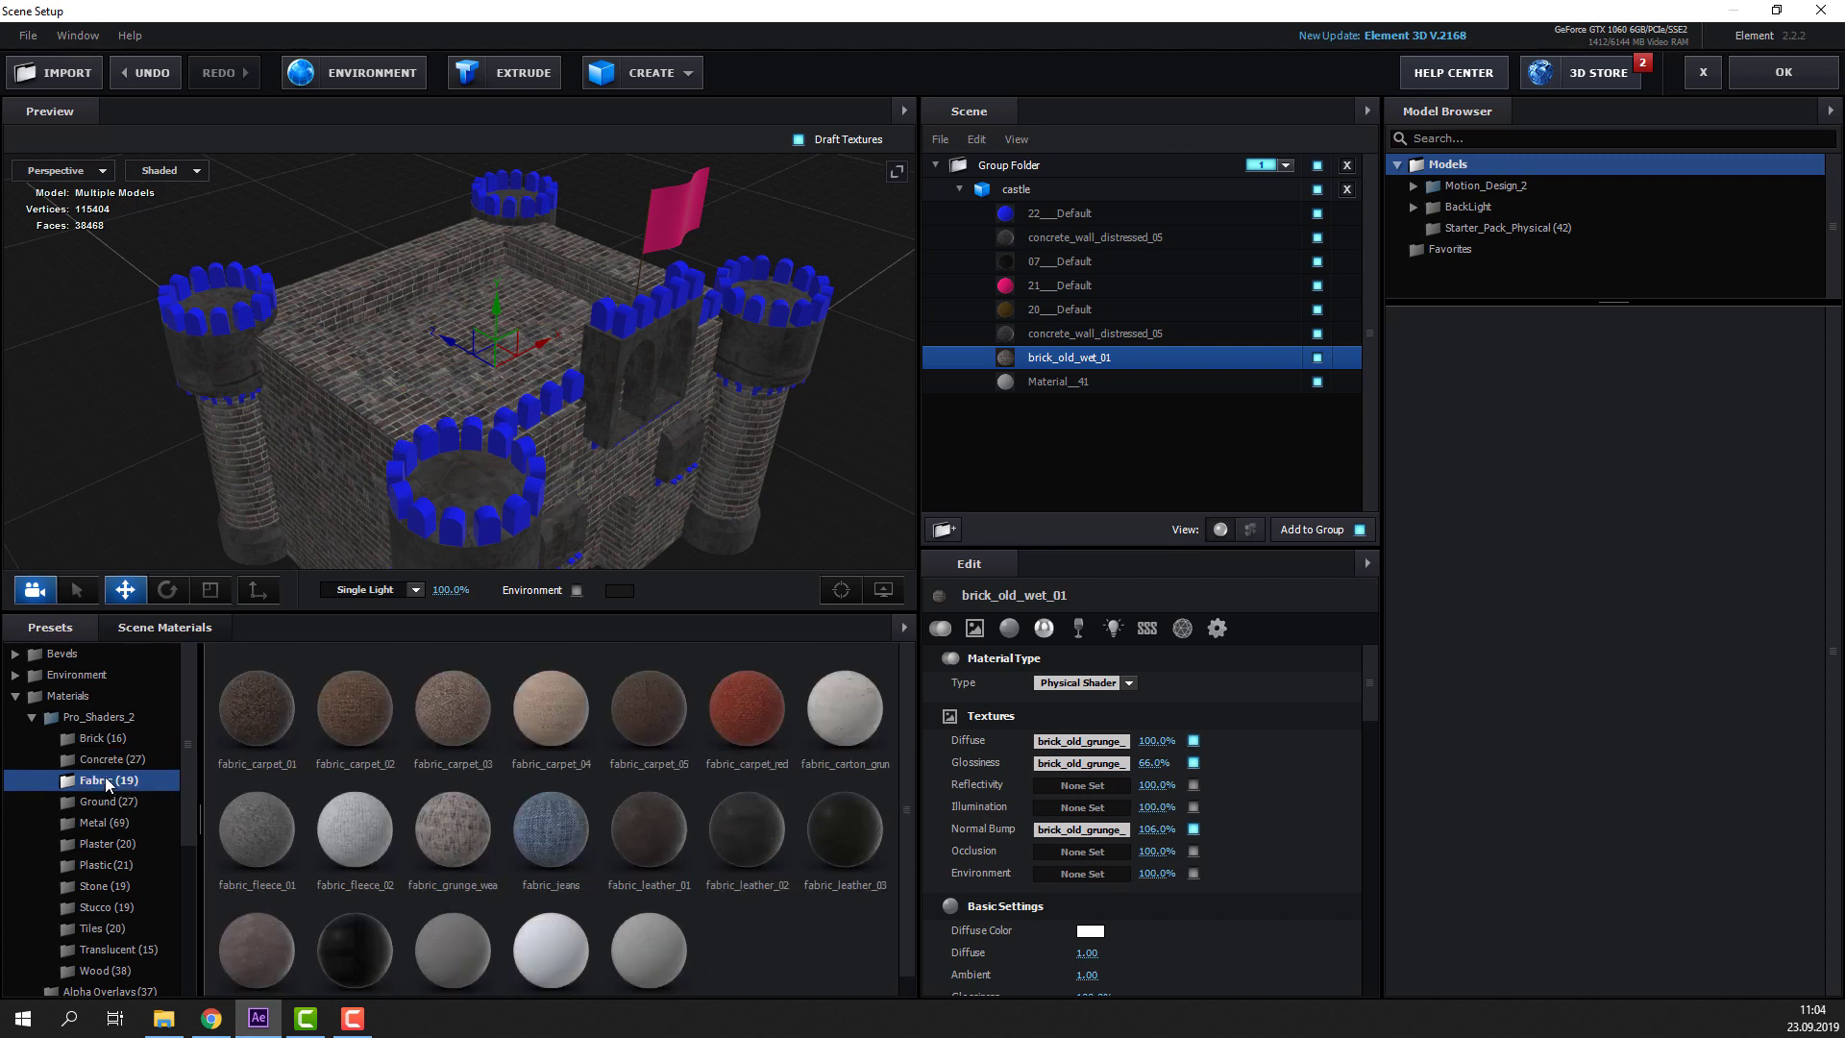
pyautogui.click(96, 800)
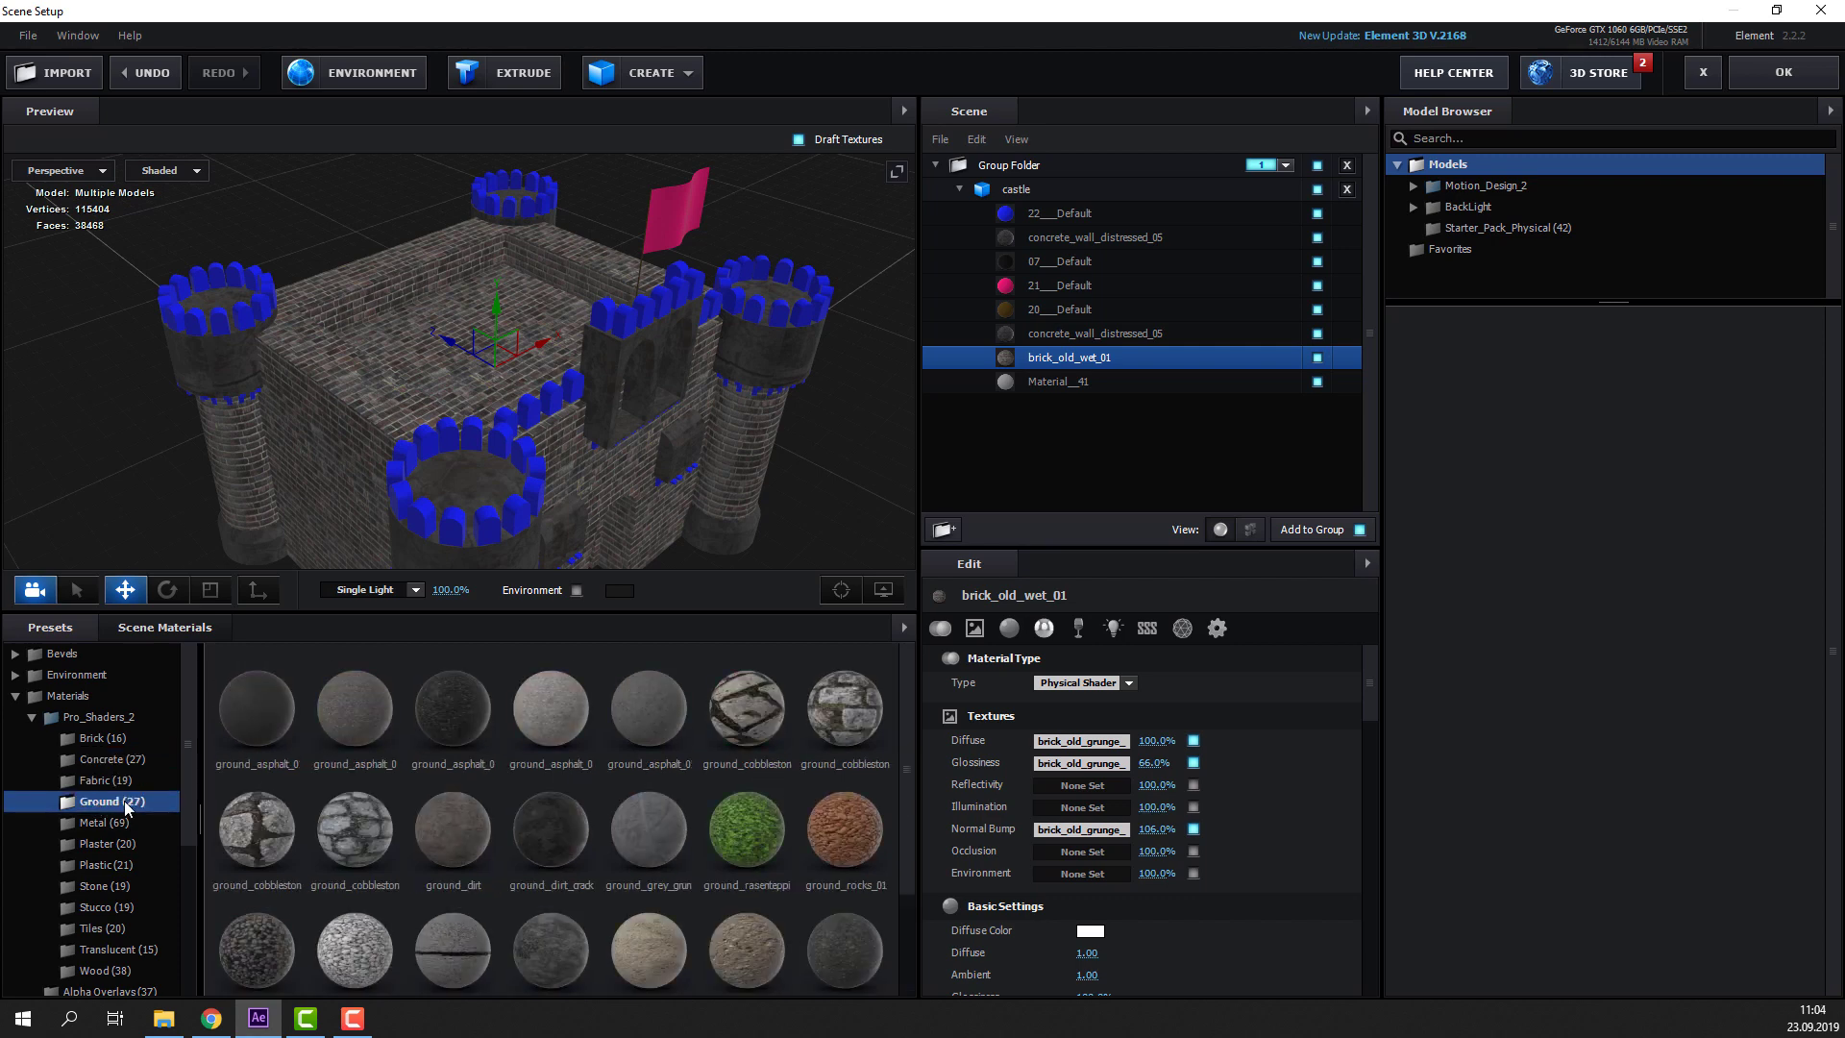
pyautogui.scroll(-2, 576, 815)
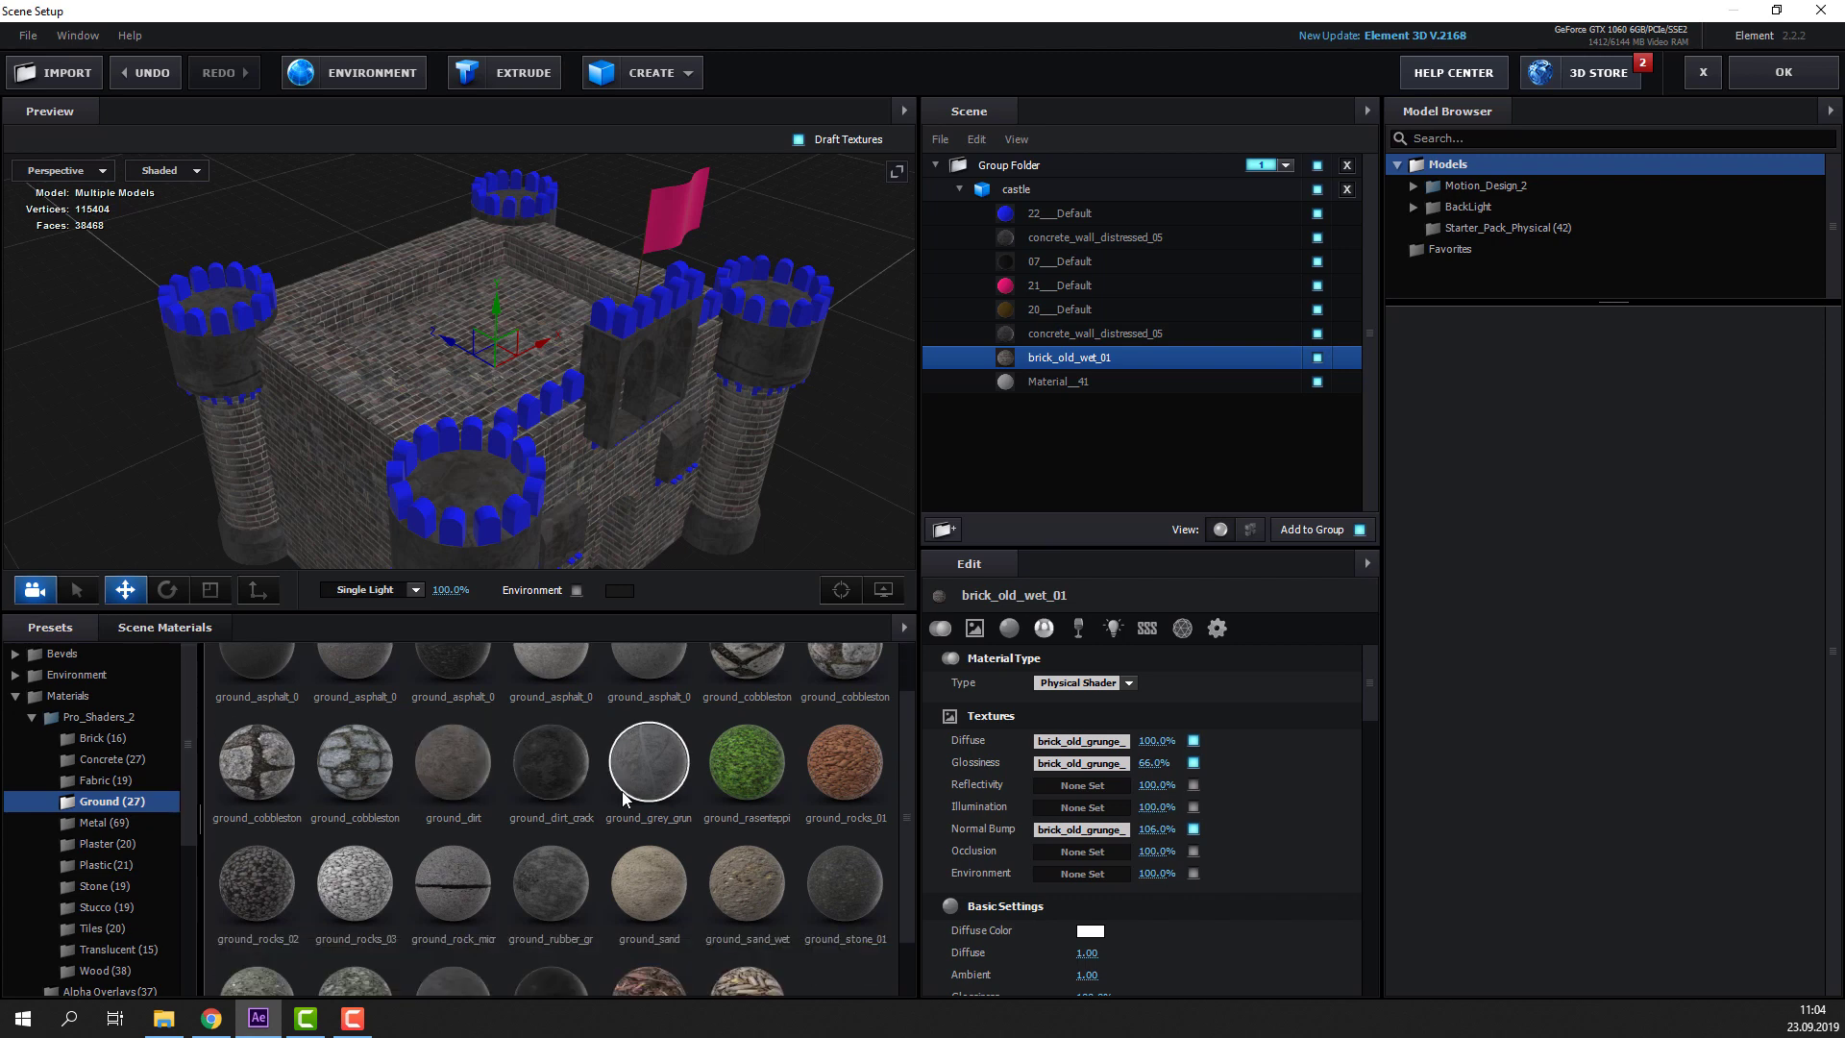
pyautogui.moveTo(577, 807)
pyautogui.mouseDown()
pyautogui.moveTo(519, 442)
pyautogui.moveTo(432, 403)
pyautogui.moveTo(466, 396)
pyautogui.moveTo(498, 432)
pyautogui.moveTo(515, 394)
pyautogui.mouseUp()
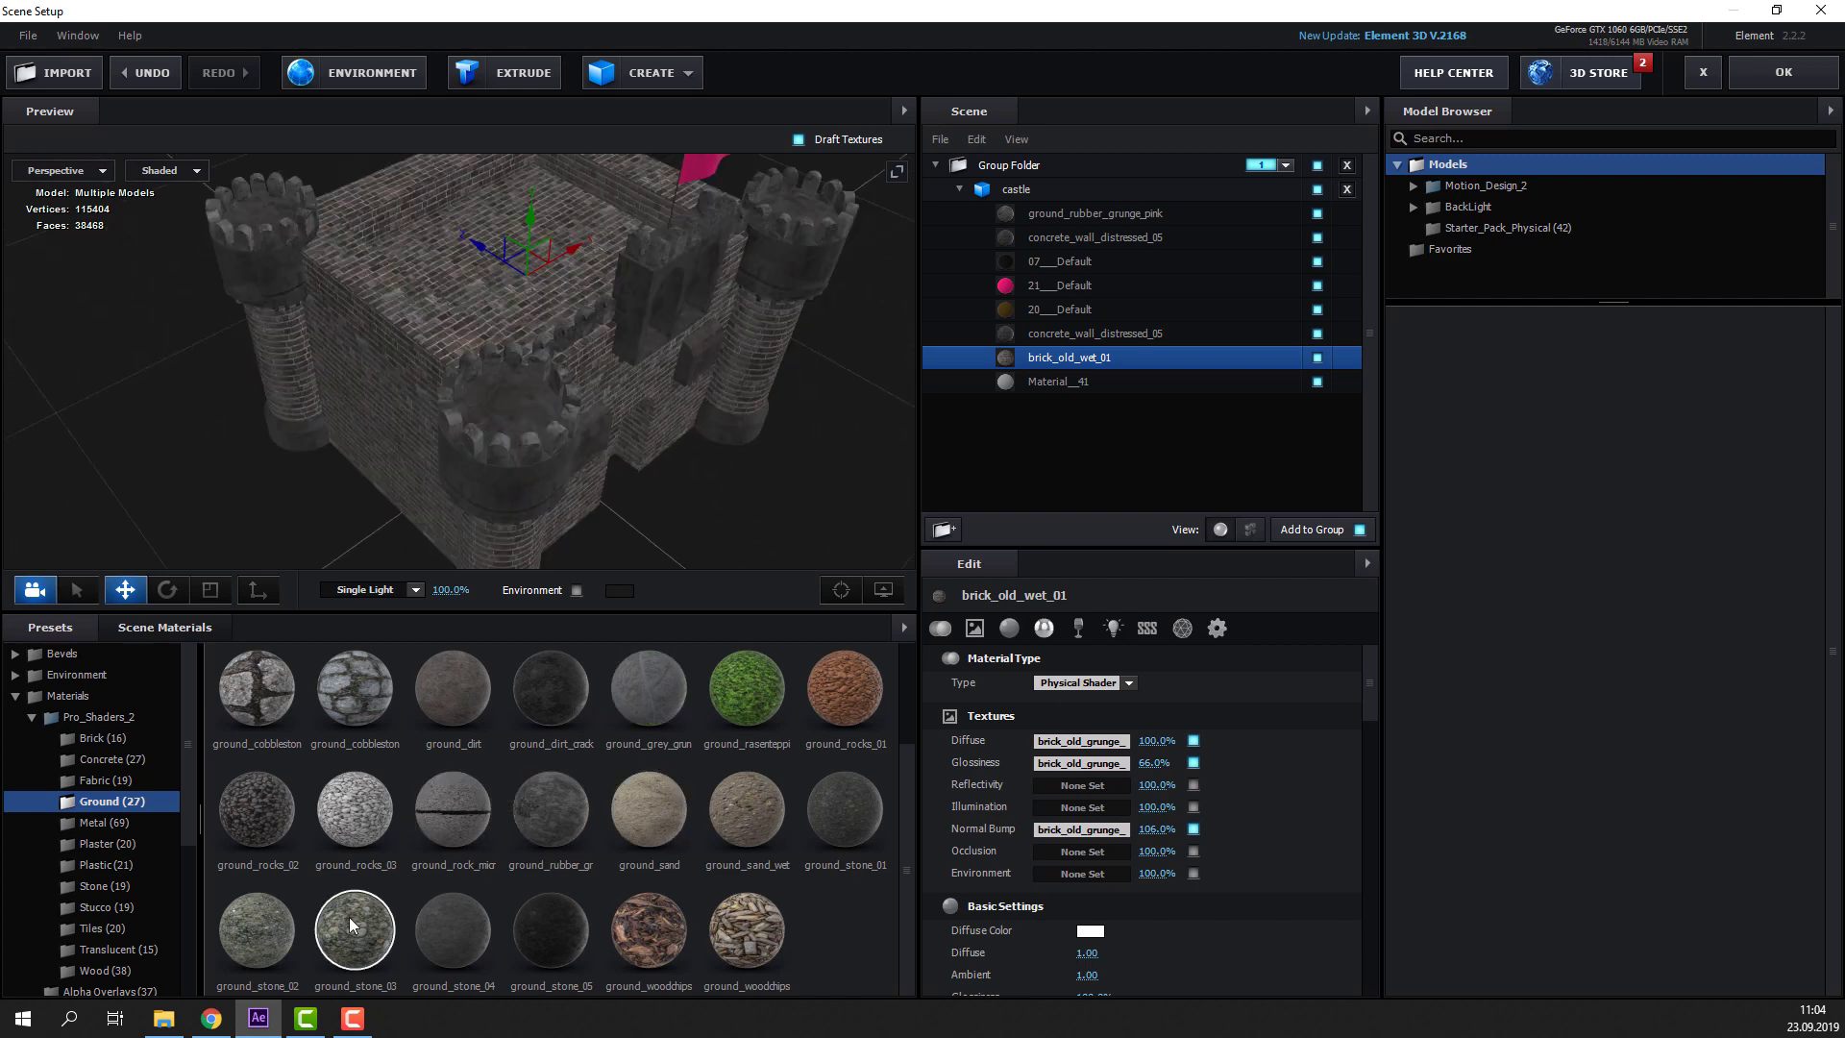
pyautogui.moveTo(349, 924)
pyautogui.mouseDown()
pyautogui.moveTo(515, 352)
pyautogui.moveTo(465, 349)
pyautogui.moveTo(773, 163)
pyautogui.moveTo(667, 378)
pyautogui.moveTo(596, 432)
pyautogui.moveTo(463, 358)
pyautogui.moveTo(429, 388)
pyautogui.moveTo(467, 394)
pyautogui.mouseUp()
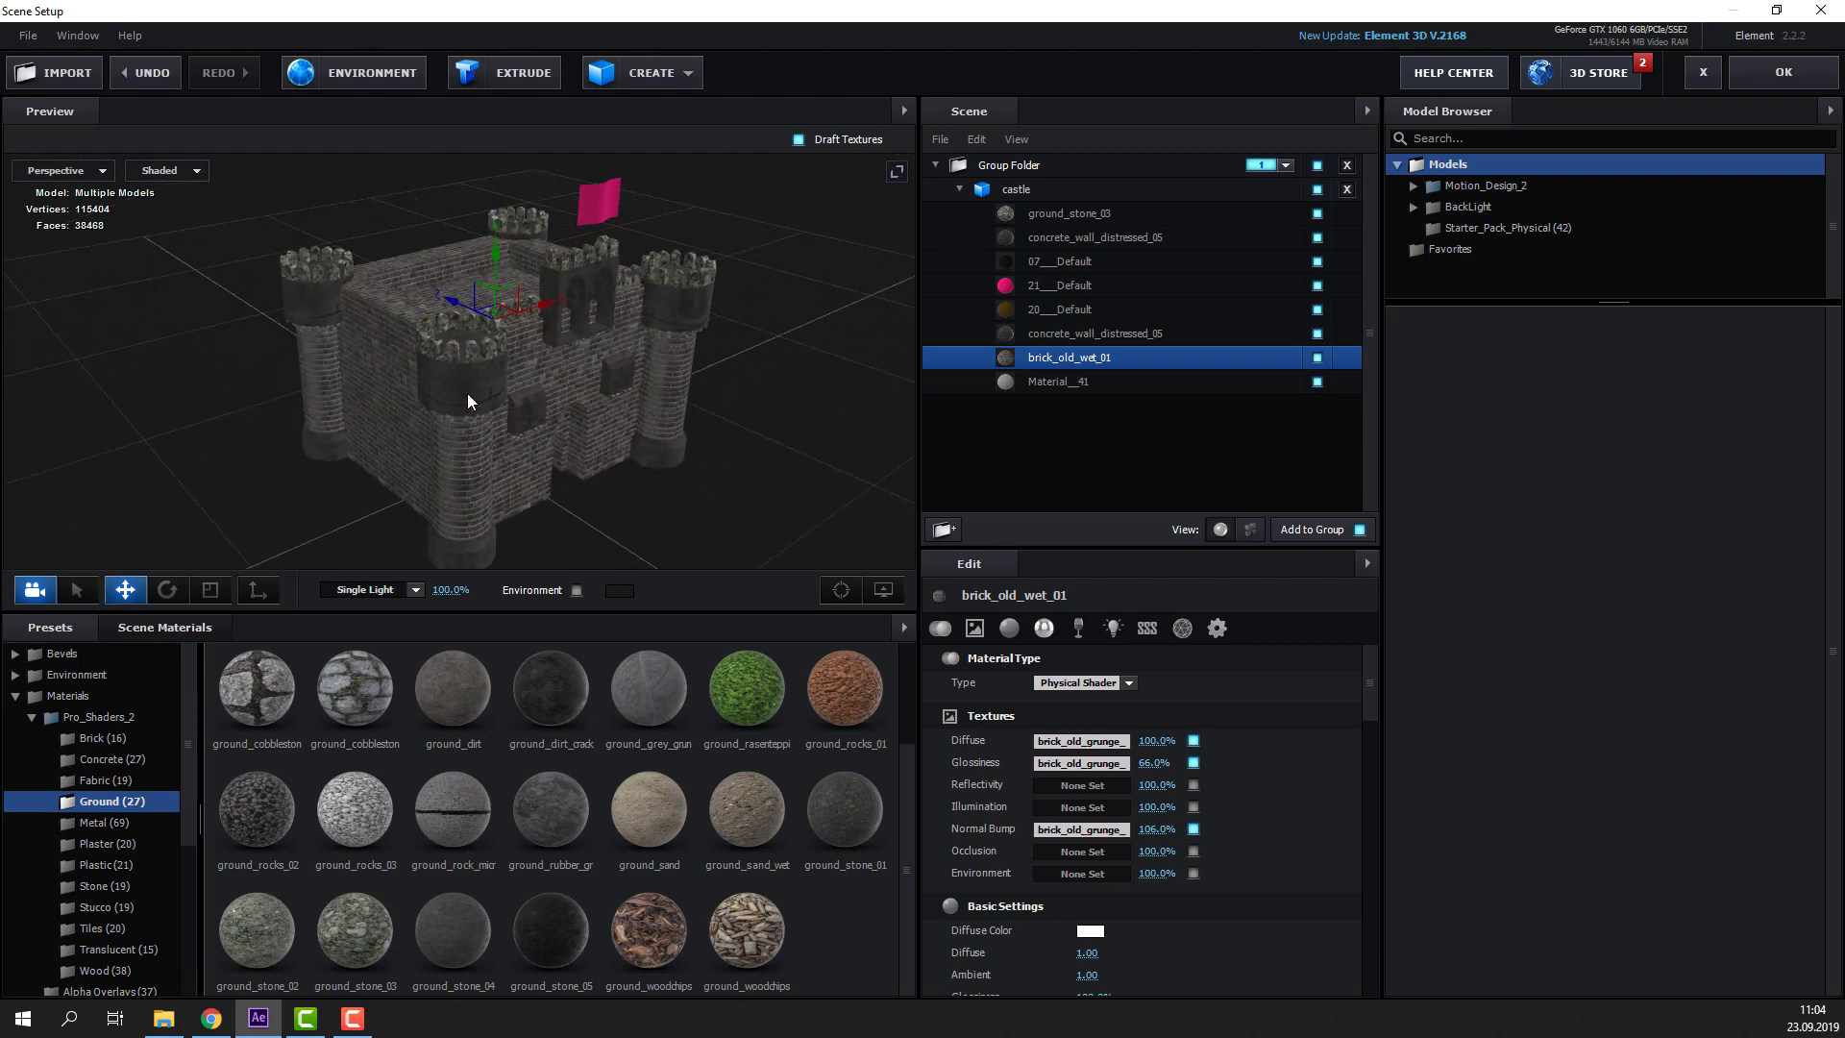
pyautogui.moveTo(538, 827)
pyautogui.mouseDown()
pyautogui.moveTo(453, 336)
pyautogui.moveTo(637, 429)
pyautogui.moveTo(532, 419)
pyautogui.moveTo(534, 402)
pyautogui.moveTo(268, 267)
pyautogui.moveTo(338, 401)
pyautogui.moveTo(248, 418)
pyautogui.moveTo(367, 544)
pyautogui.mouseUp()
# Apply the Grunge 7 Alpha Overlay to the pink flag
pyautogui.click(100, 742)
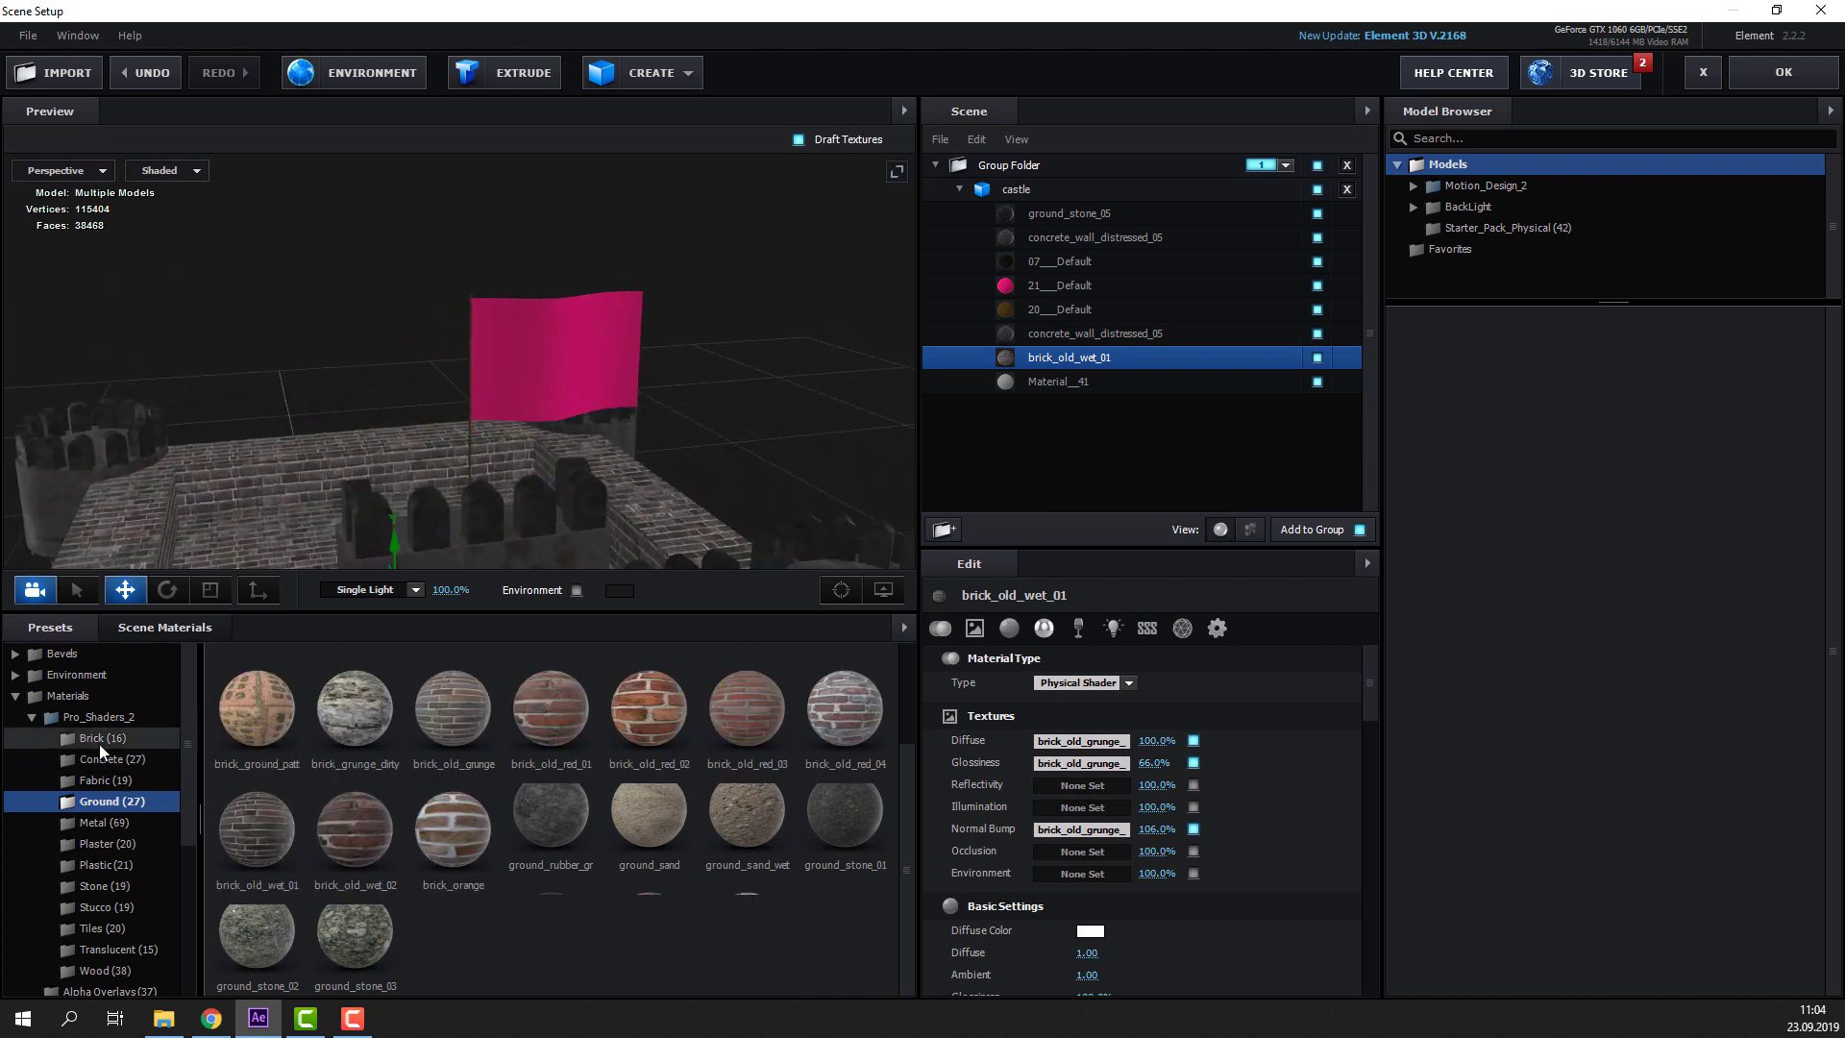
pyautogui.click(94, 759)
pyautogui.click(50, 717)
pyautogui.click(86, 739)
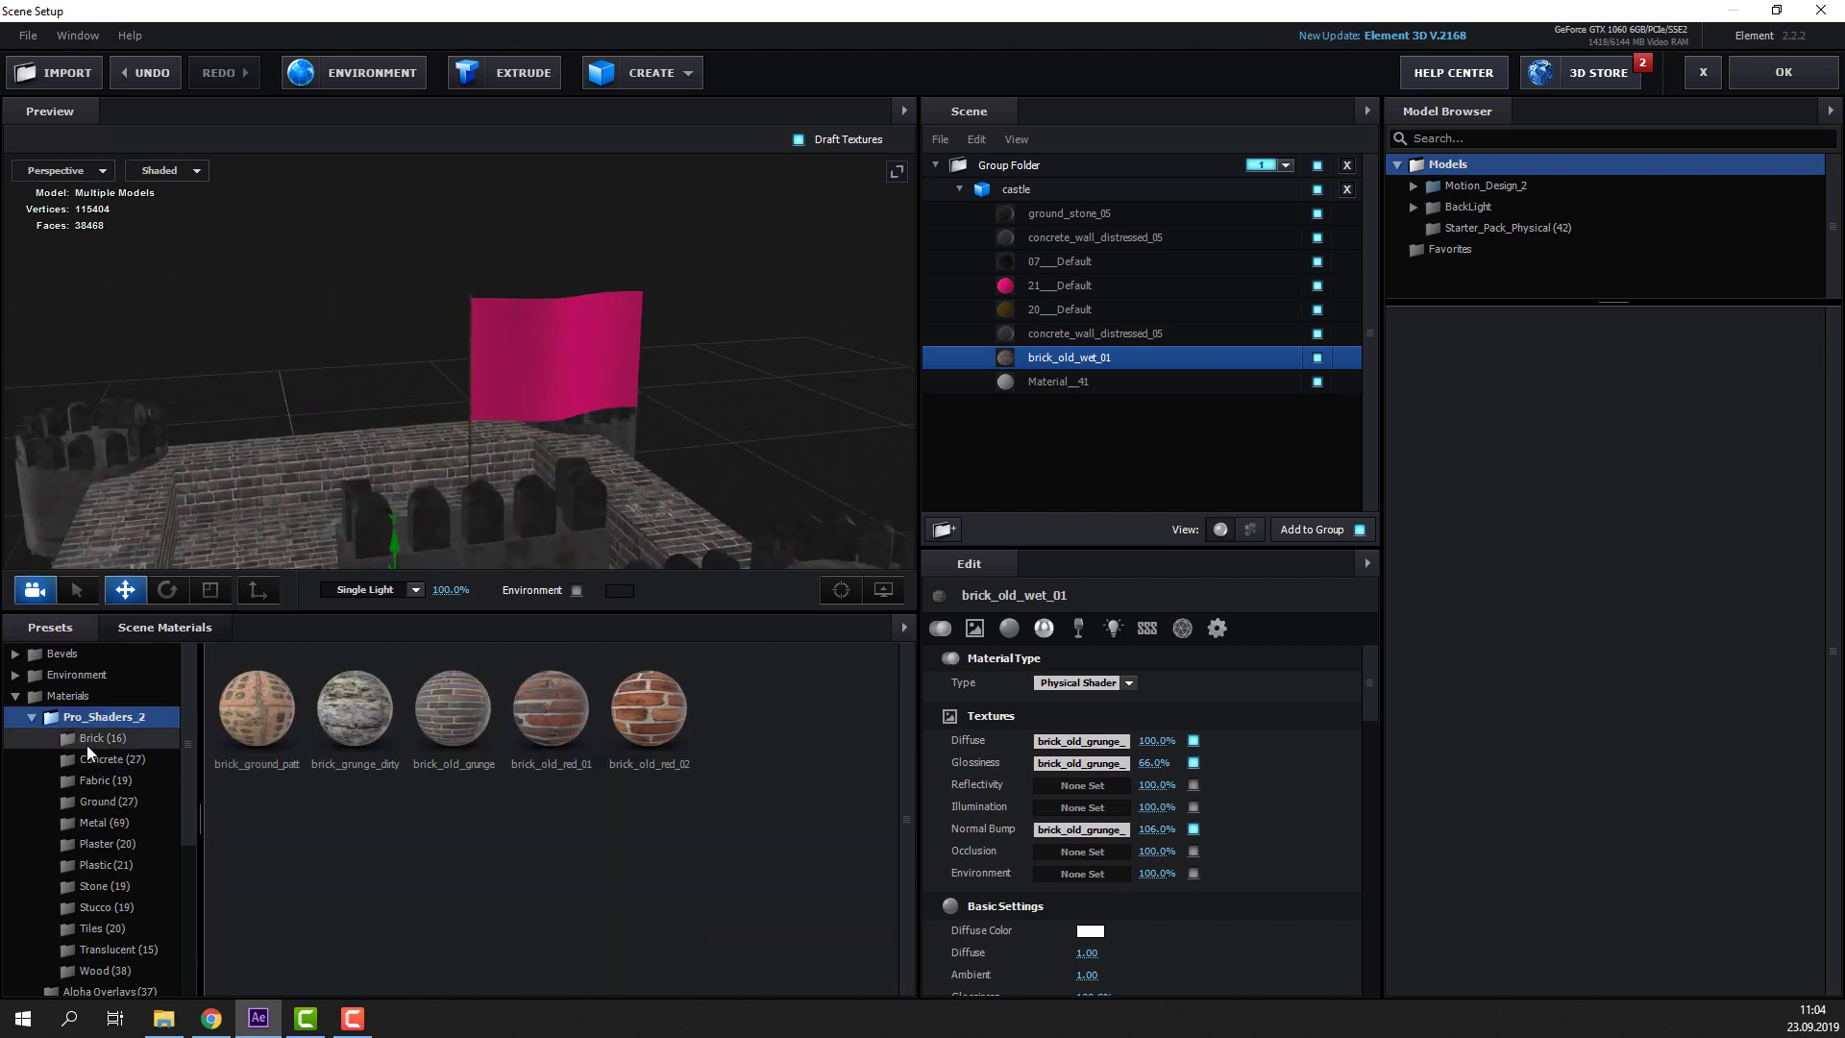
pyautogui.click(31, 718)
pyautogui.click(71, 746)
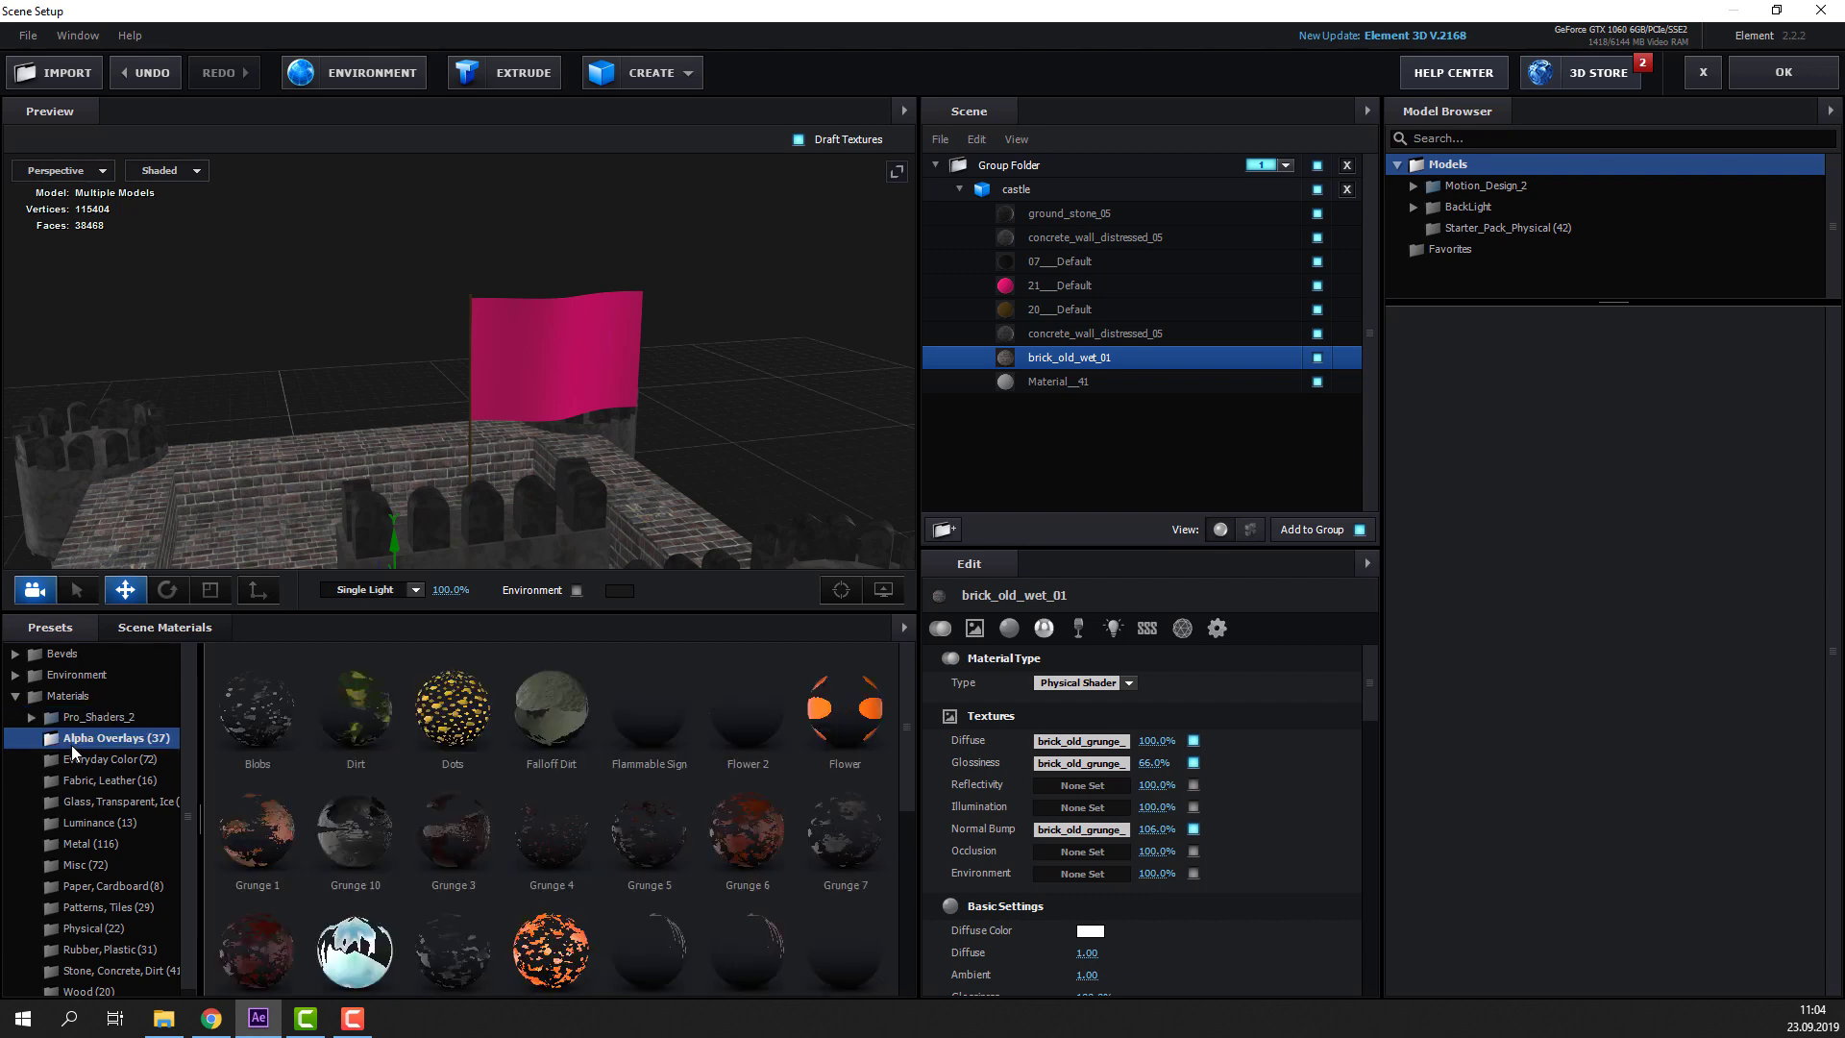
pyautogui.scroll(-1, 803, 828)
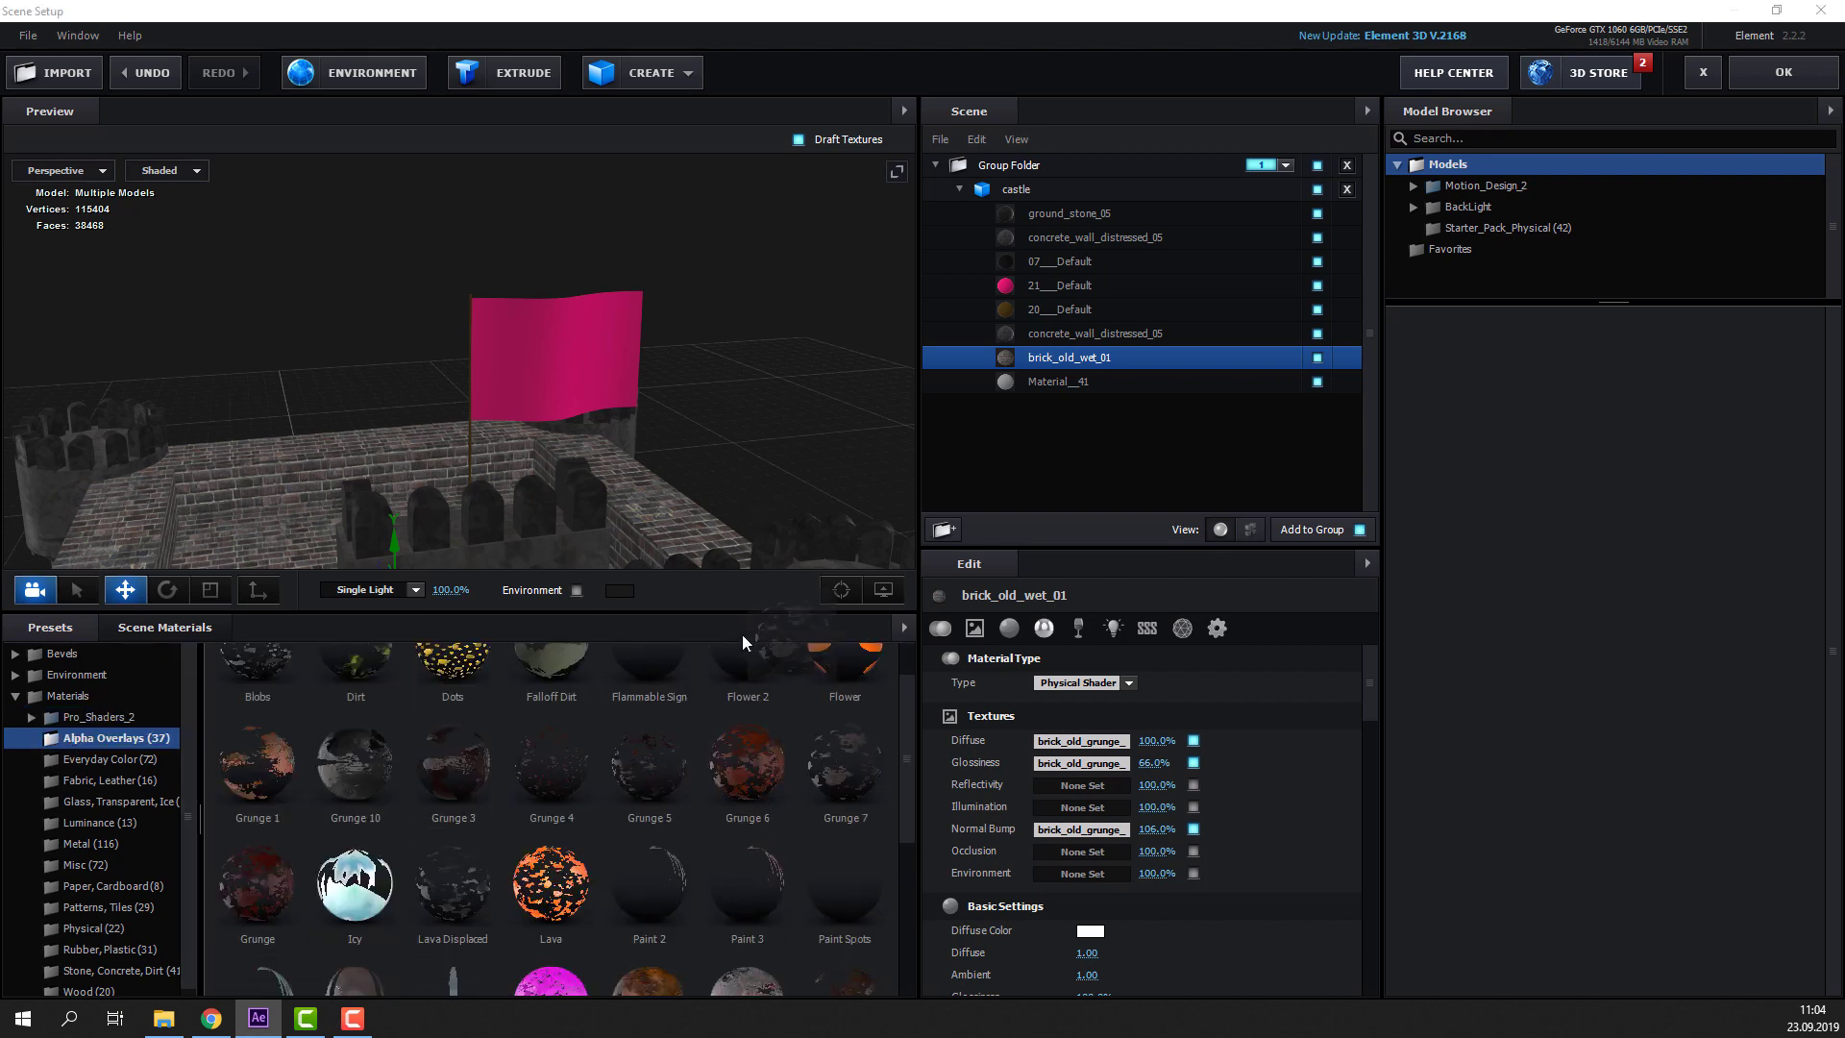
pyautogui.moveTo(742, 634); pyautogui.dragTo(584, 348)
pyautogui.moveTo(576, 417)
pyautogui.mouseDown()
pyautogui.moveTo(467, 419)
pyautogui.moveTo(539, 446)
pyautogui.moveTo(355, 402)
pyautogui.mouseUp()
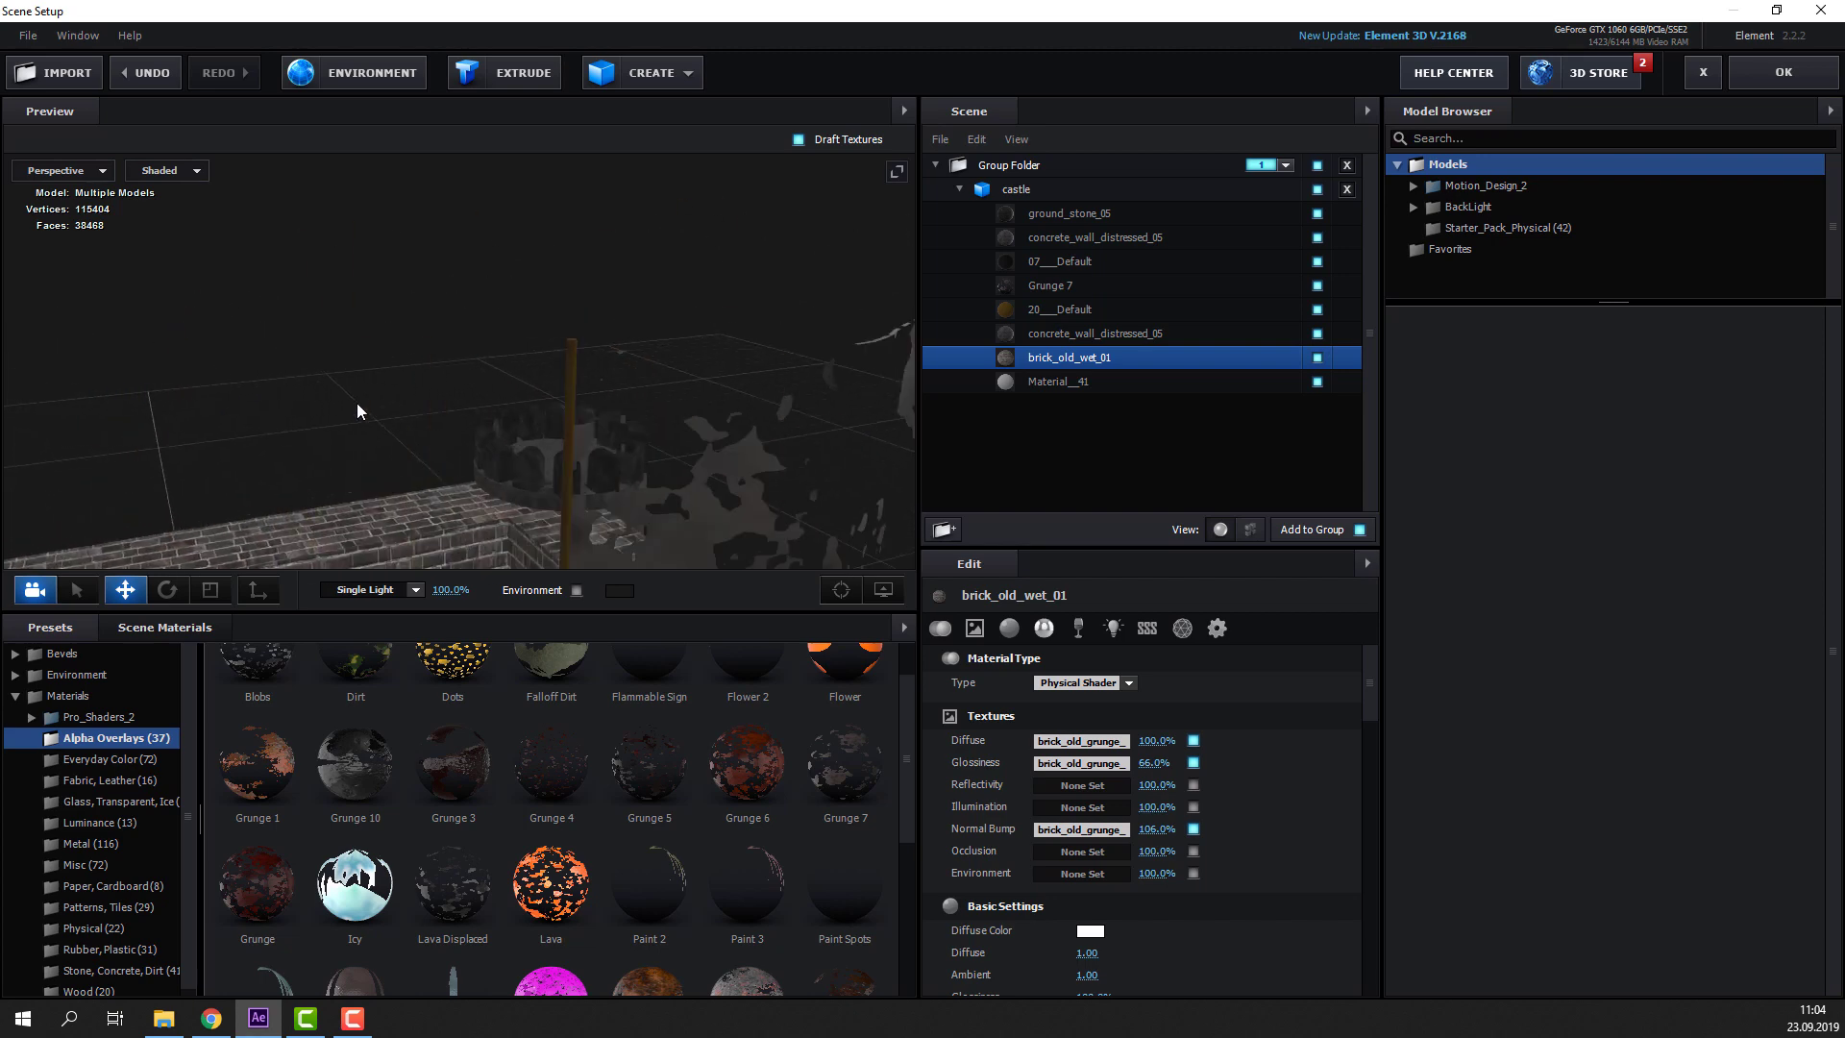
# Apply concrete_cracked_01 from Pro_Shaders_2 > Concrete to the flagpole and view the whole castle
pyautogui.click(32, 716)
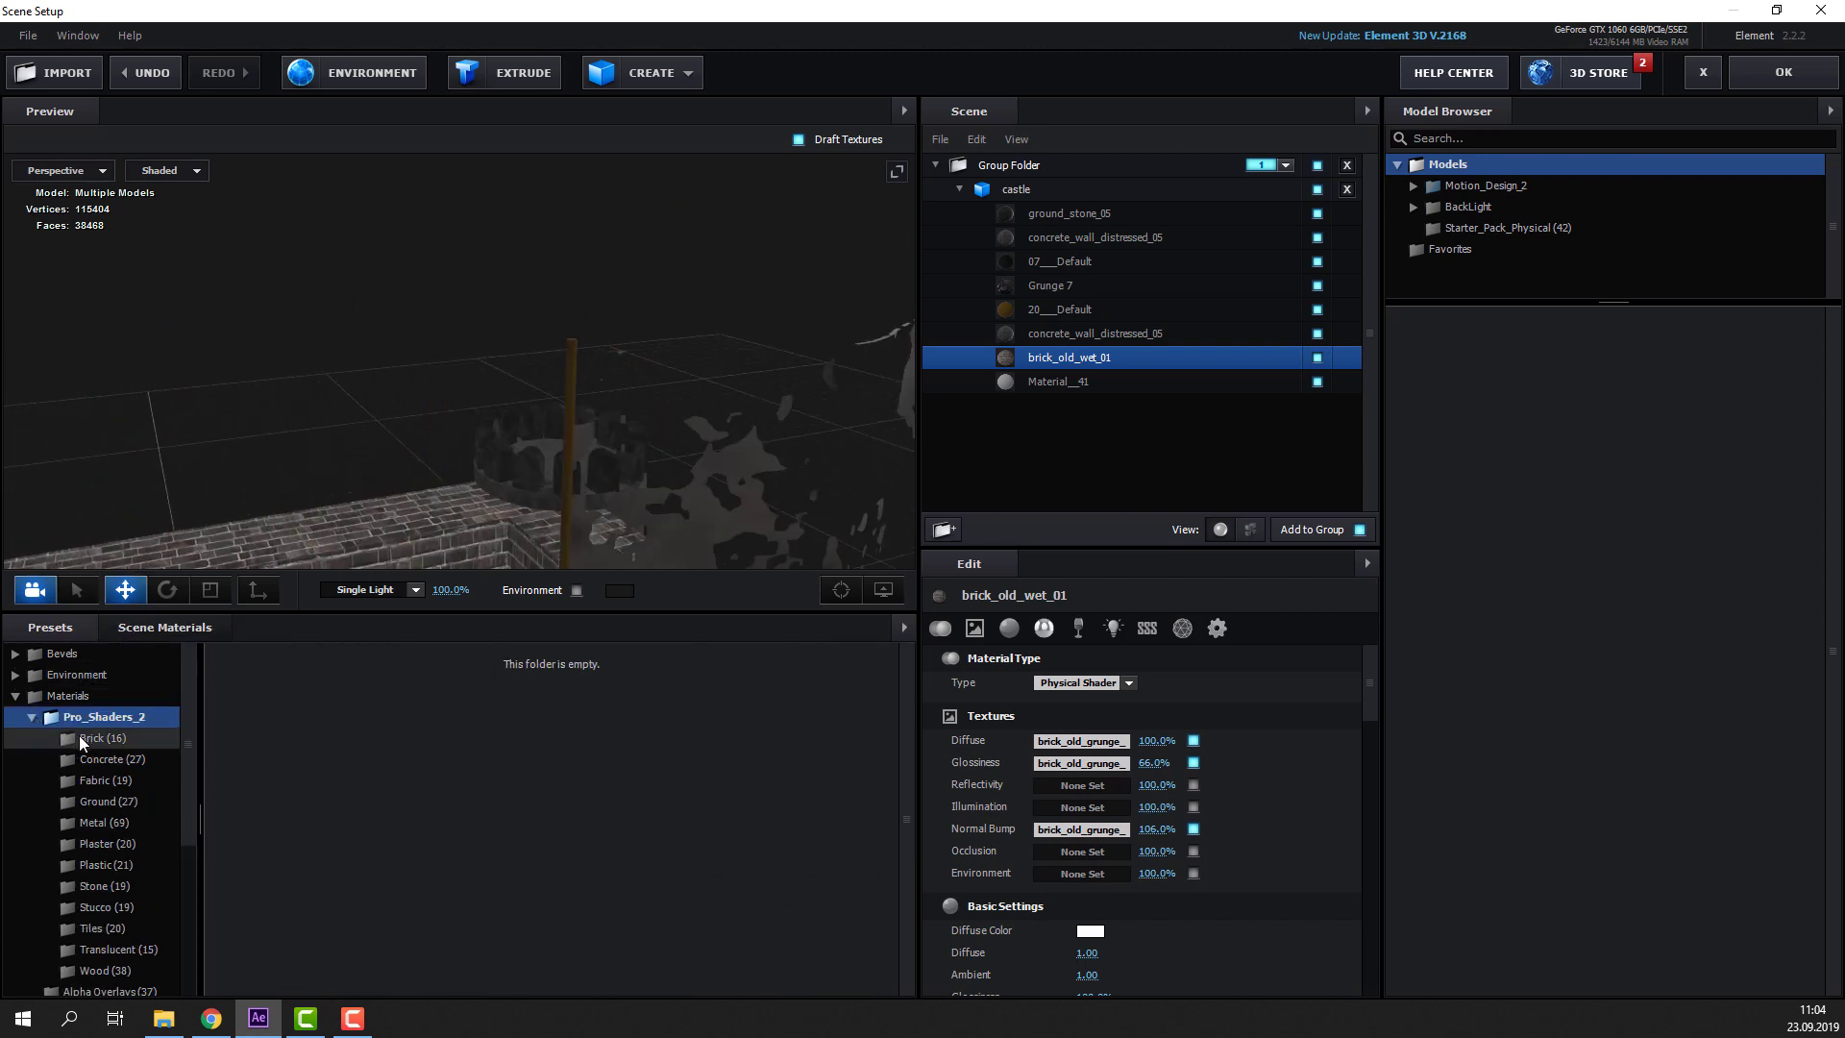
pyautogui.click(81, 738)
pyautogui.click(80, 751)
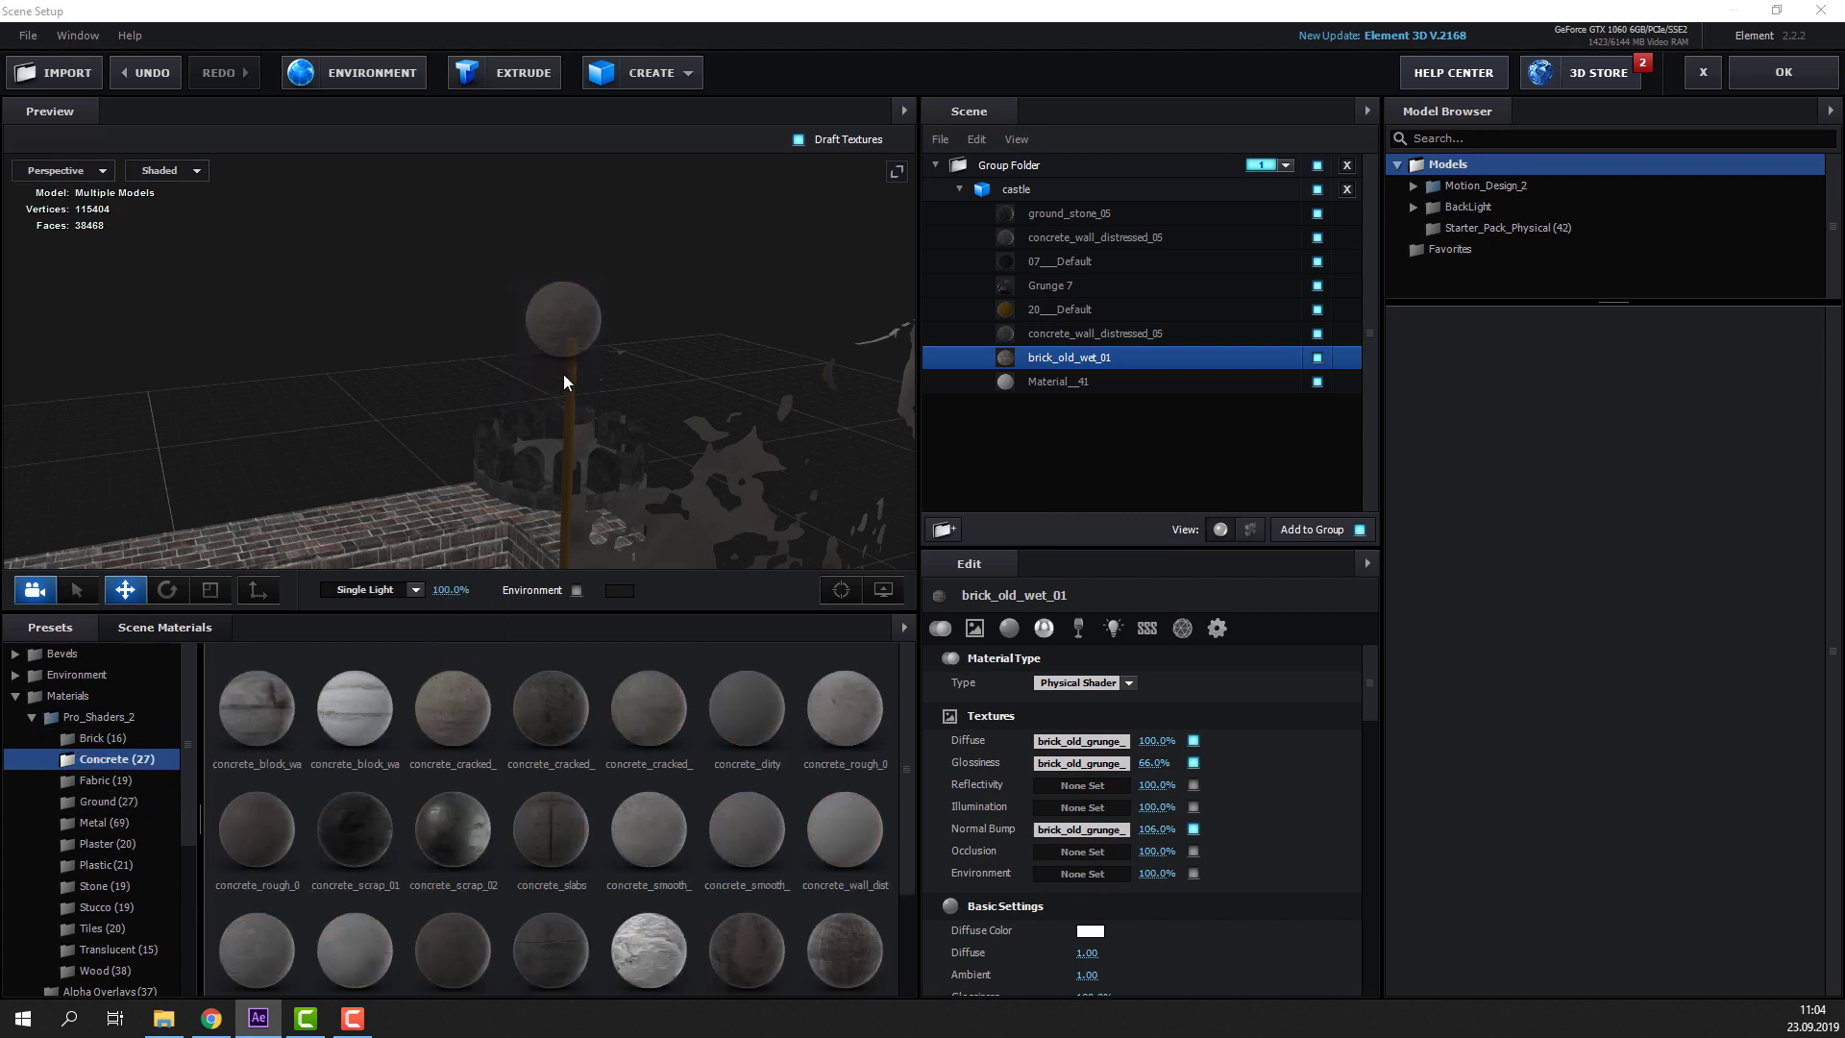
pyautogui.moveTo(492, 713); pyautogui.dragTo(567, 379)
pyautogui.moveTo(619, 507)
pyautogui.mouseDown()
pyautogui.moveTo(475, 450)
pyautogui.moveTo(654, 463)
pyautogui.moveTo(571, 492)
pyautogui.moveTo(517, 385)
pyautogui.moveTo(559, 417)
pyautogui.moveTo(355, 423)
pyautogui.moveTo(647, 429)
pyautogui.moveTo(595, 464)
pyautogui.moveTo(606, 433)
pyautogui.mouseUp()
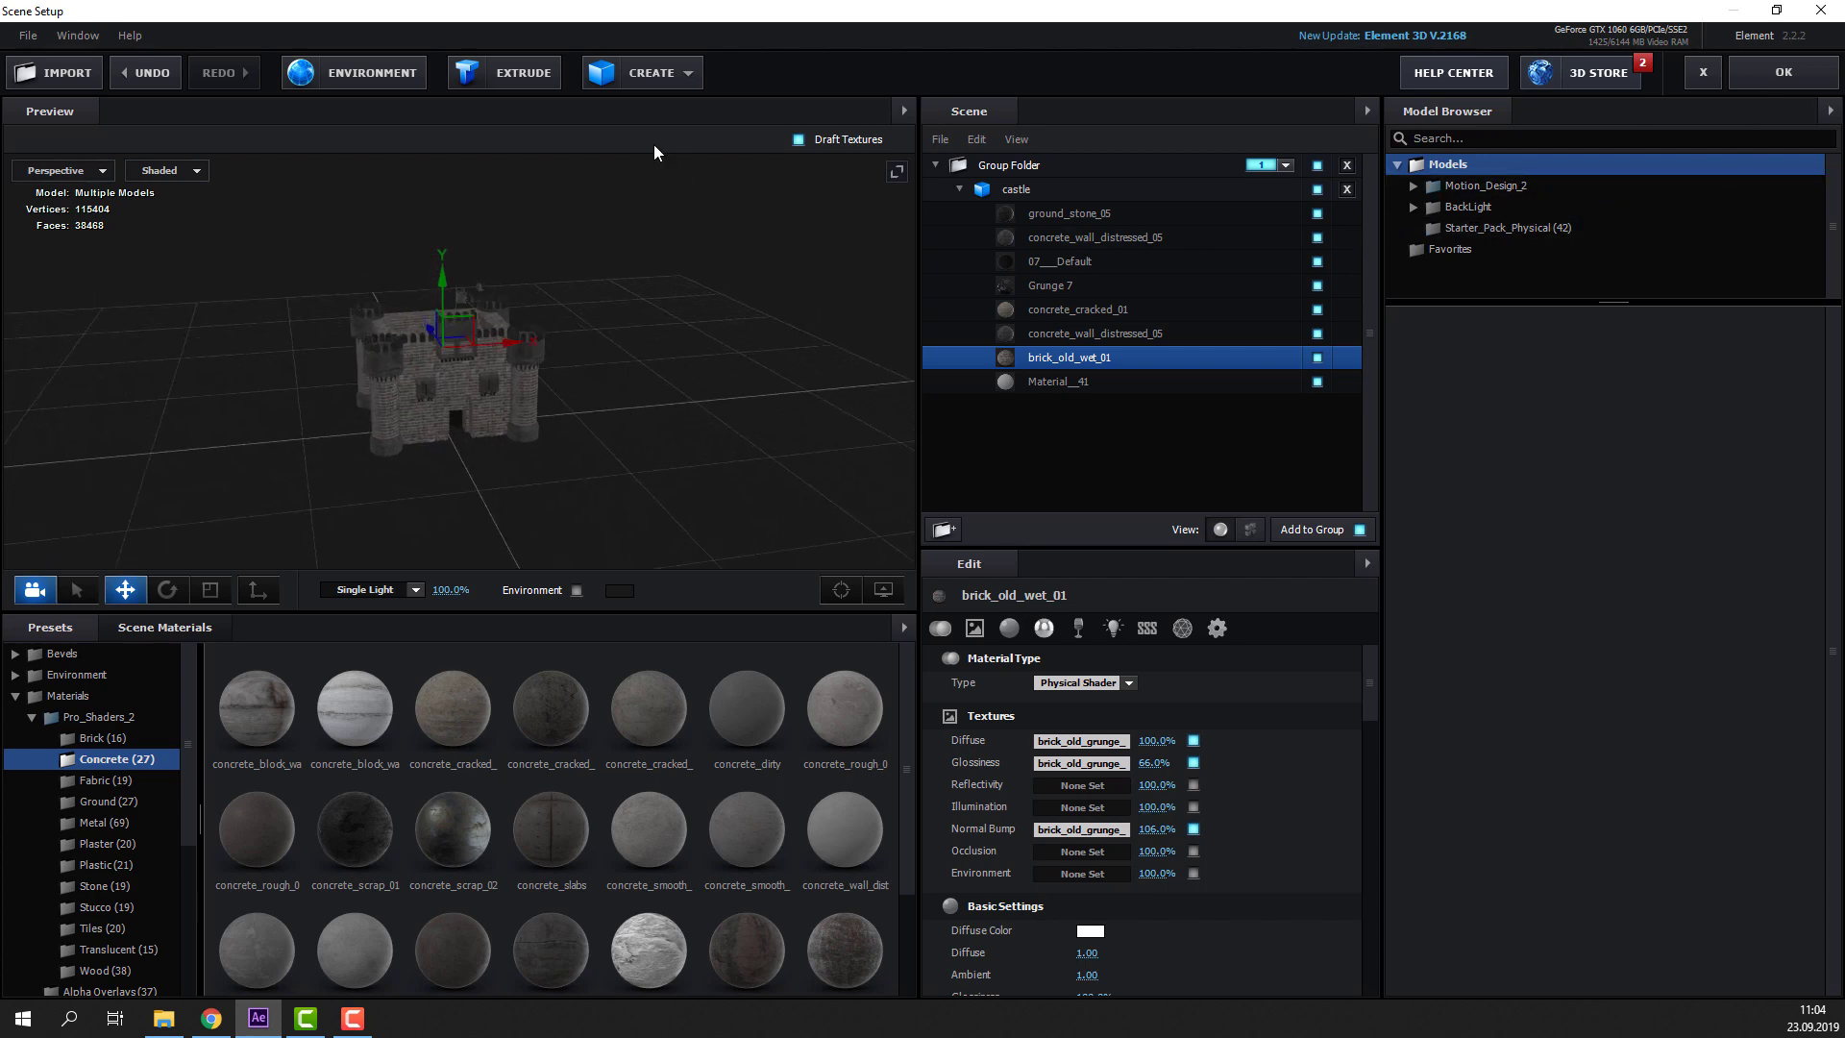
# Add a plane model to the Element 3D scene and scale it to 715.4%
pyautogui.click(644, 73)
pyautogui.click(896, 118)
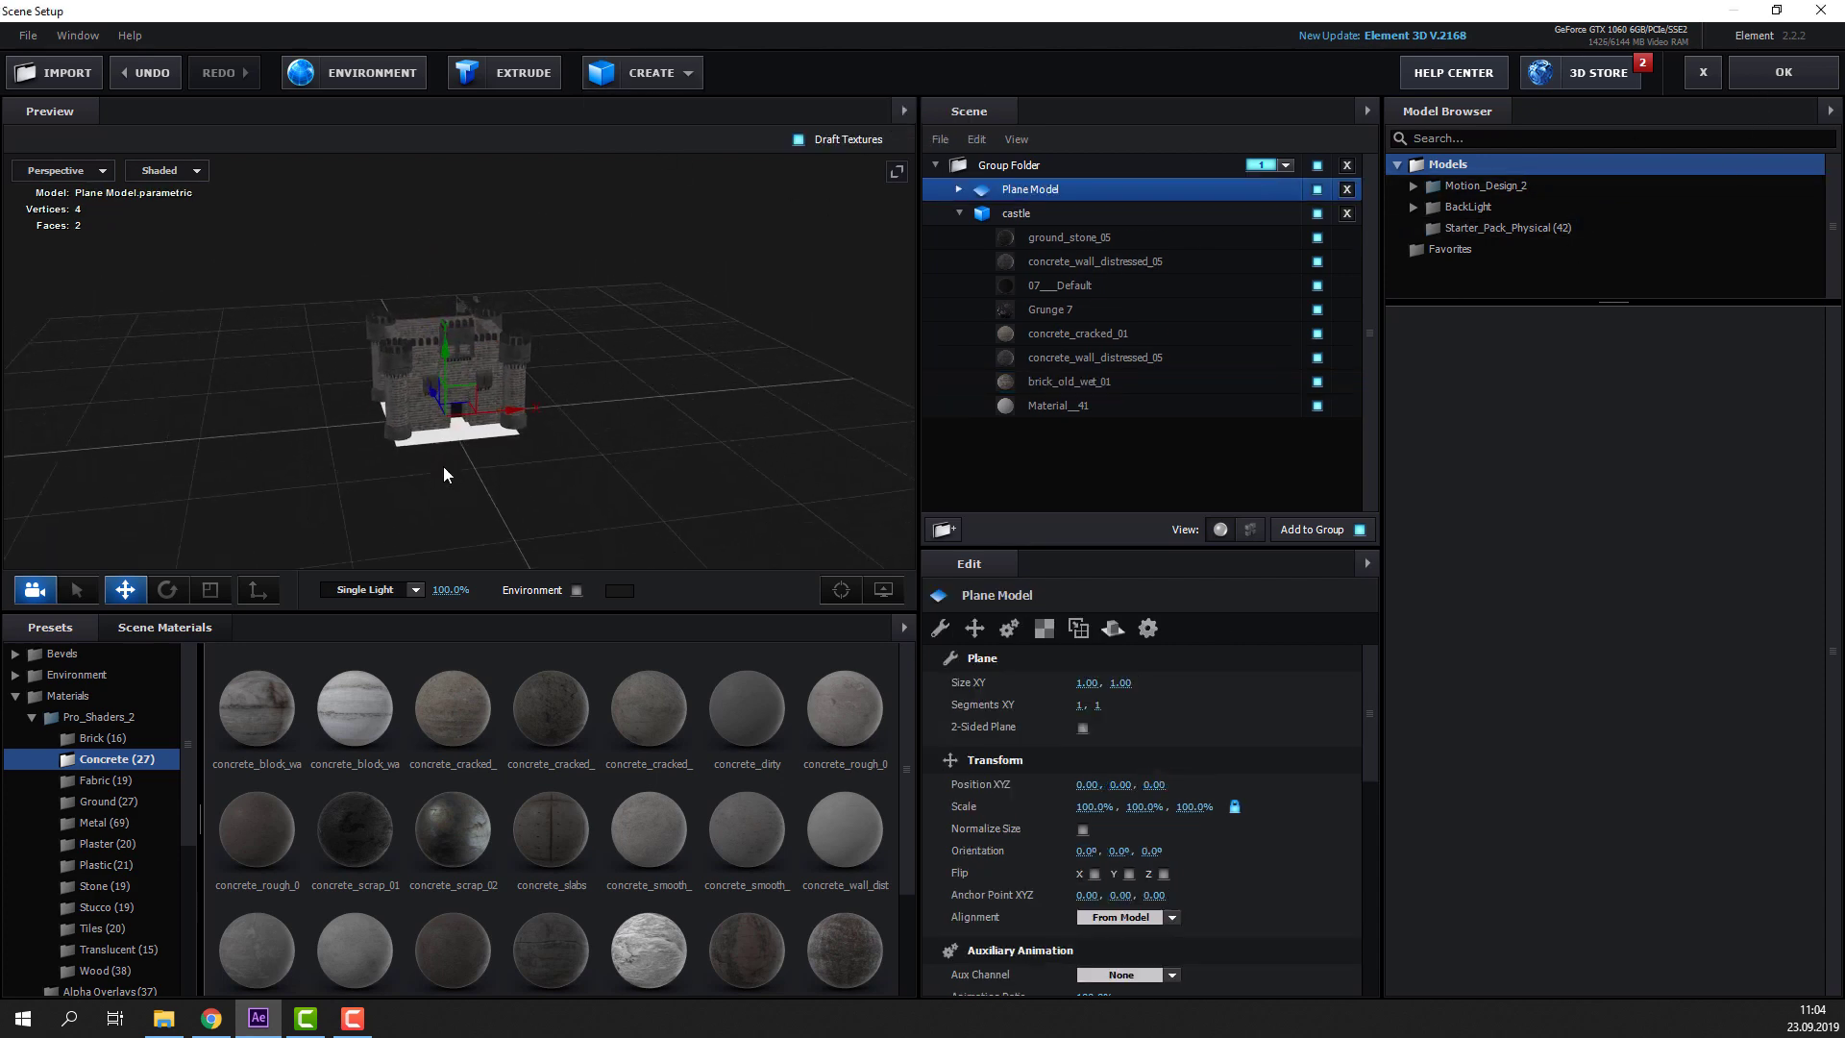
pyautogui.moveTo(444, 473)
pyautogui.mouseDown()
pyautogui.moveTo(446, 436)
pyautogui.moveTo(855, 184)
pyautogui.mouseUp()
pyautogui.press('r')
pyautogui.press('w')
# Set the plane's Y position to 0.06 so it meets the castle's base
pyautogui.scroll(3, 457, 481)
pyautogui.scroll(3, 422, 490)
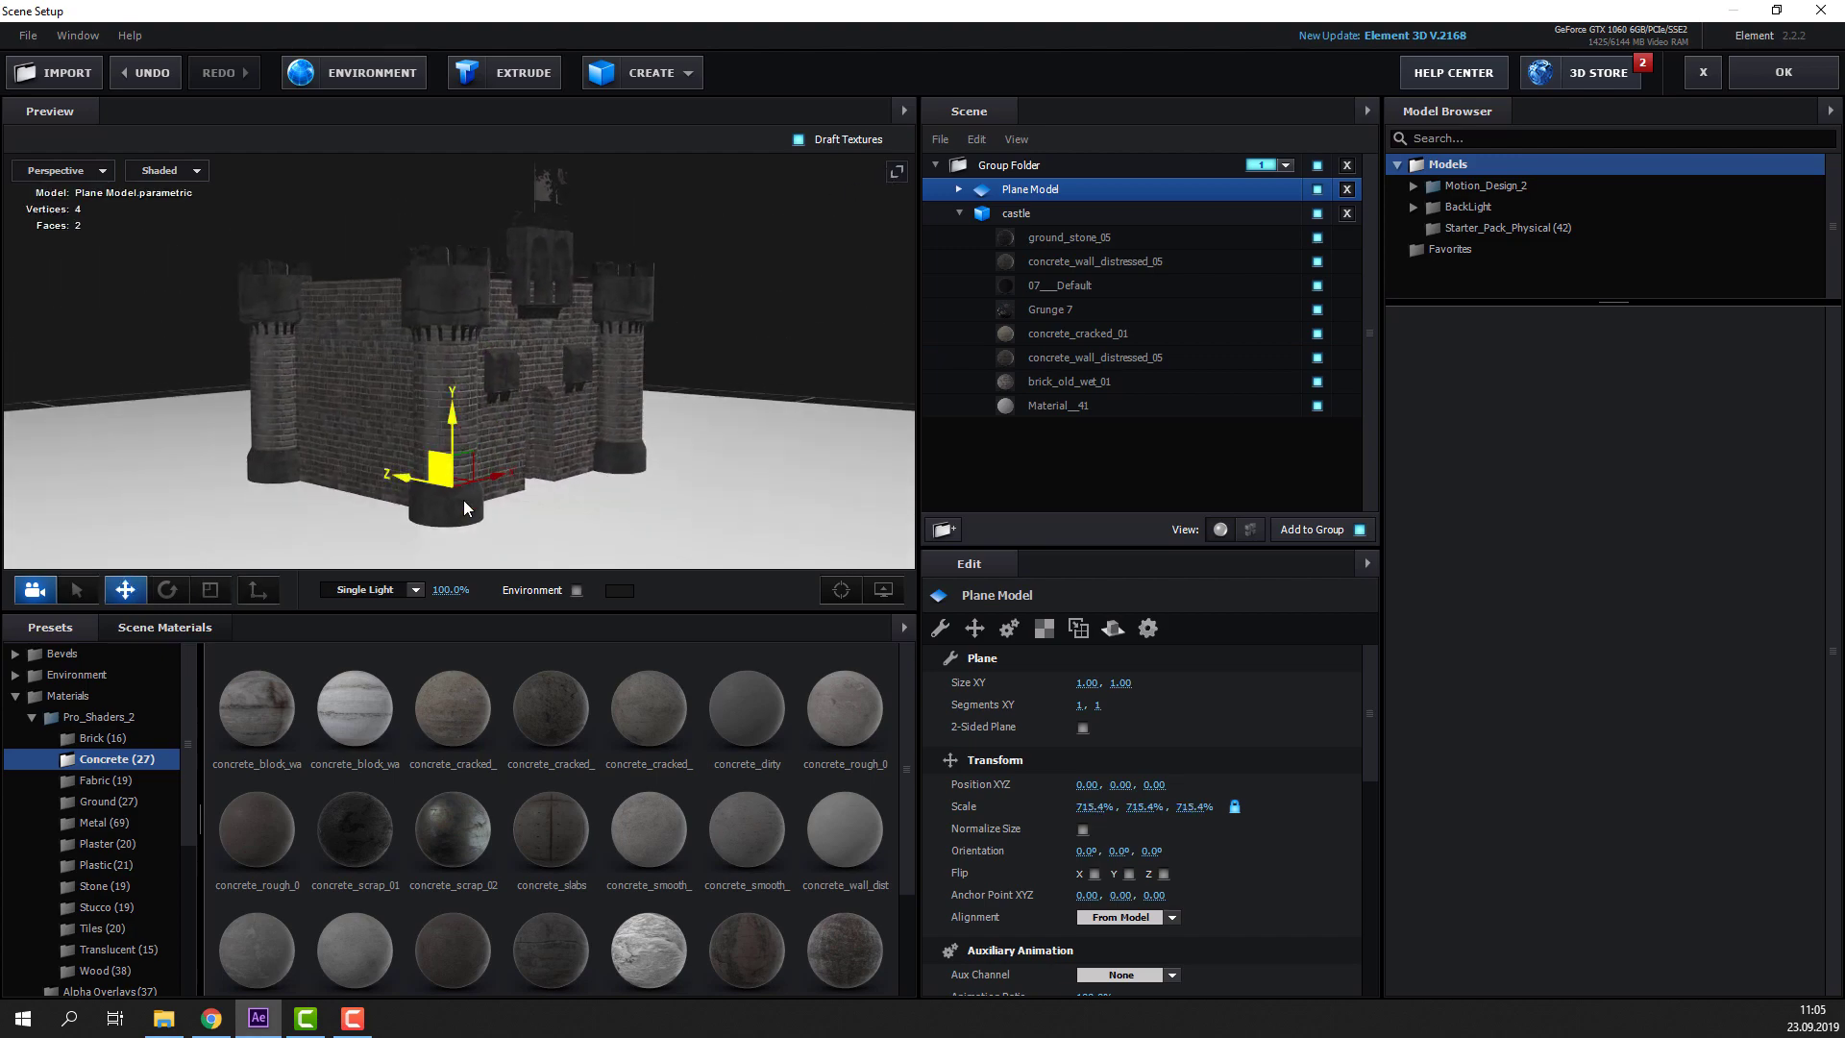
pyautogui.moveTo(463, 500); pyautogui.dragTo(457, 389)
pyautogui.scroll(3, 493, 334)
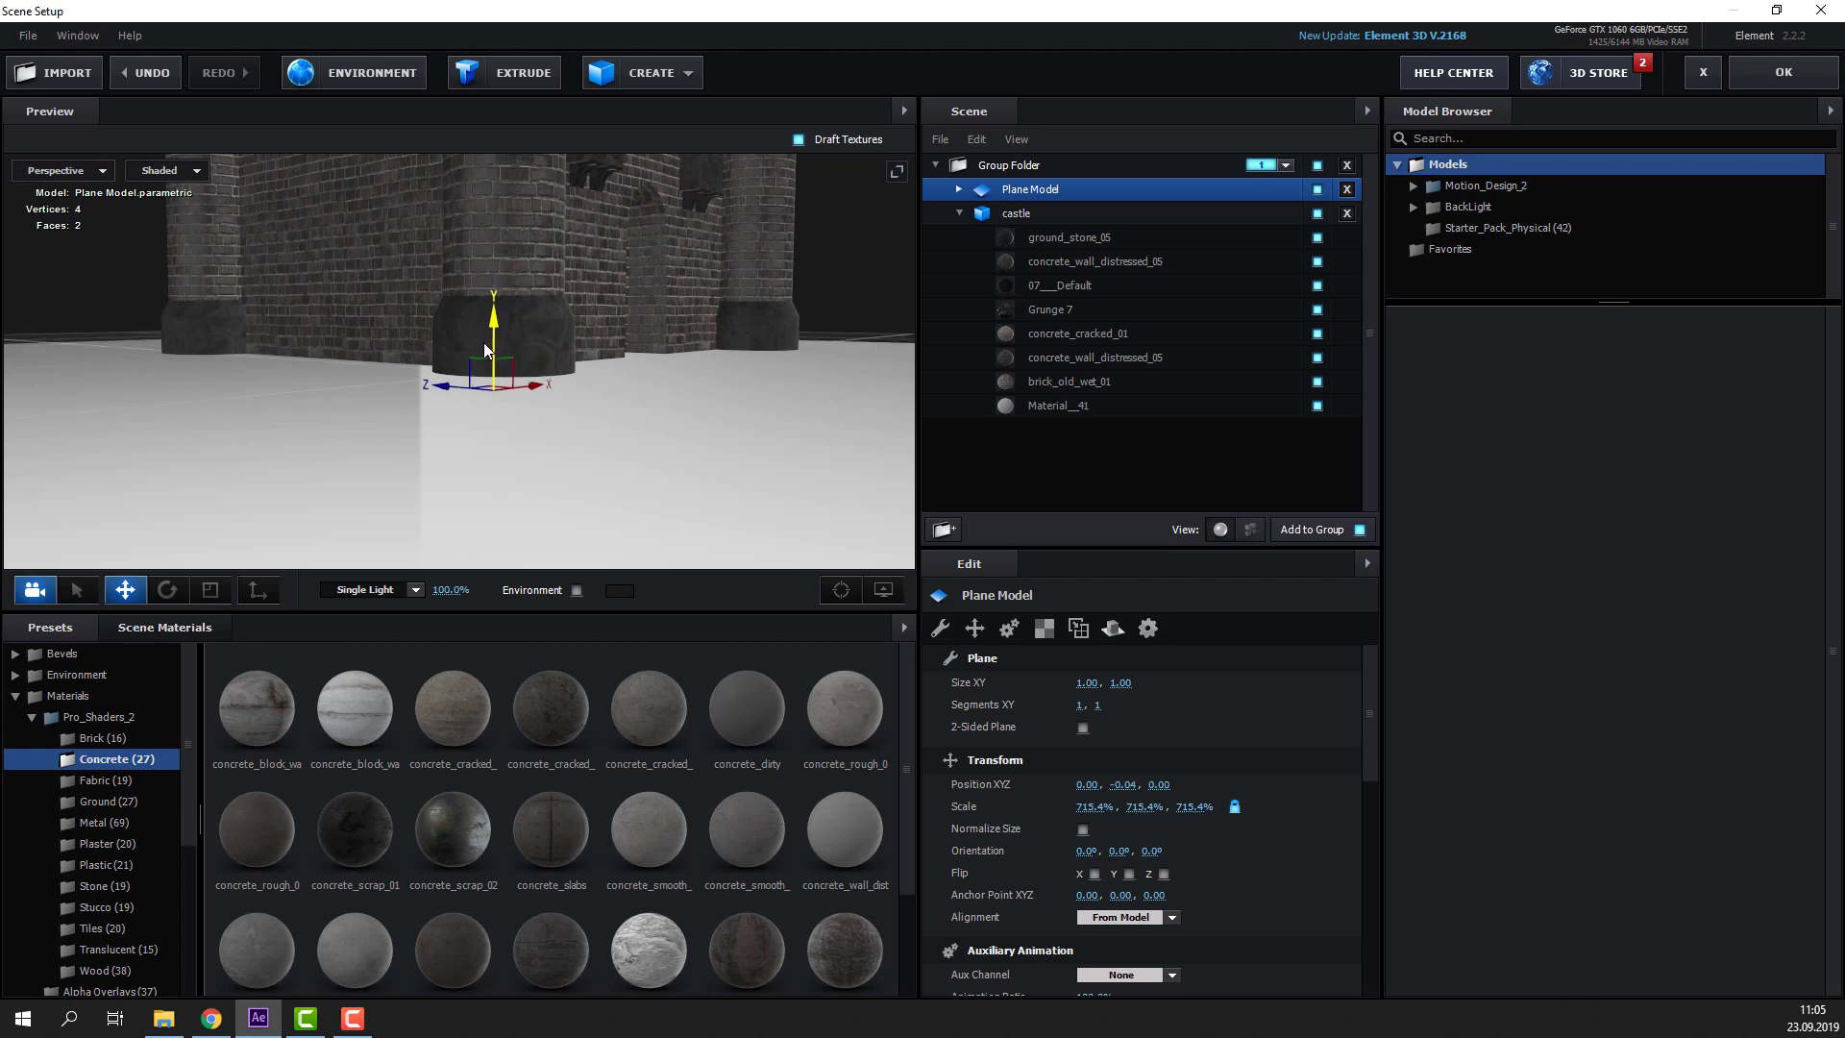
pyautogui.moveTo(490, 324); pyautogui.dragTo(458, 440)
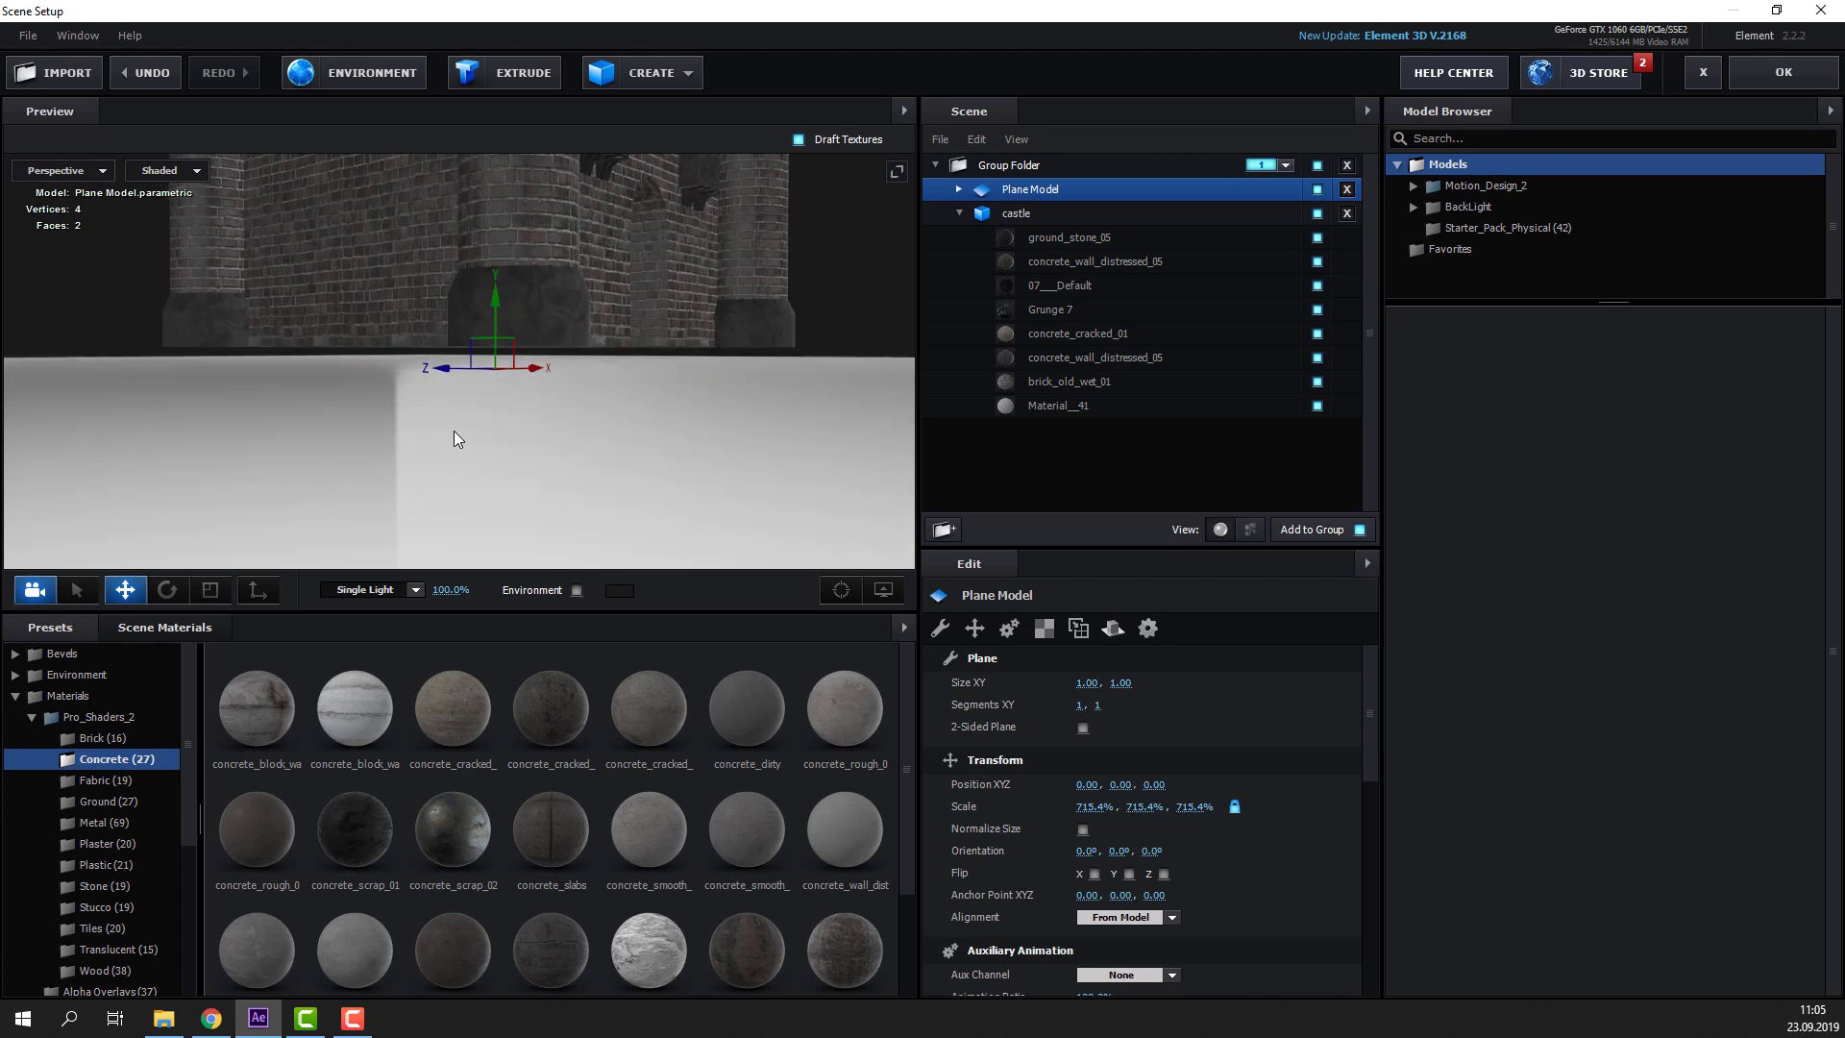
pyautogui.moveTo(492, 321)
pyautogui.mouseDown()
pyautogui.moveTo(498, 305)
pyautogui.moveTo(507, 339)
pyautogui.moveTo(494, 303)
pyautogui.mouseUp()
pyautogui.scroll(-5, 574, 356)
pyautogui.moveTo(649, 406)
pyautogui.mouseDown()
pyautogui.moveTo(574, 440)
pyautogui.moveTo(513, 435)
pyautogui.moveTo(512, 503)
pyautogui.mouseUp()
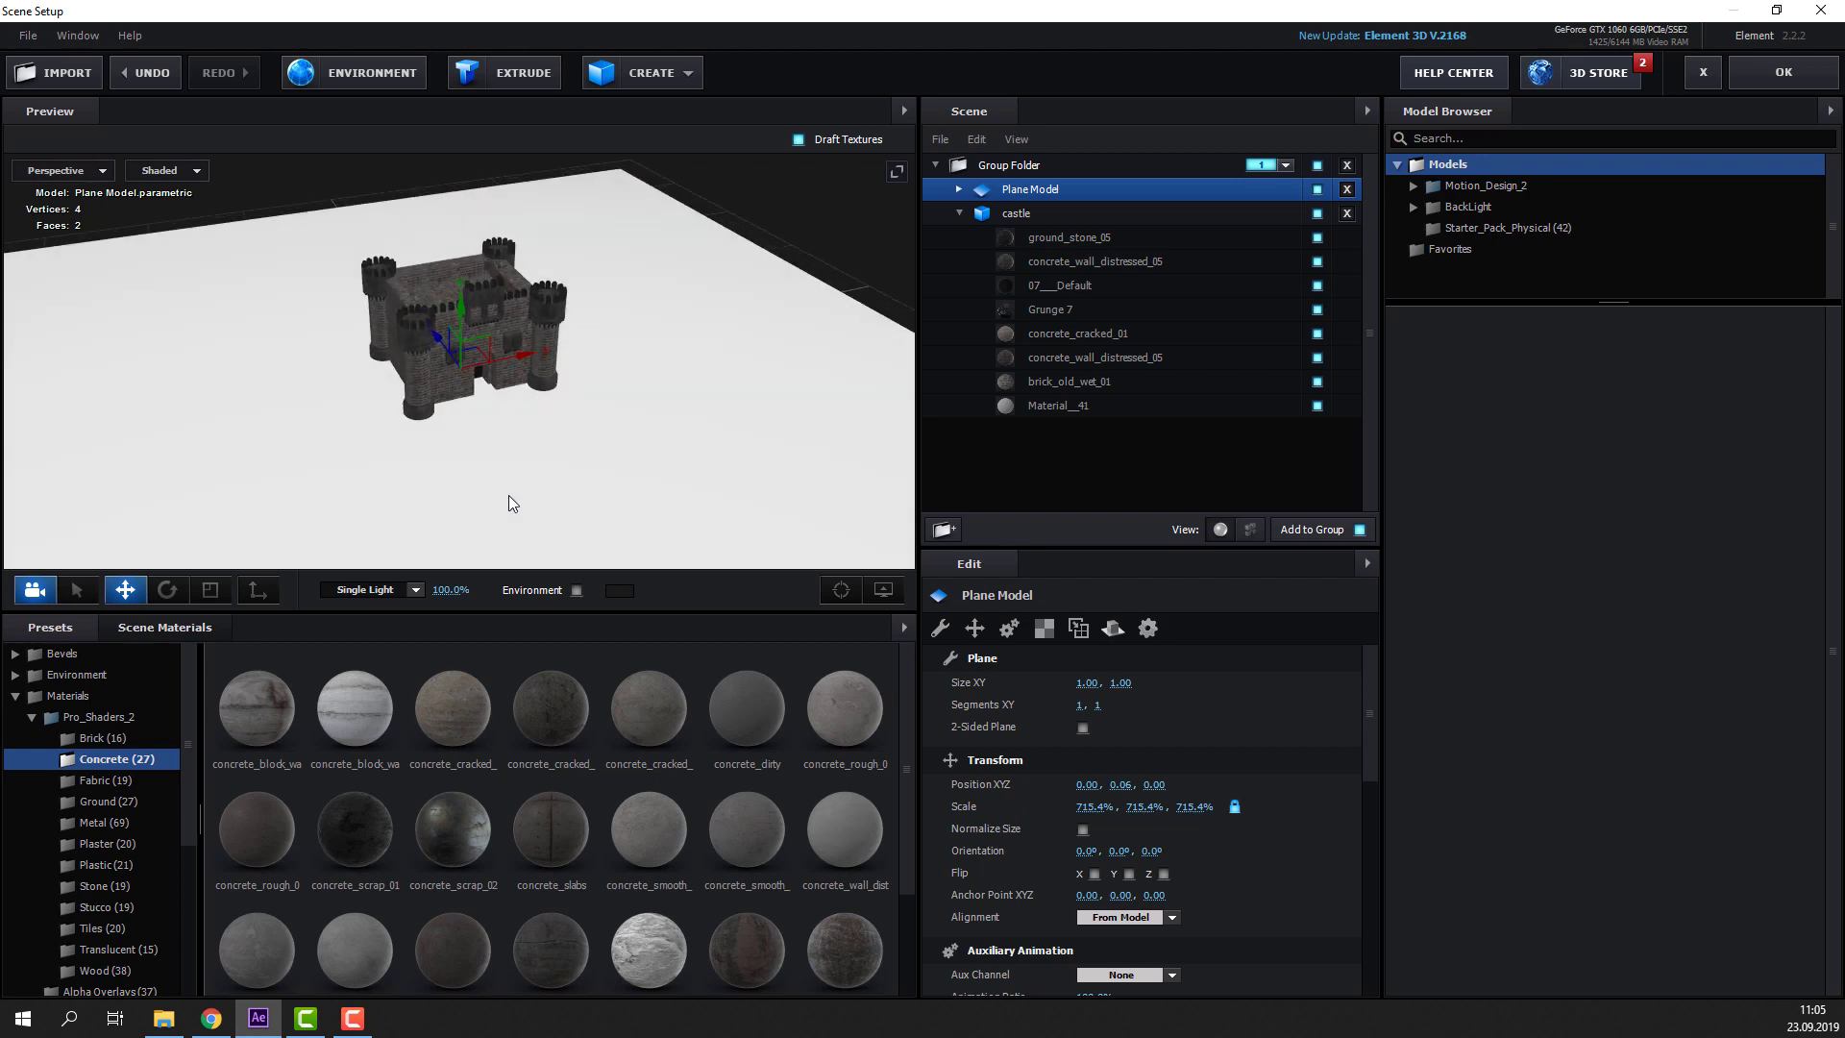
# Apply the Physical Matte_Shadow material to the ground plane so it only catches shadows
pyautogui.click(30, 716)
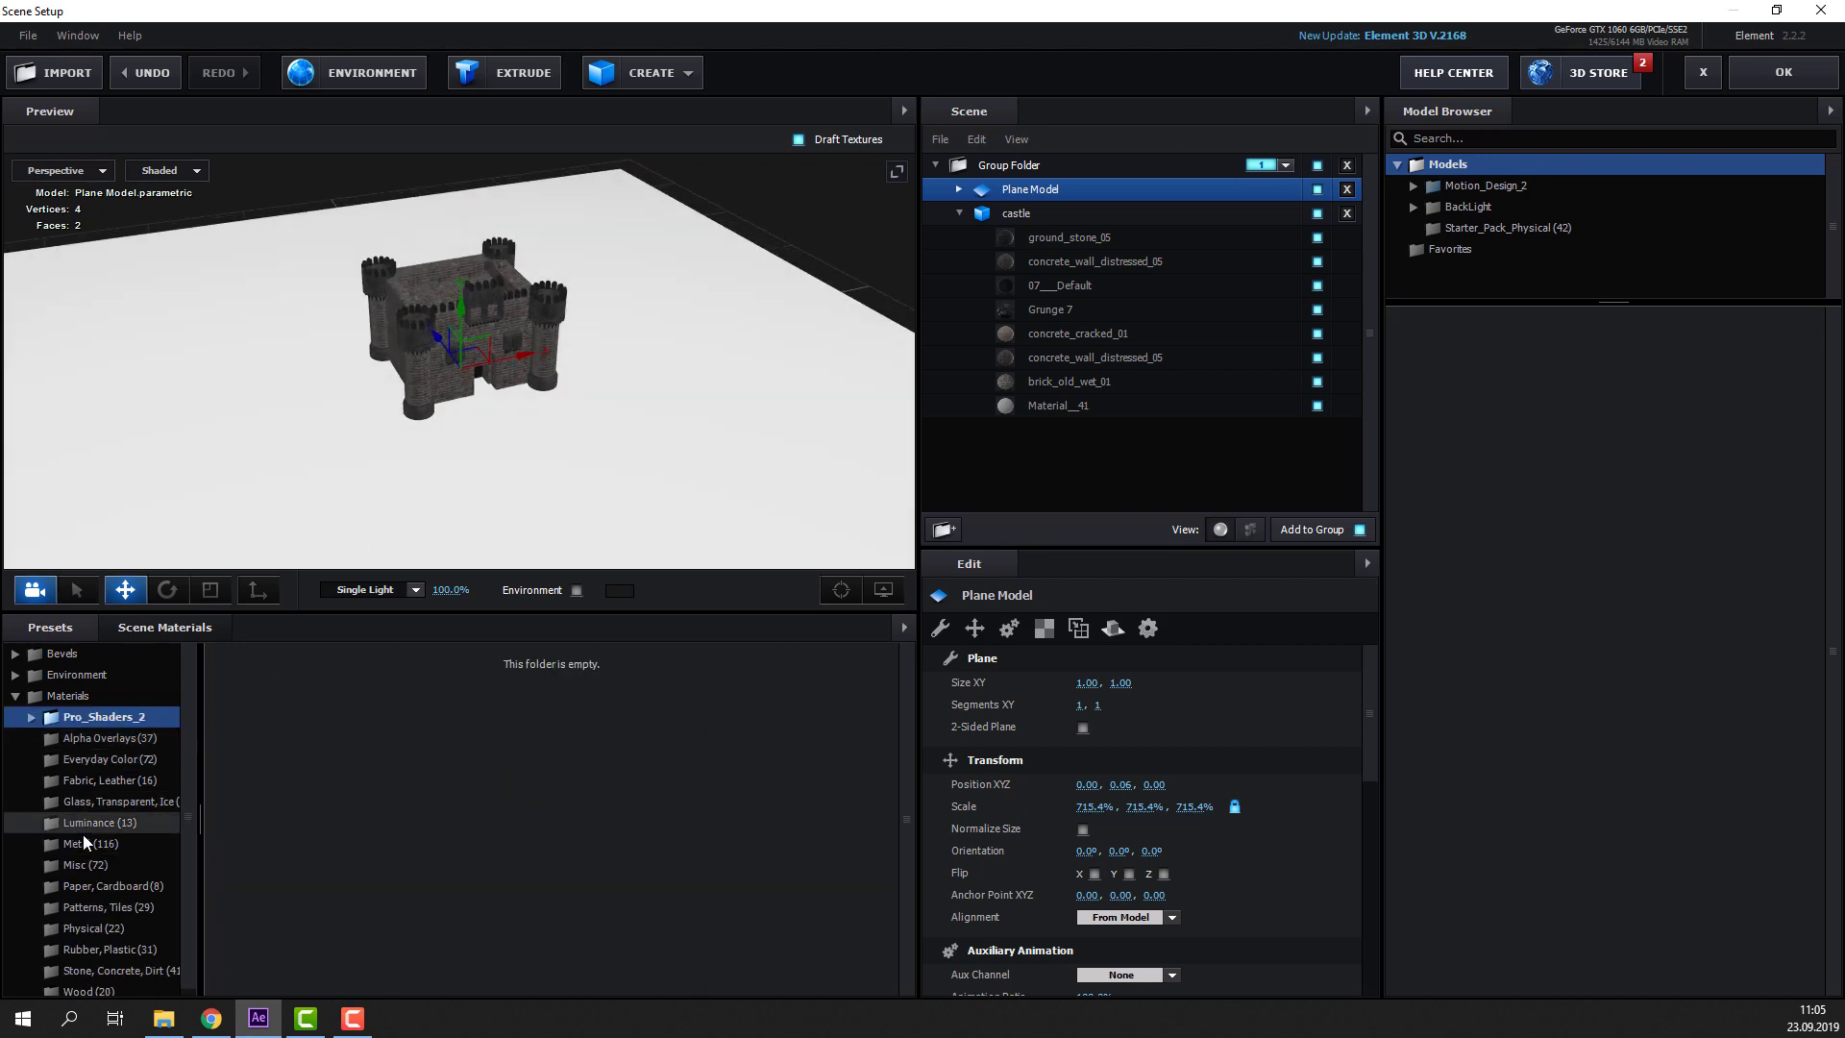
pyautogui.click(101, 924)
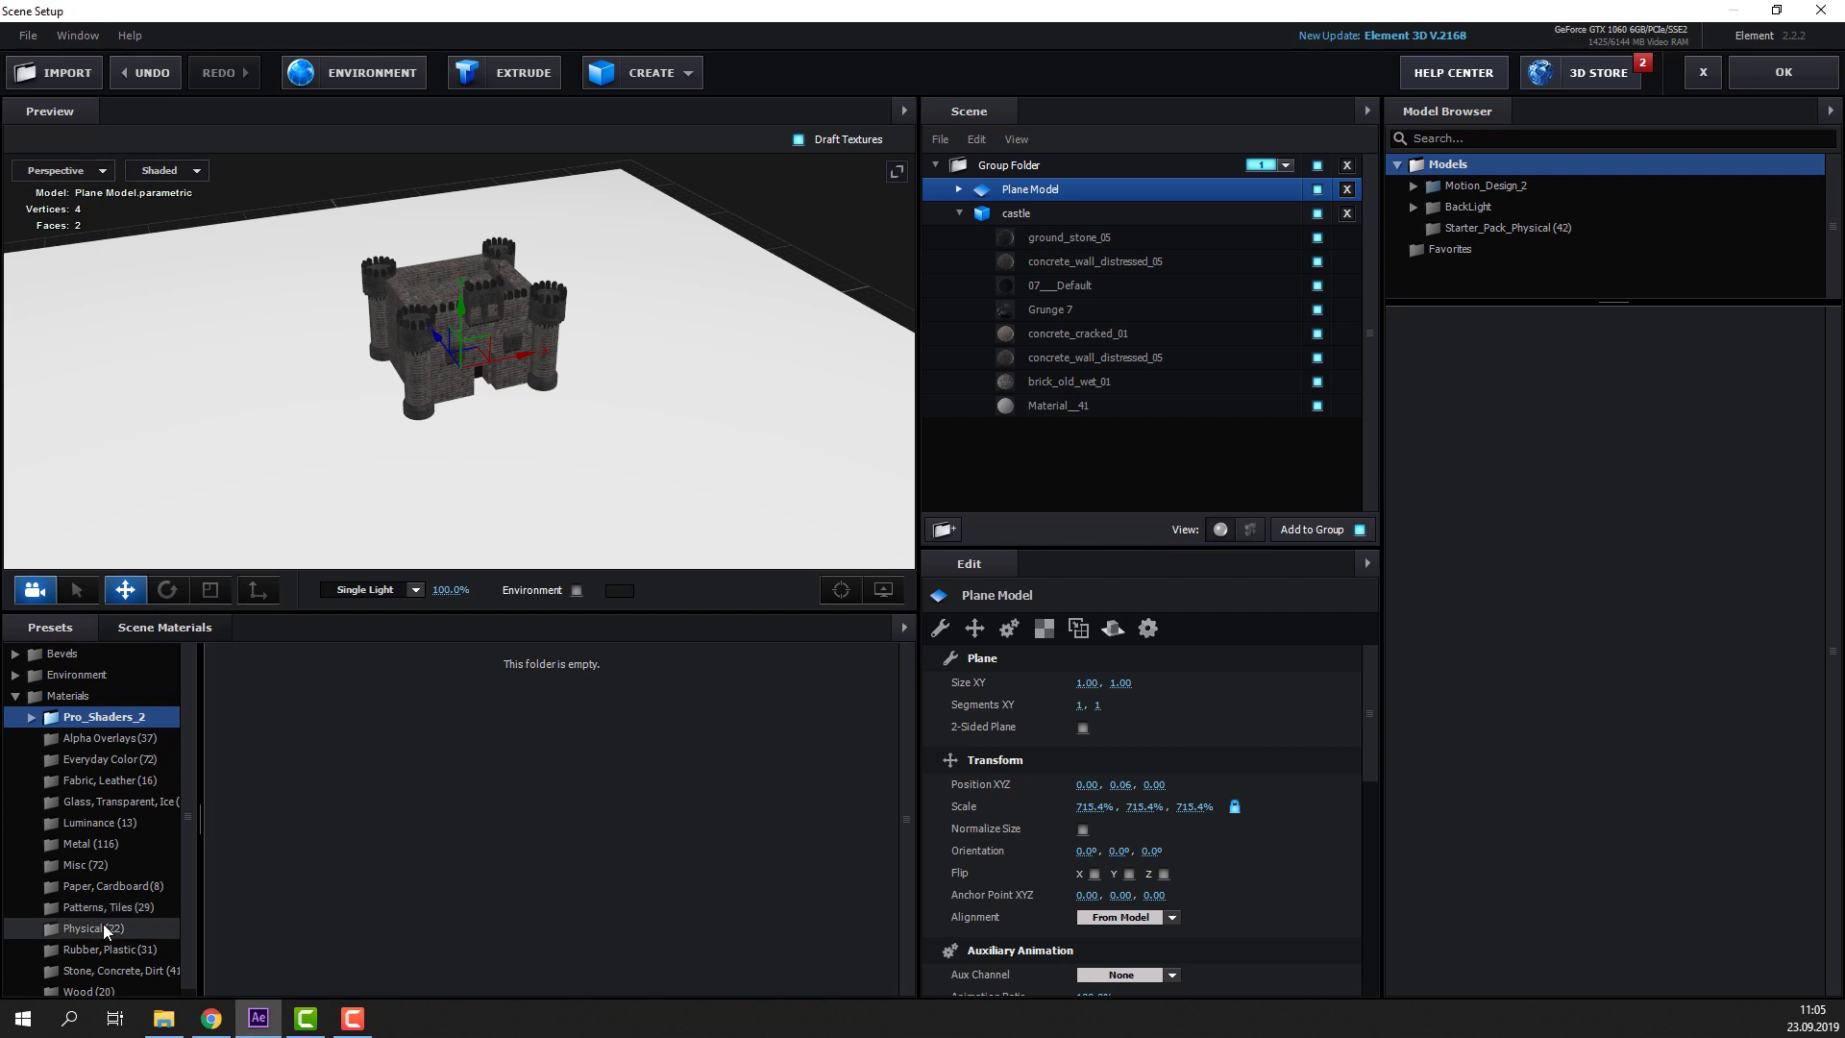
pyautogui.moveTo(546, 816); pyautogui.dragTo(666, 369)
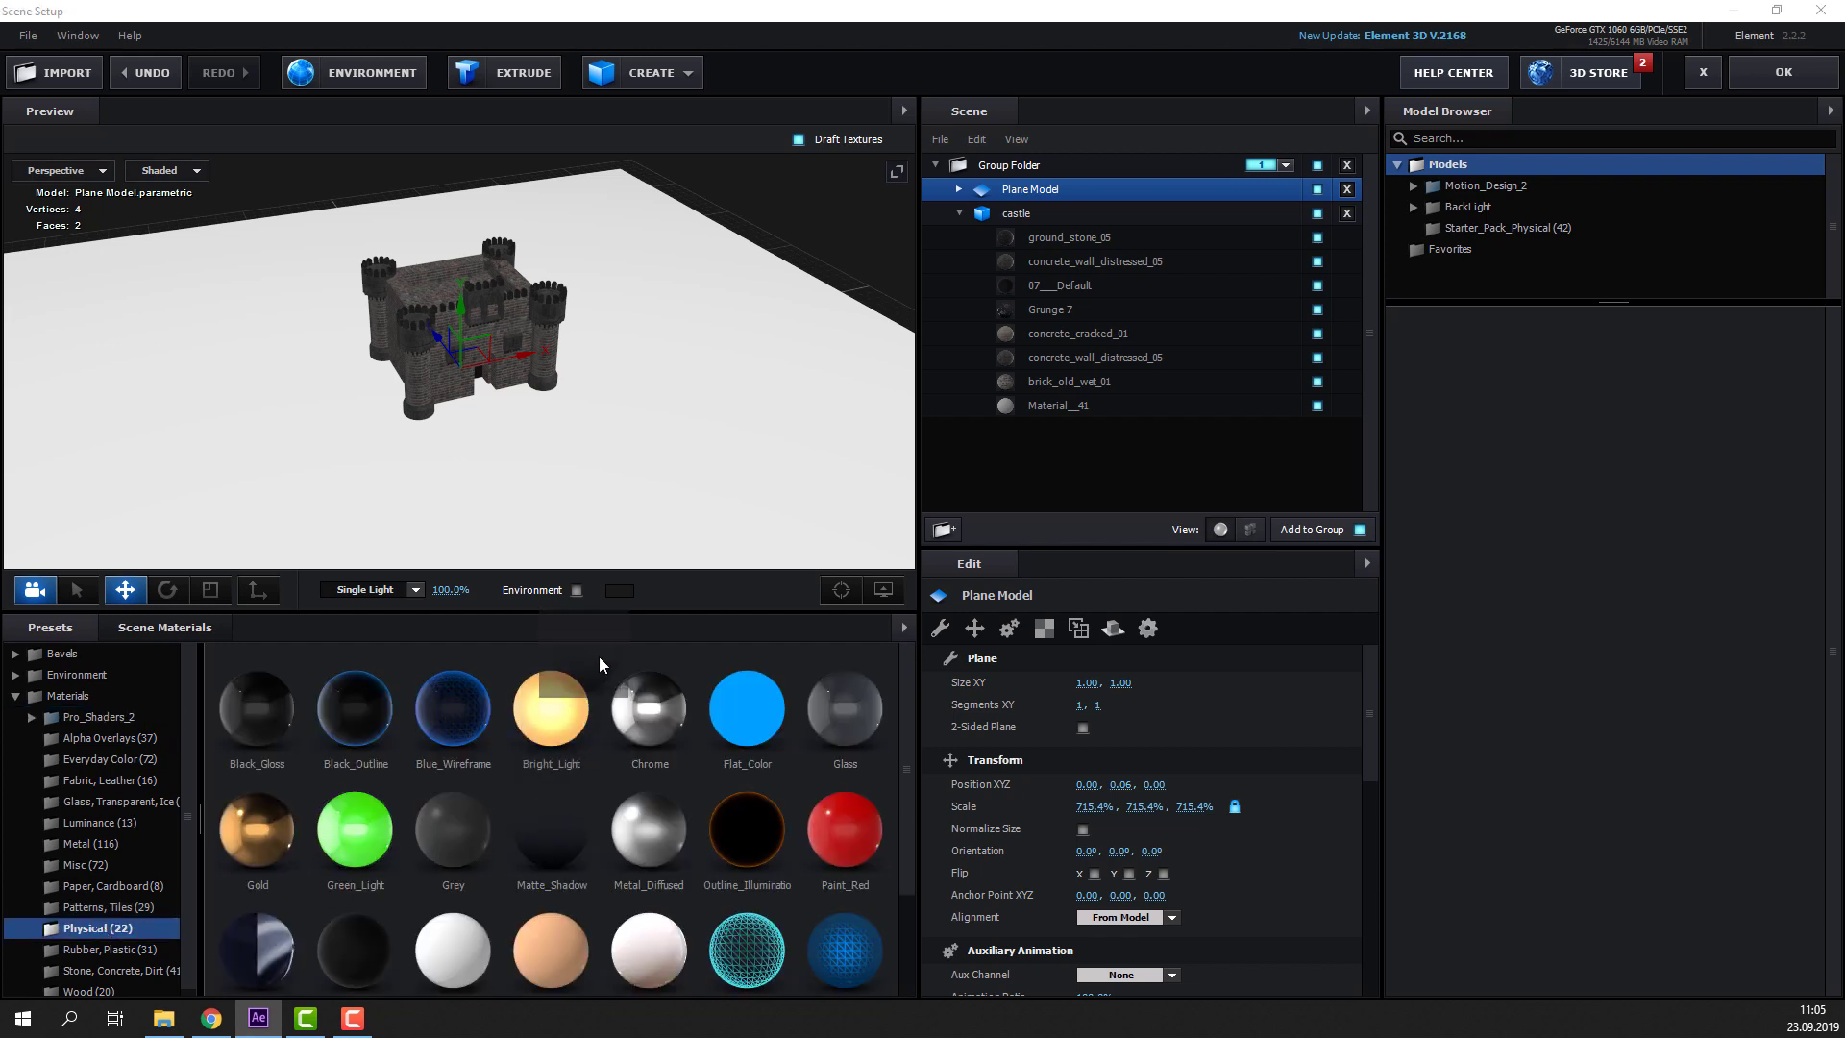
pyautogui.scroll(-3, 630, 395)
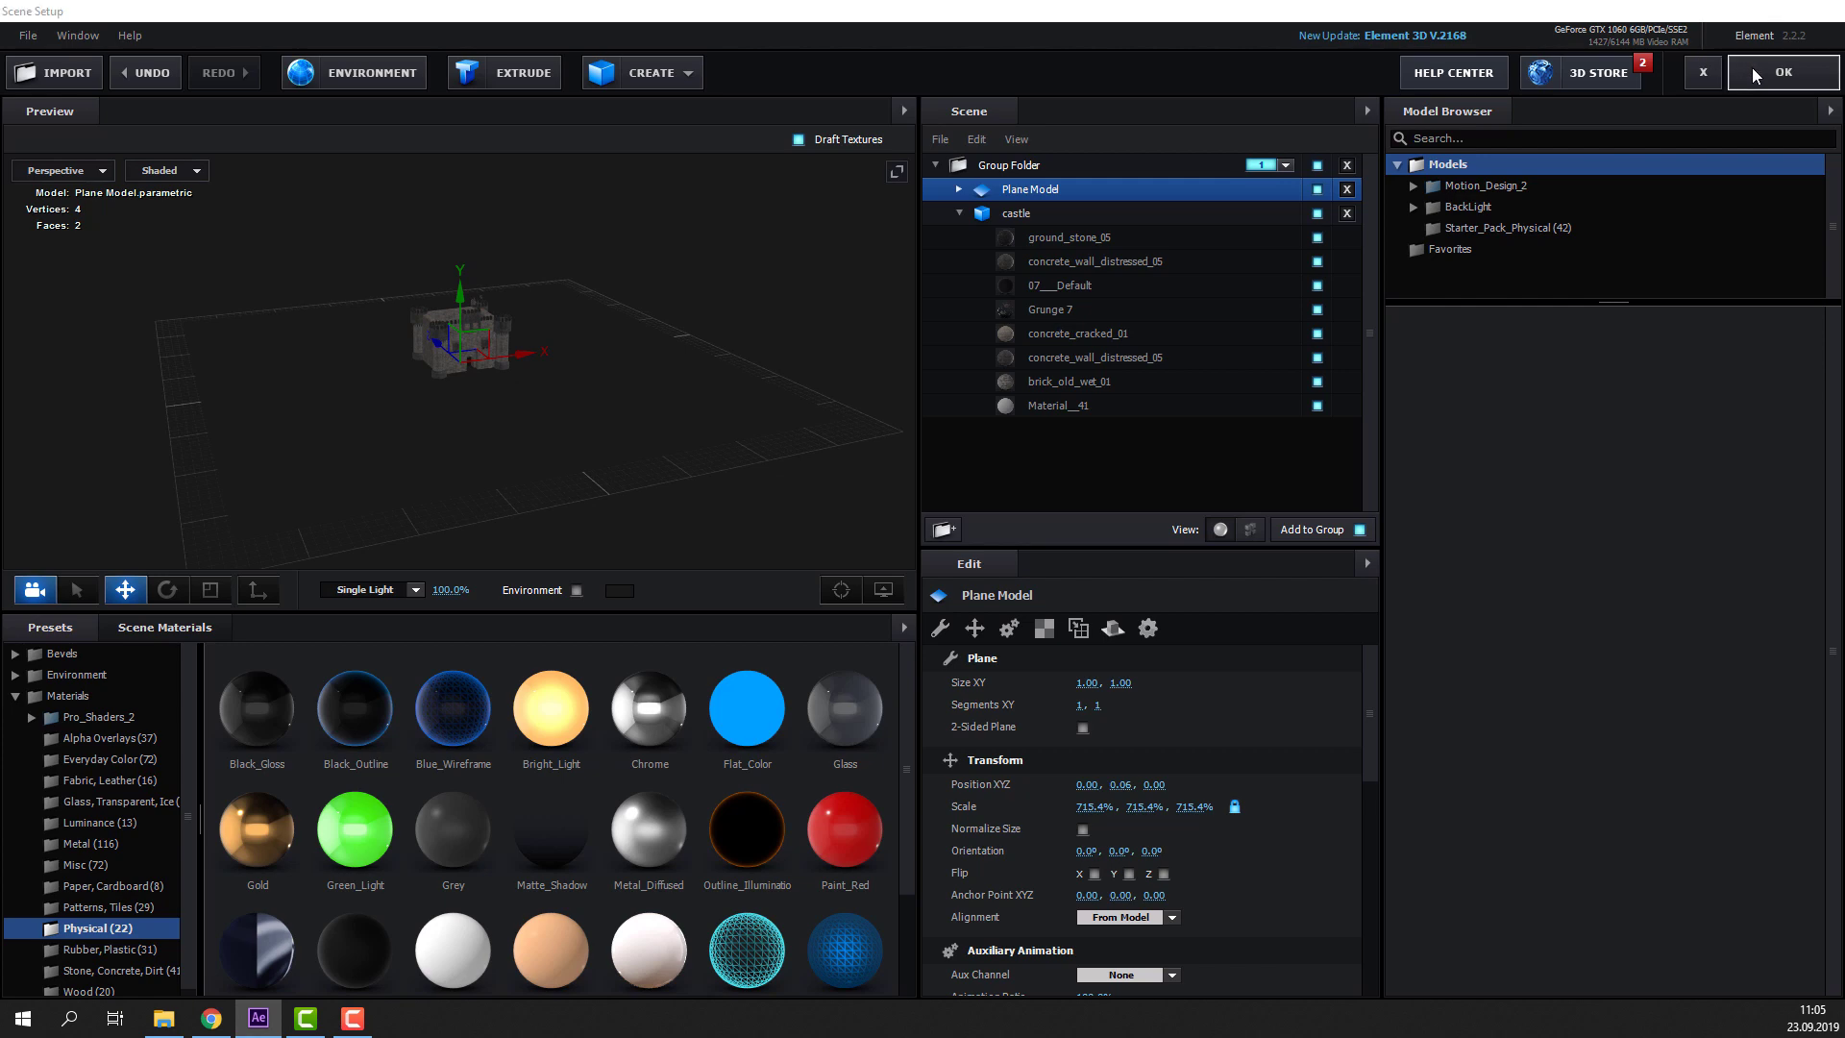
# Back in the composition, copy Track Null 1's Position value
pyautogui.click(1751, 75)
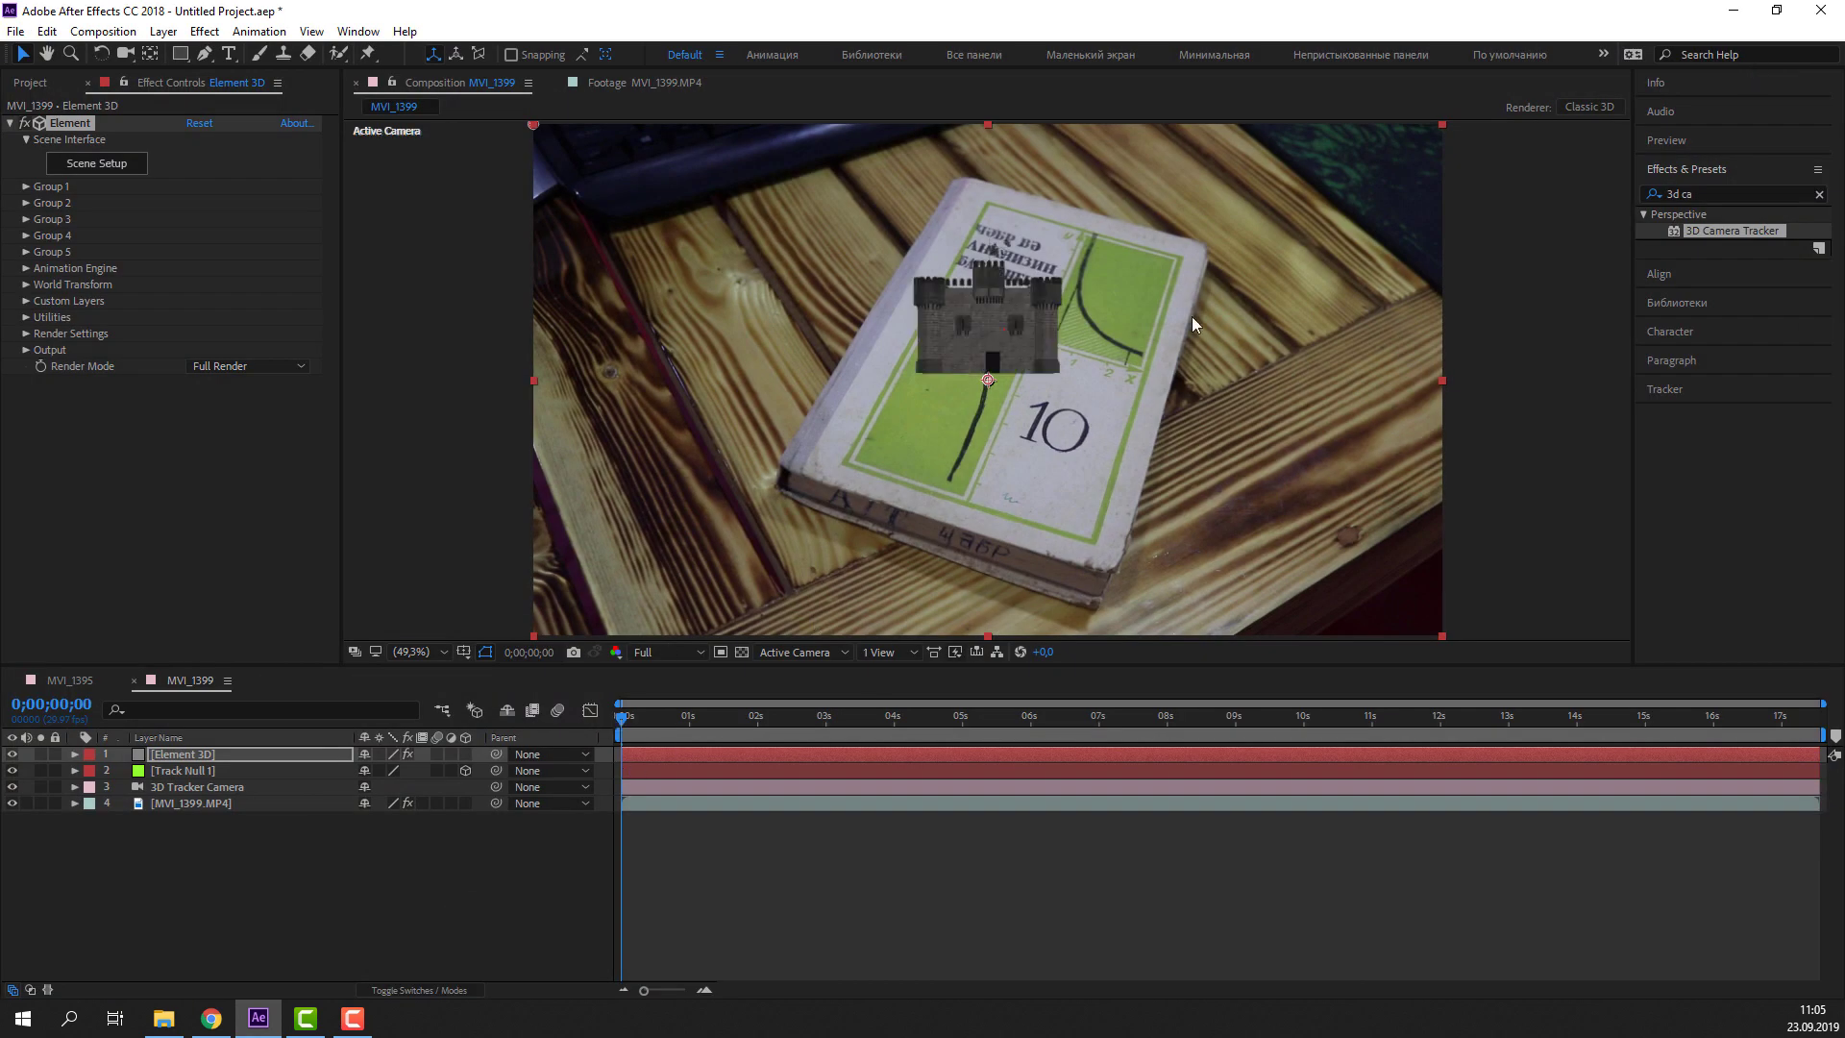
pyautogui.click(180, 771)
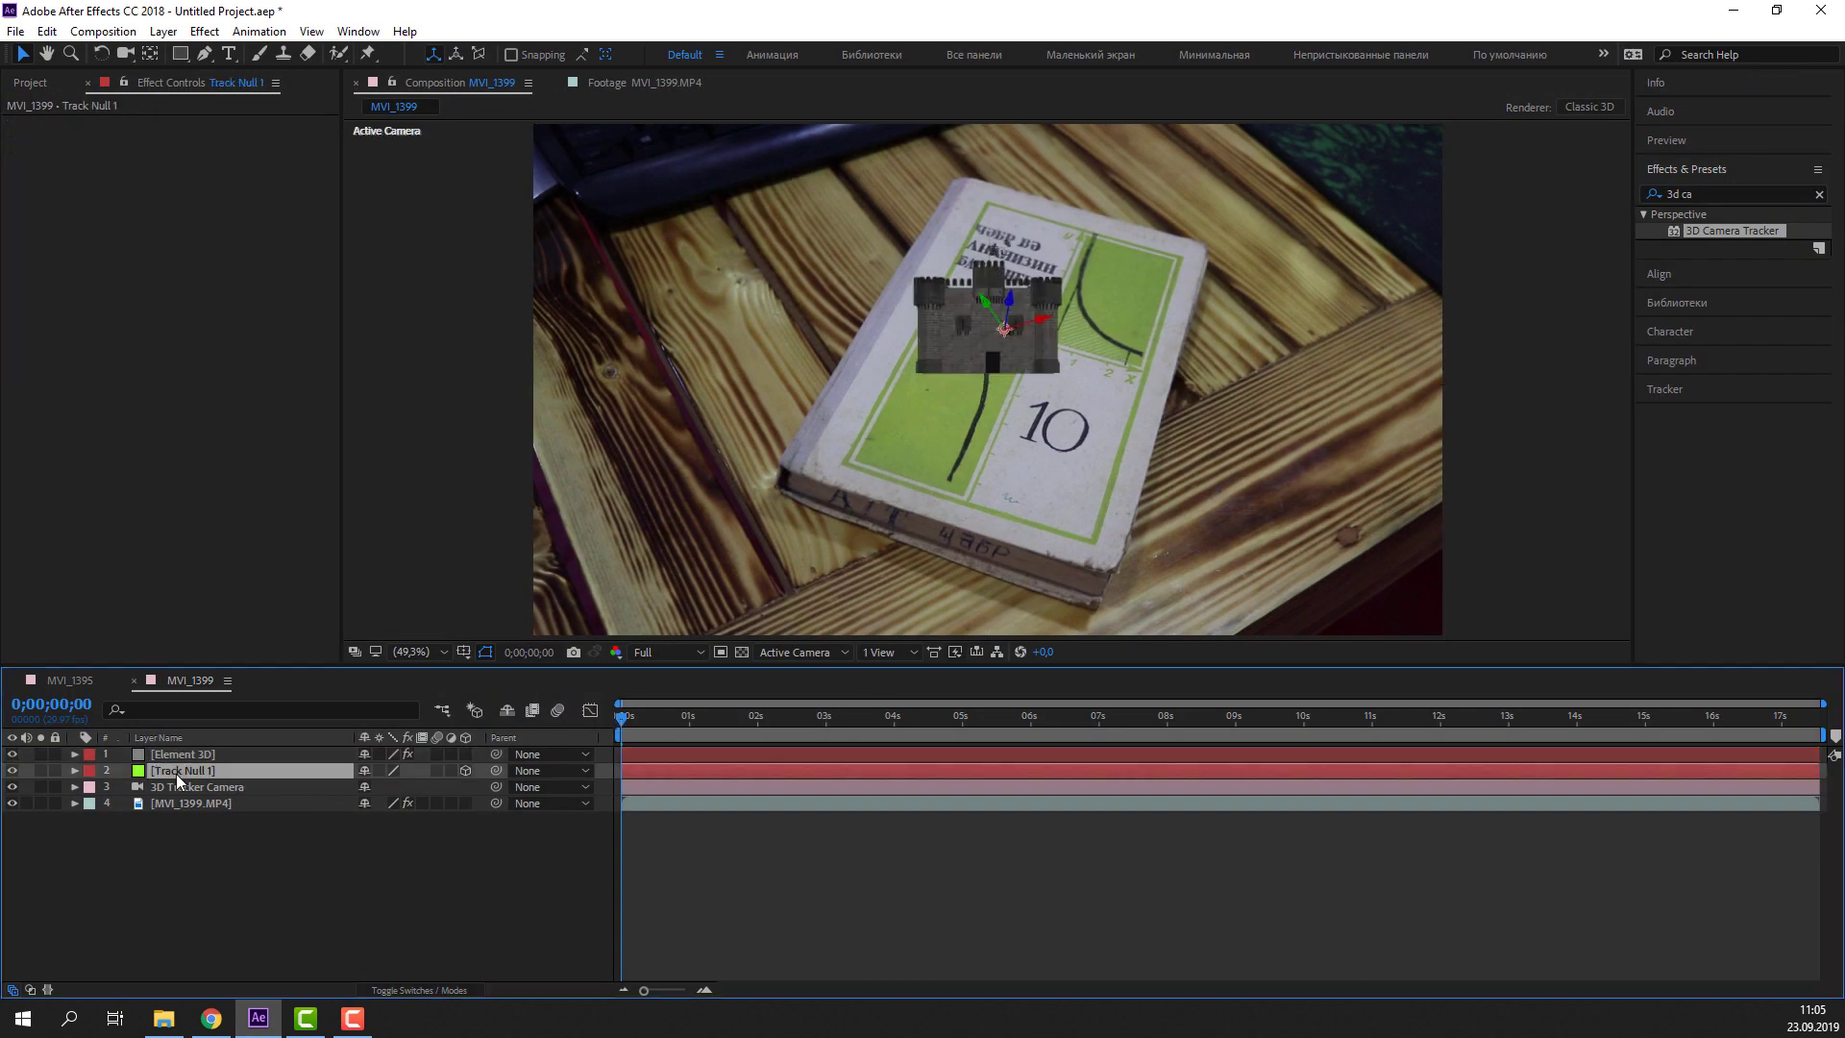
pyautogui.press('p')
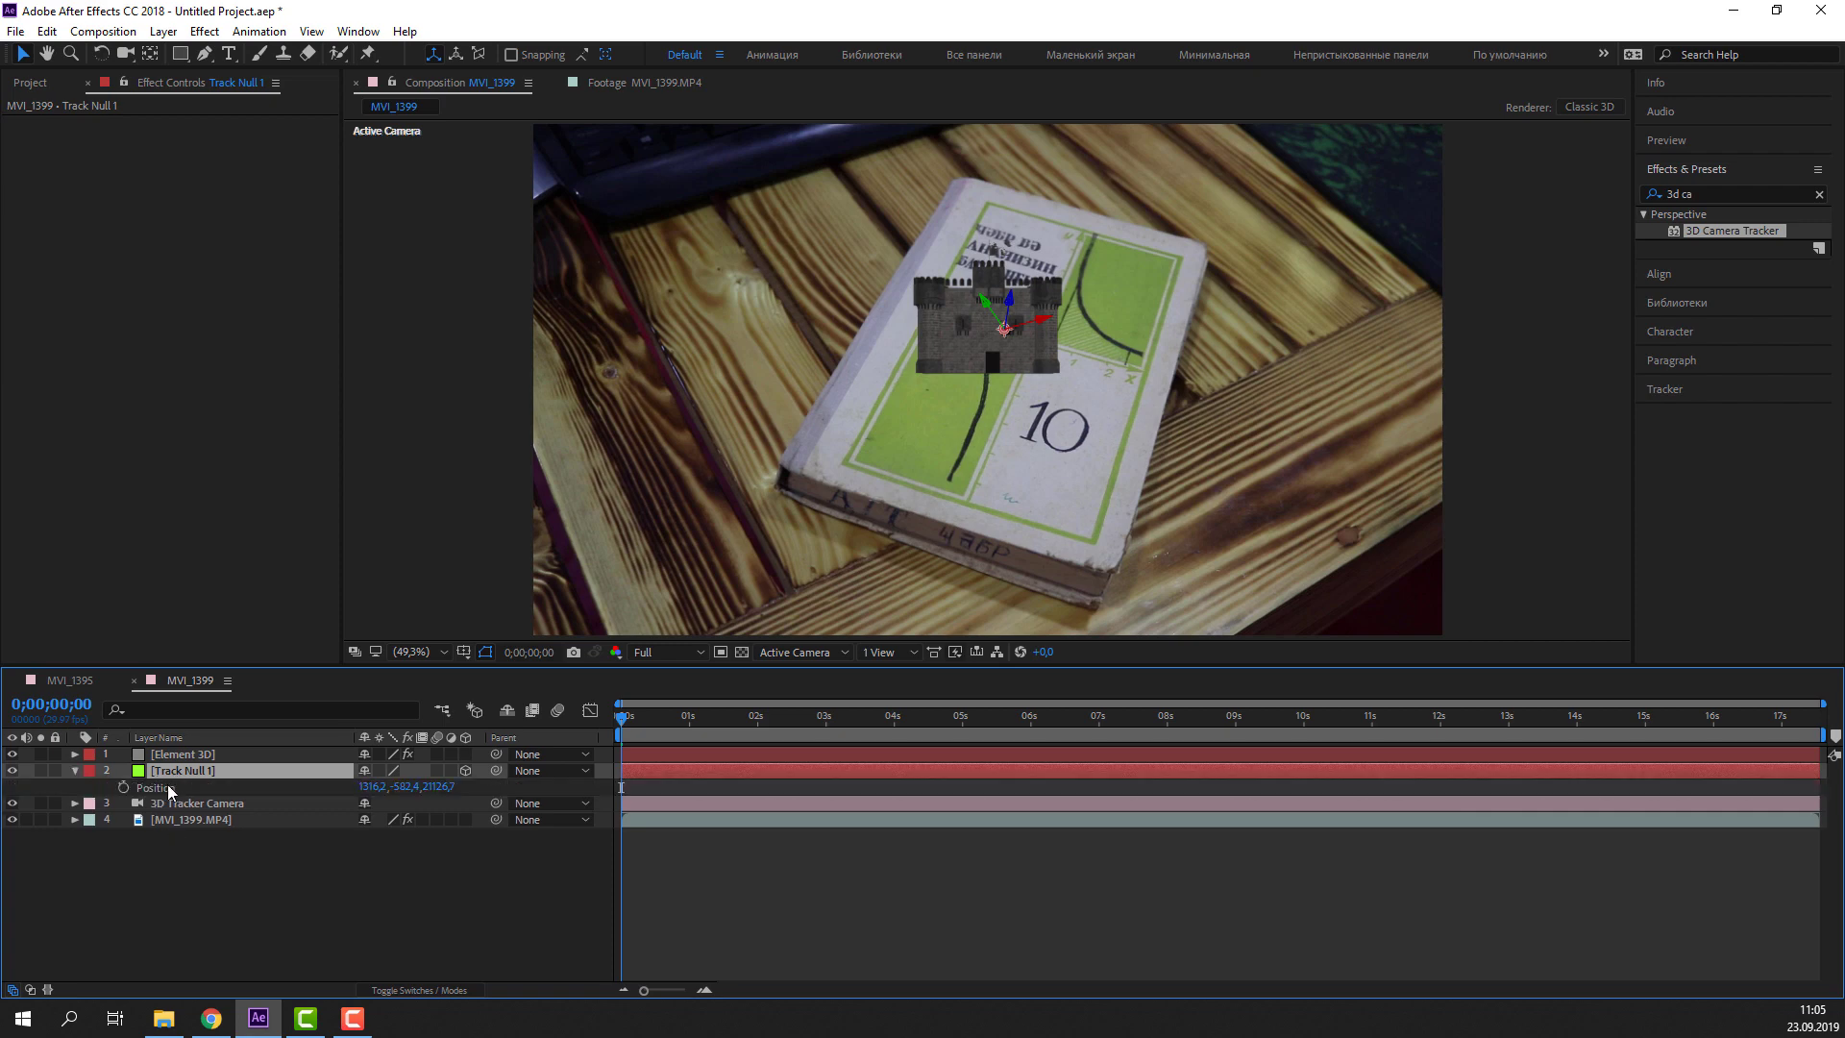
pyautogui.click(160, 792)
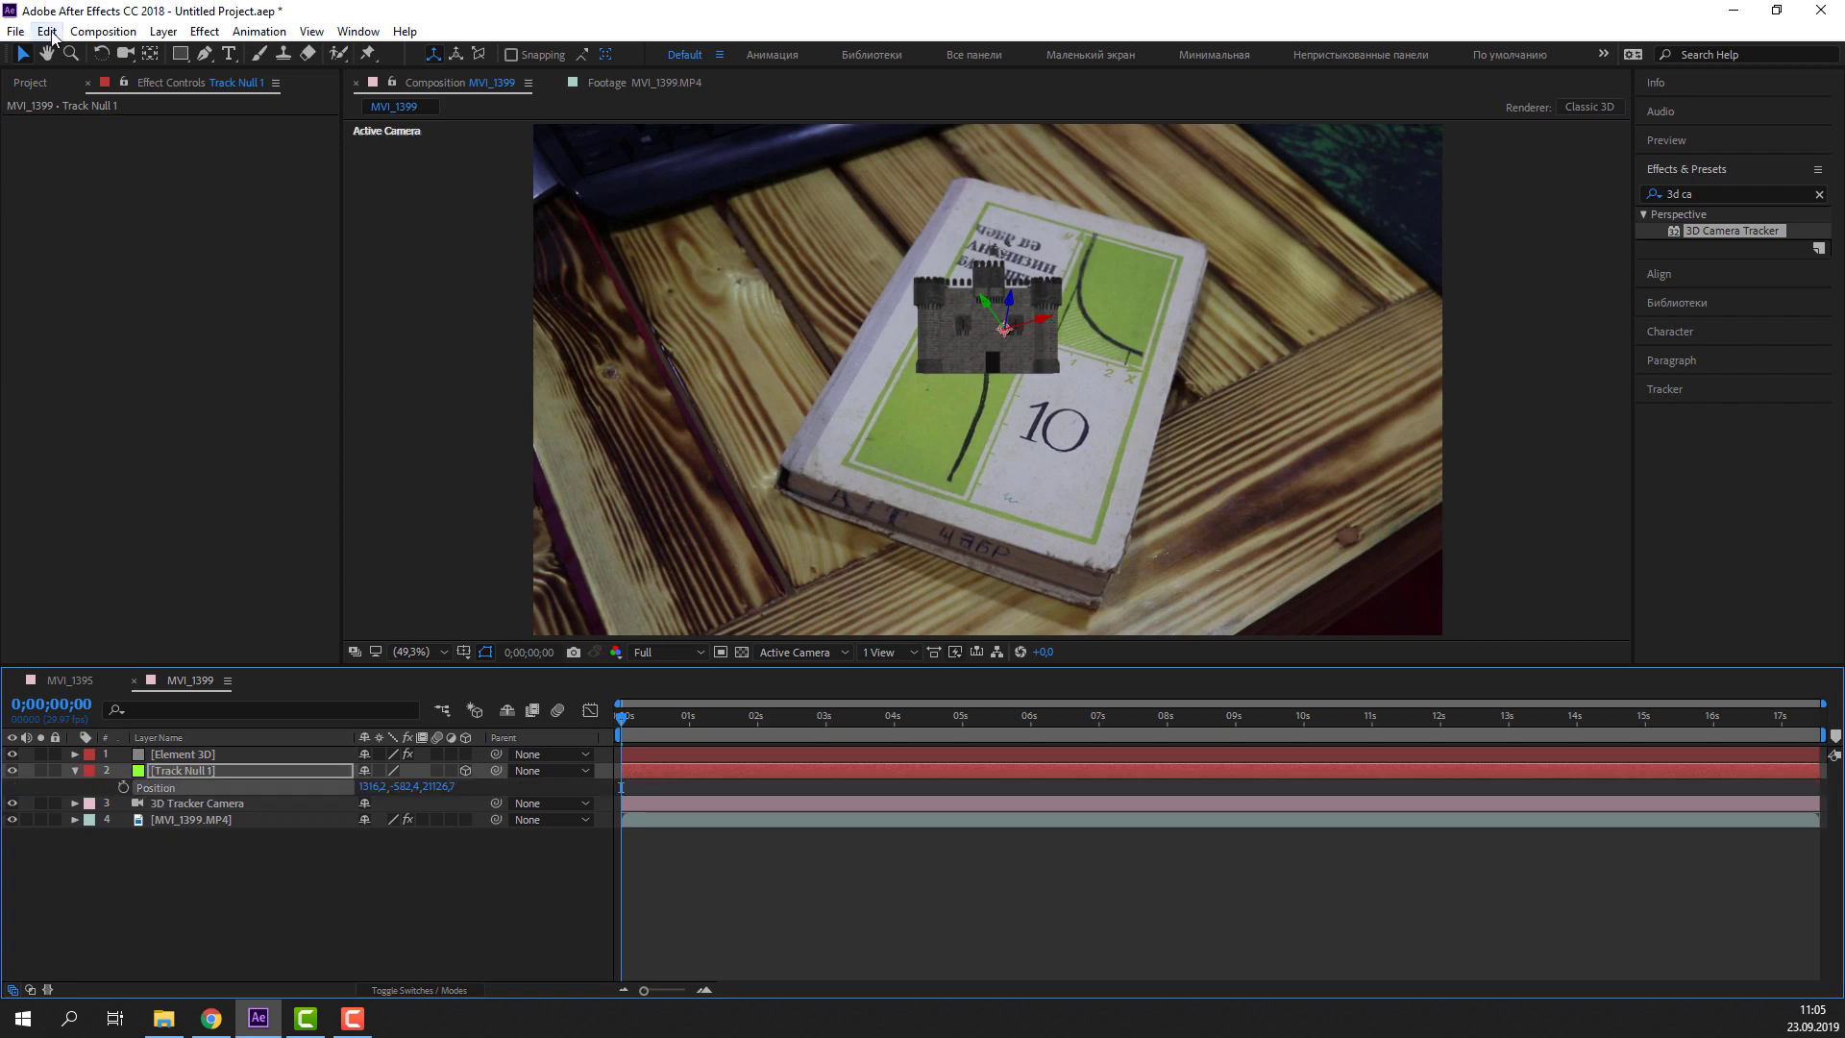
pyautogui.click(48, 32)
pyautogui.click(96, 139)
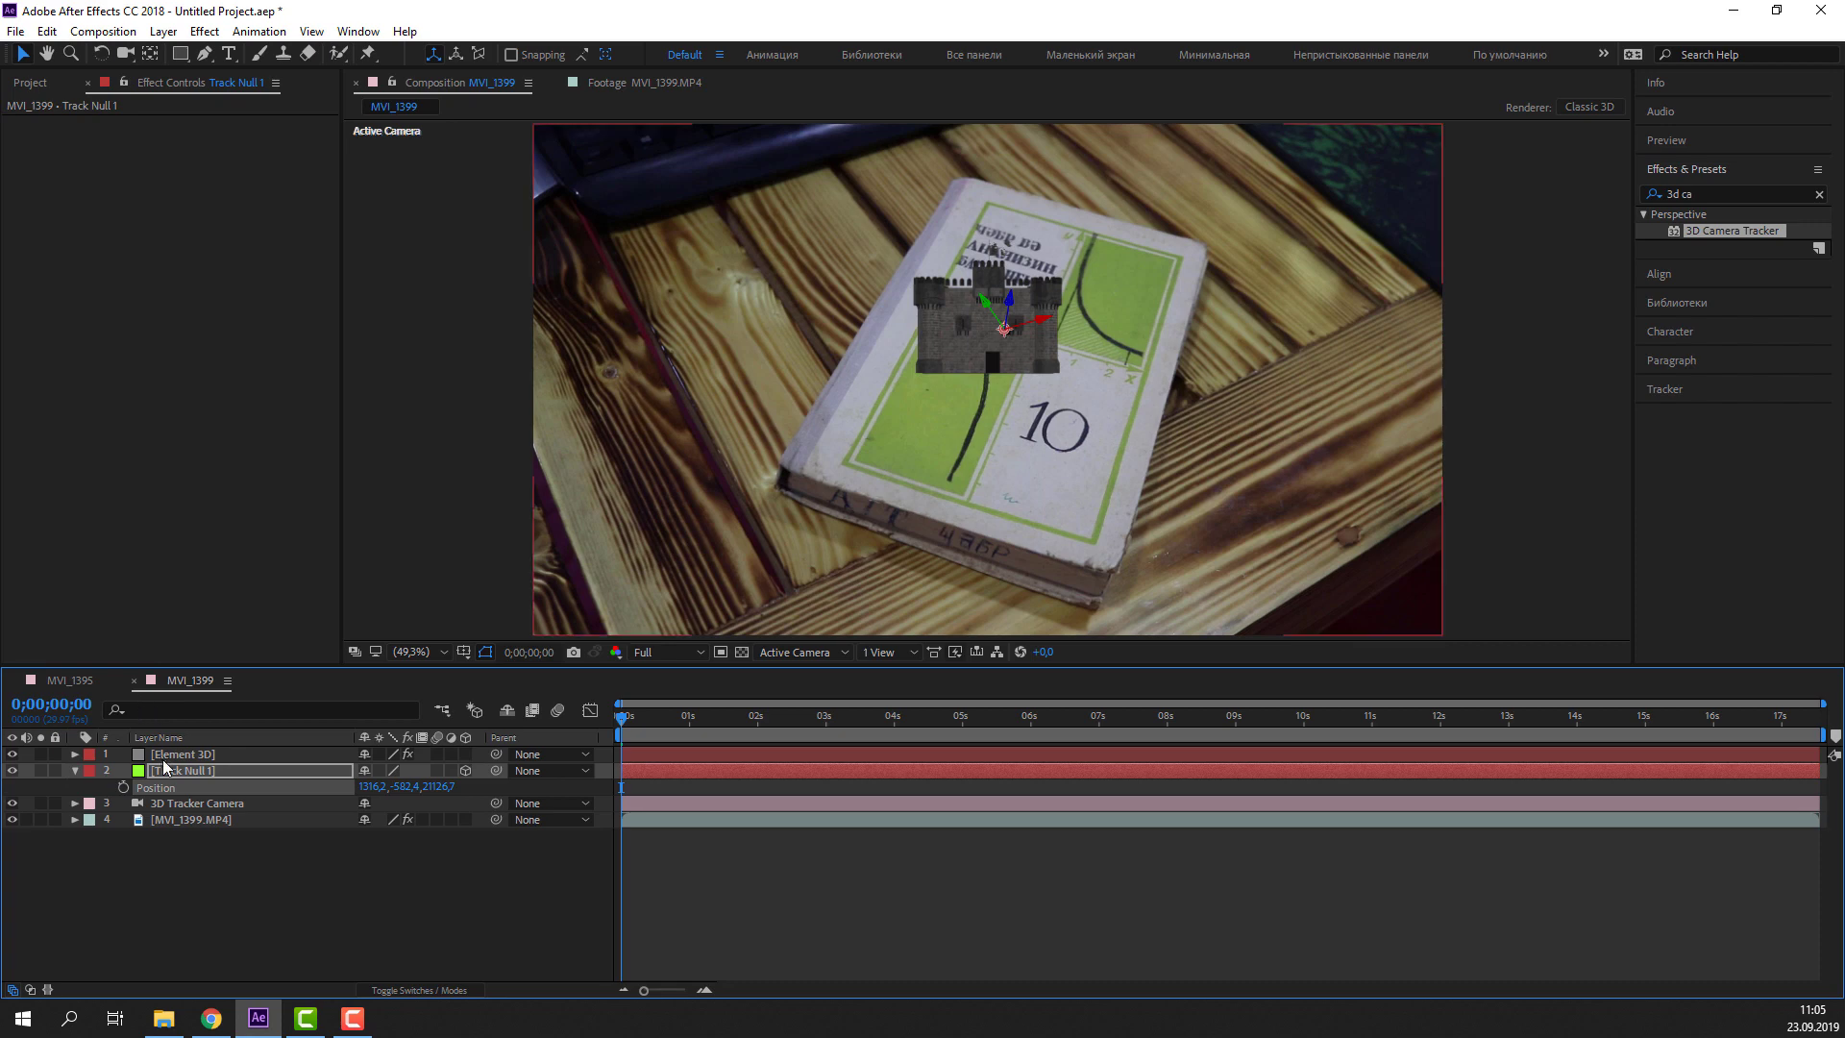
# Create a Group 1 Null that controls Element 3D's Group 1
pyautogui.click(169, 755)
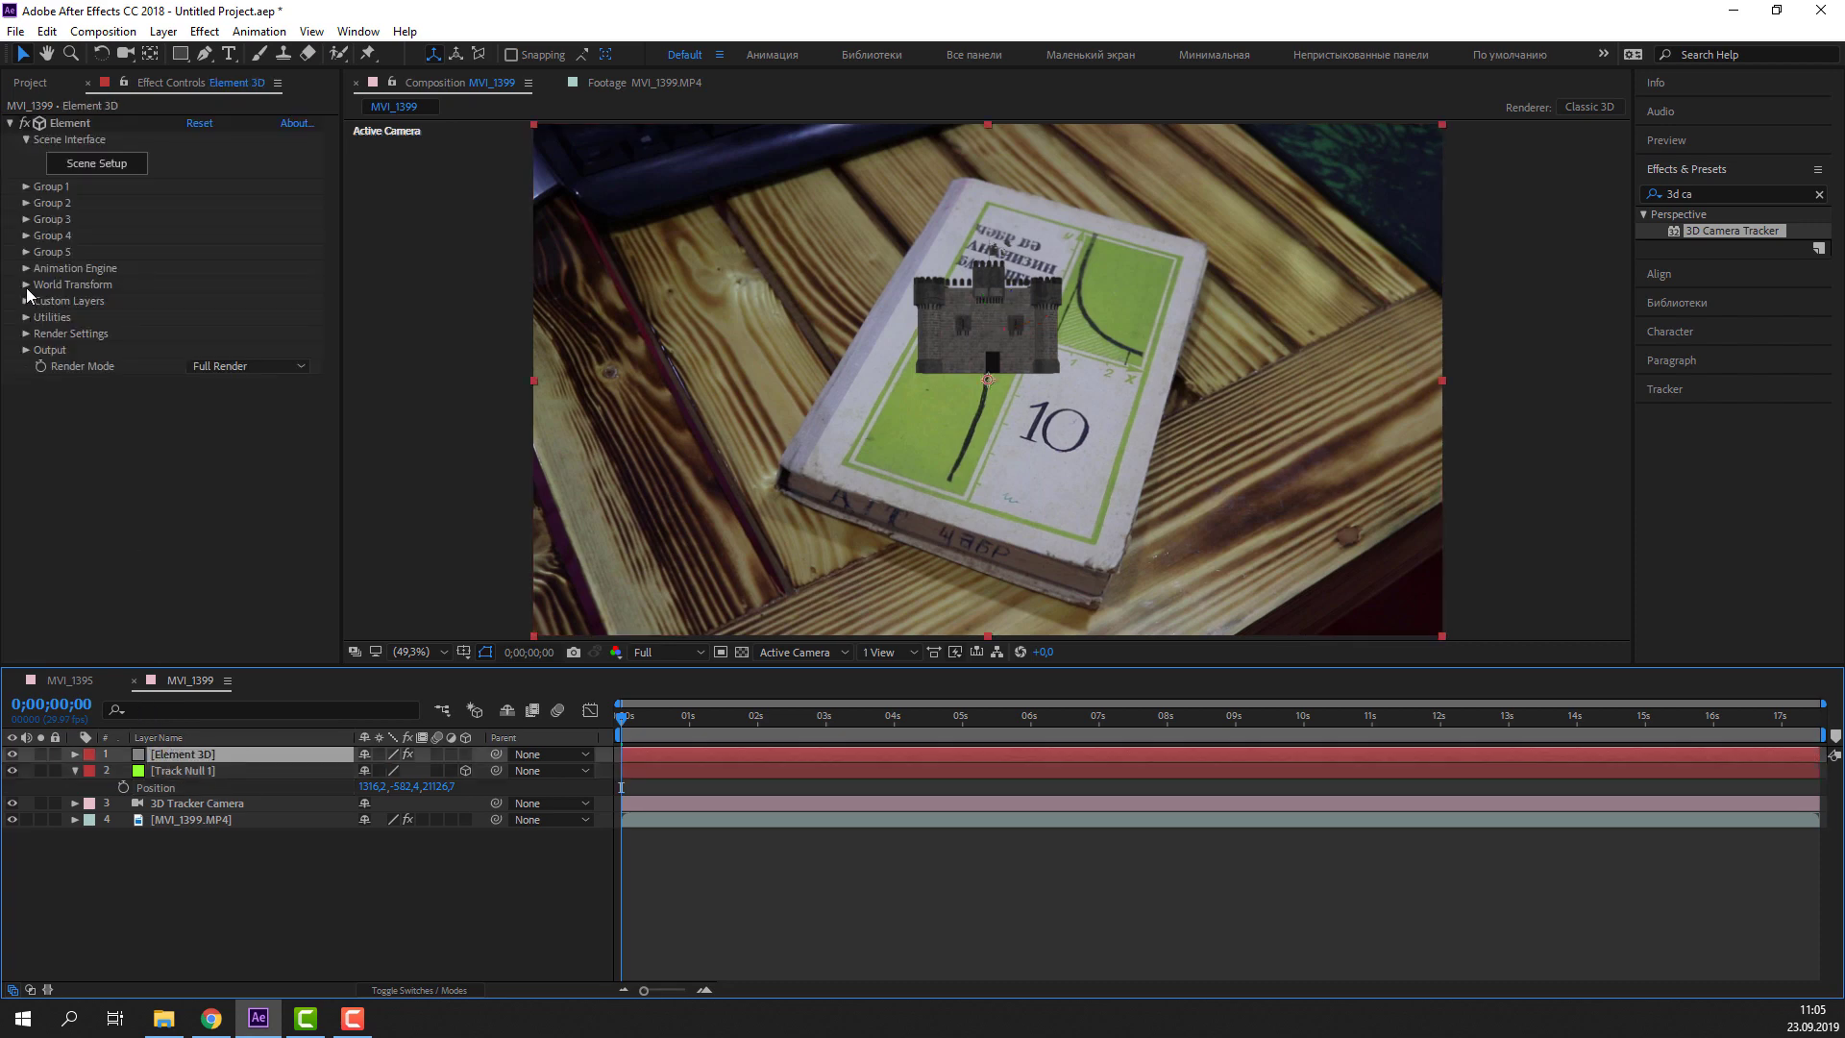
pyautogui.click(26, 187)
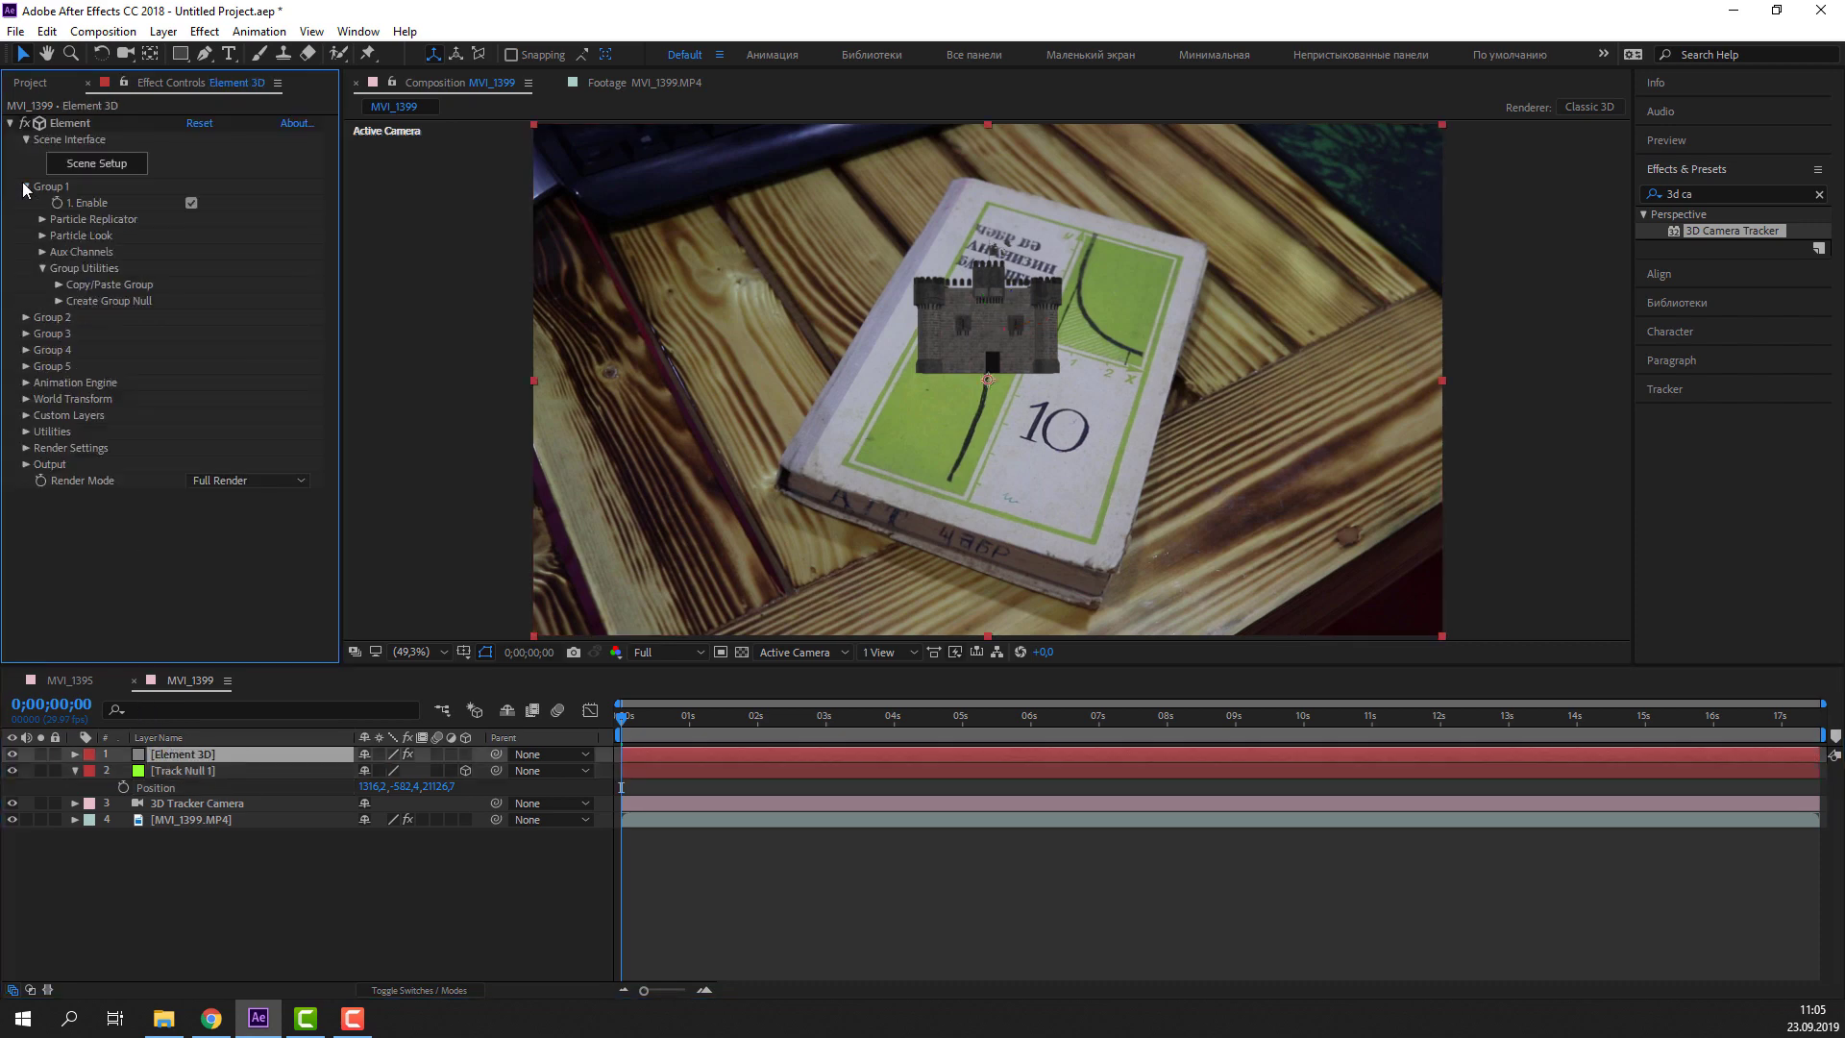
pyautogui.click(59, 302)
pyautogui.click(103, 326)
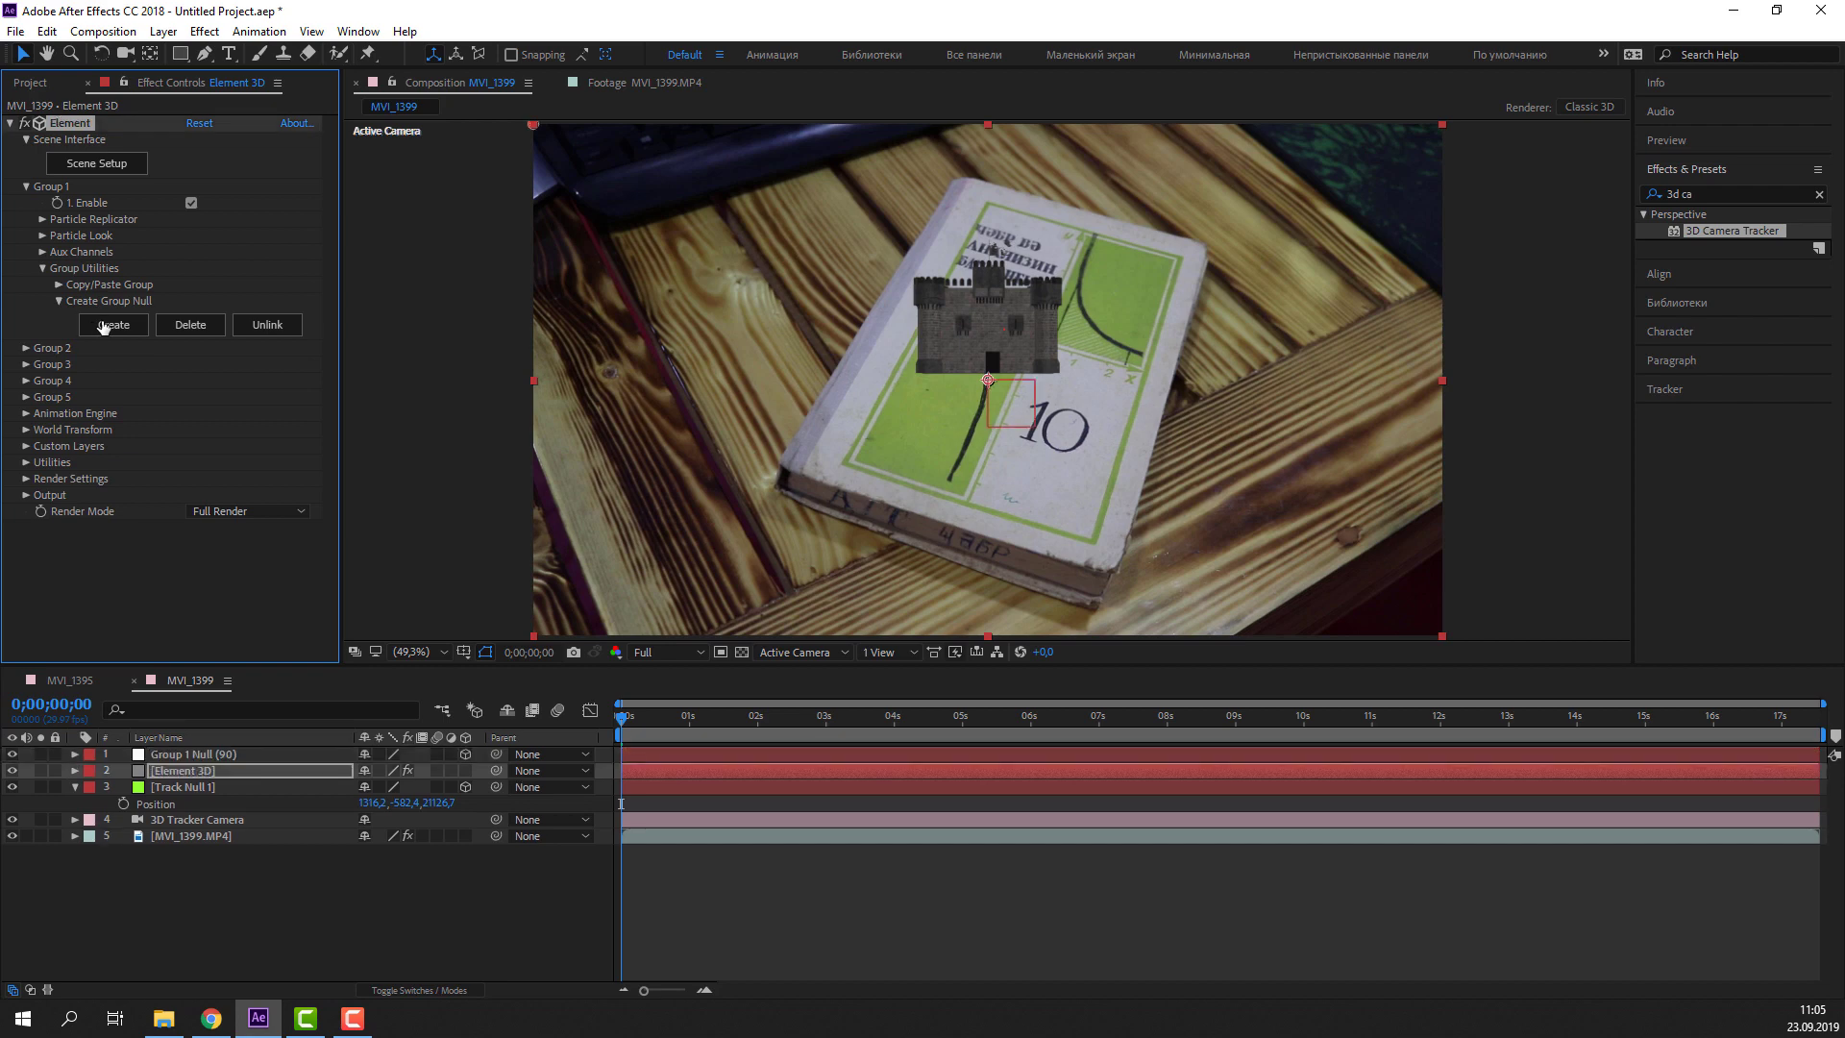
# Select Group 1 Null (90)'s Position, undoing an accidental deletion of the layer
pyautogui.click(186, 753)
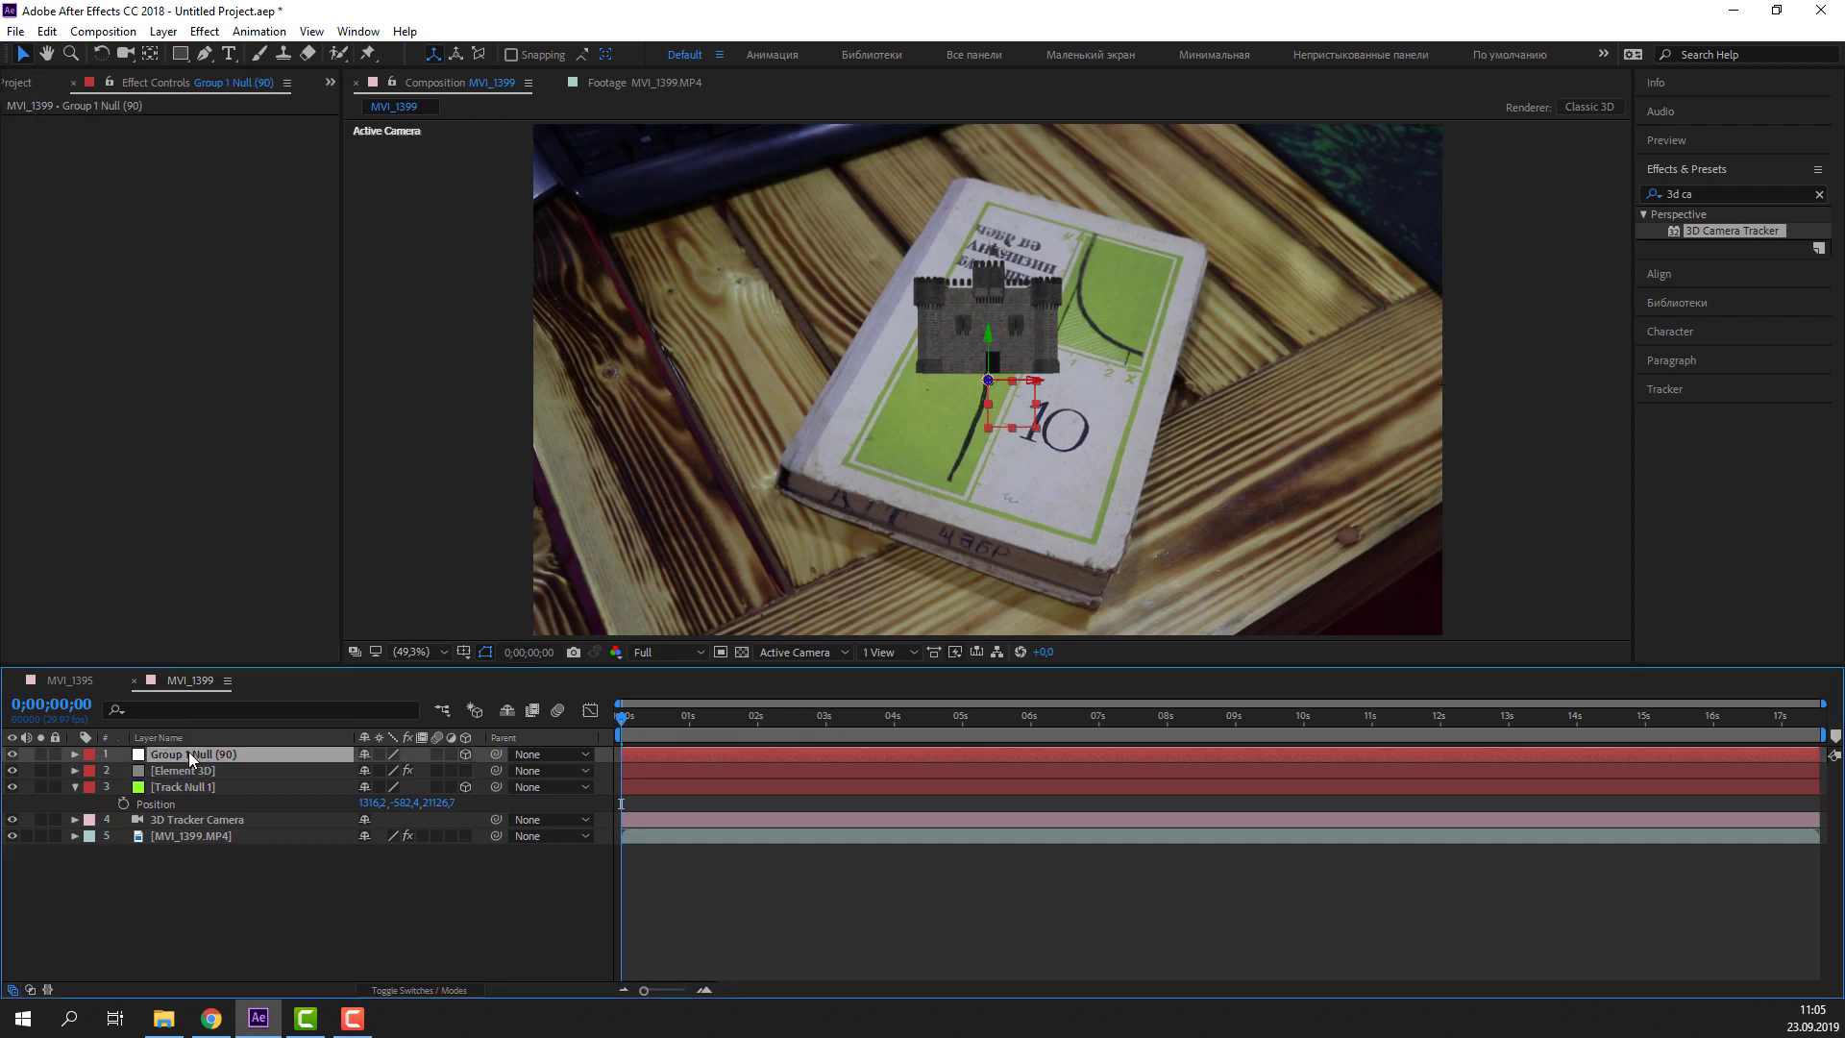
pyautogui.press('p')
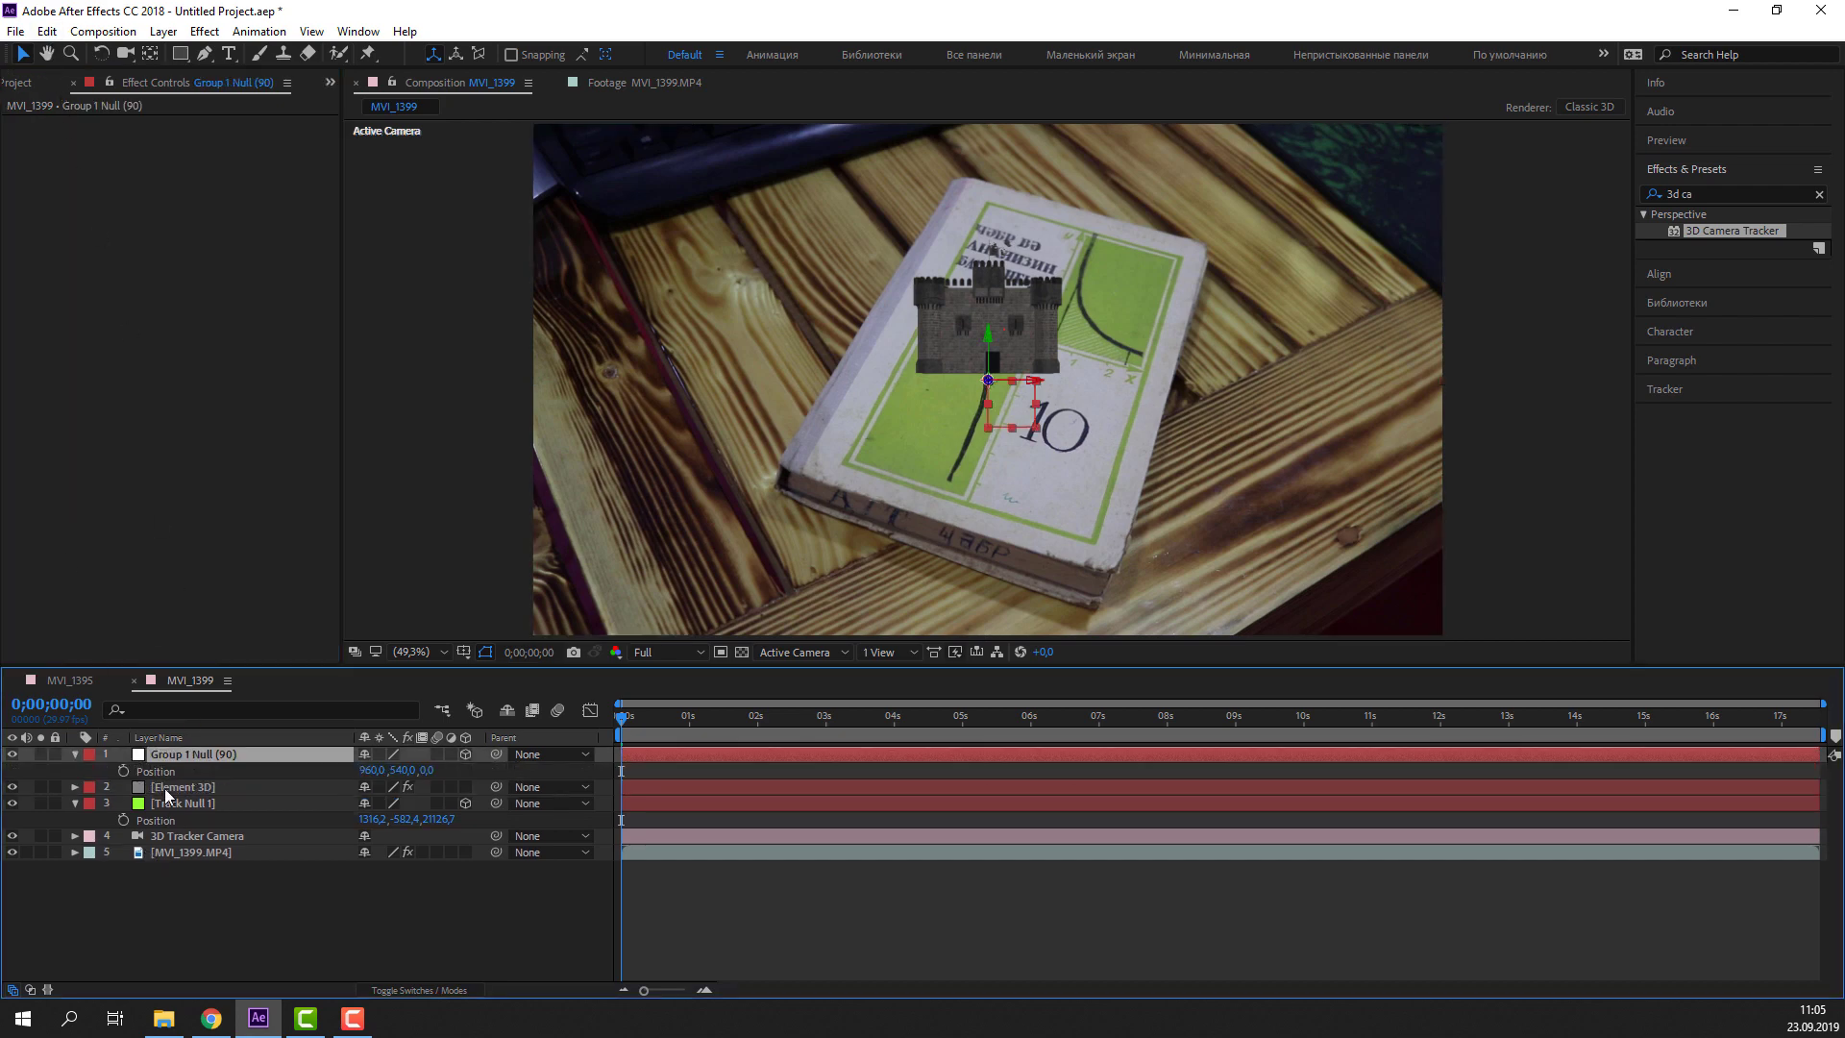
pyautogui.click(155, 773)
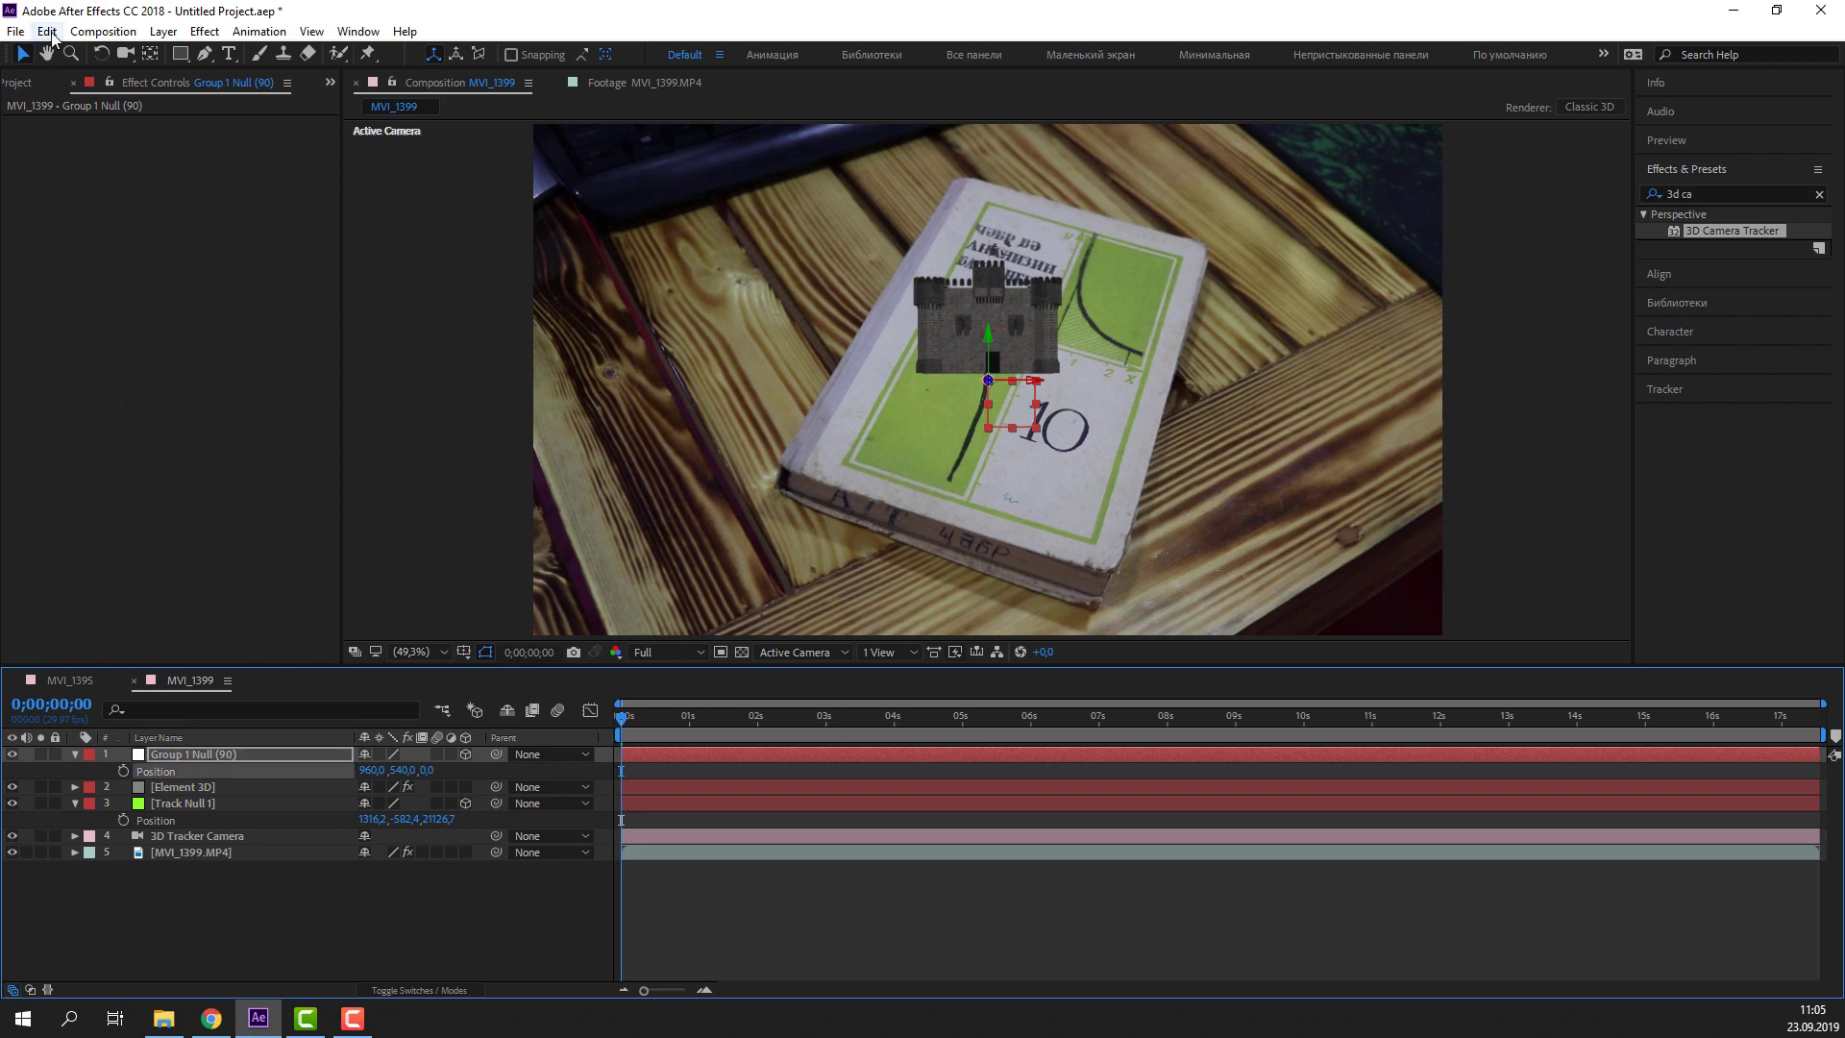
pyautogui.click(47, 31)
pyautogui.click(63, 251)
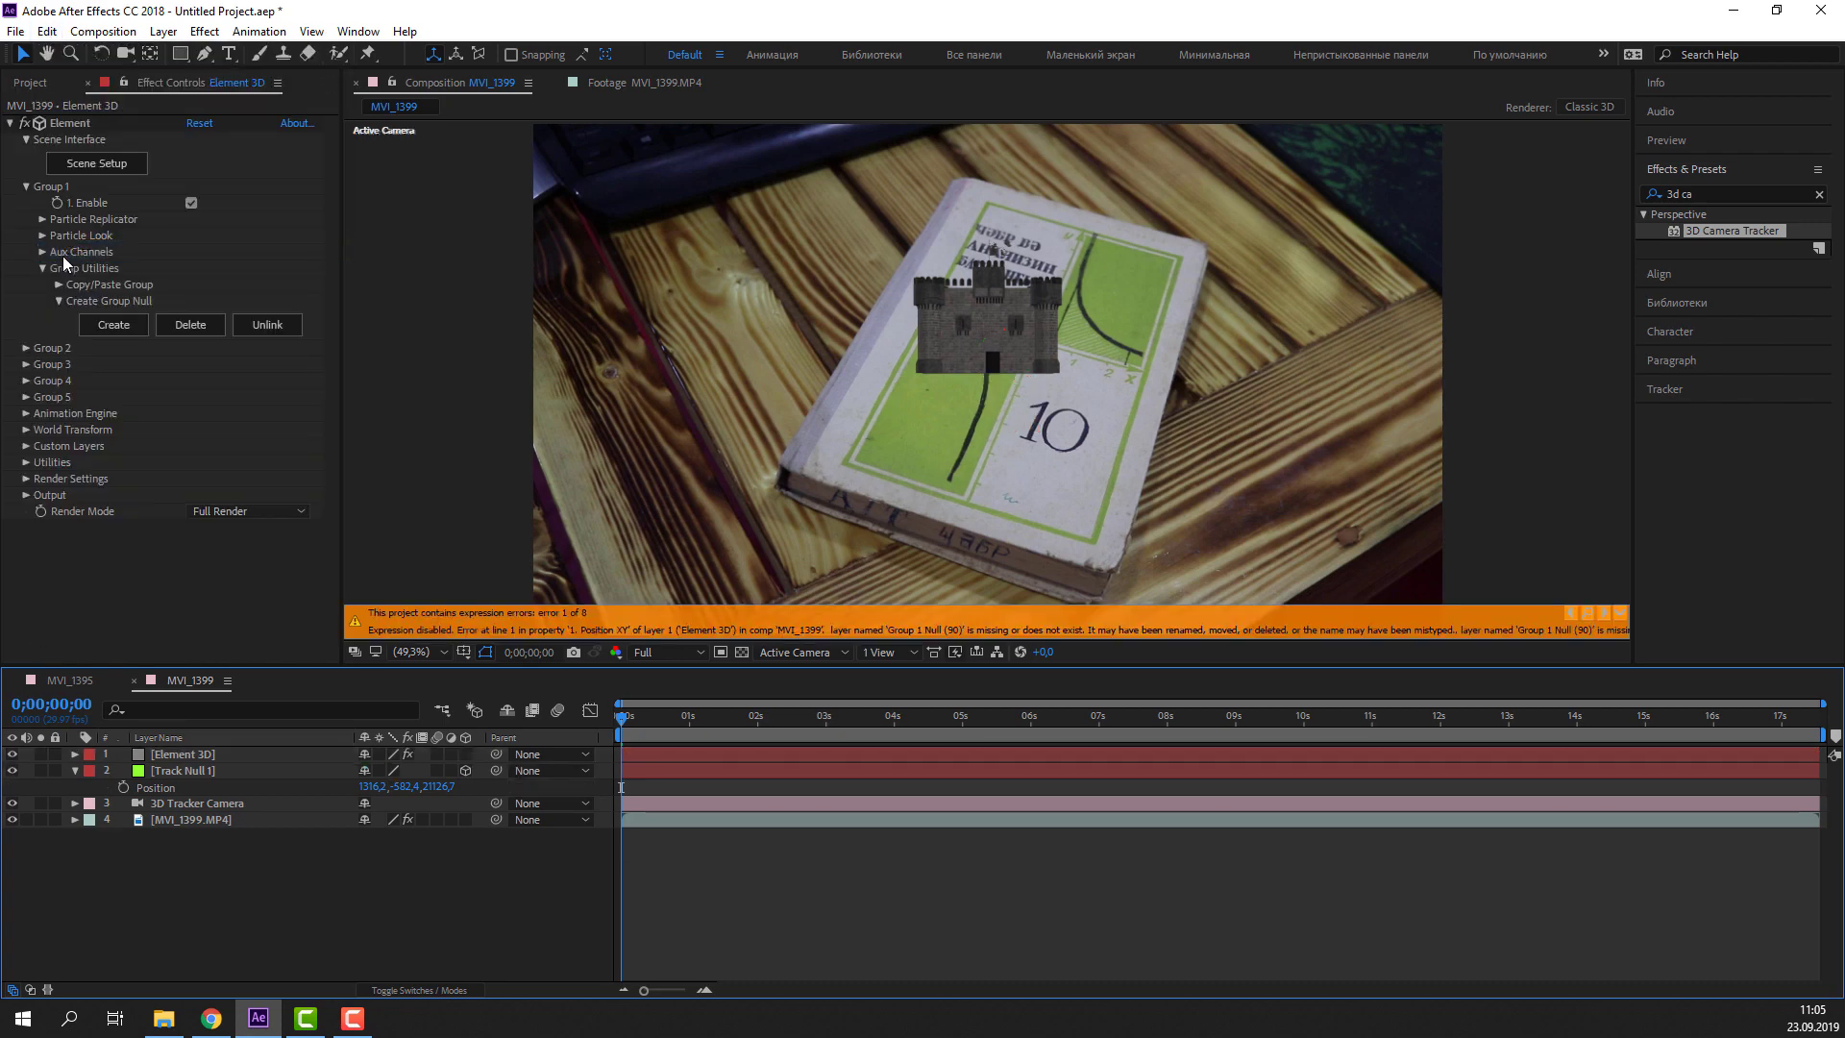
pyautogui.hotkey('ctrl', 'z')
# Reveal both nulls' Position properties and select Group 1 Null's Position to receive the value
pyautogui.click(229, 755)
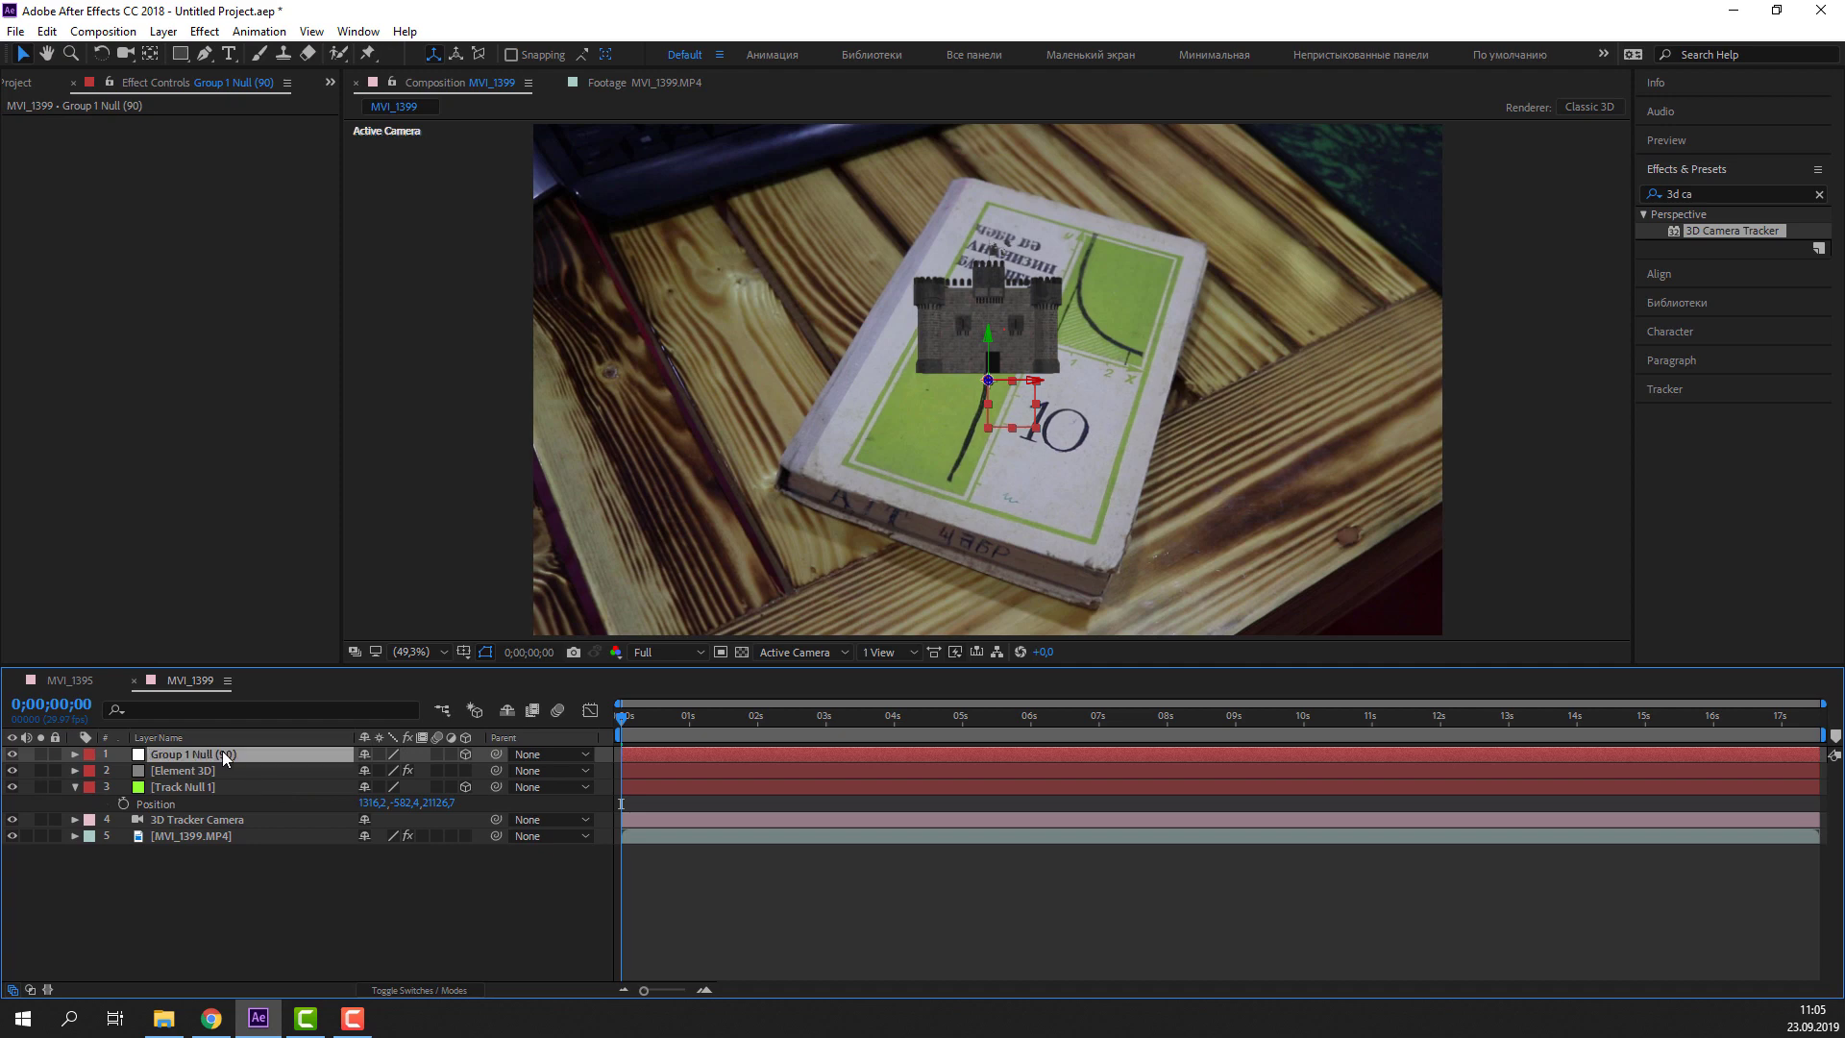
pyautogui.press('p')
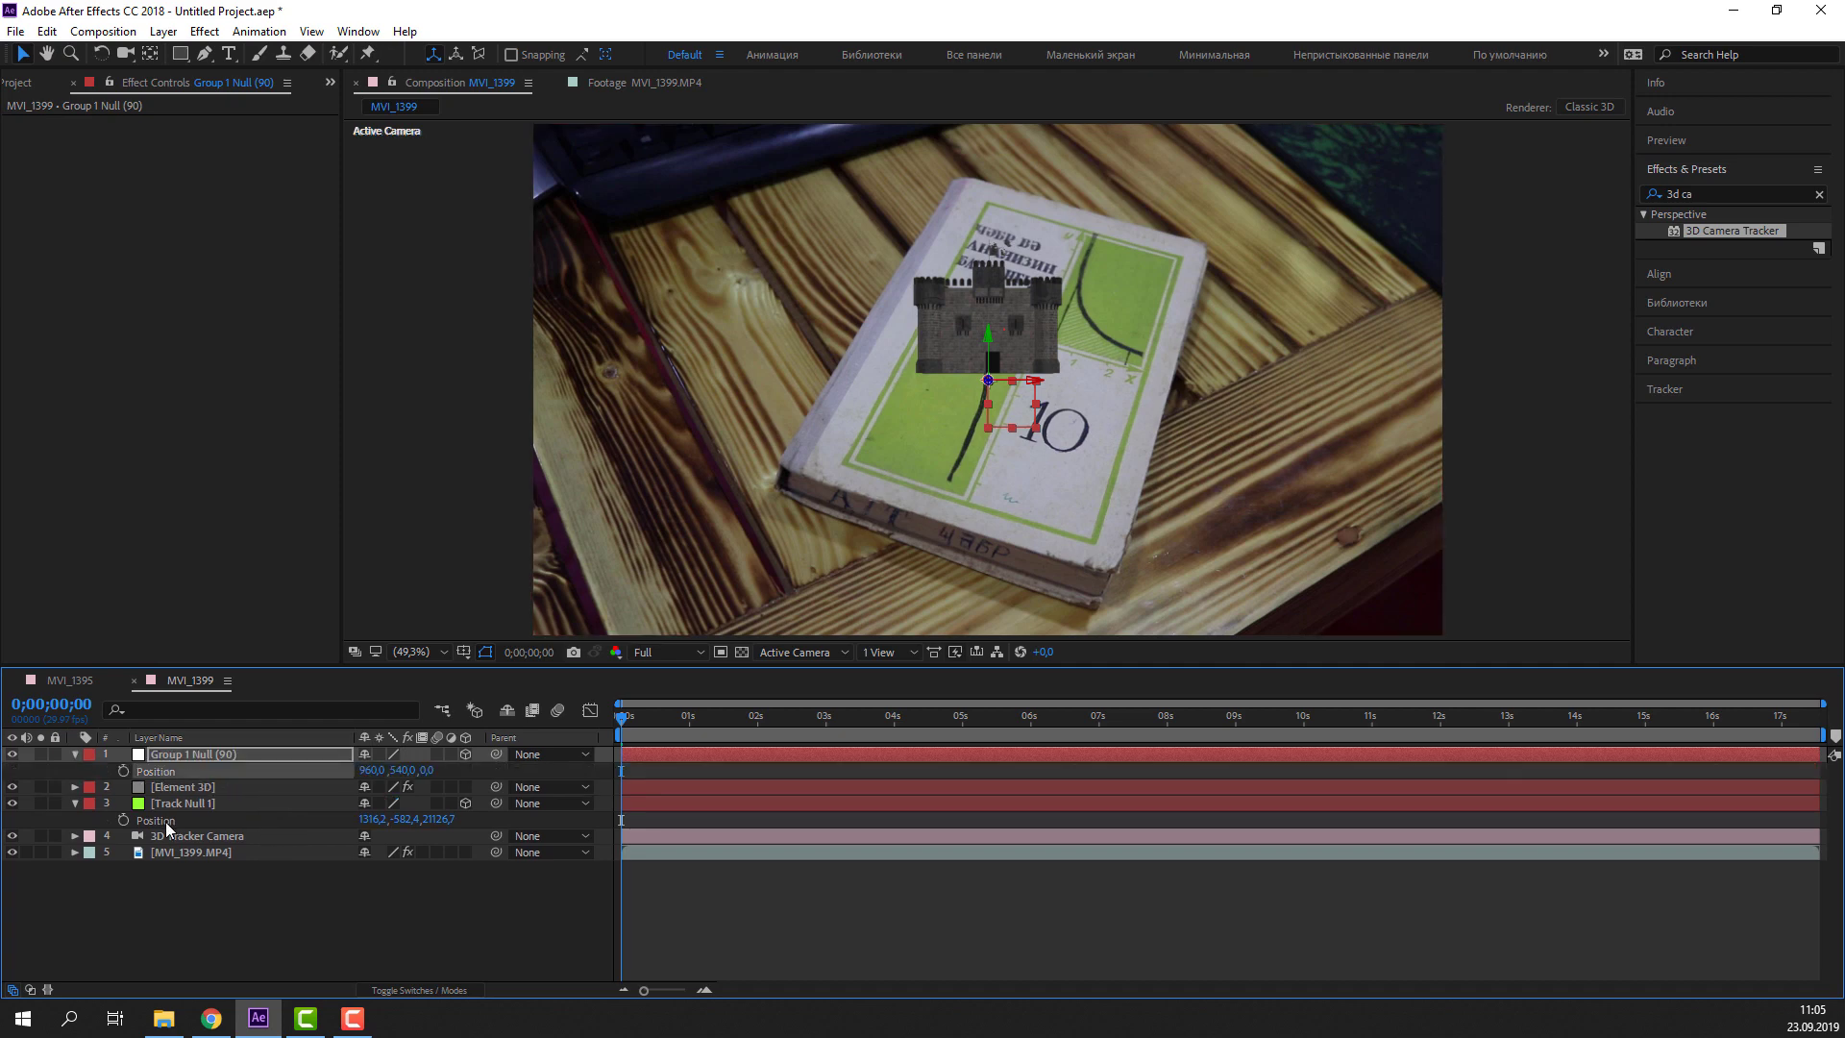
pyautogui.click(175, 803)
pyautogui.click(173, 769)
# Paste the tracked position, enlarge the castle and tilt it about 62° on X
pyautogui.press('s')
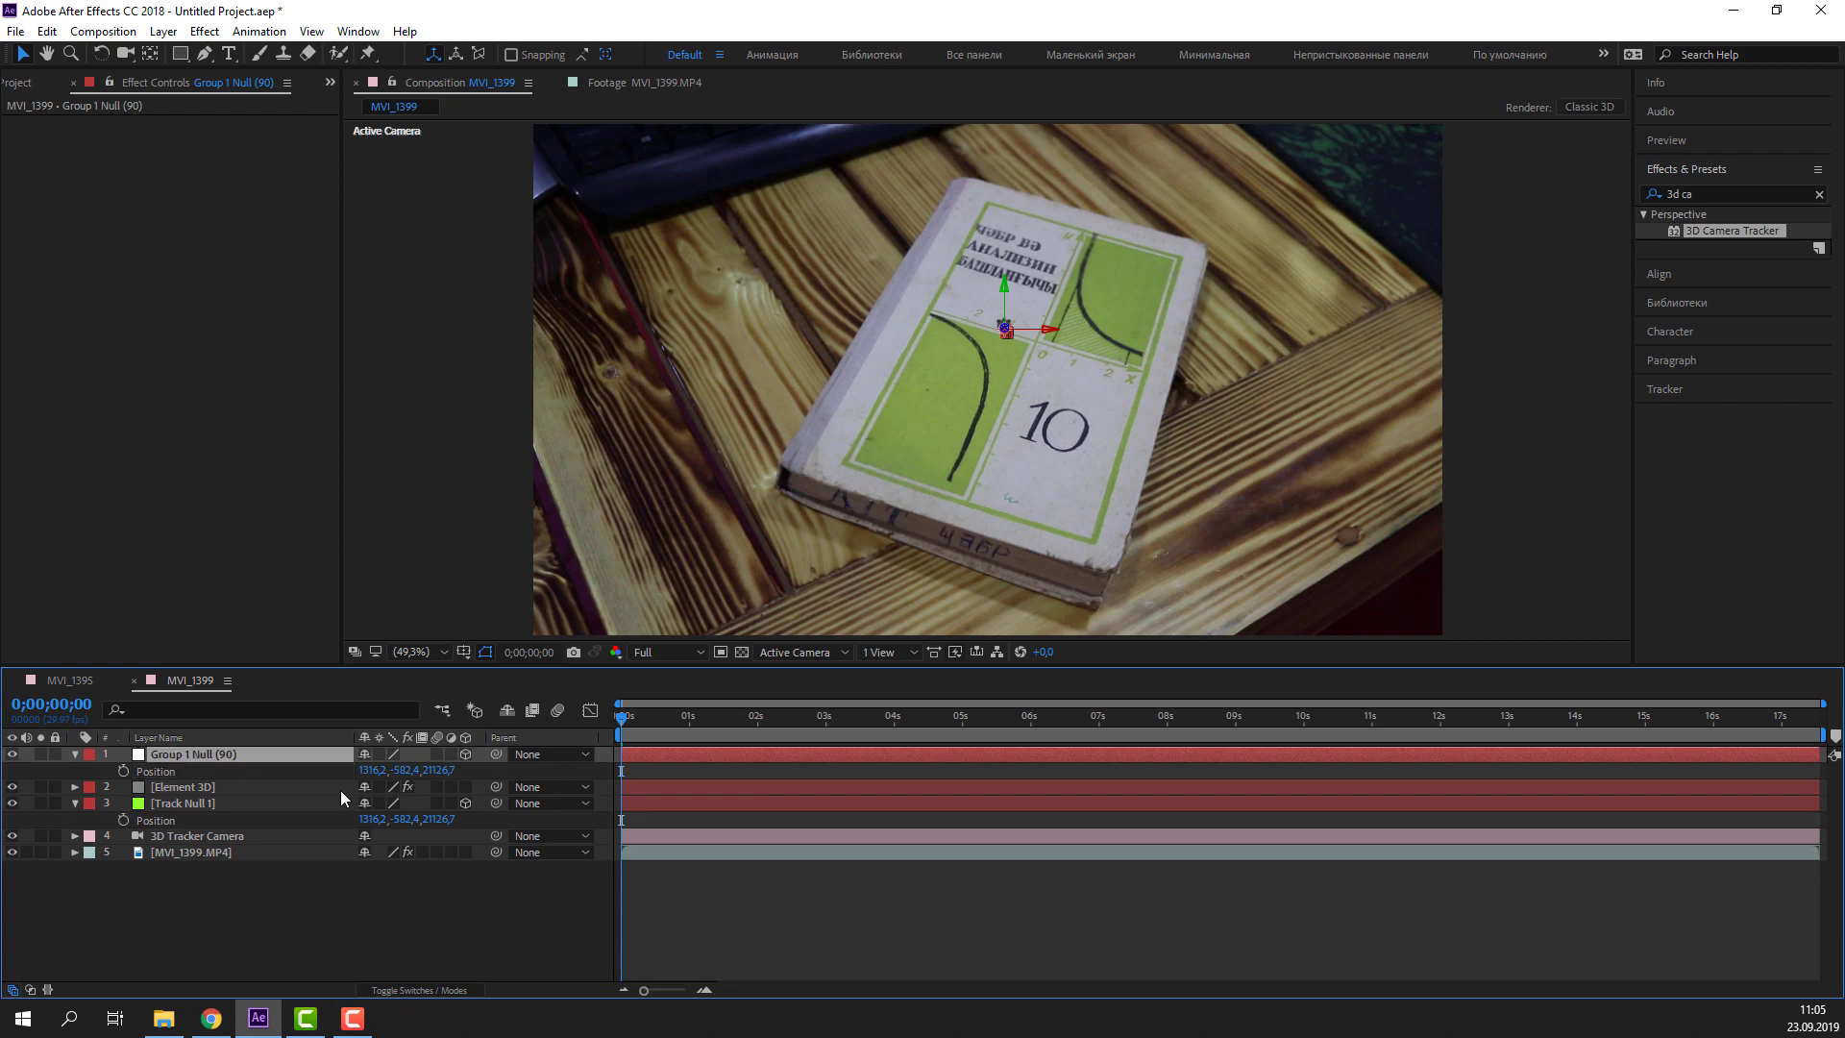
pyautogui.moveTo(411, 770)
pyautogui.mouseDown()
pyautogui.moveTo(650, 738)
pyautogui.moveTo(826, 759)
pyautogui.mouseUp()
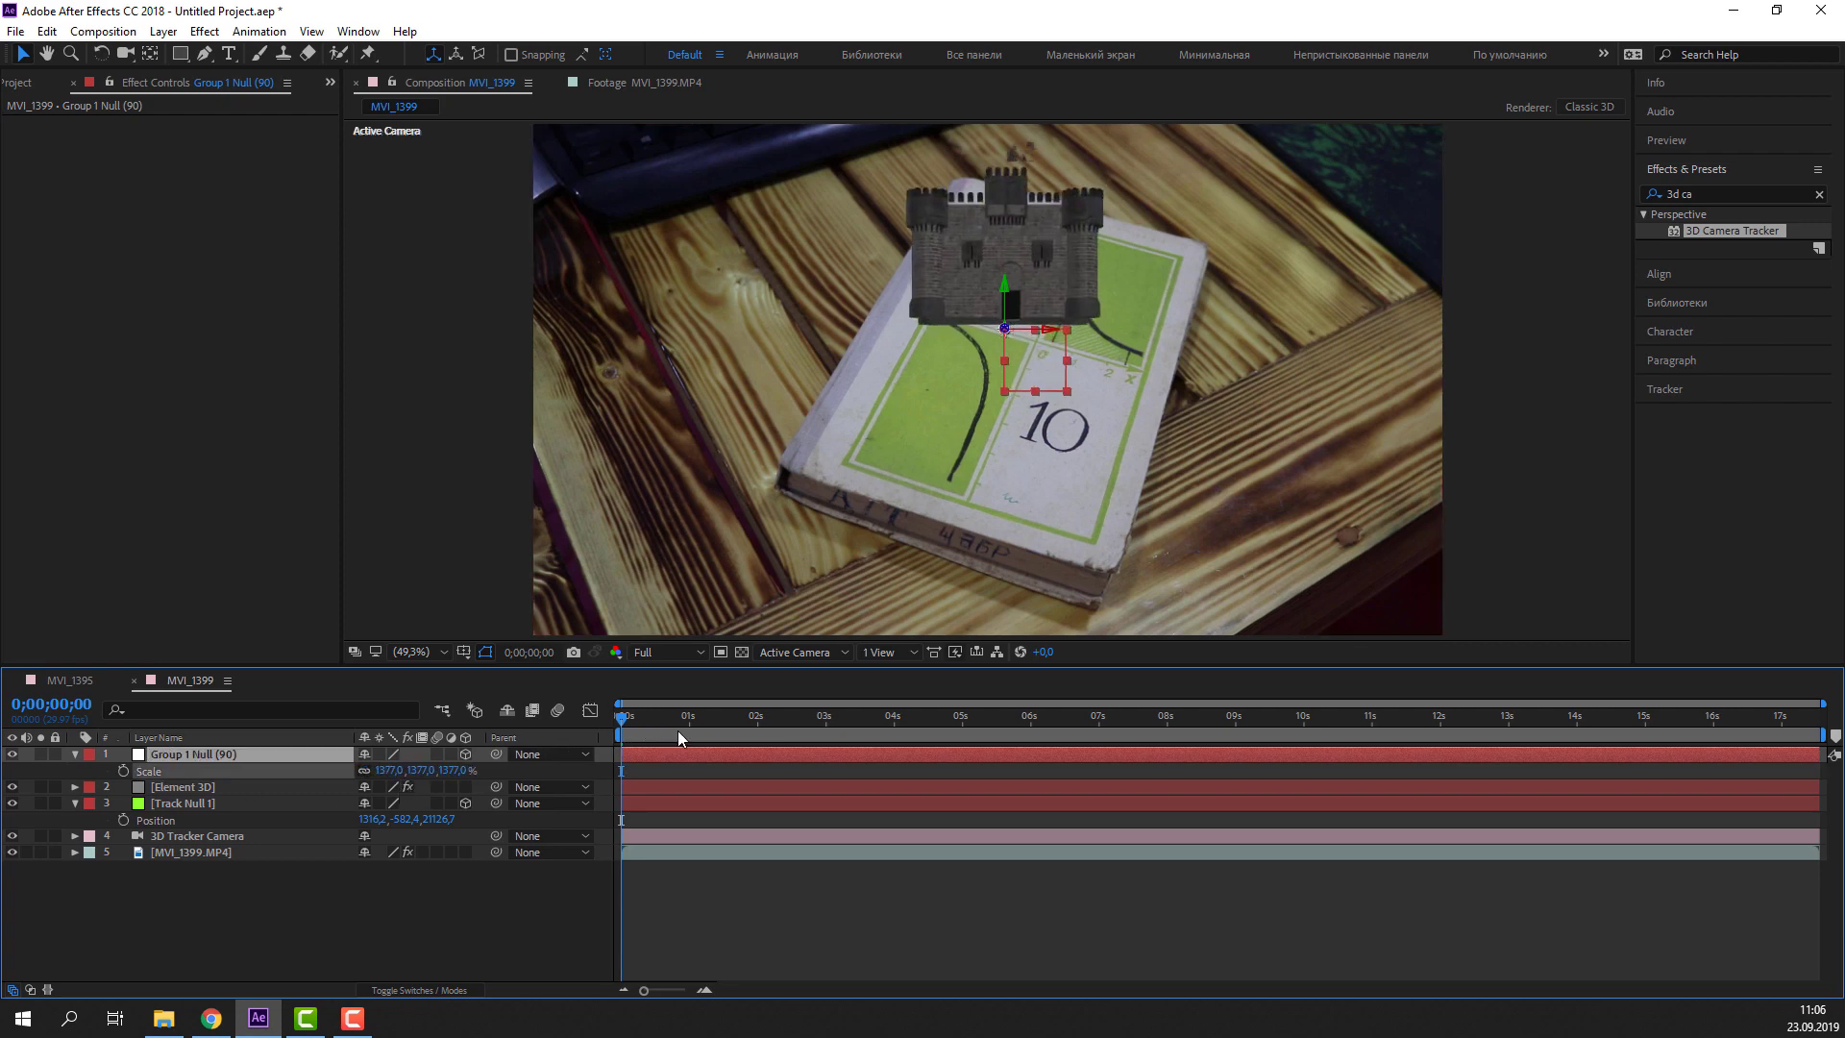
pyautogui.press('r')
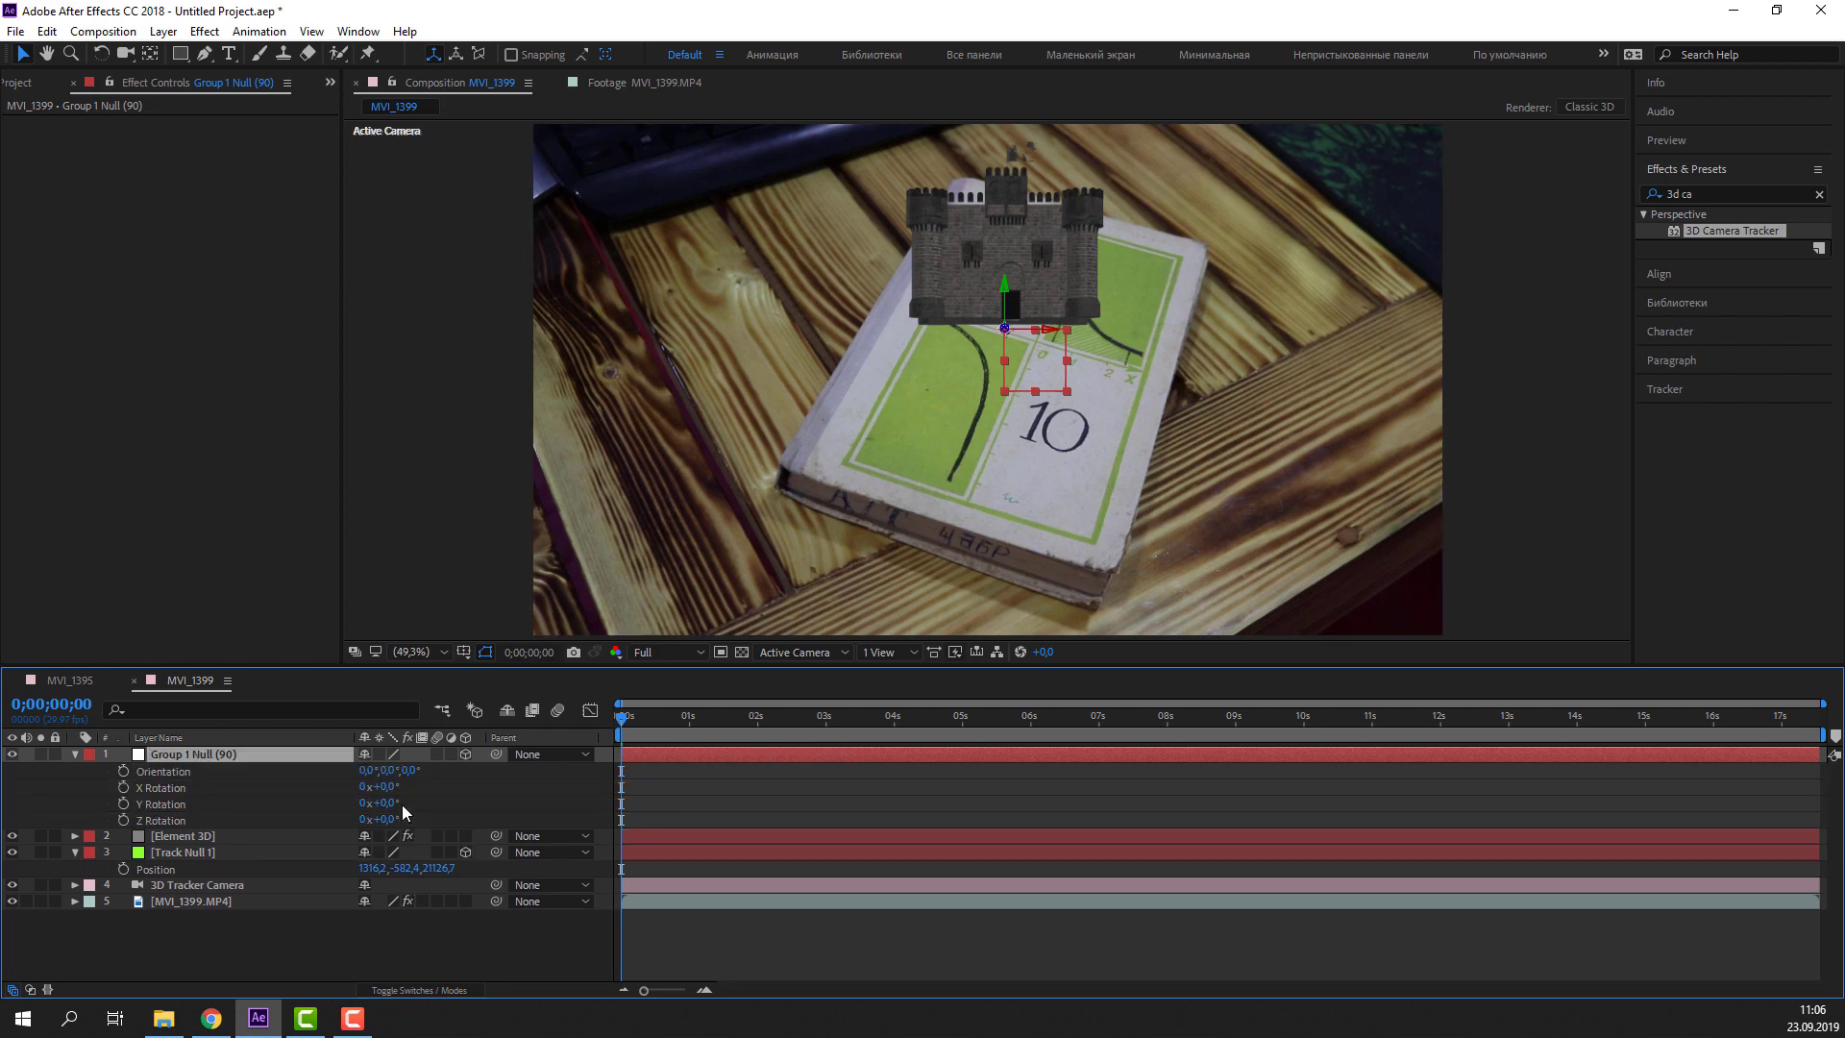
pyautogui.moveTo(388, 793); pyautogui.dragTo(435, 780)
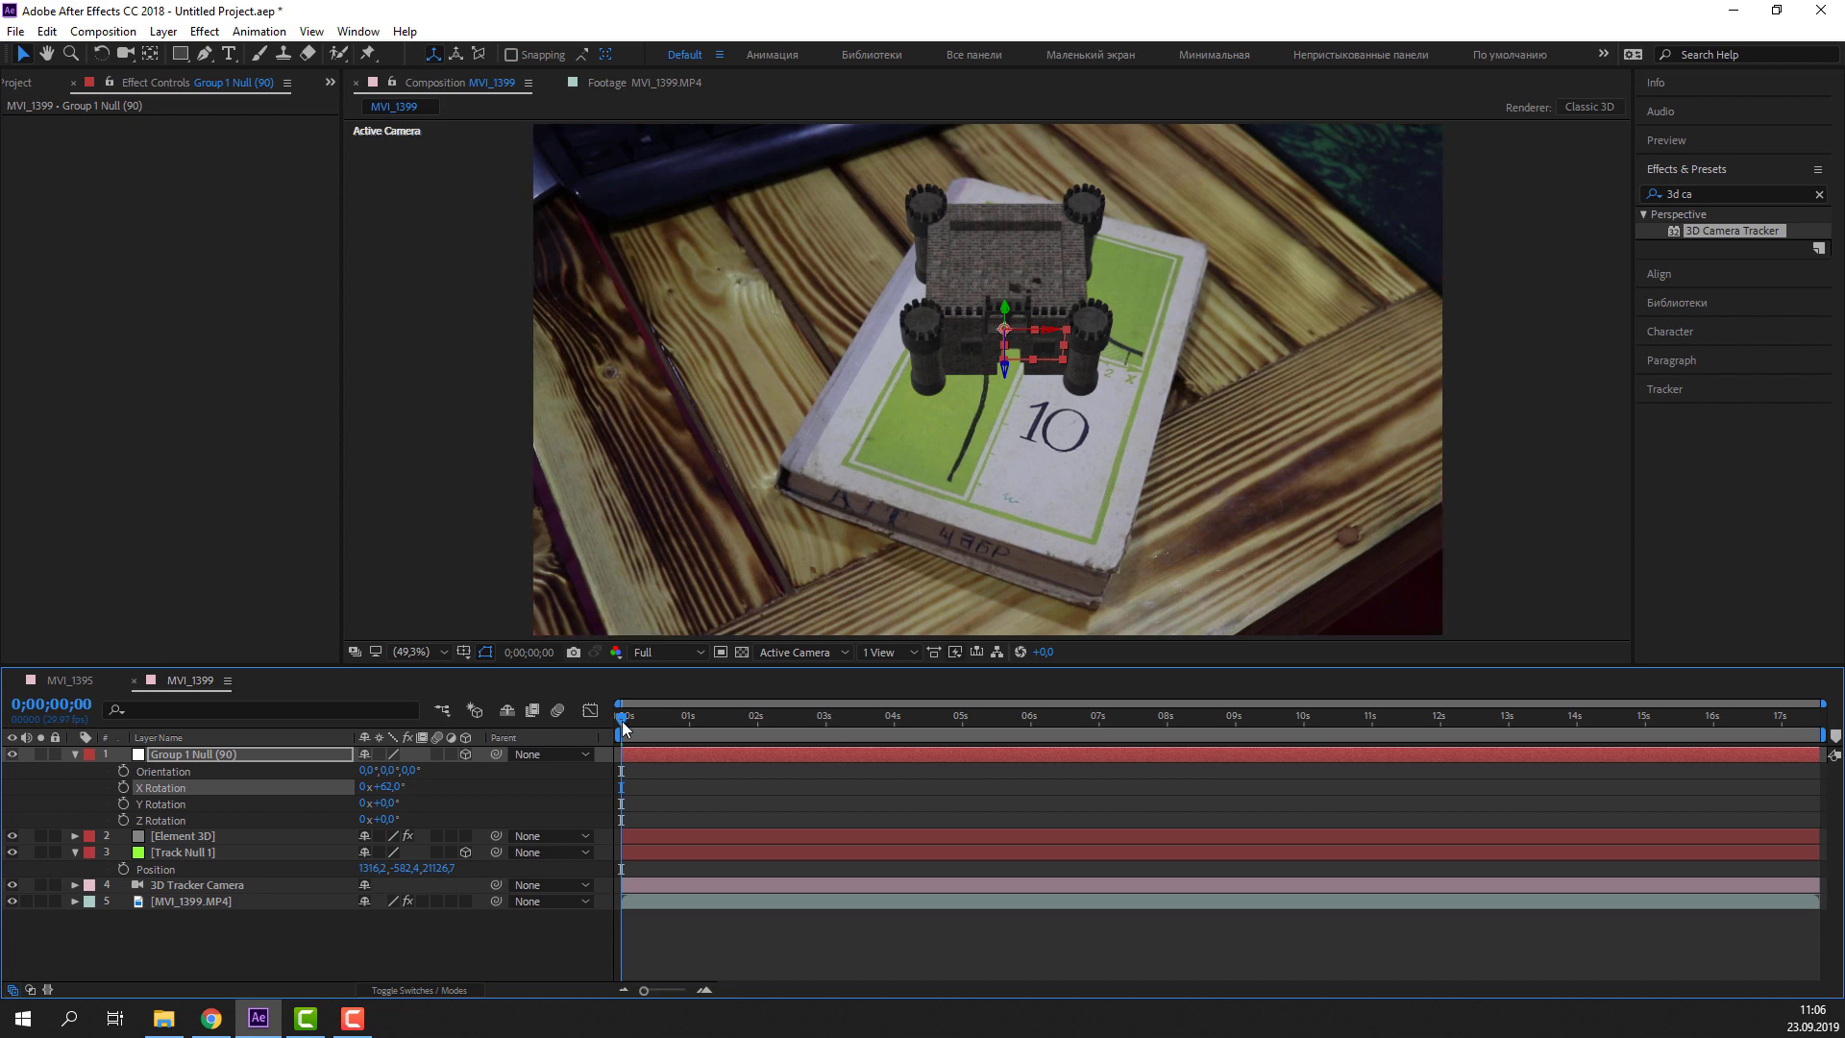
# Check tracking across the shot, turn the castle 9° on Y and scale it to 935%
pyautogui.moveTo(622, 717)
pyautogui.mouseDown()
pyautogui.moveTo(847, 730)
pyautogui.moveTo(1274, 695)
pyautogui.moveTo(1818, 696)
pyautogui.mouseUp()
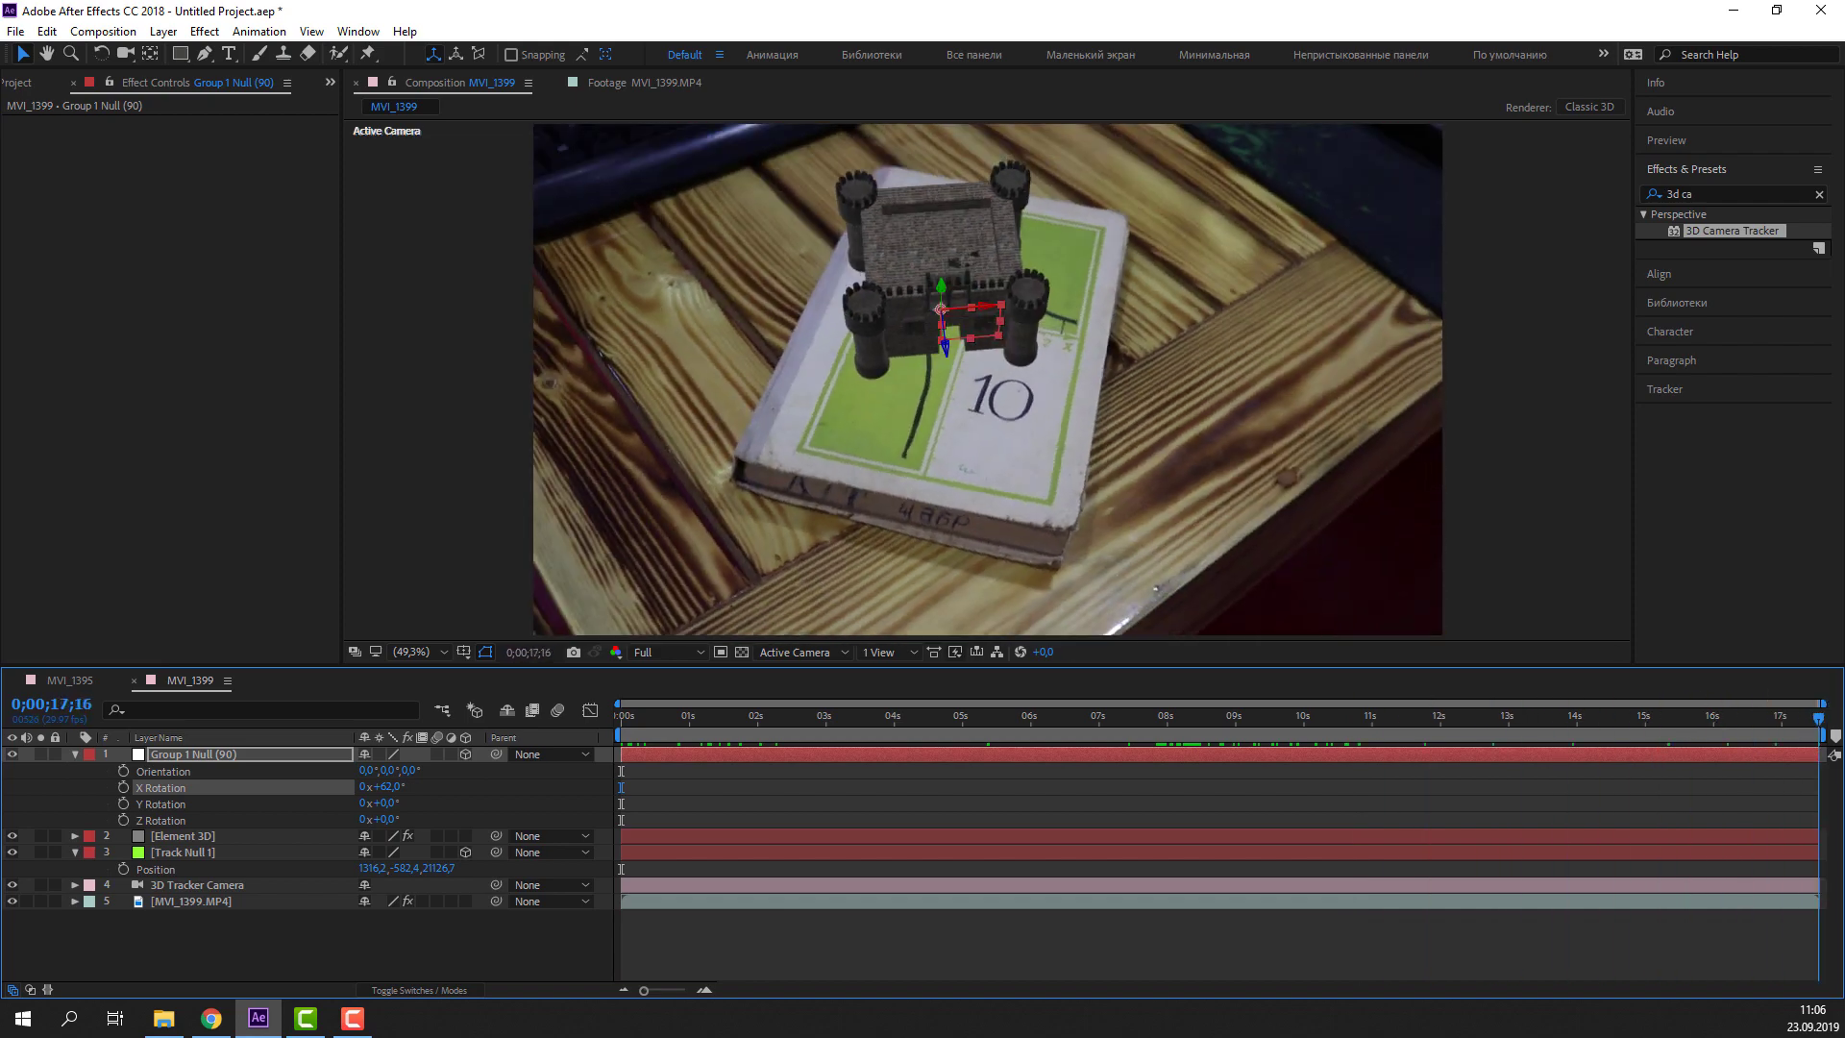
pyautogui.moveTo(1841, 688); pyautogui.dragTo(550, 718)
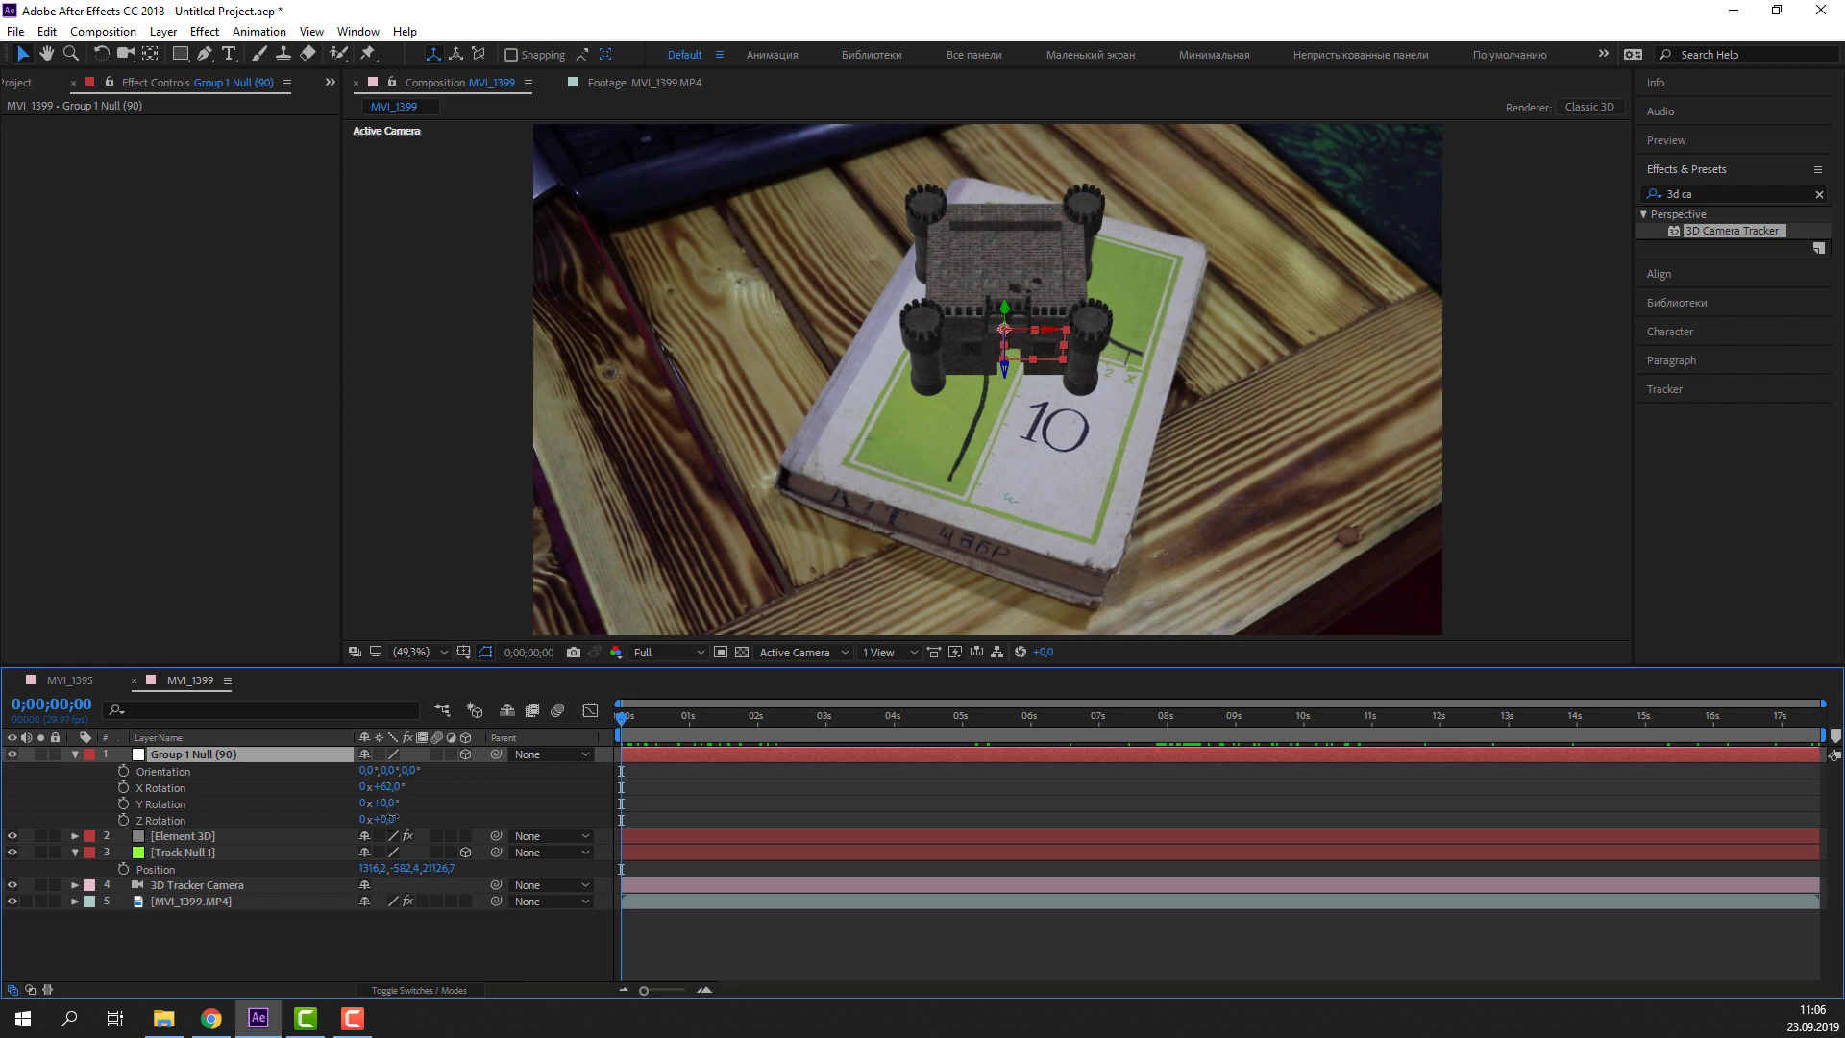
pyautogui.moveTo(387, 819)
pyautogui.mouseDown()
pyautogui.moveTo(382, 770)
pyautogui.moveTo(159, 816)
pyautogui.mouseUp()
pyautogui.press('s')
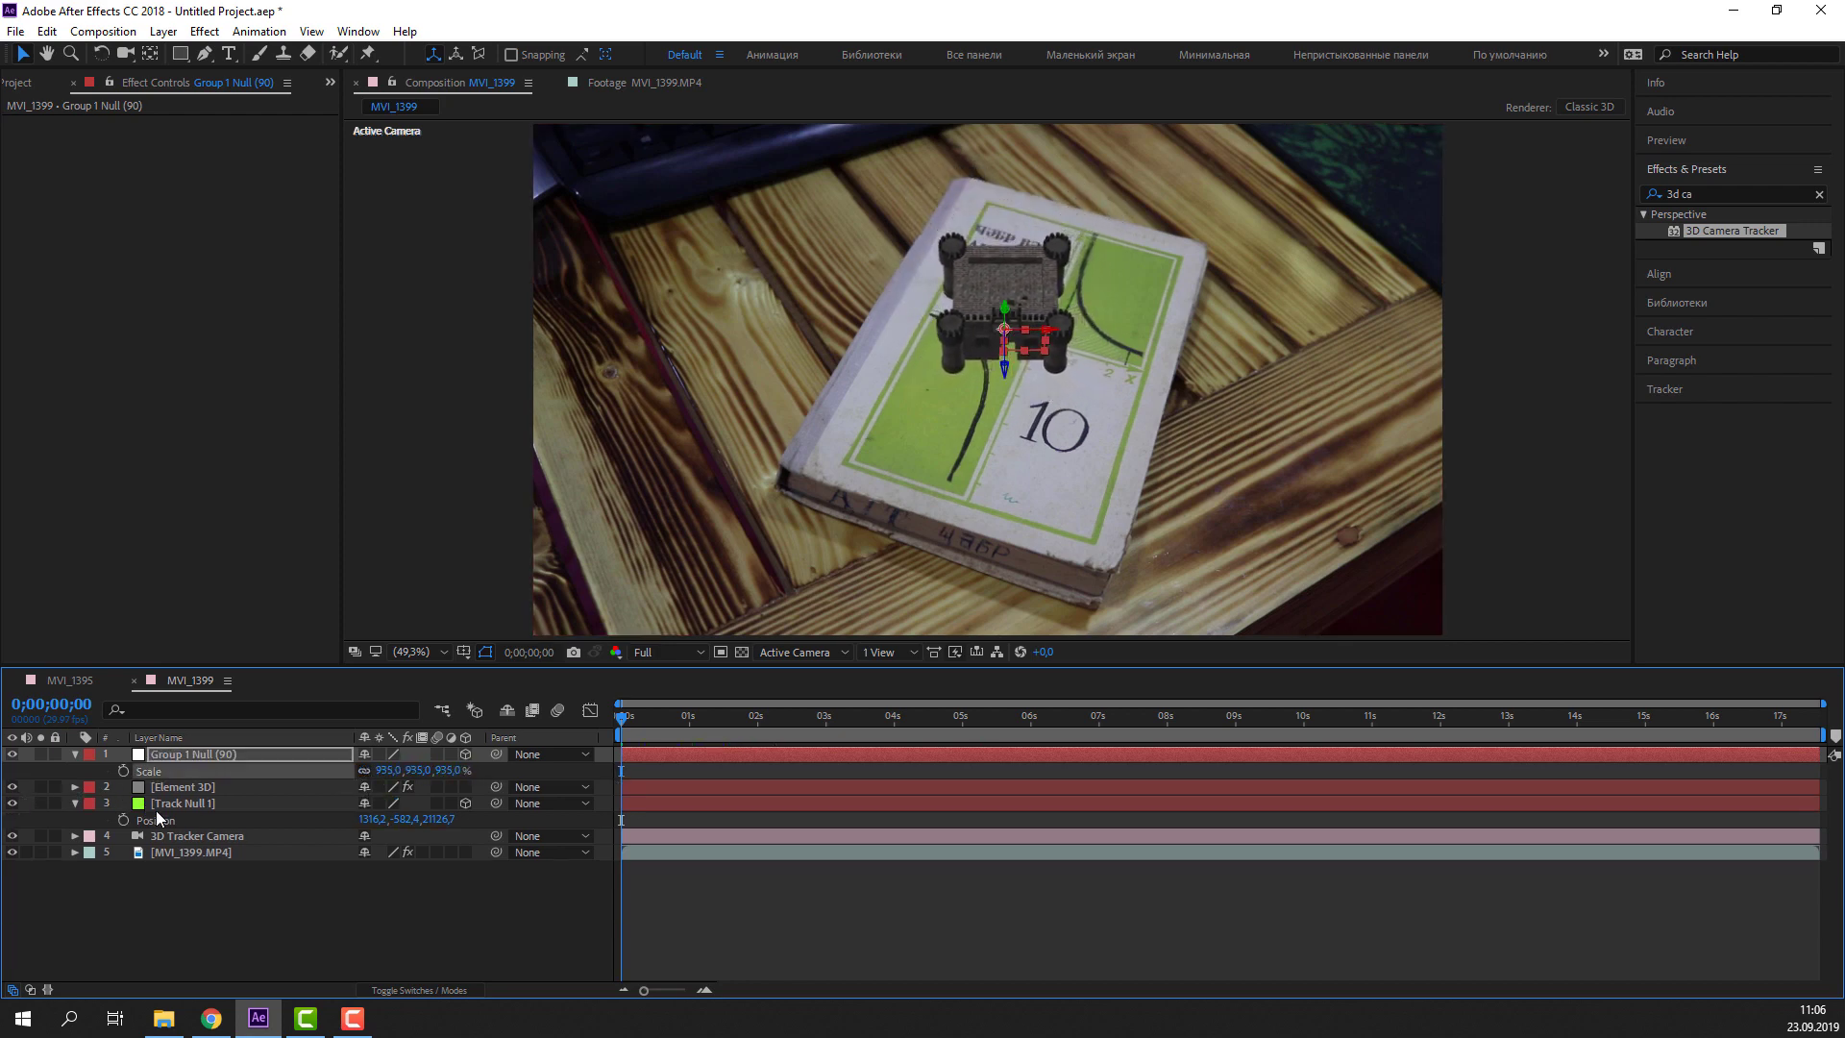
pyautogui.click(183, 786)
# Select the Plane Model and castle together and move them to centre on the book
pyautogui.click(133, 170)
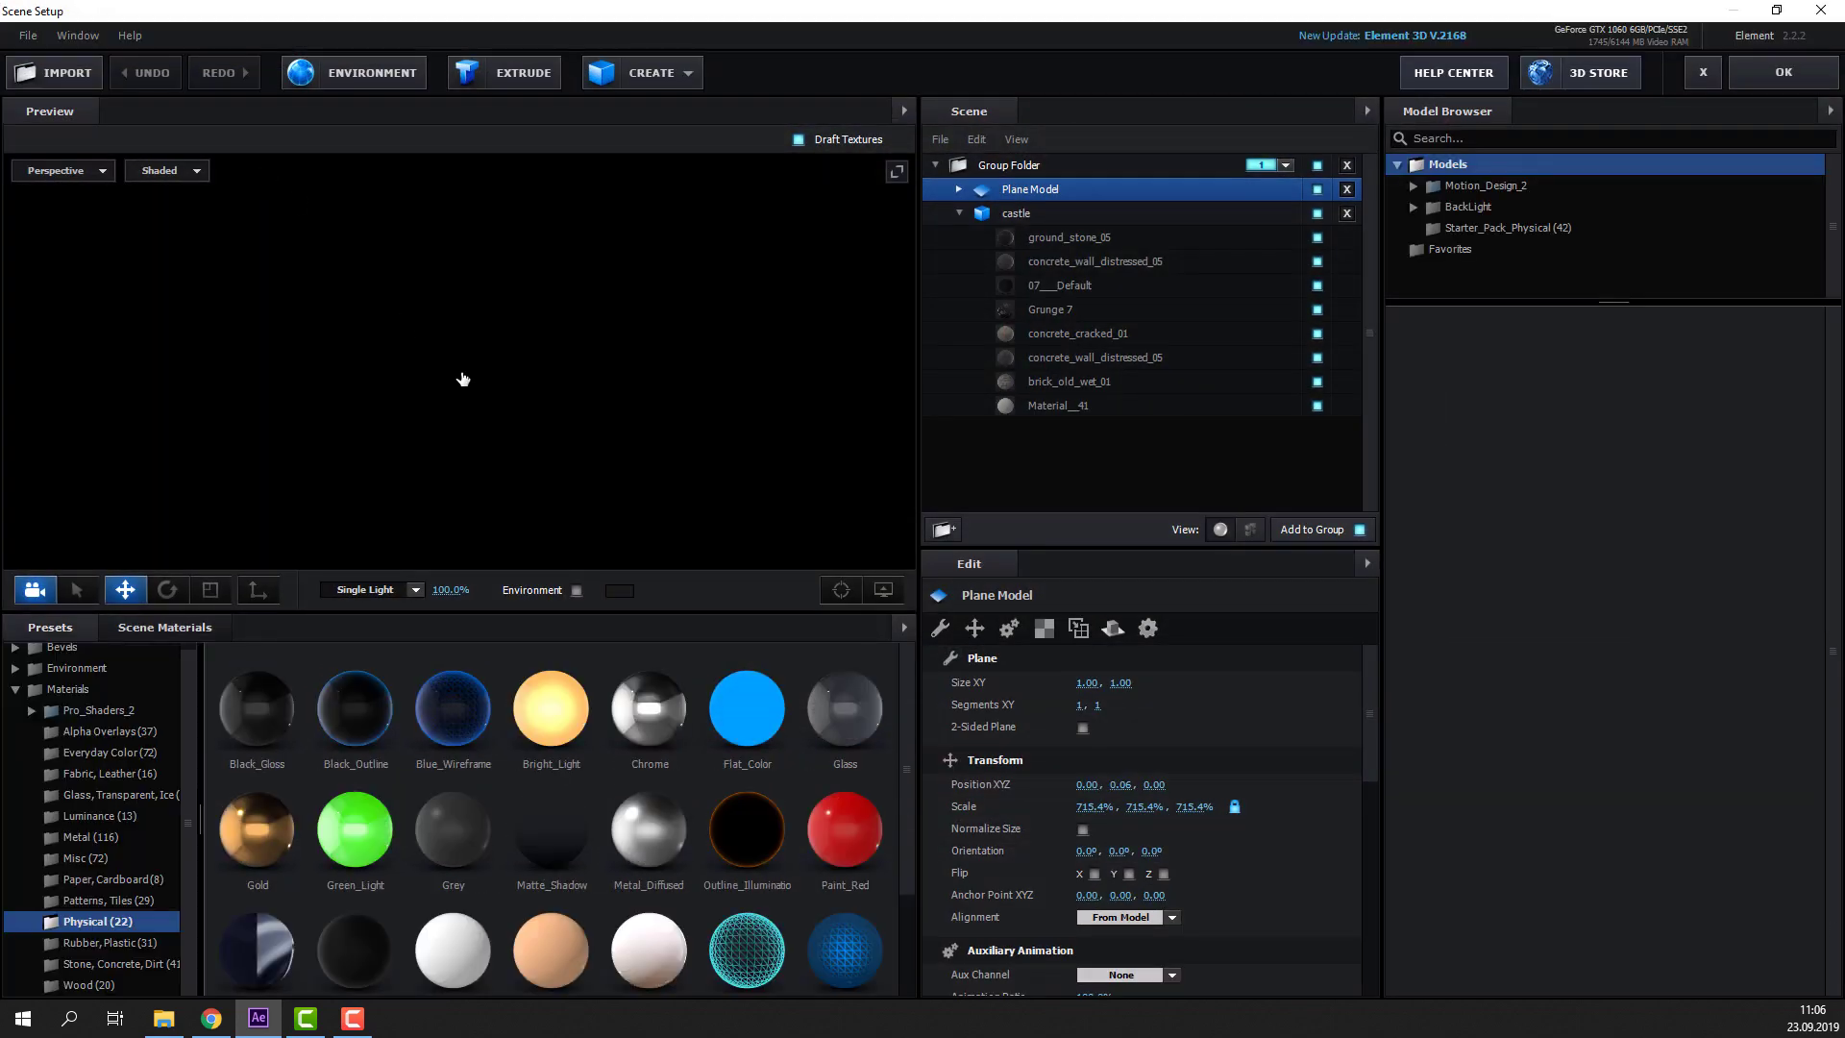
pyautogui.doubleClick(1005, 213)
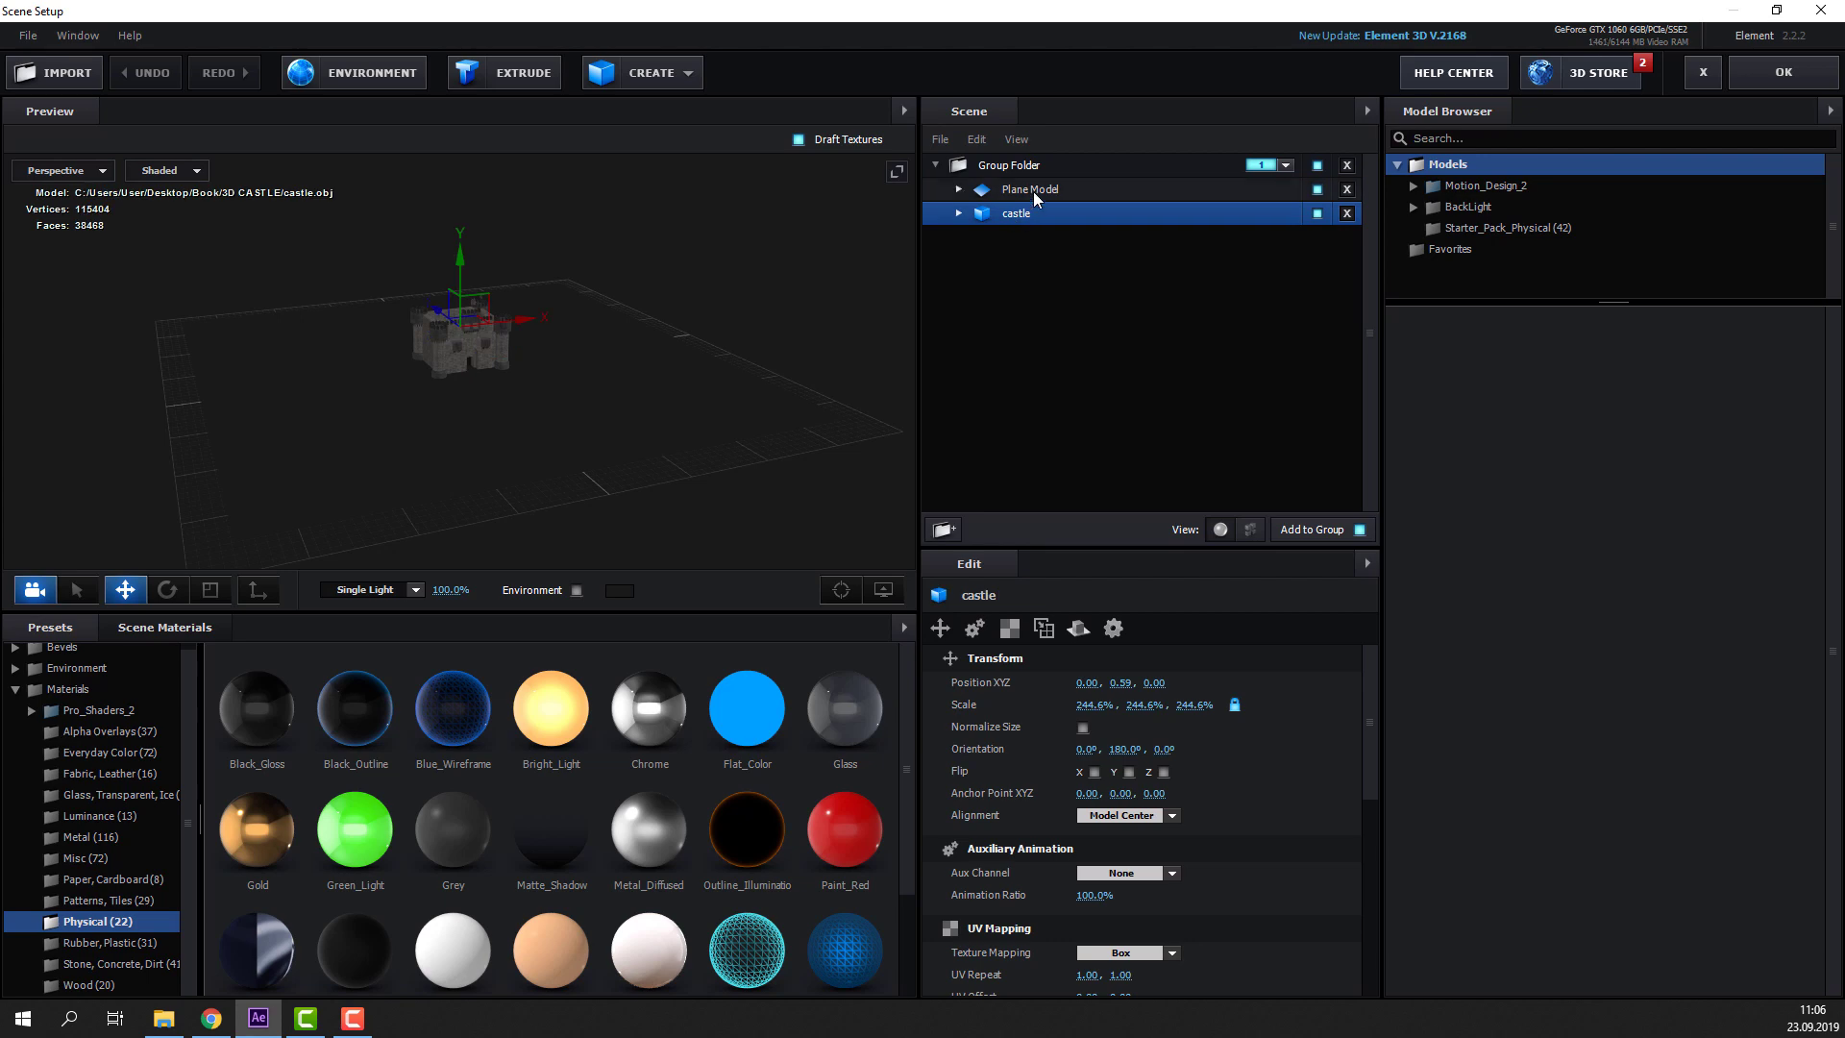
pyautogui.click(1034, 190)
pyautogui.moveTo(615, 404); pyautogui.dragTo(494, 522)
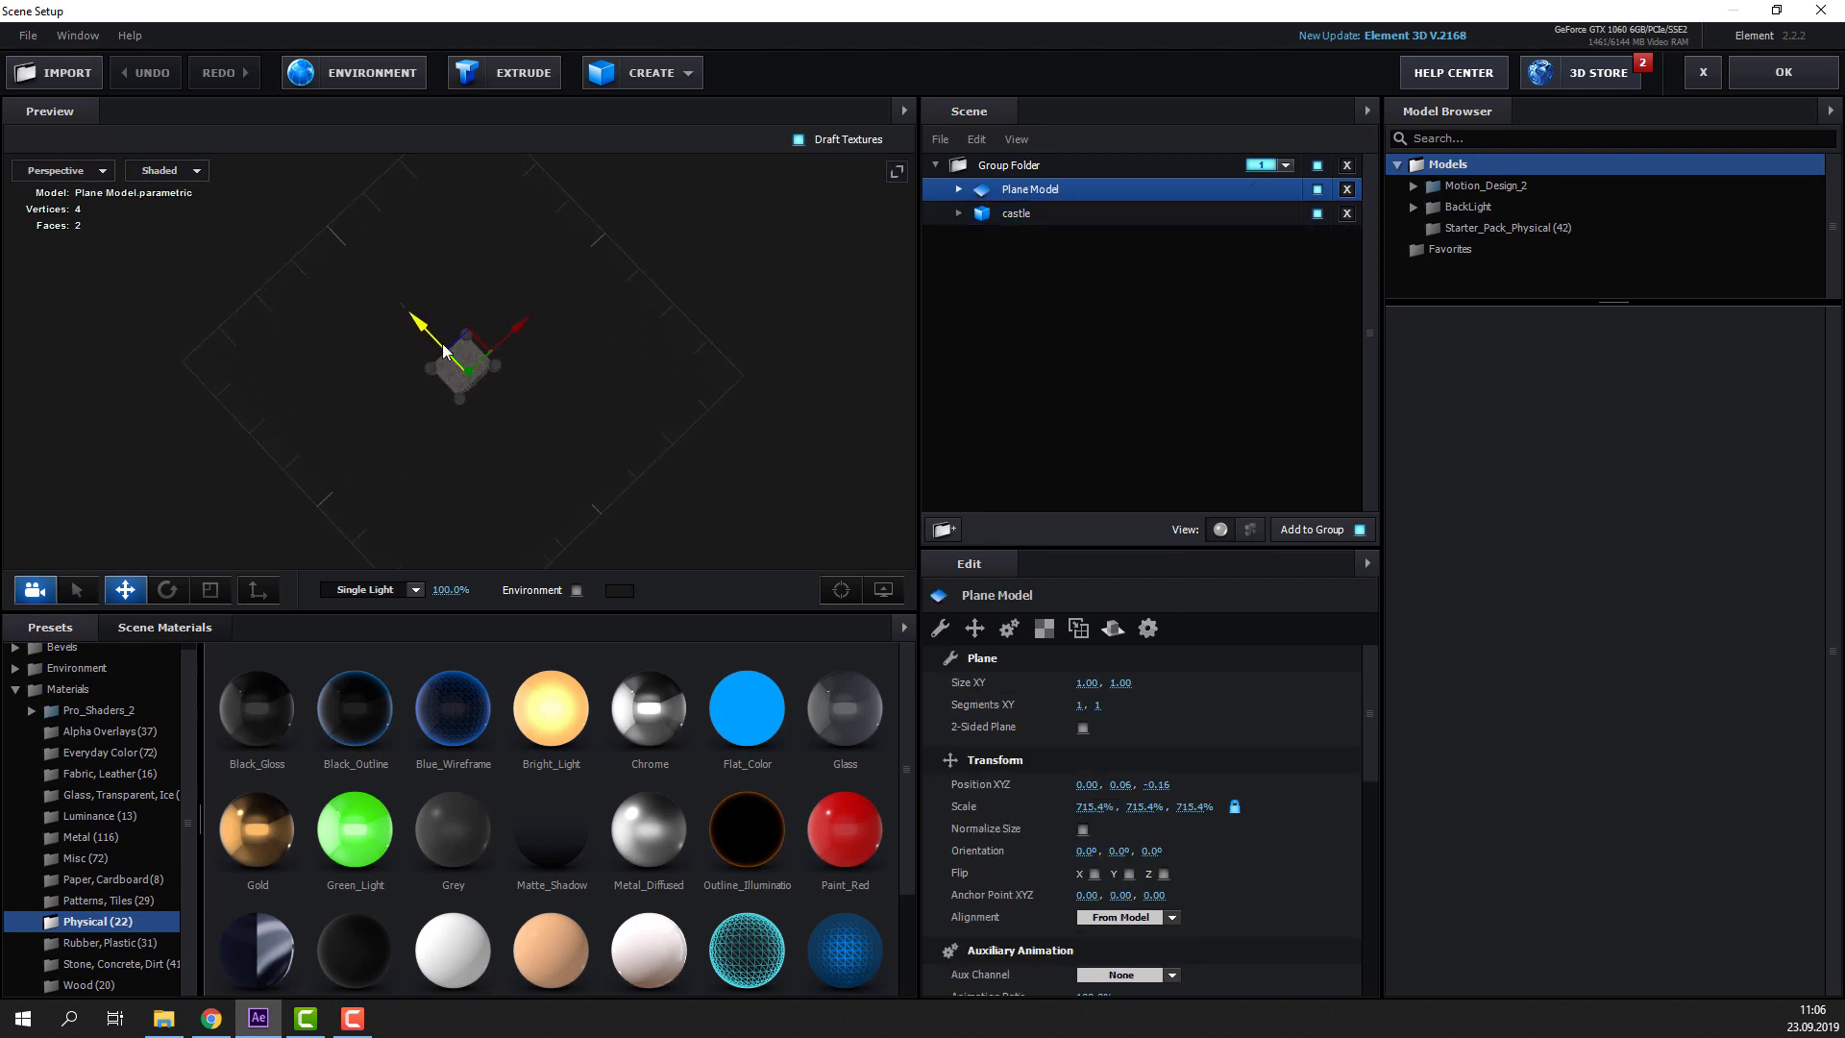
pyautogui.moveTo(424, 319); pyautogui.dragTo(507, 383)
pyautogui.hotkey('ctrl', 'z')
pyautogui.keyDown('ctrl'); pyautogui.click(1029, 215); pyautogui.keyUp('ctrl')
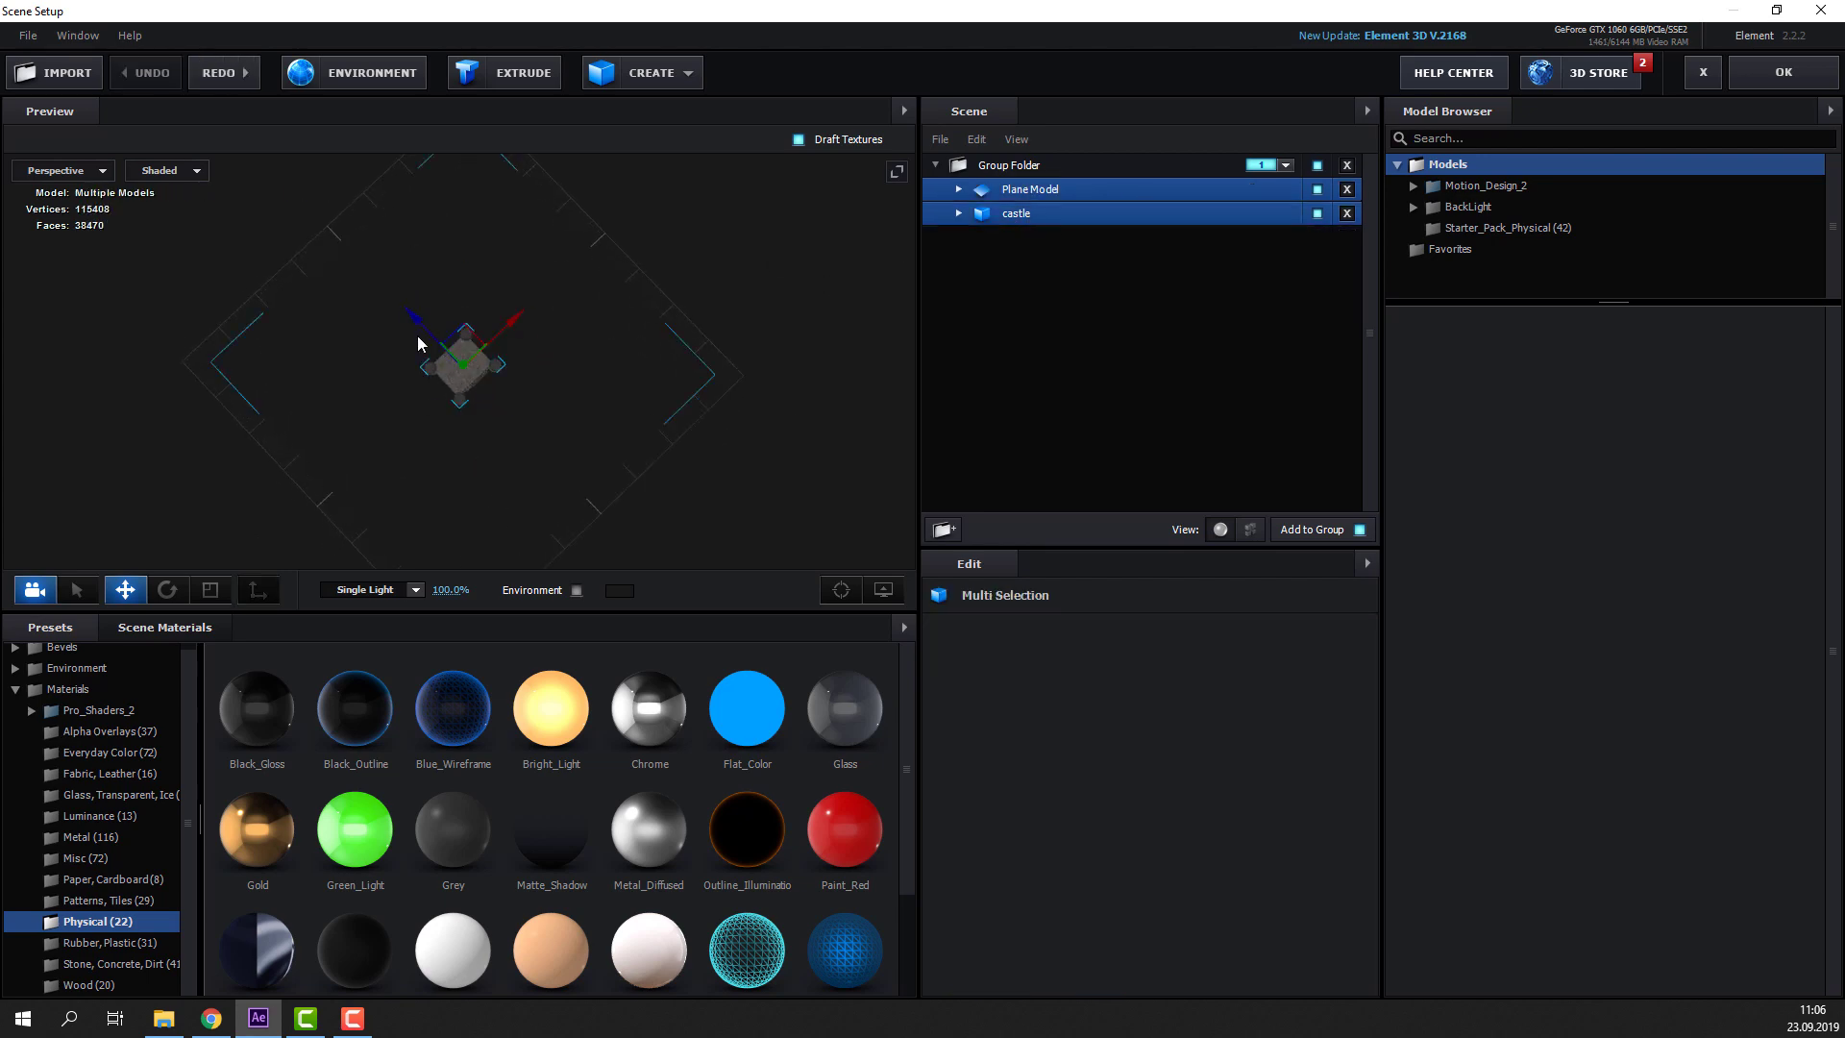
pyautogui.moveTo(419, 344); pyautogui.dragTo(477, 404)
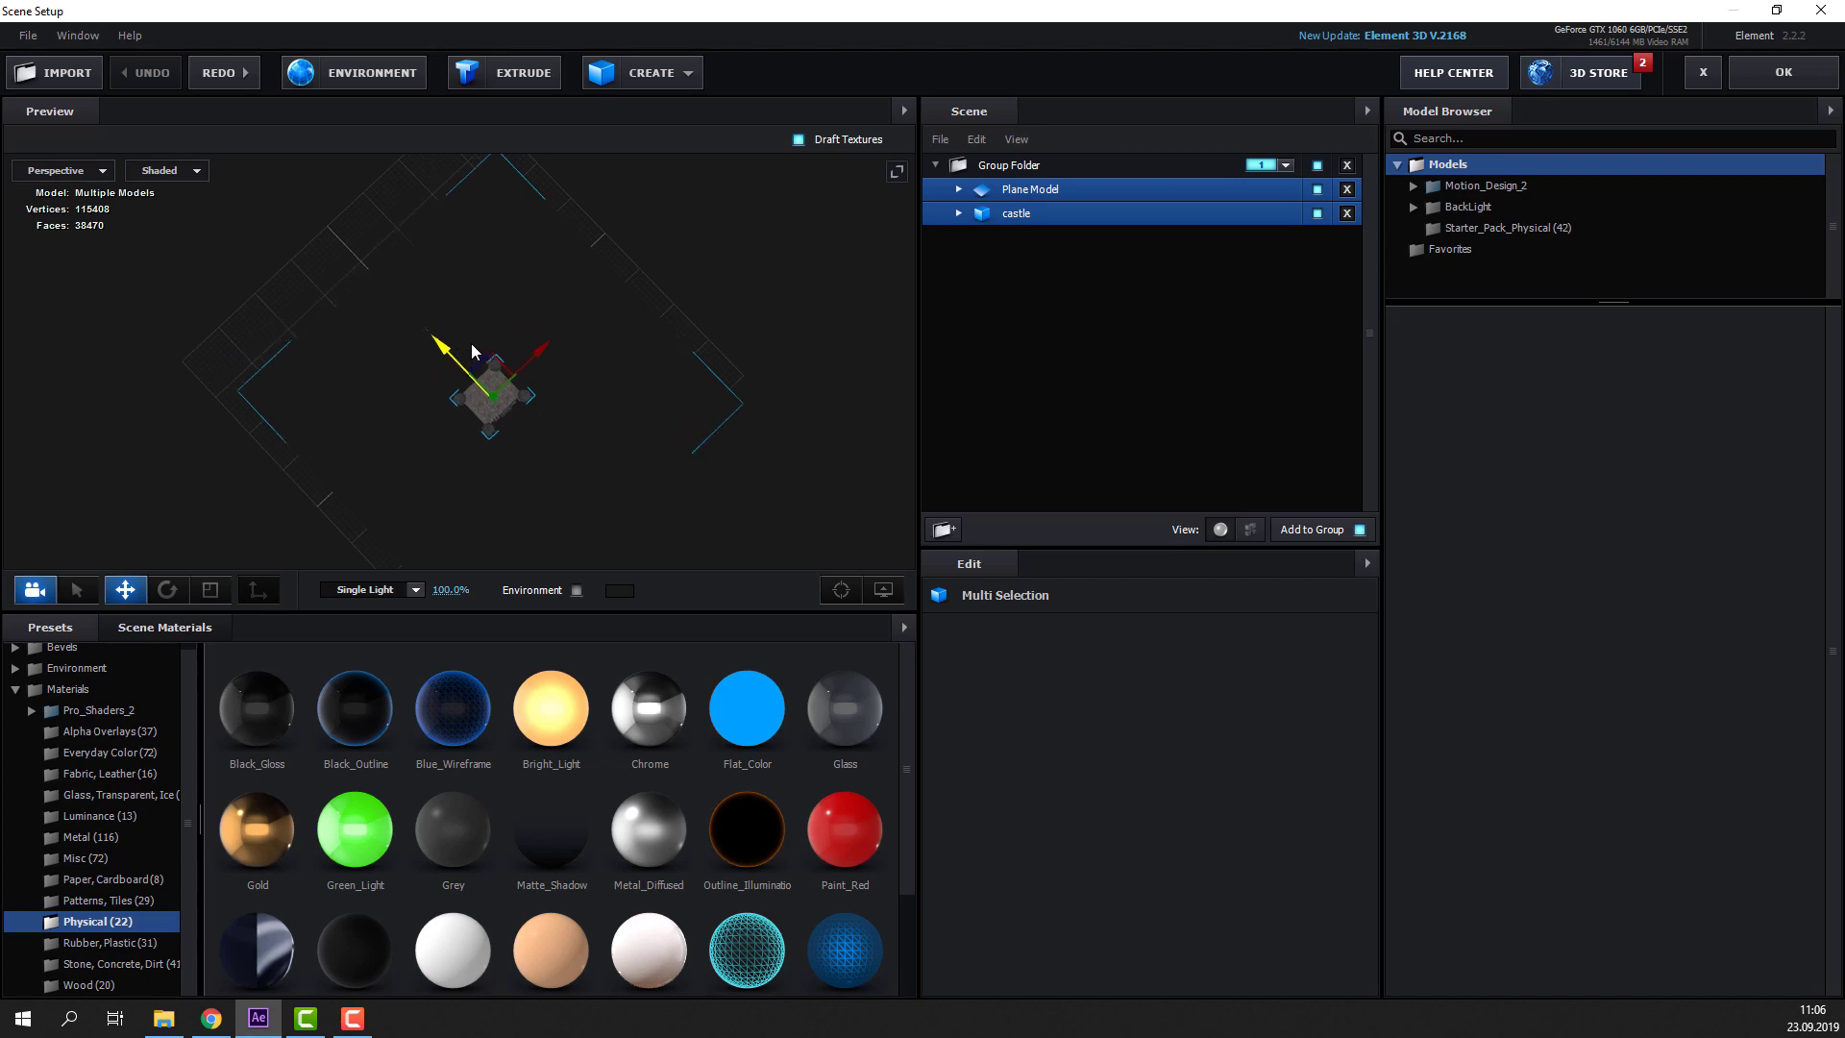
pyautogui.click(1779, 83)
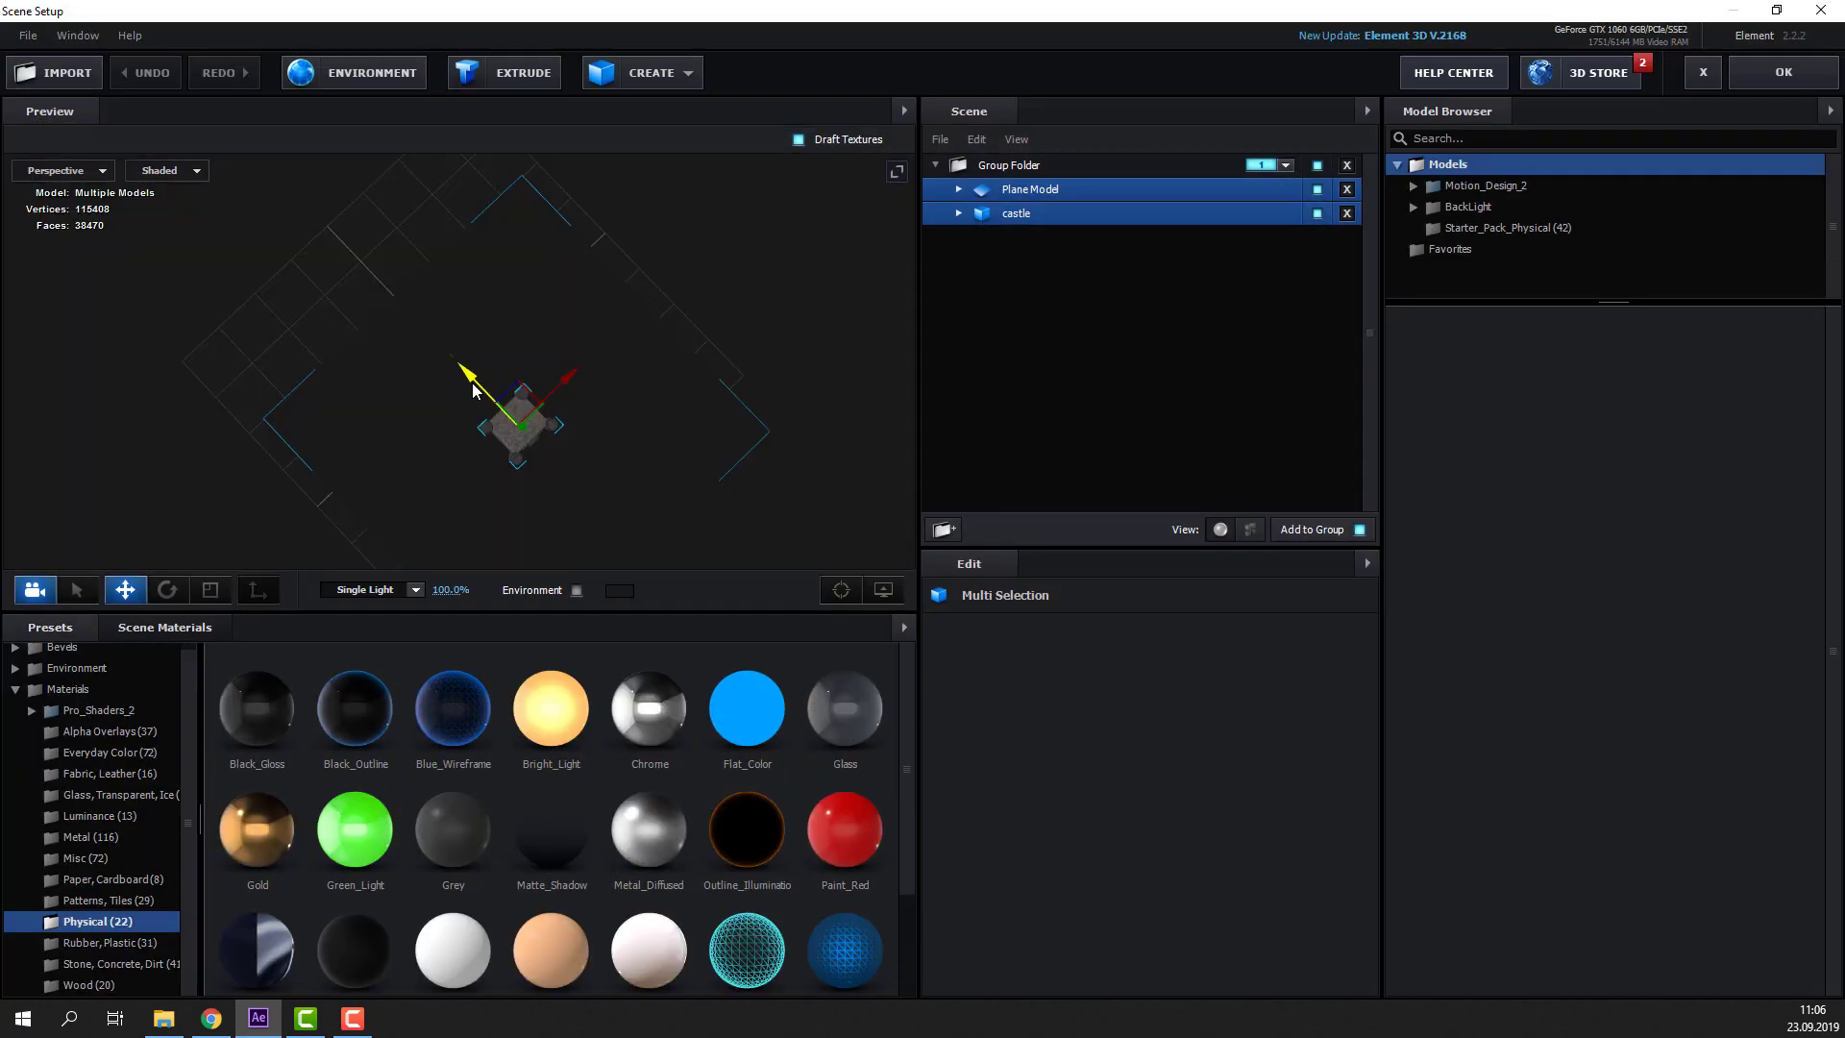
pyautogui.moveTo(474, 389); pyautogui.dragTo(432, 342)
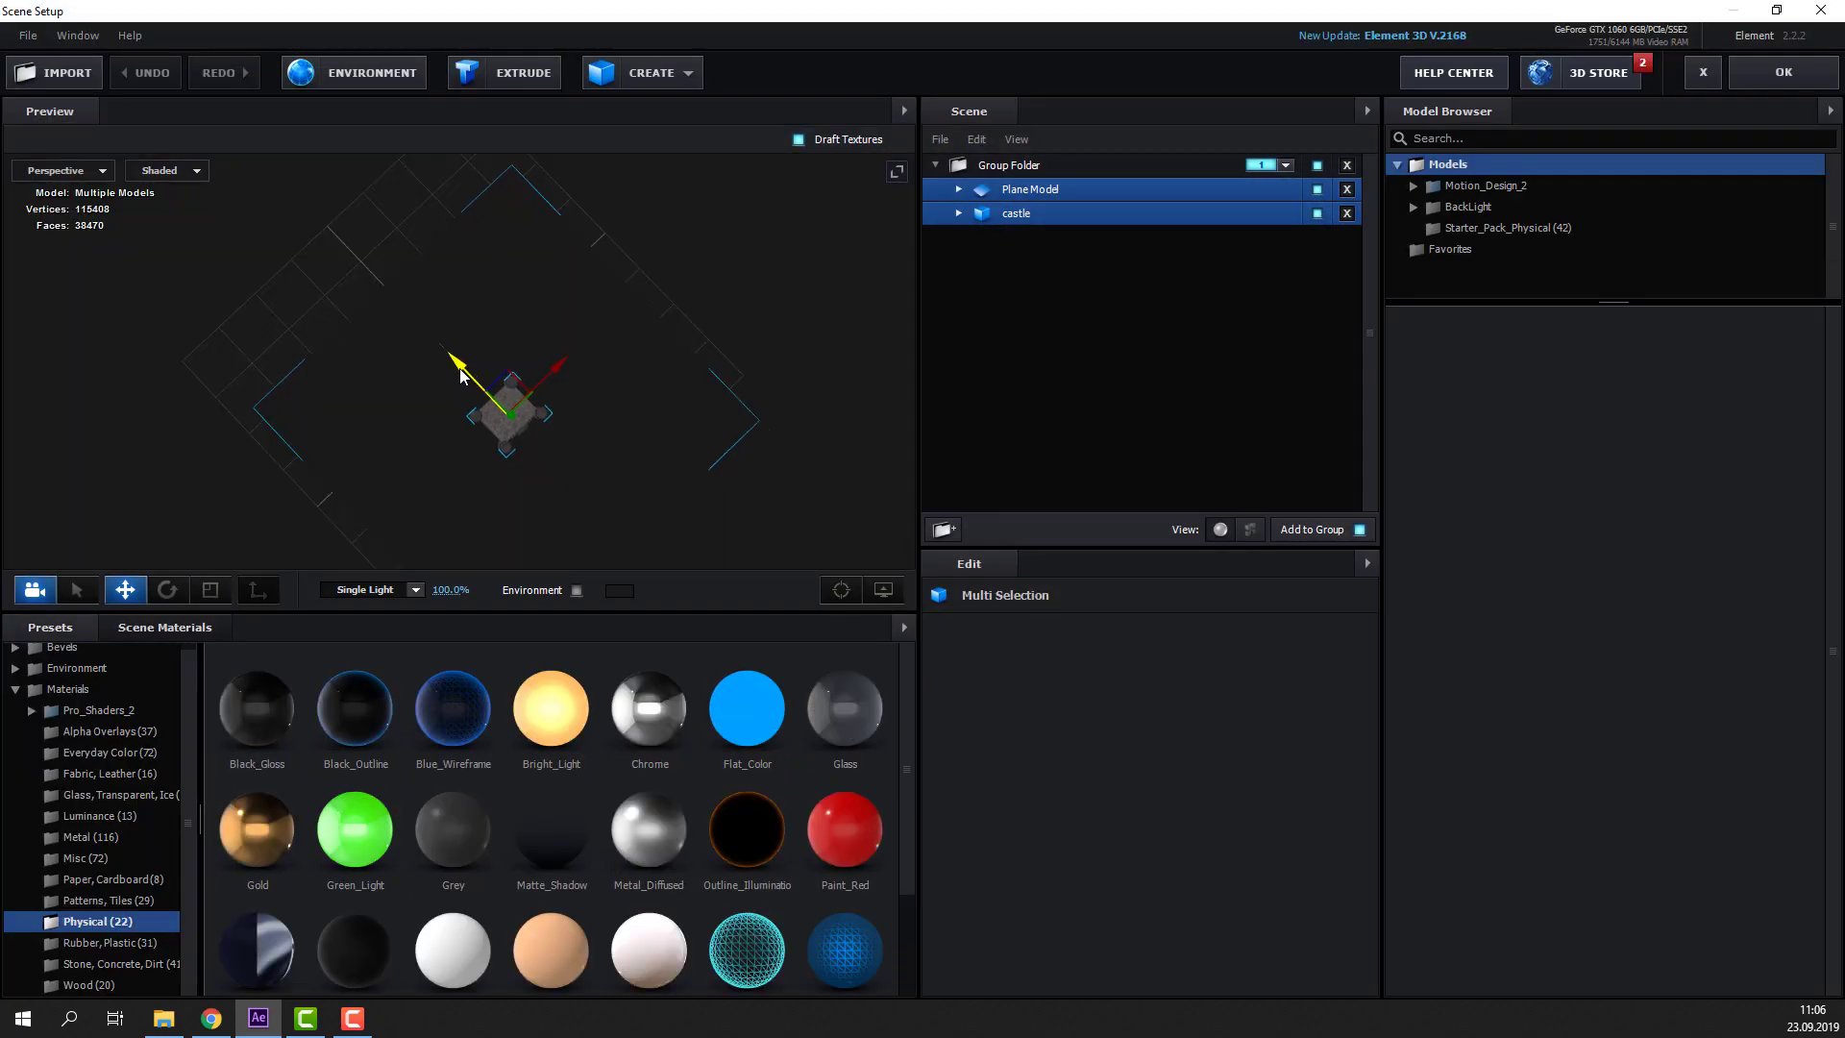
pyautogui.click(1762, 62)
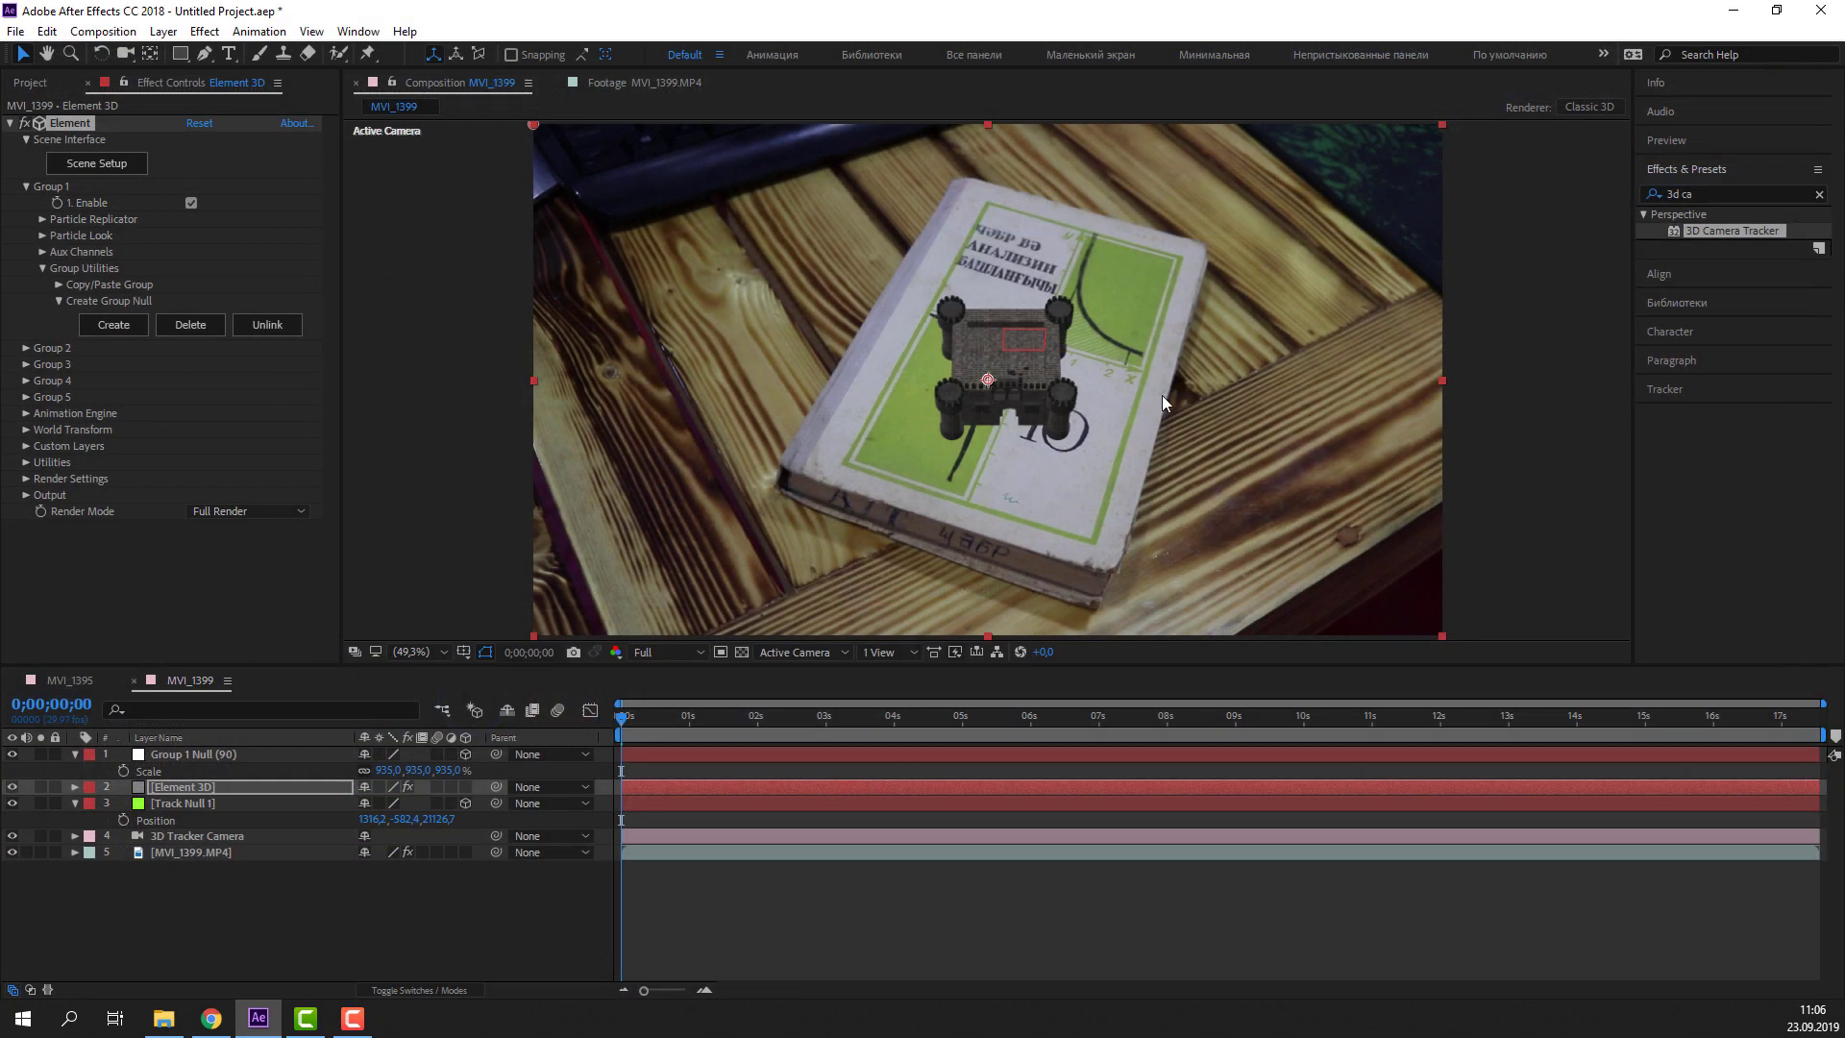
# Scrub the shot to verify tracking, then collapse the null layers, Scene Interface and Group 1
pyautogui.click(676, 721)
pyautogui.moveTo(704, 723)
pyautogui.mouseDown()
pyautogui.moveTo(1792, 700)
pyautogui.moveTo(274, 781)
pyautogui.mouseUp()
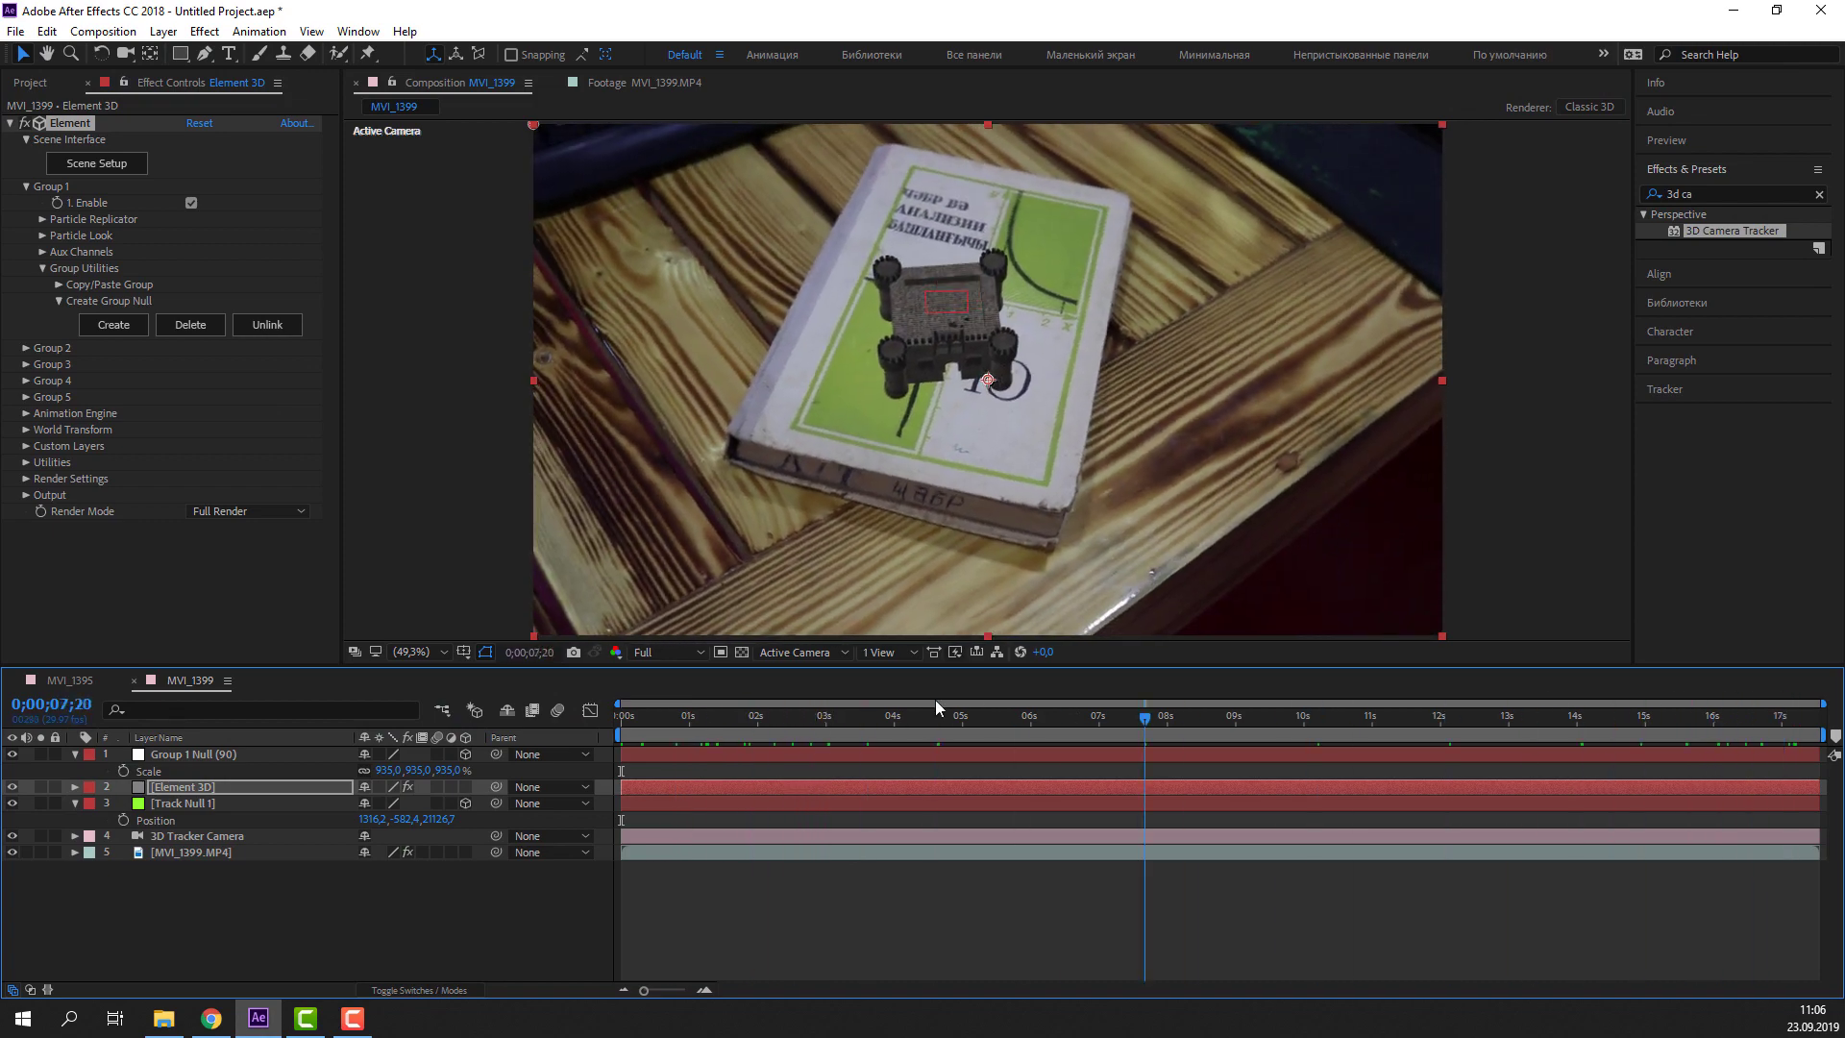
pyautogui.click(75, 803)
pyautogui.click(74, 755)
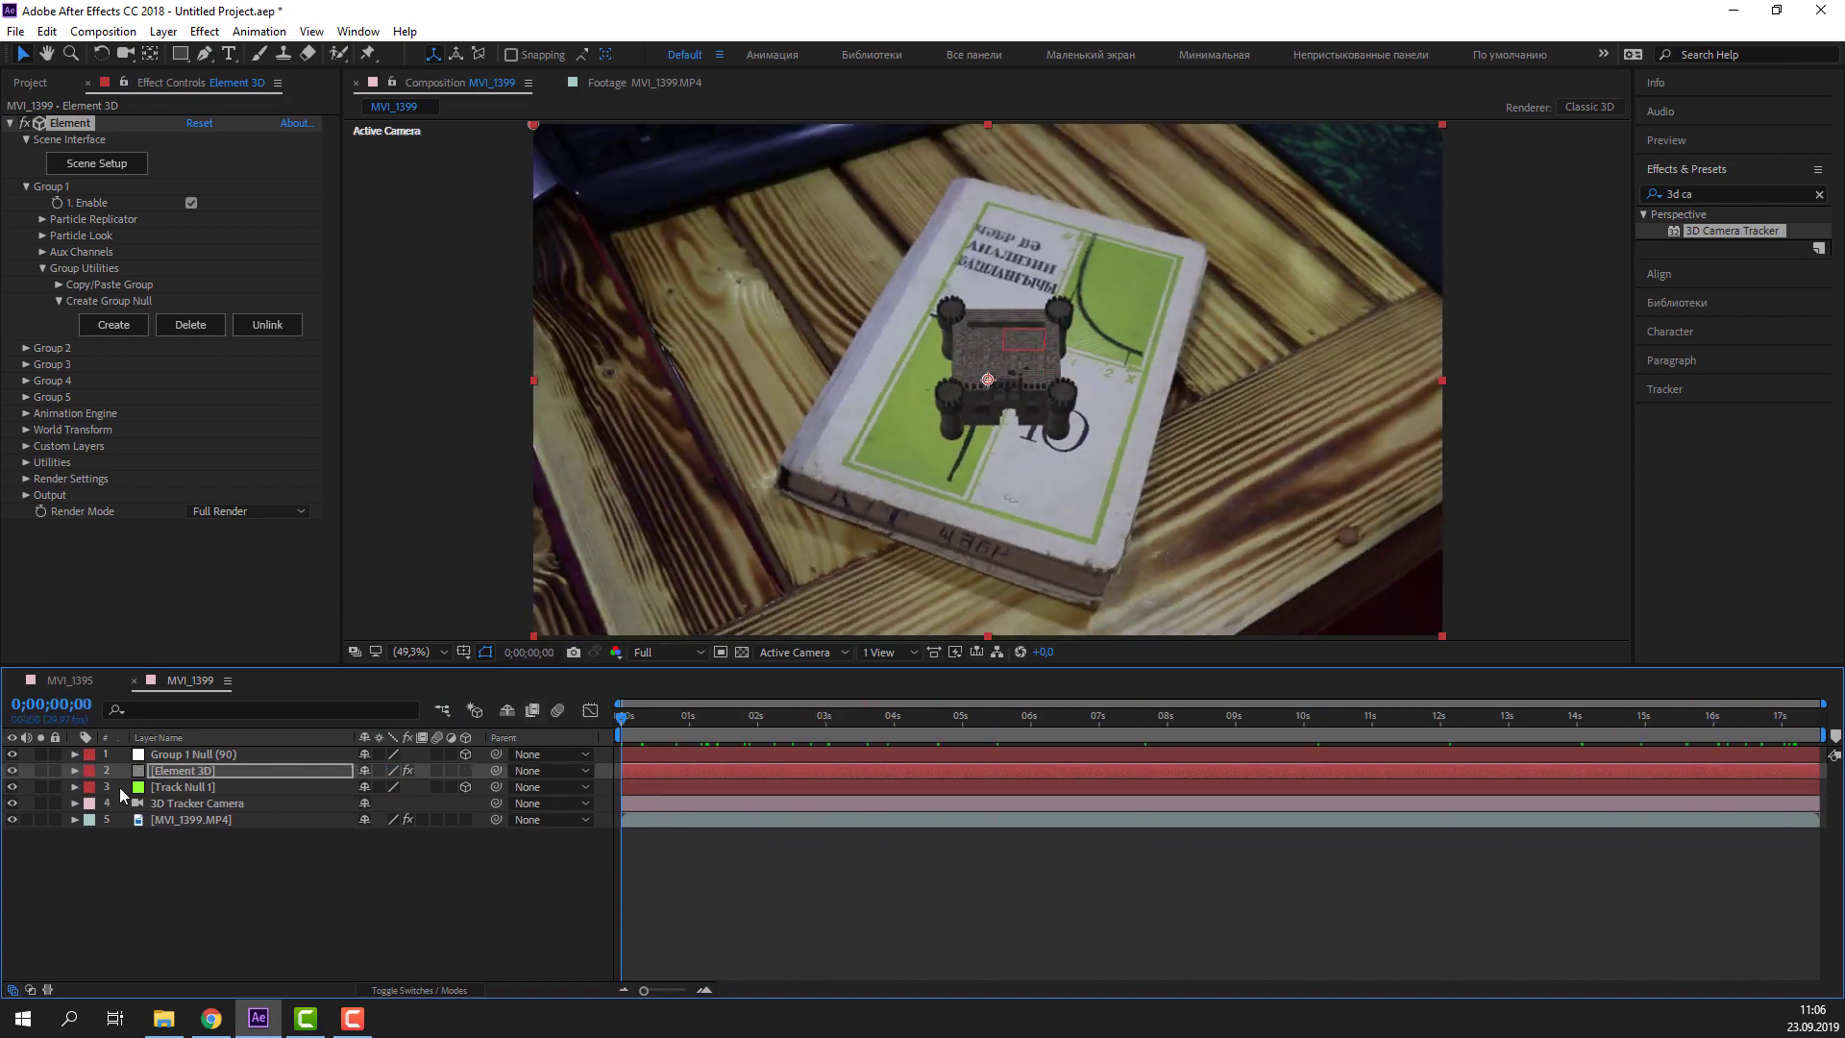
pyautogui.click(169, 899)
pyautogui.click(185, 773)
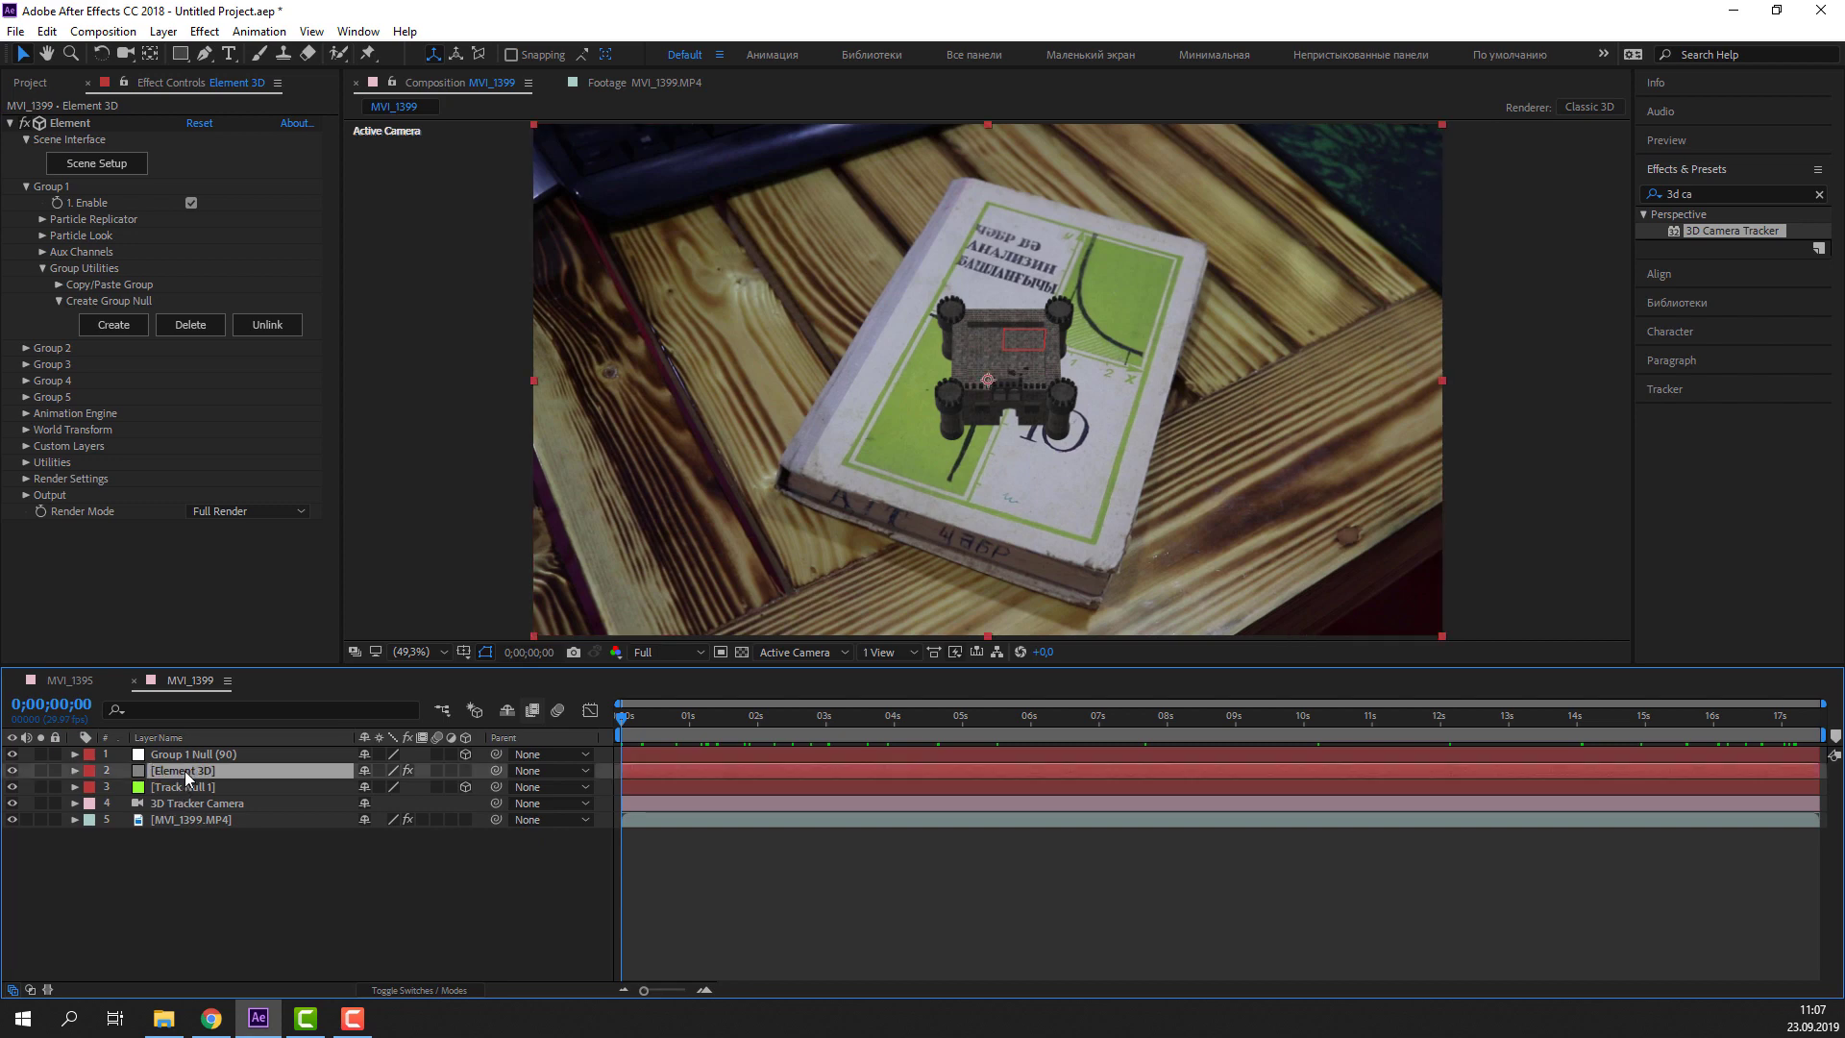
pyautogui.click(23, 139)
pyautogui.click(26, 156)
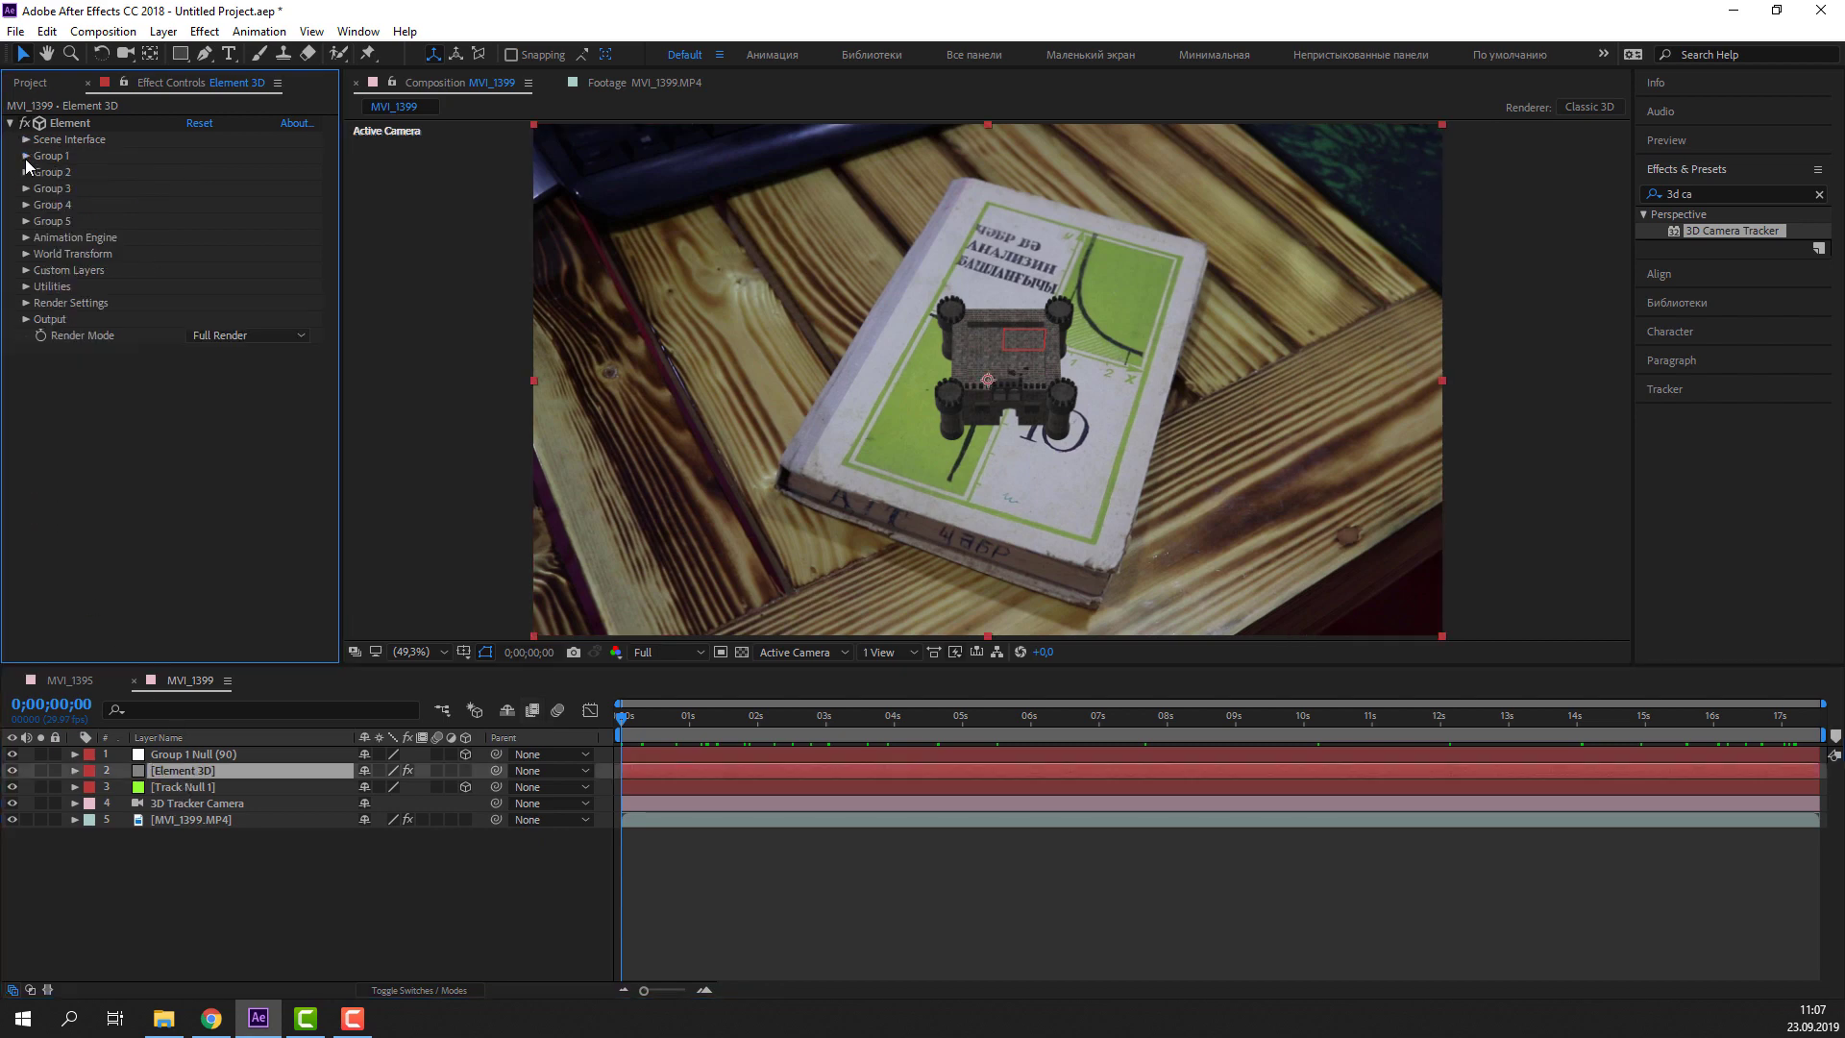
# Turn on ambient occlusion in Render Settings with SSAO Intensity 10
pyautogui.click(26, 303)
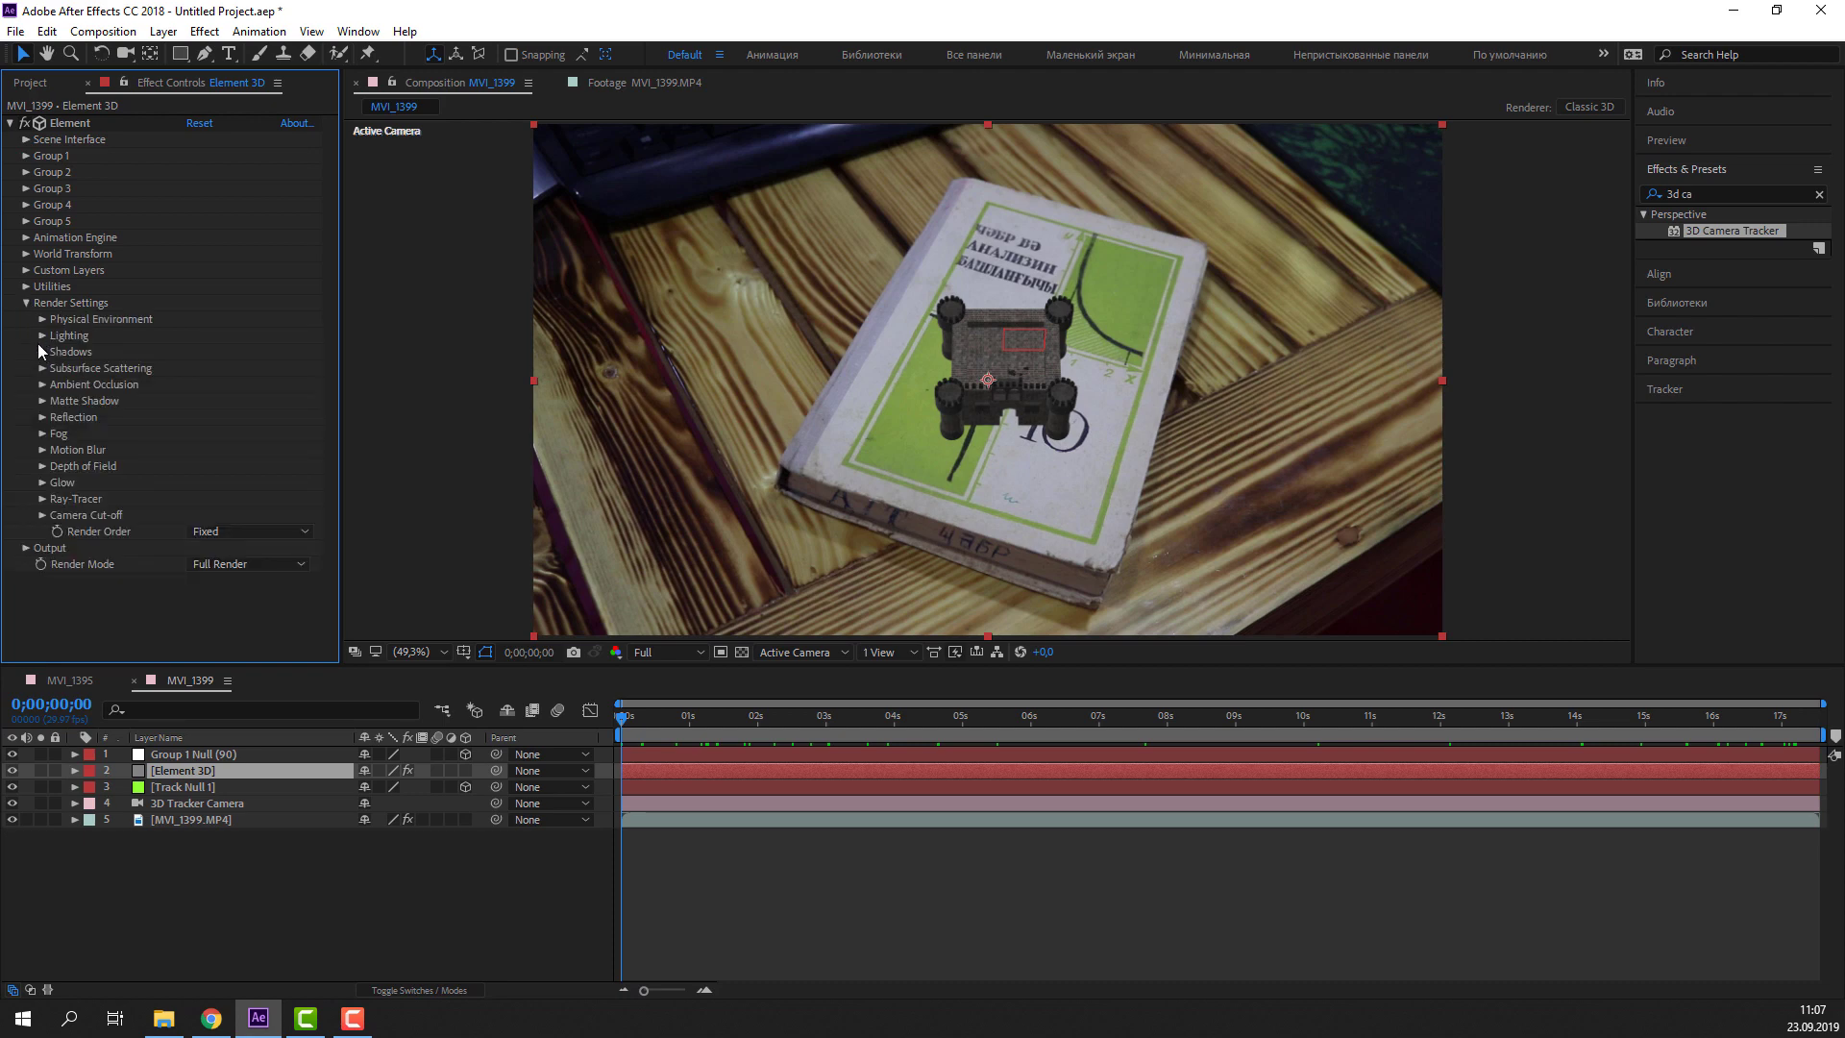
pyautogui.click(42, 384)
pyautogui.scroll(2, 1071, 463)
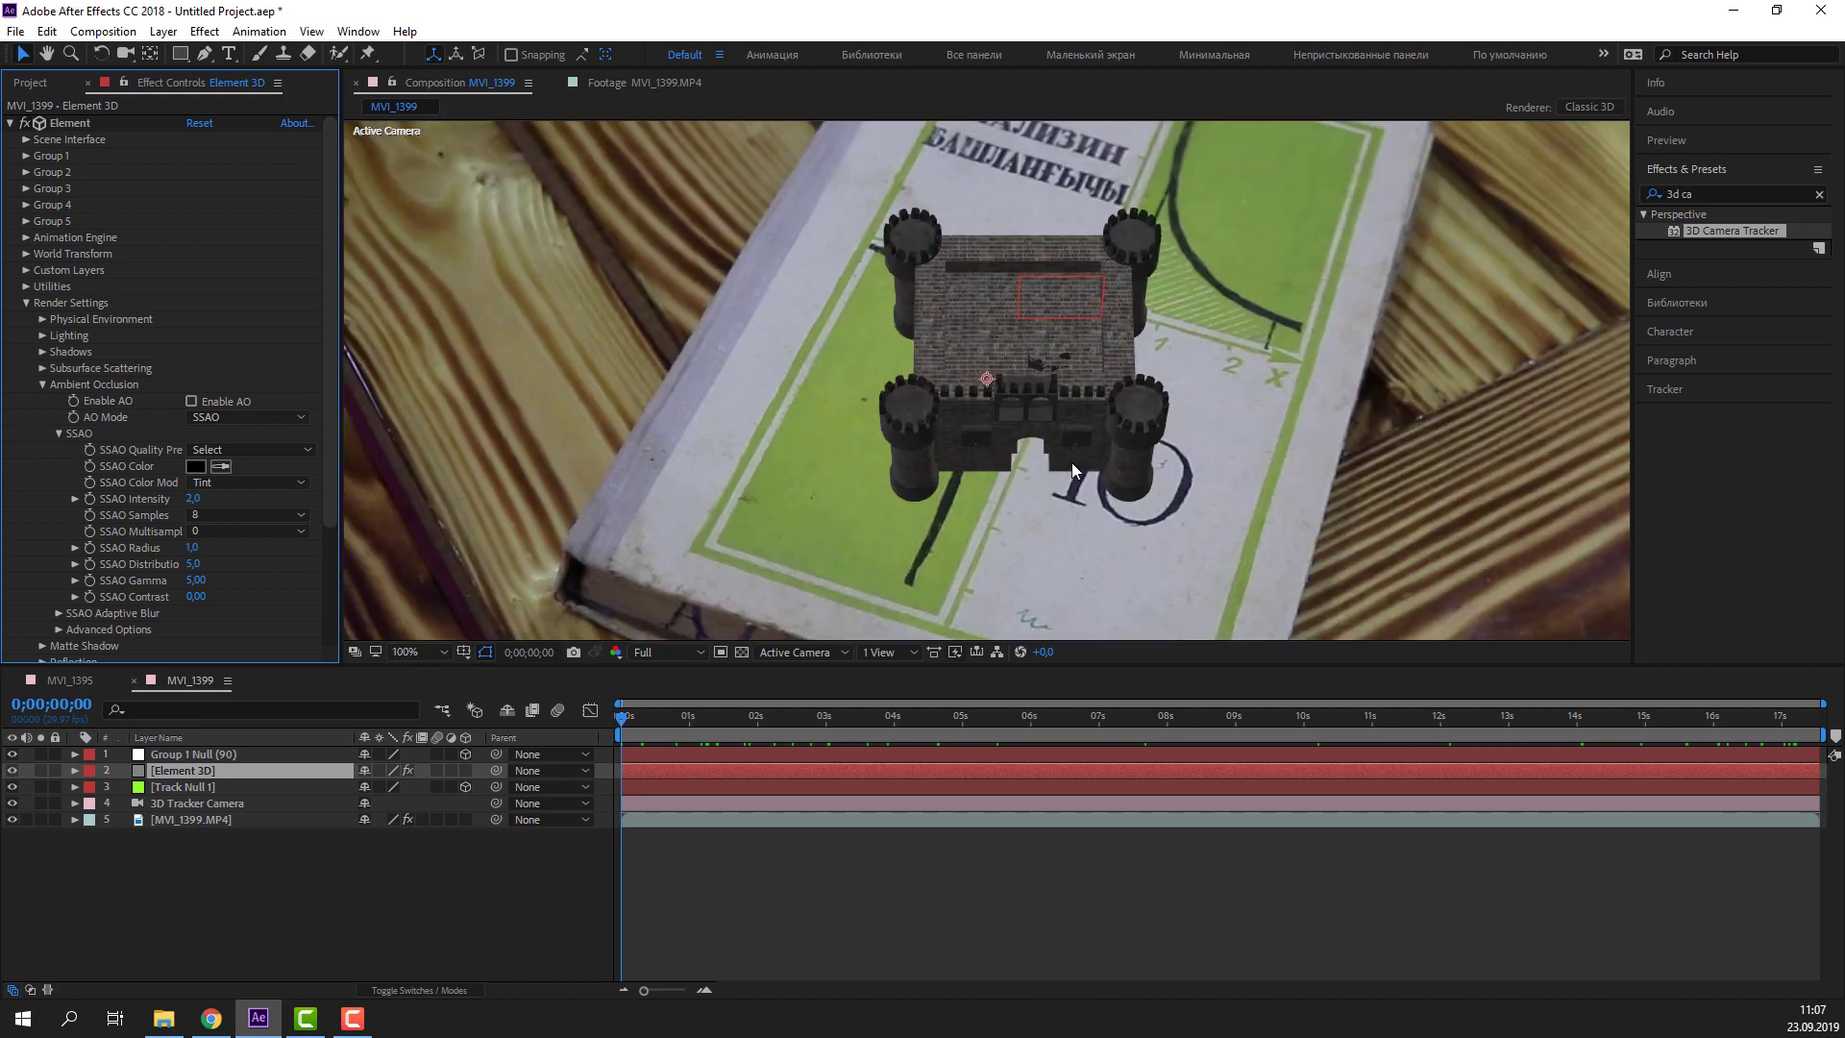
pyautogui.scroll(1, 1070, 463)
pyautogui.scroll(1, 782, 321)
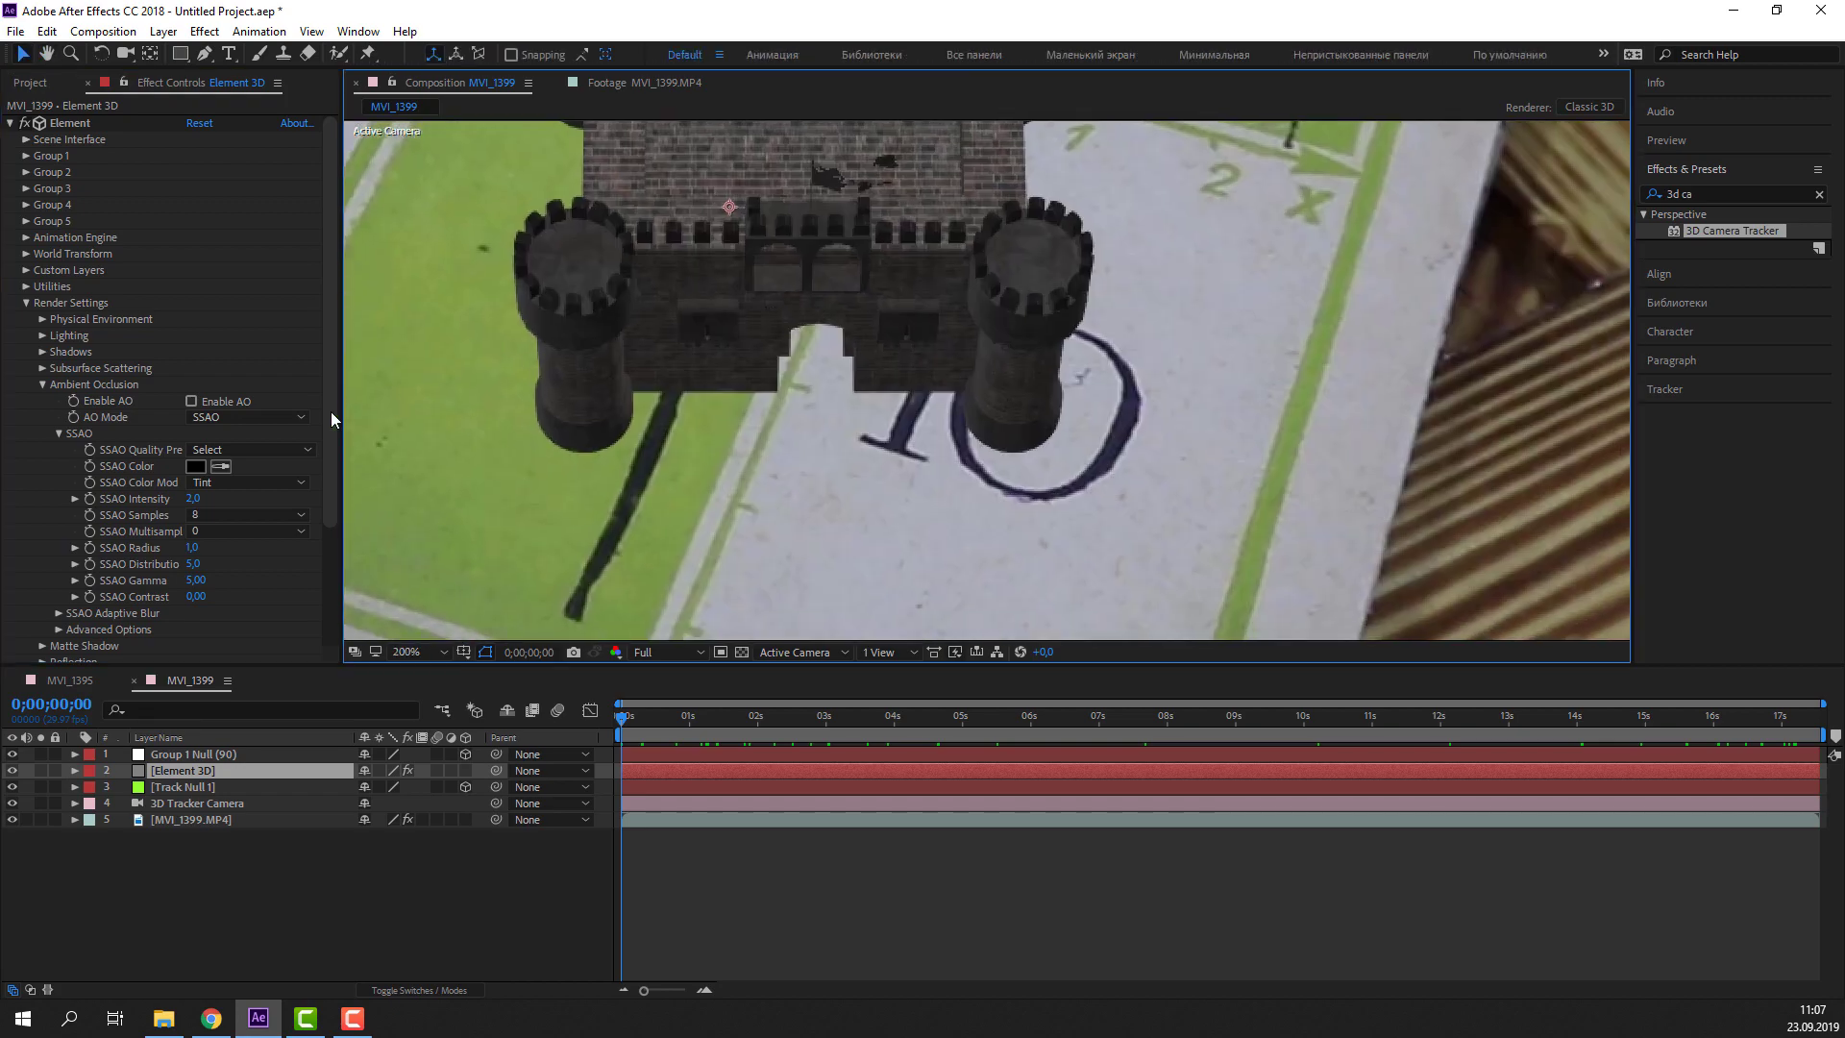
pyautogui.click(191, 401)
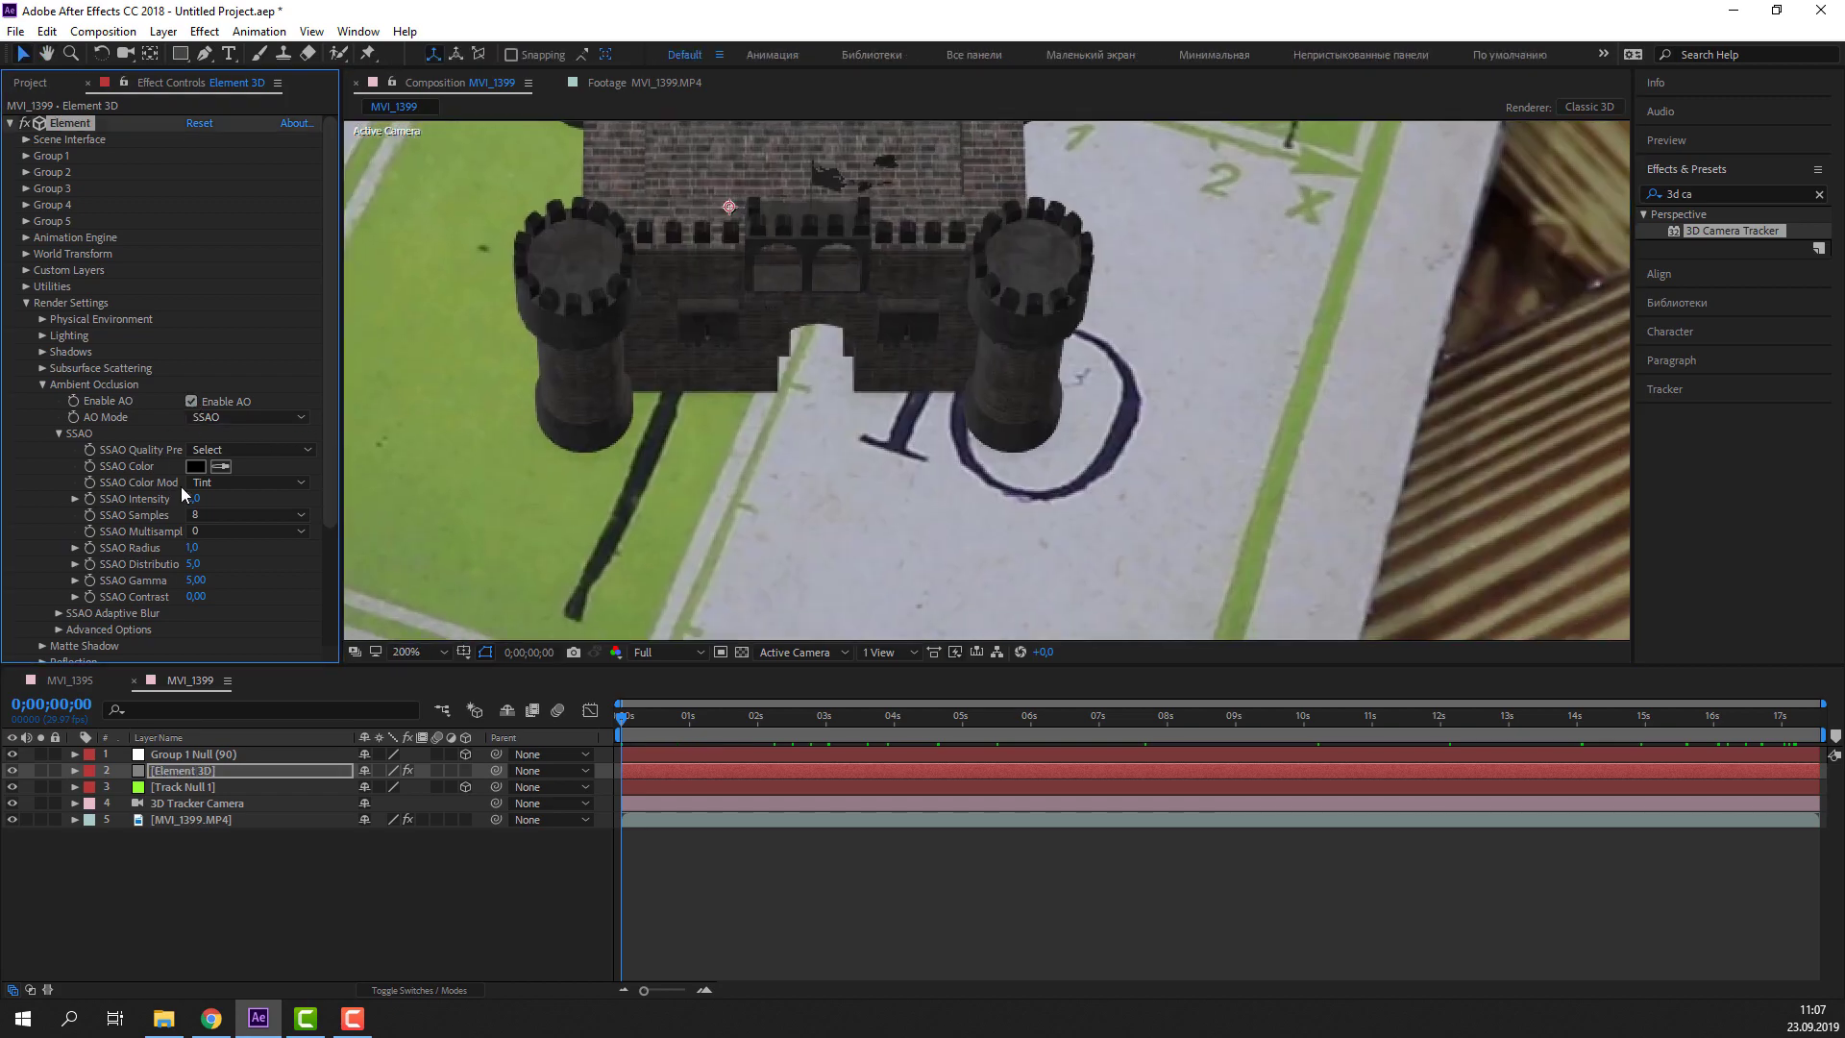
pyautogui.click(191, 499)
pyautogui.write('10')
pyautogui.press('Return')
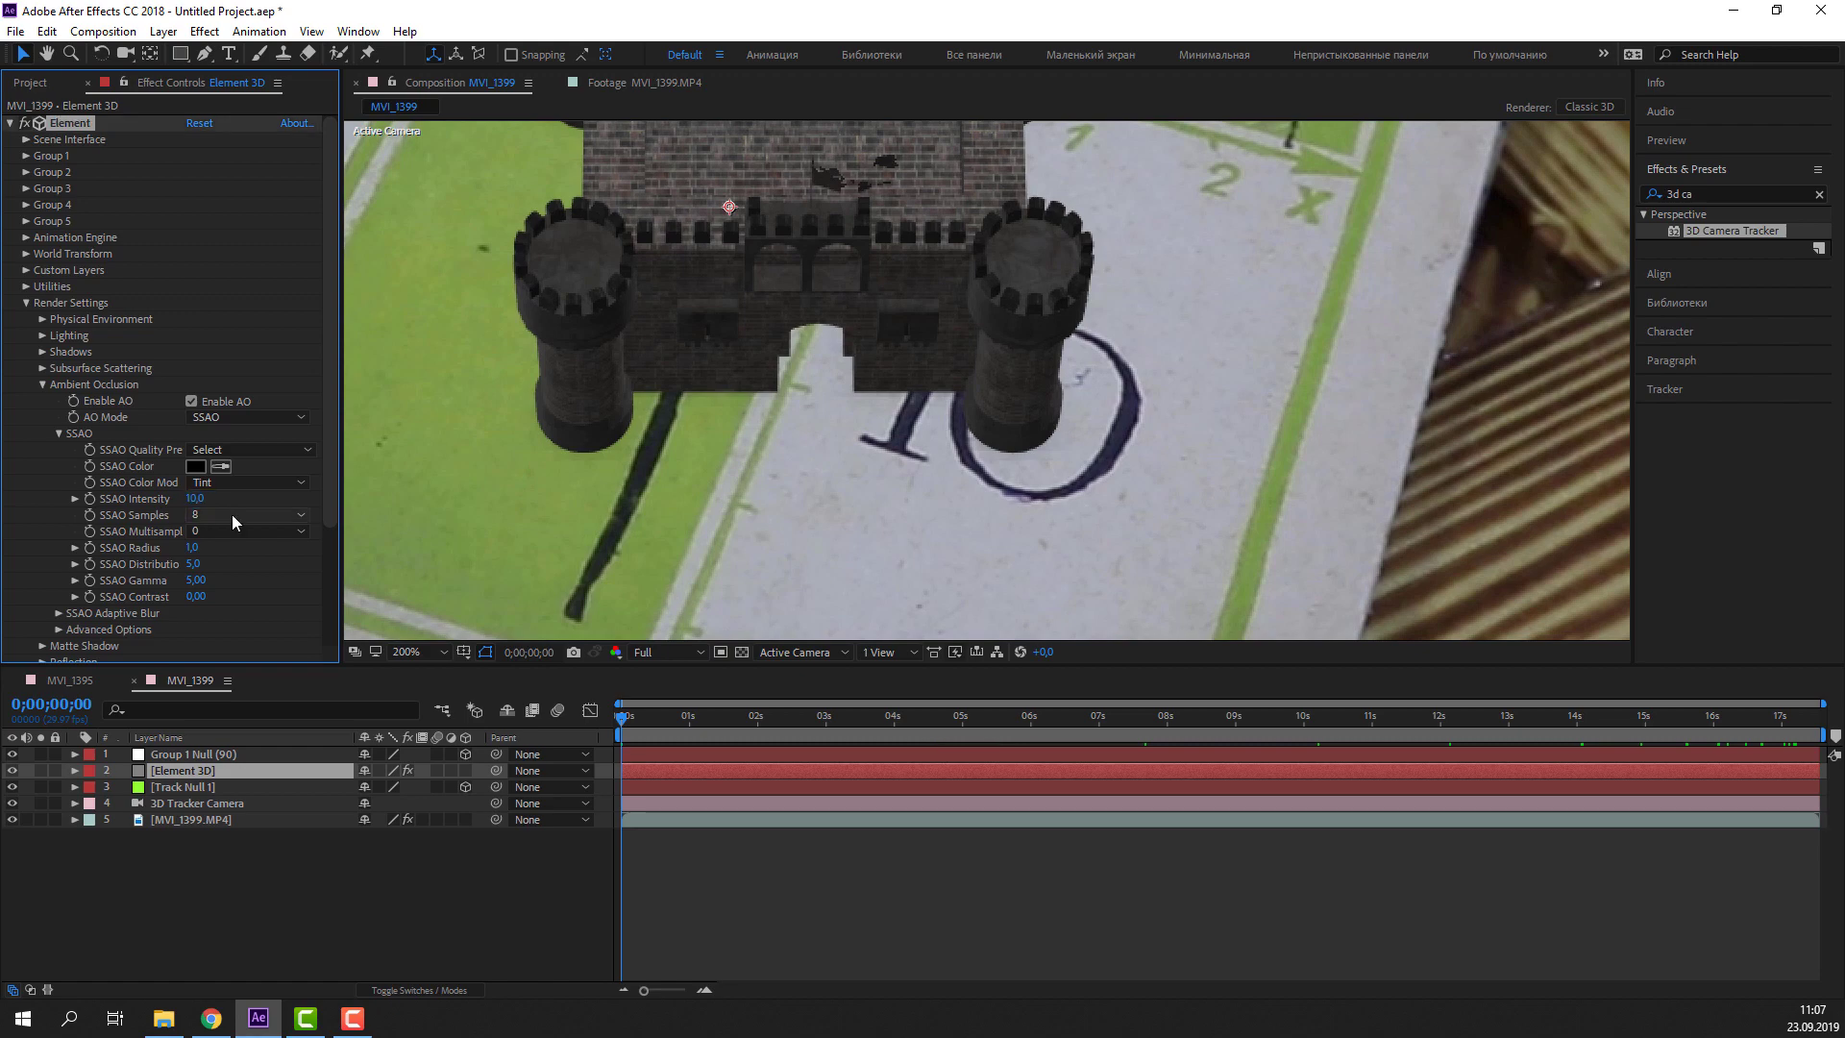
pyautogui.scroll(-2, 775, 429)
pyautogui.scroll(-2, 781, 423)
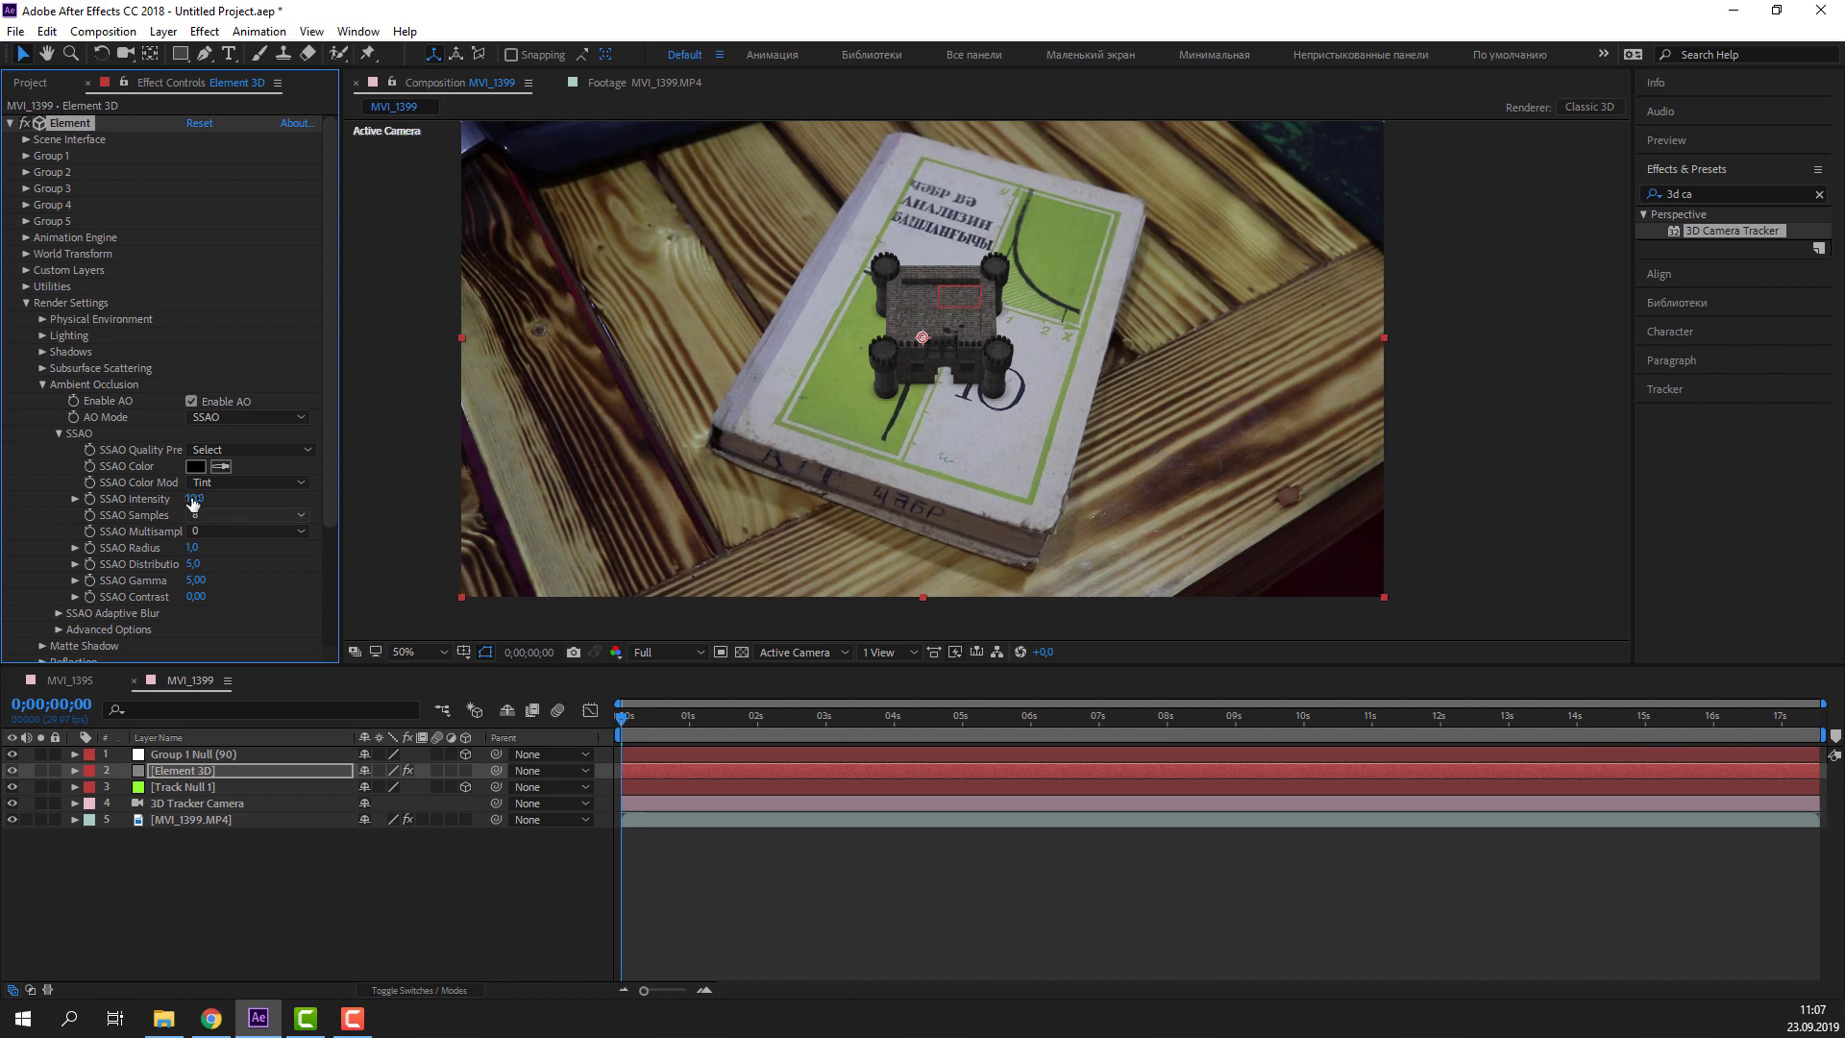
# Raise the Physical Environment exposure to 1.70
pyautogui.click(59, 435)
pyautogui.click(40, 385)
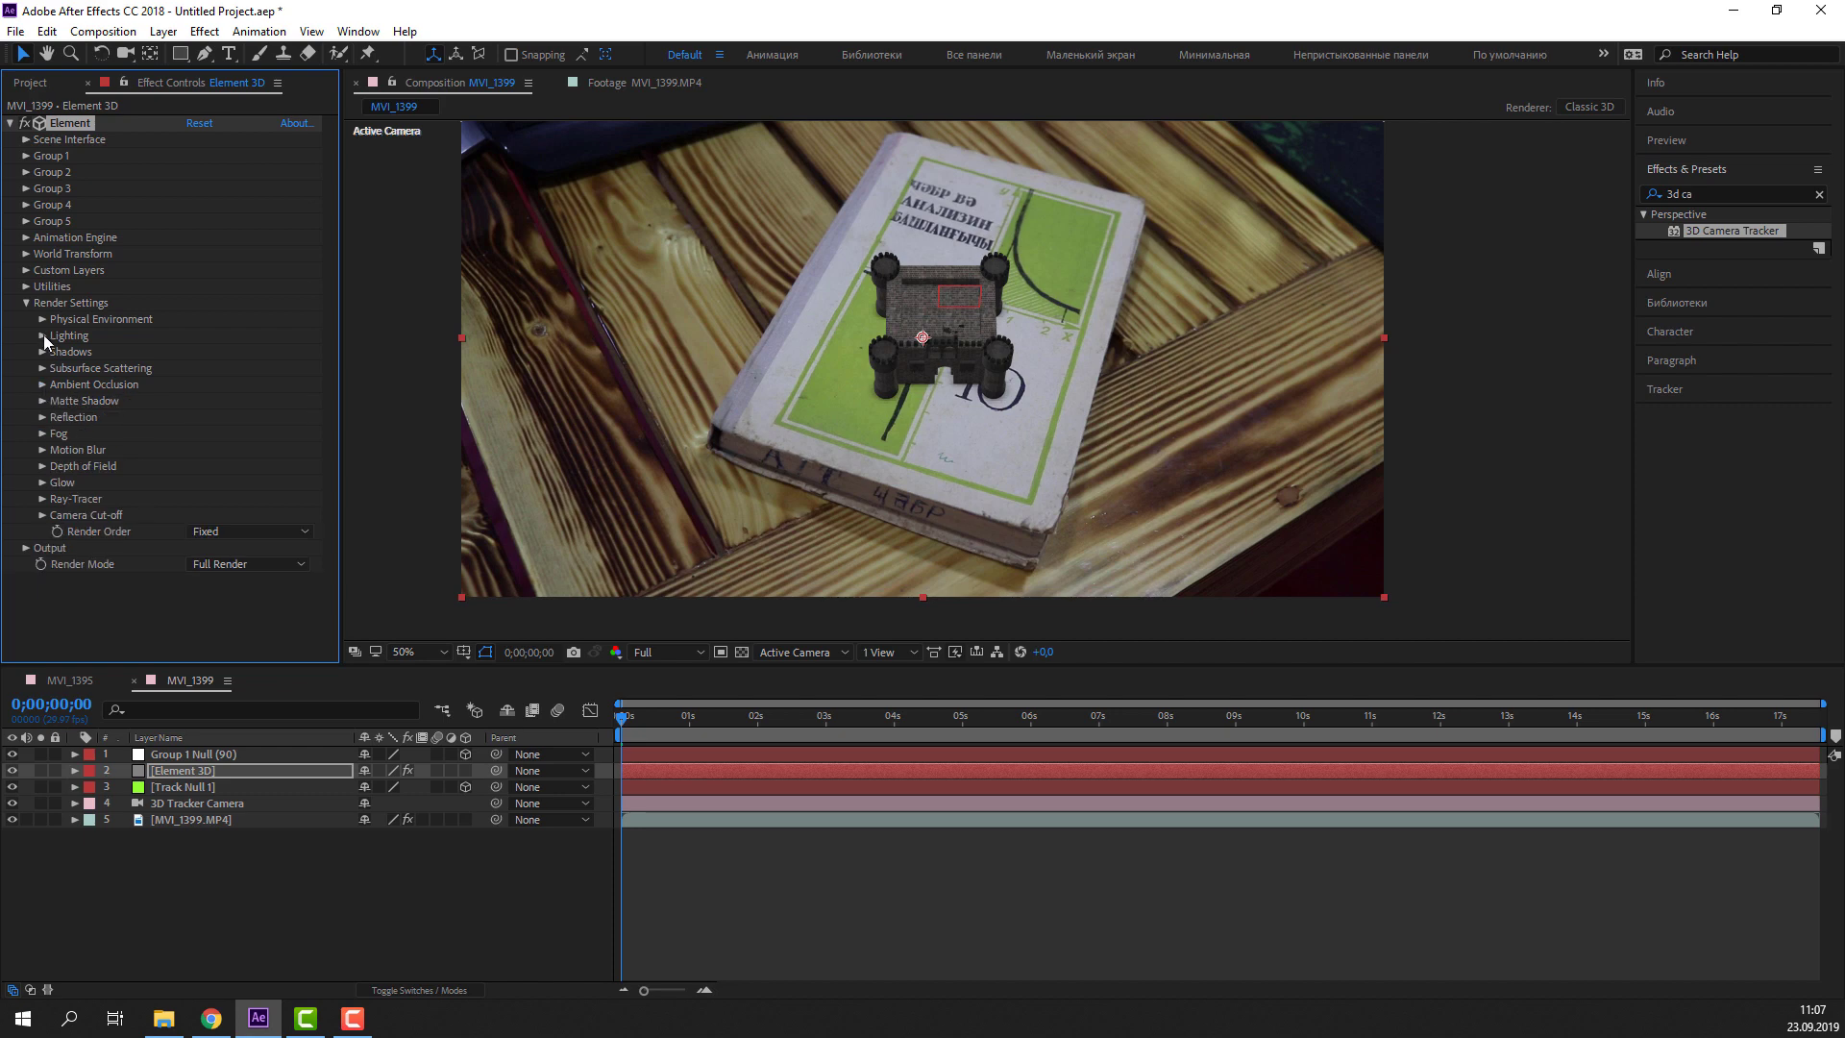
pyautogui.click(40, 320)
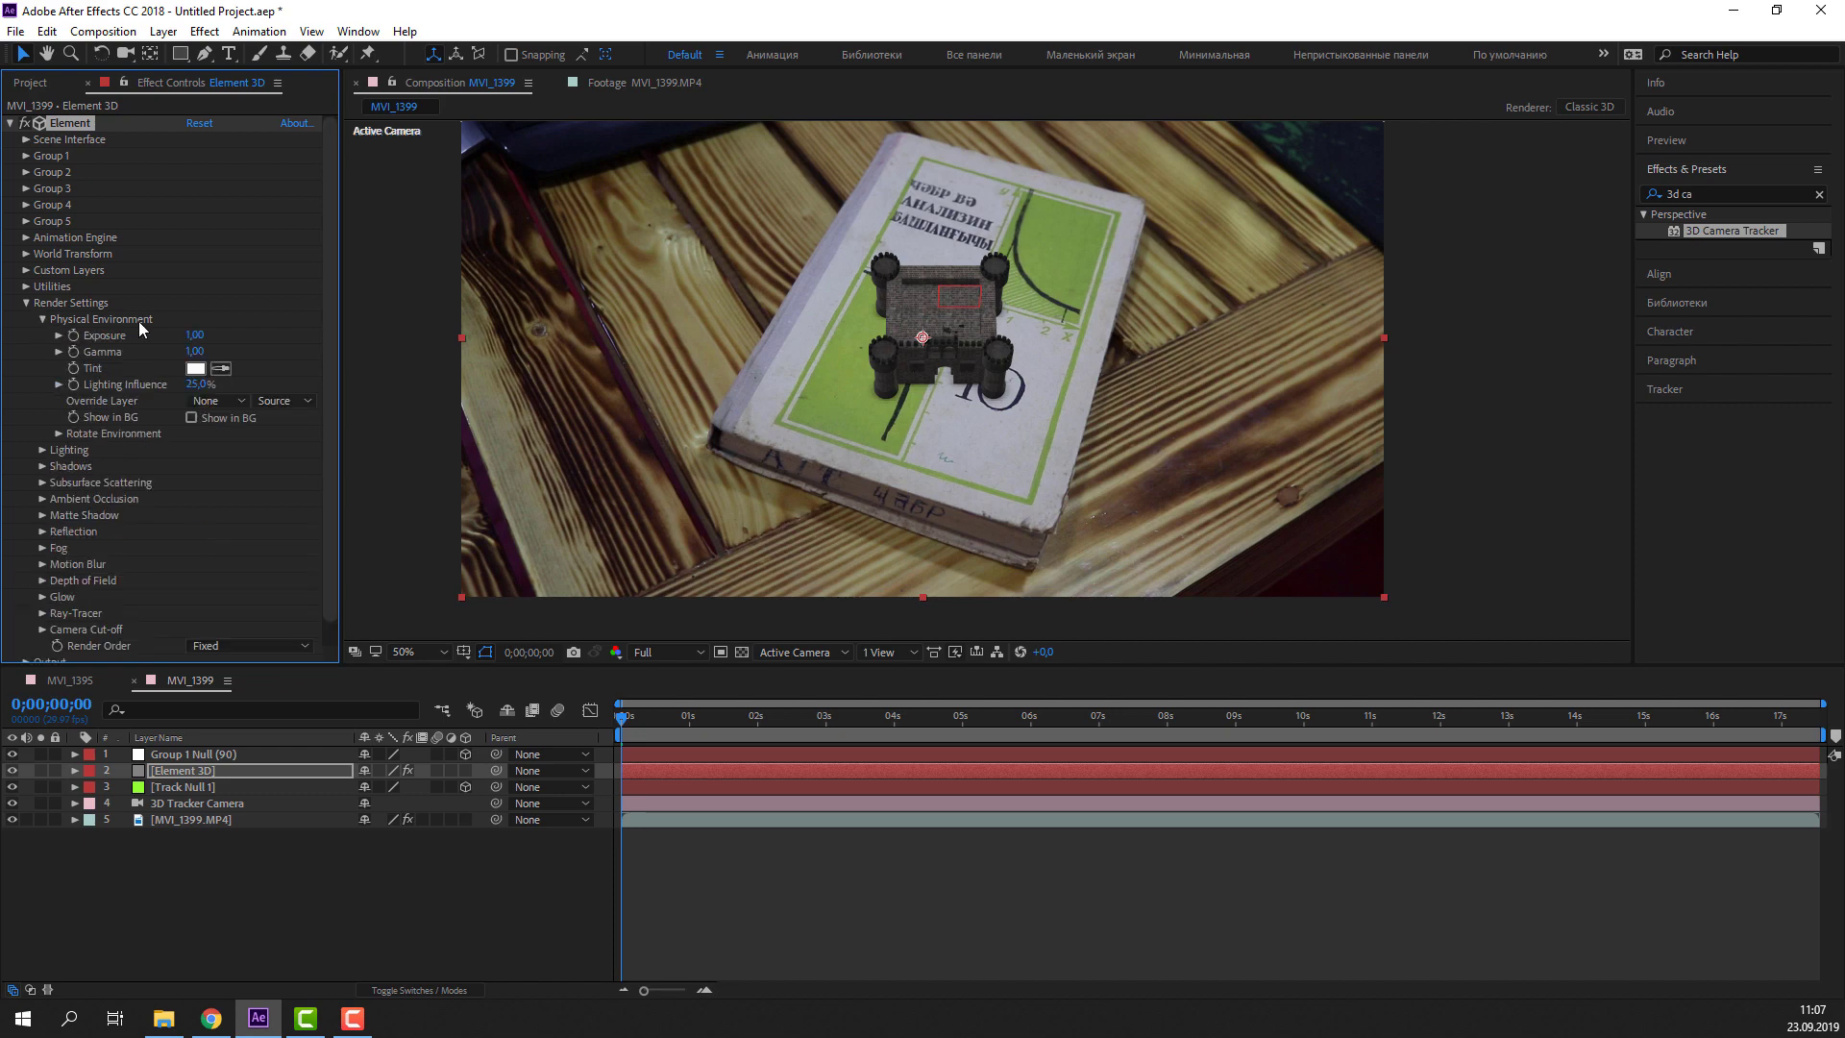
pyautogui.moveTo(160, 332); pyautogui.dragTo(278, 330)
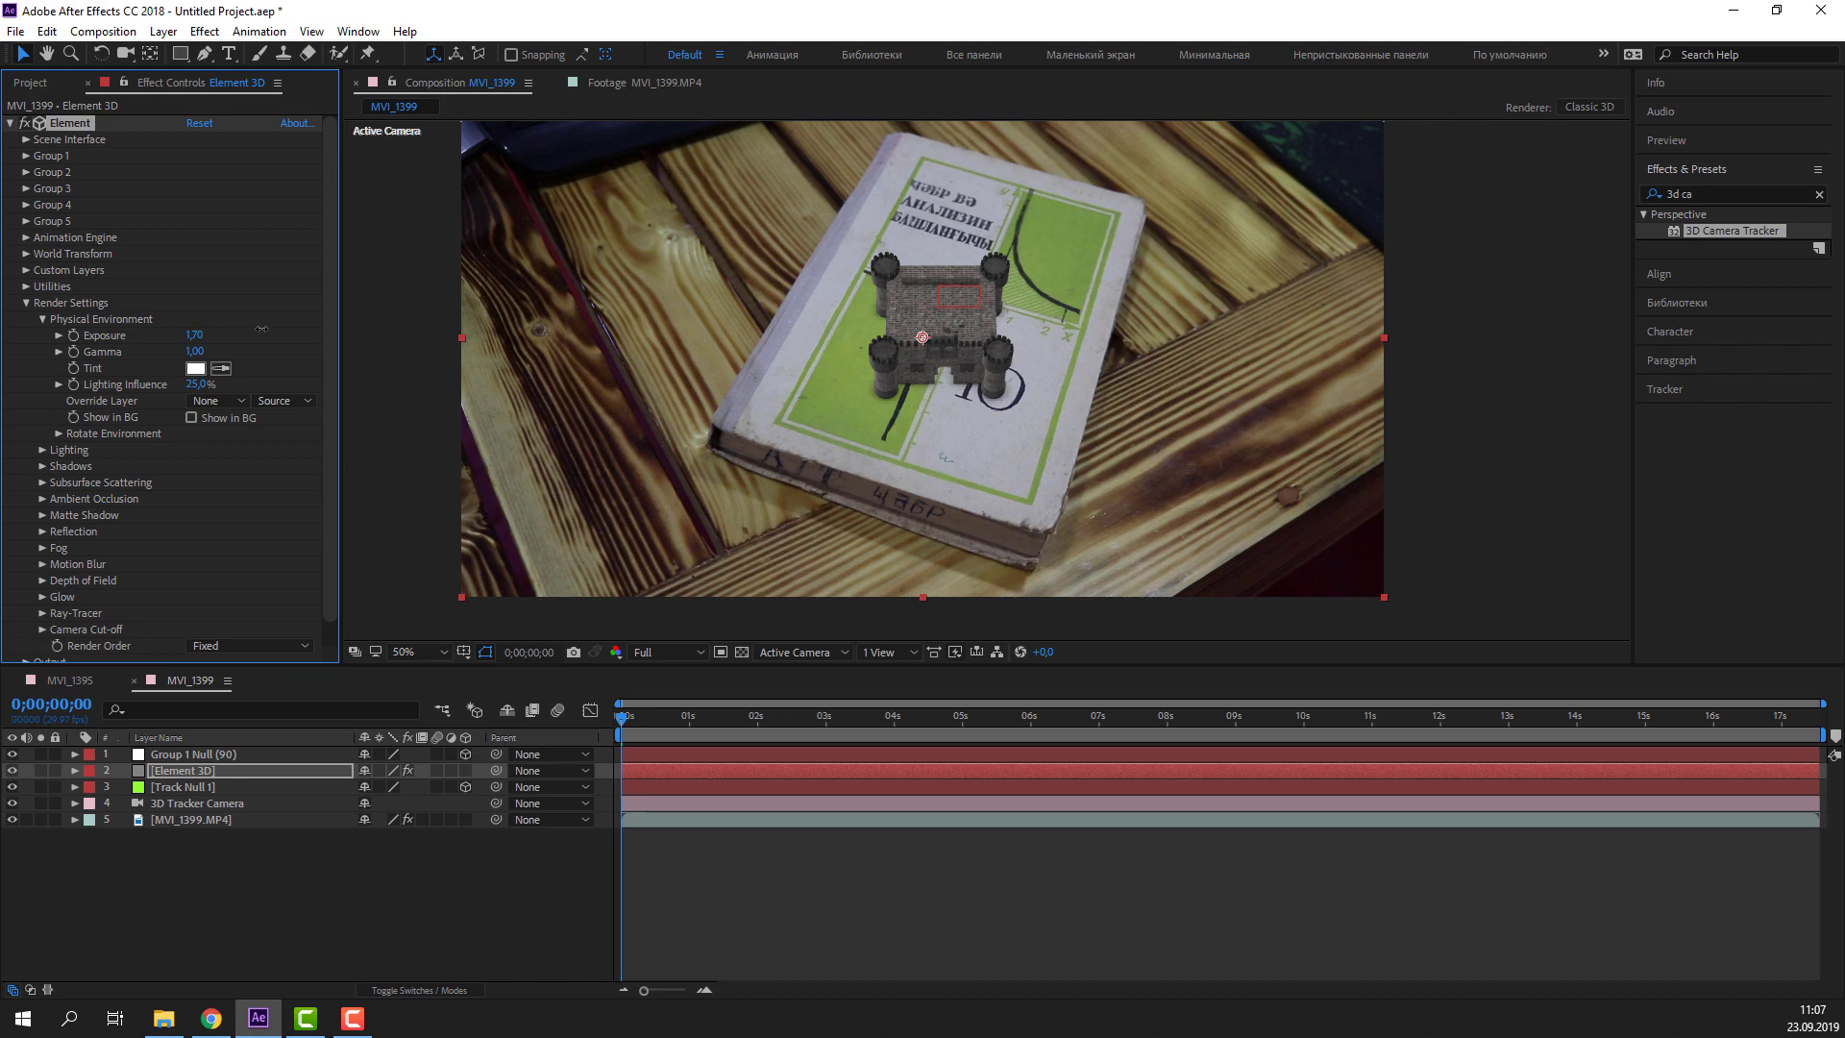
pyautogui.click(40, 320)
# Set Element 3D's Add Lighting preset to Cinema
pyautogui.click(43, 335)
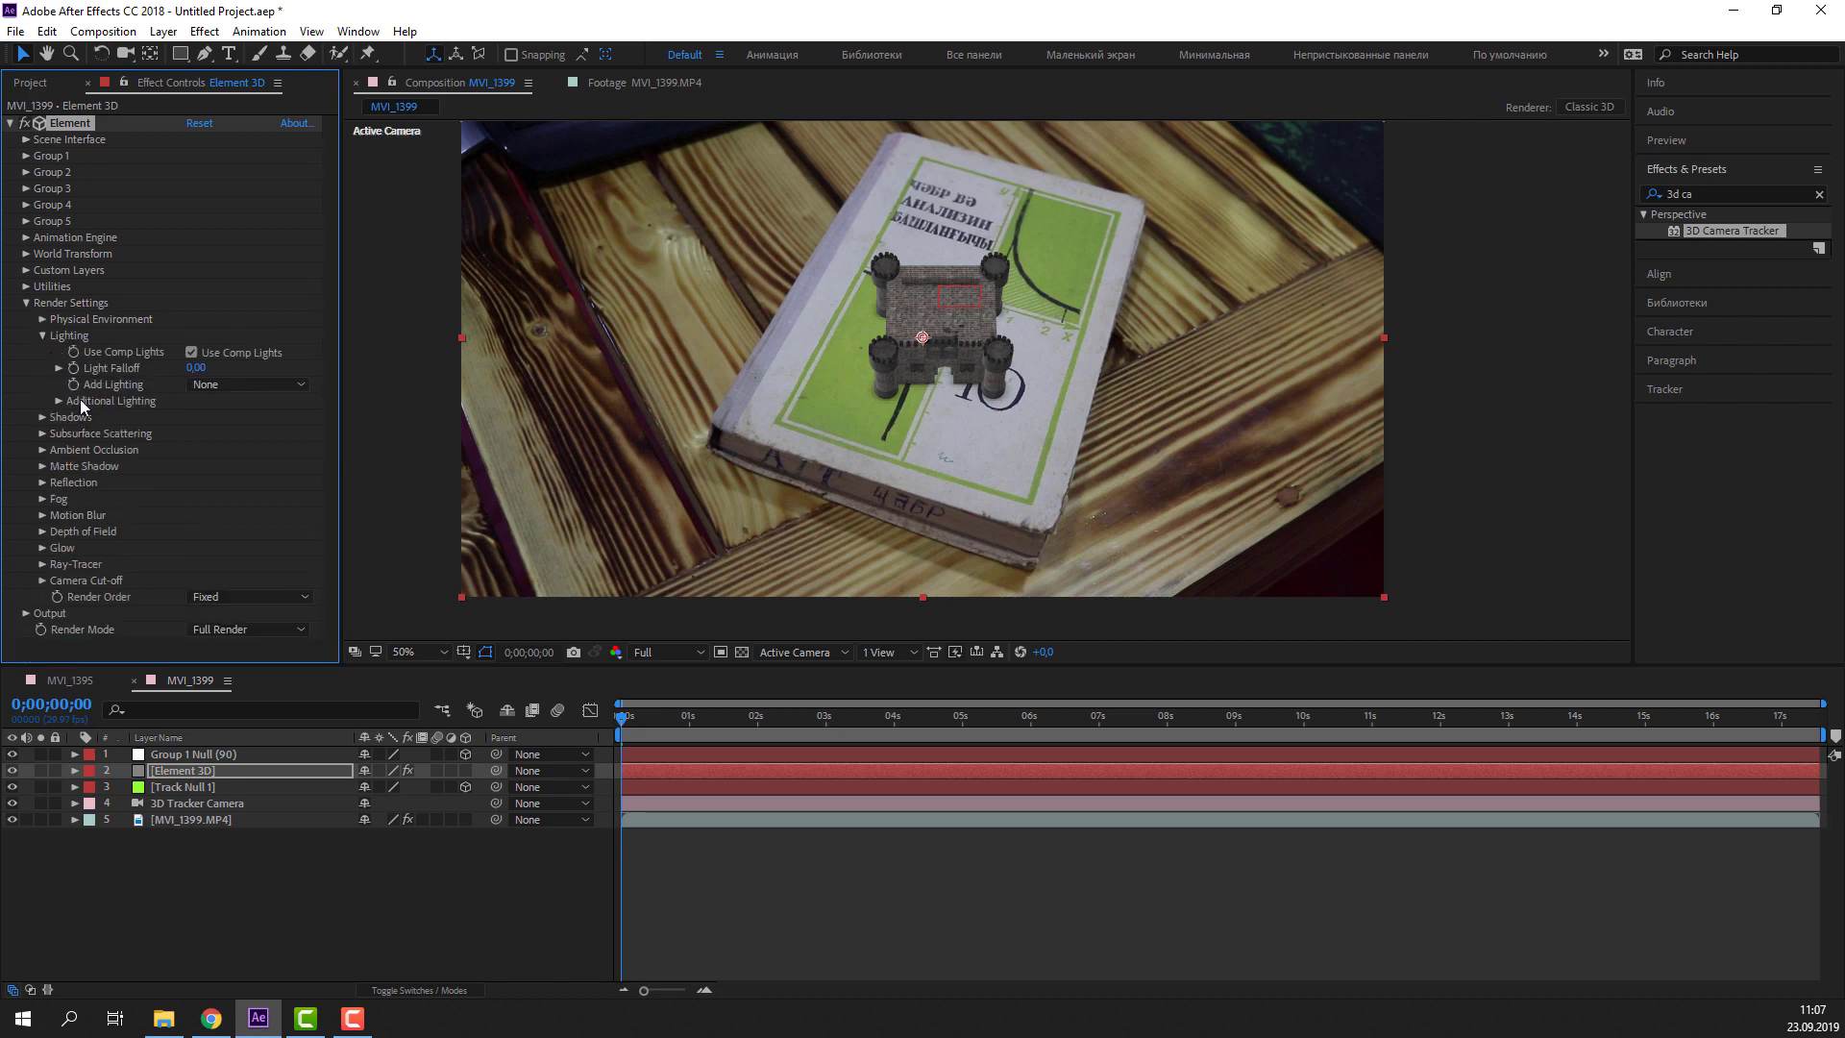
pyautogui.click(248, 386)
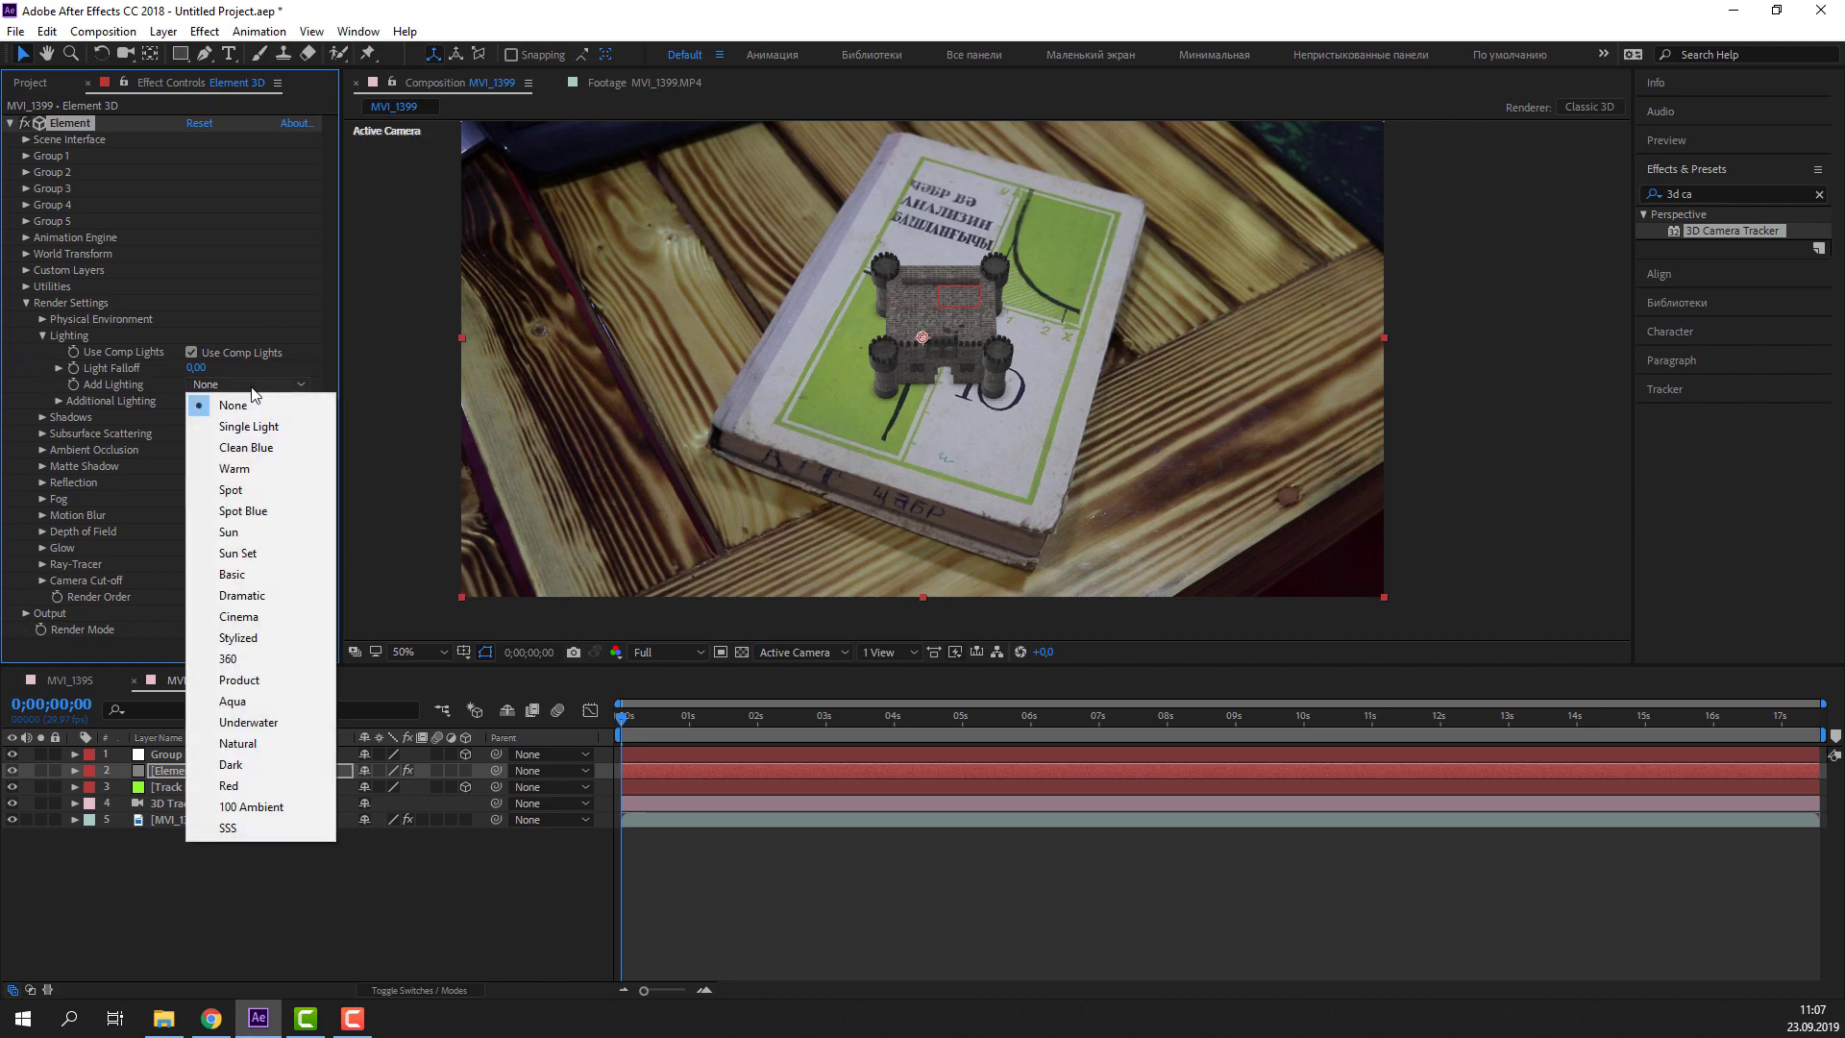
pyautogui.click(240, 617)
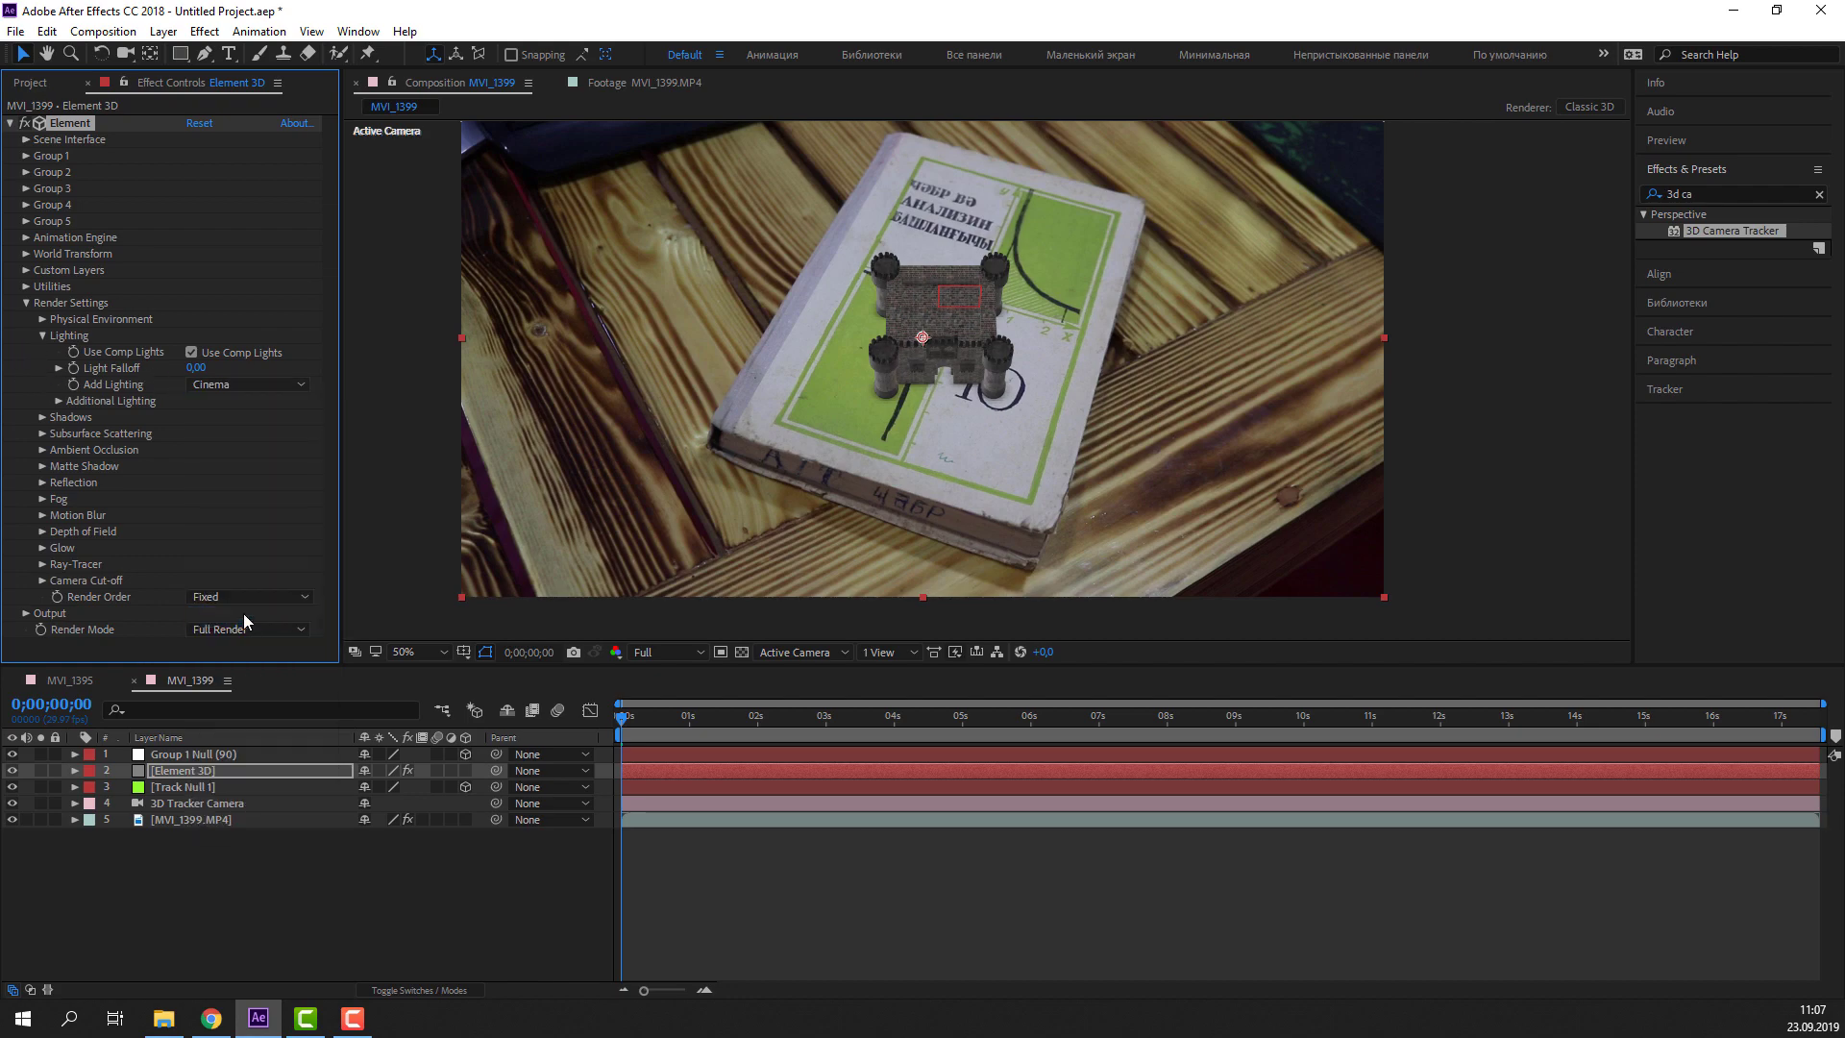
pyautogui.scroll(4, 1072, 385)
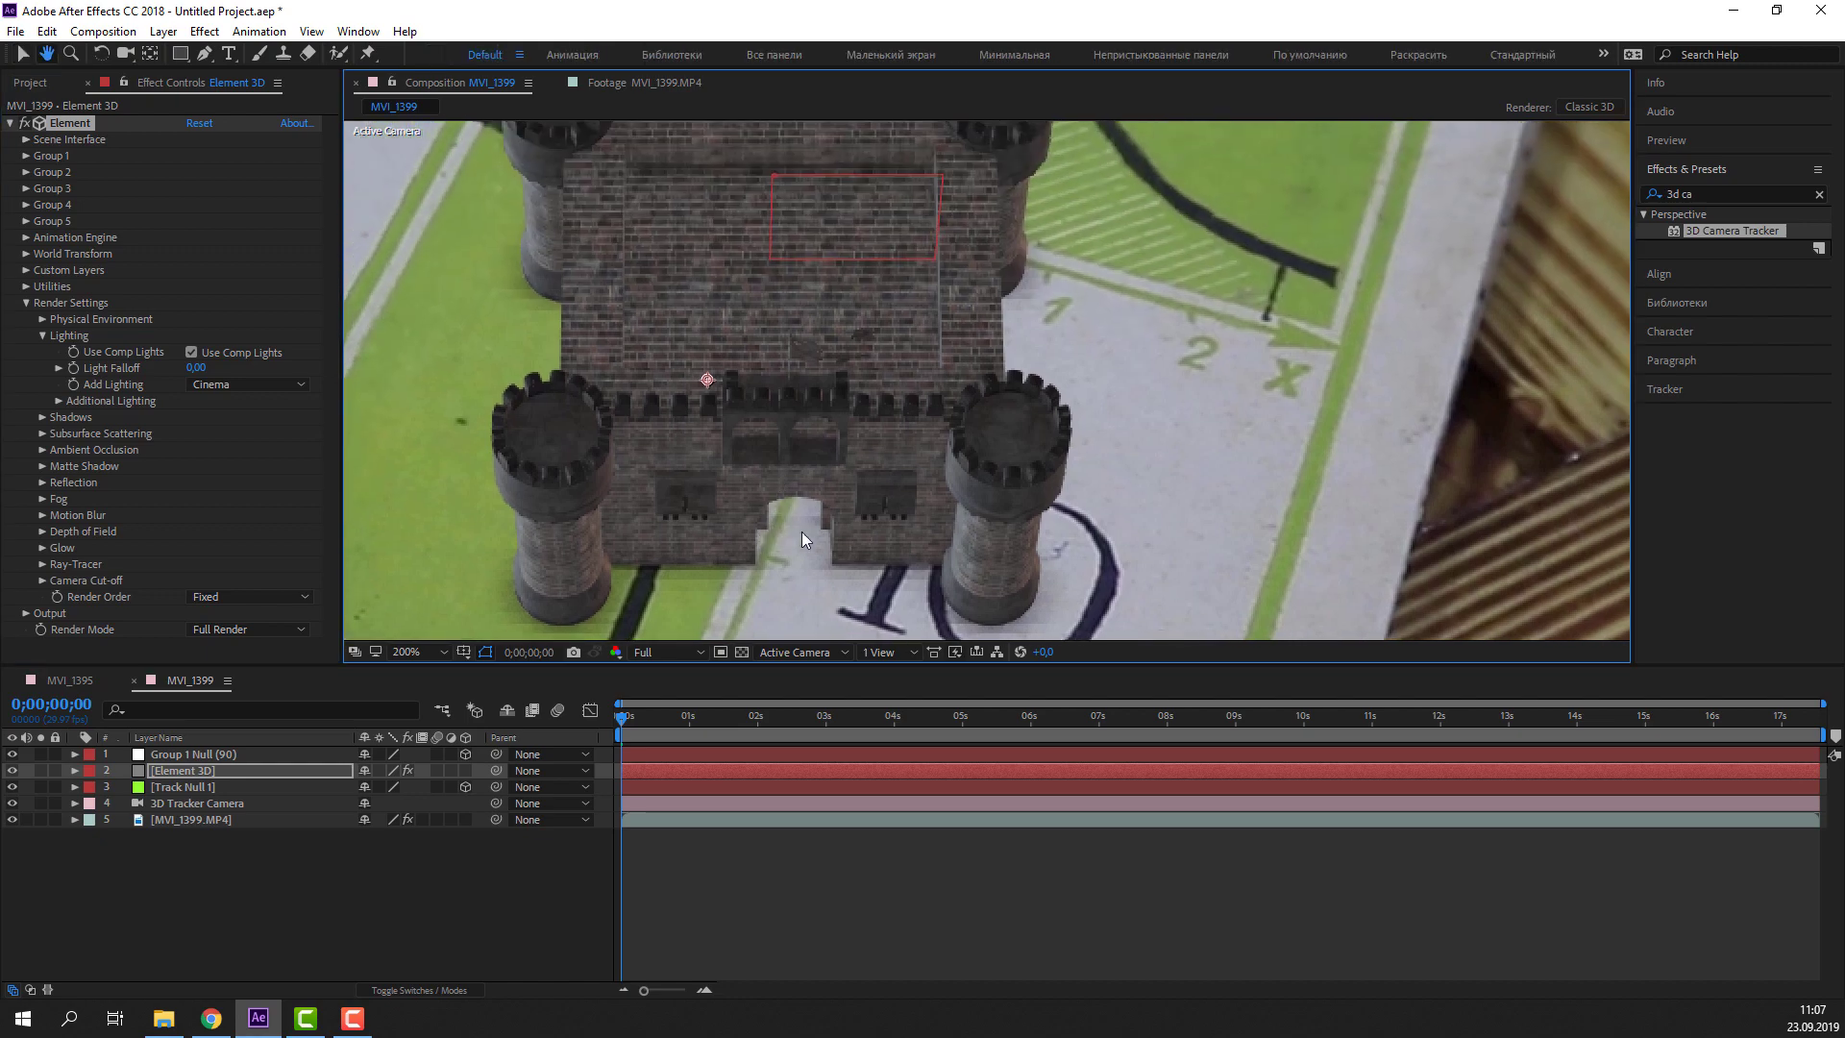
# Scrub to later frames around nine seconds and pan onto the castle to check the lighting
pyautogui.click(759, 717)
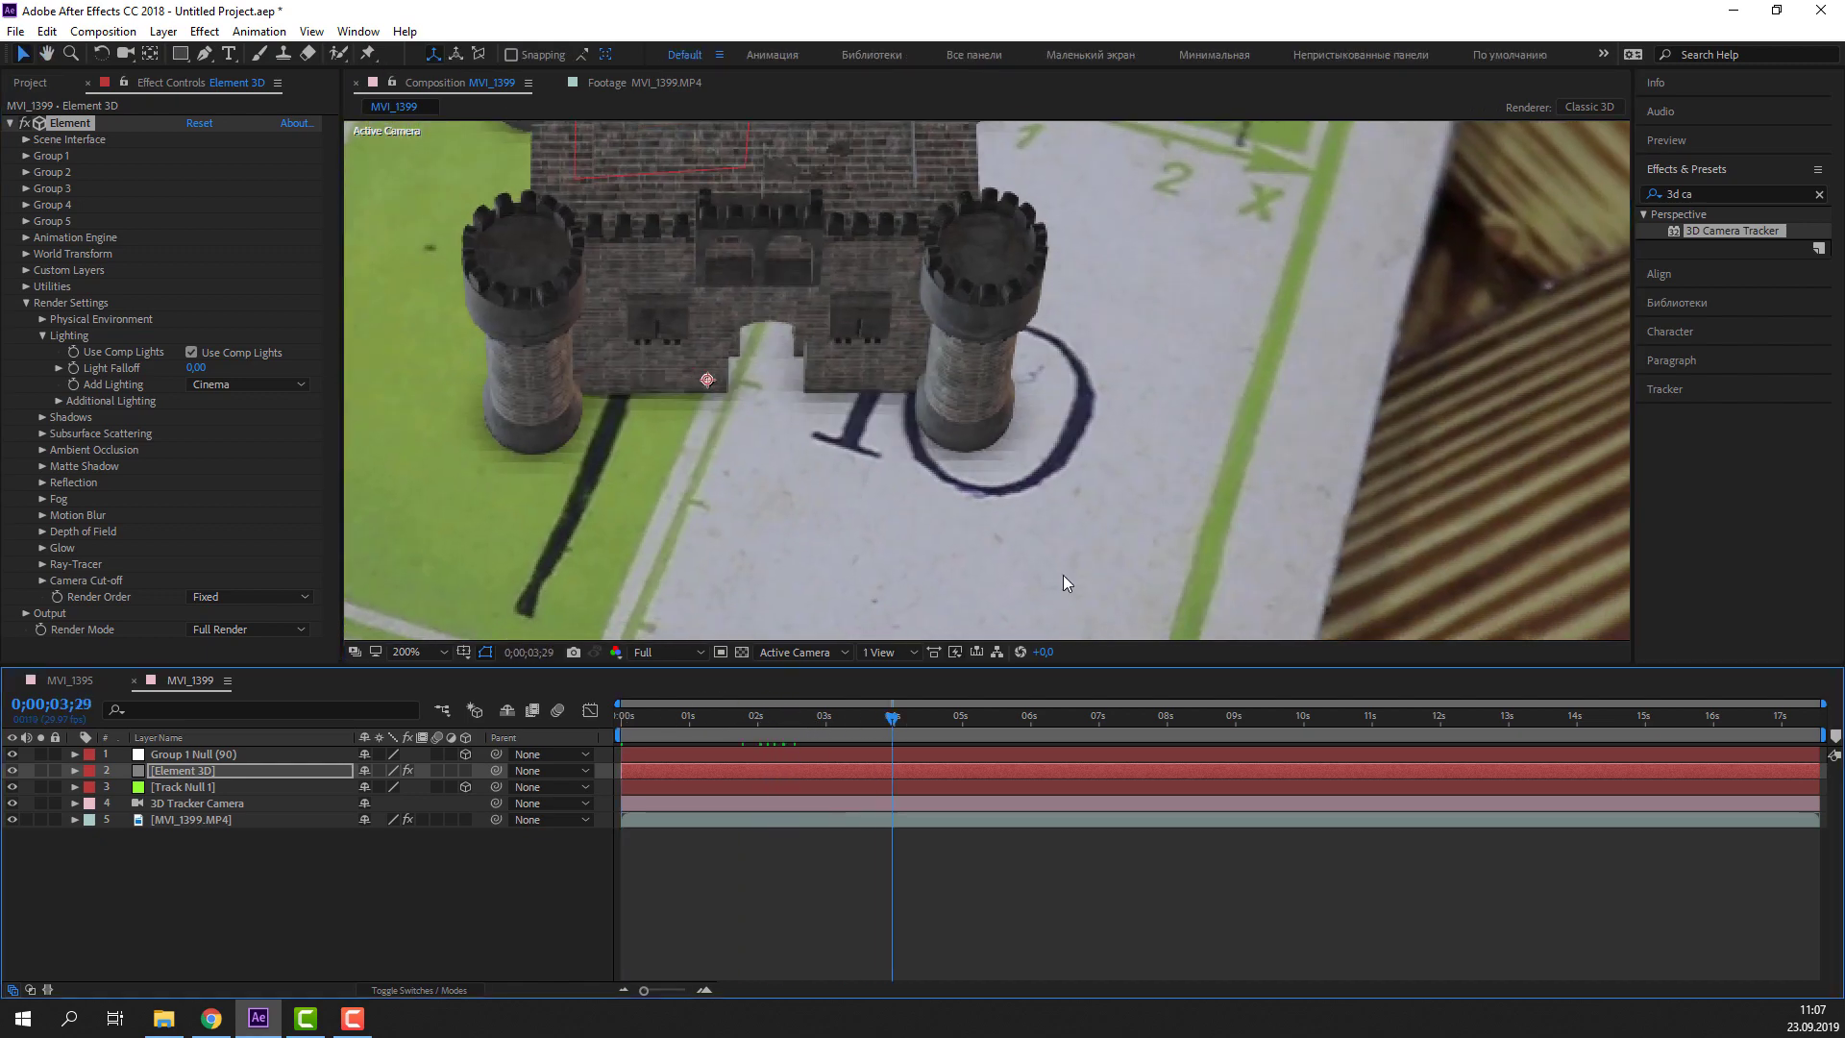
pyautogui.scroll(-4, 1088, 517)
pyautogui.click(985, 716)
pyautogui.moveTo(1028, 718); pyautogui.dragTo(1577, 717)
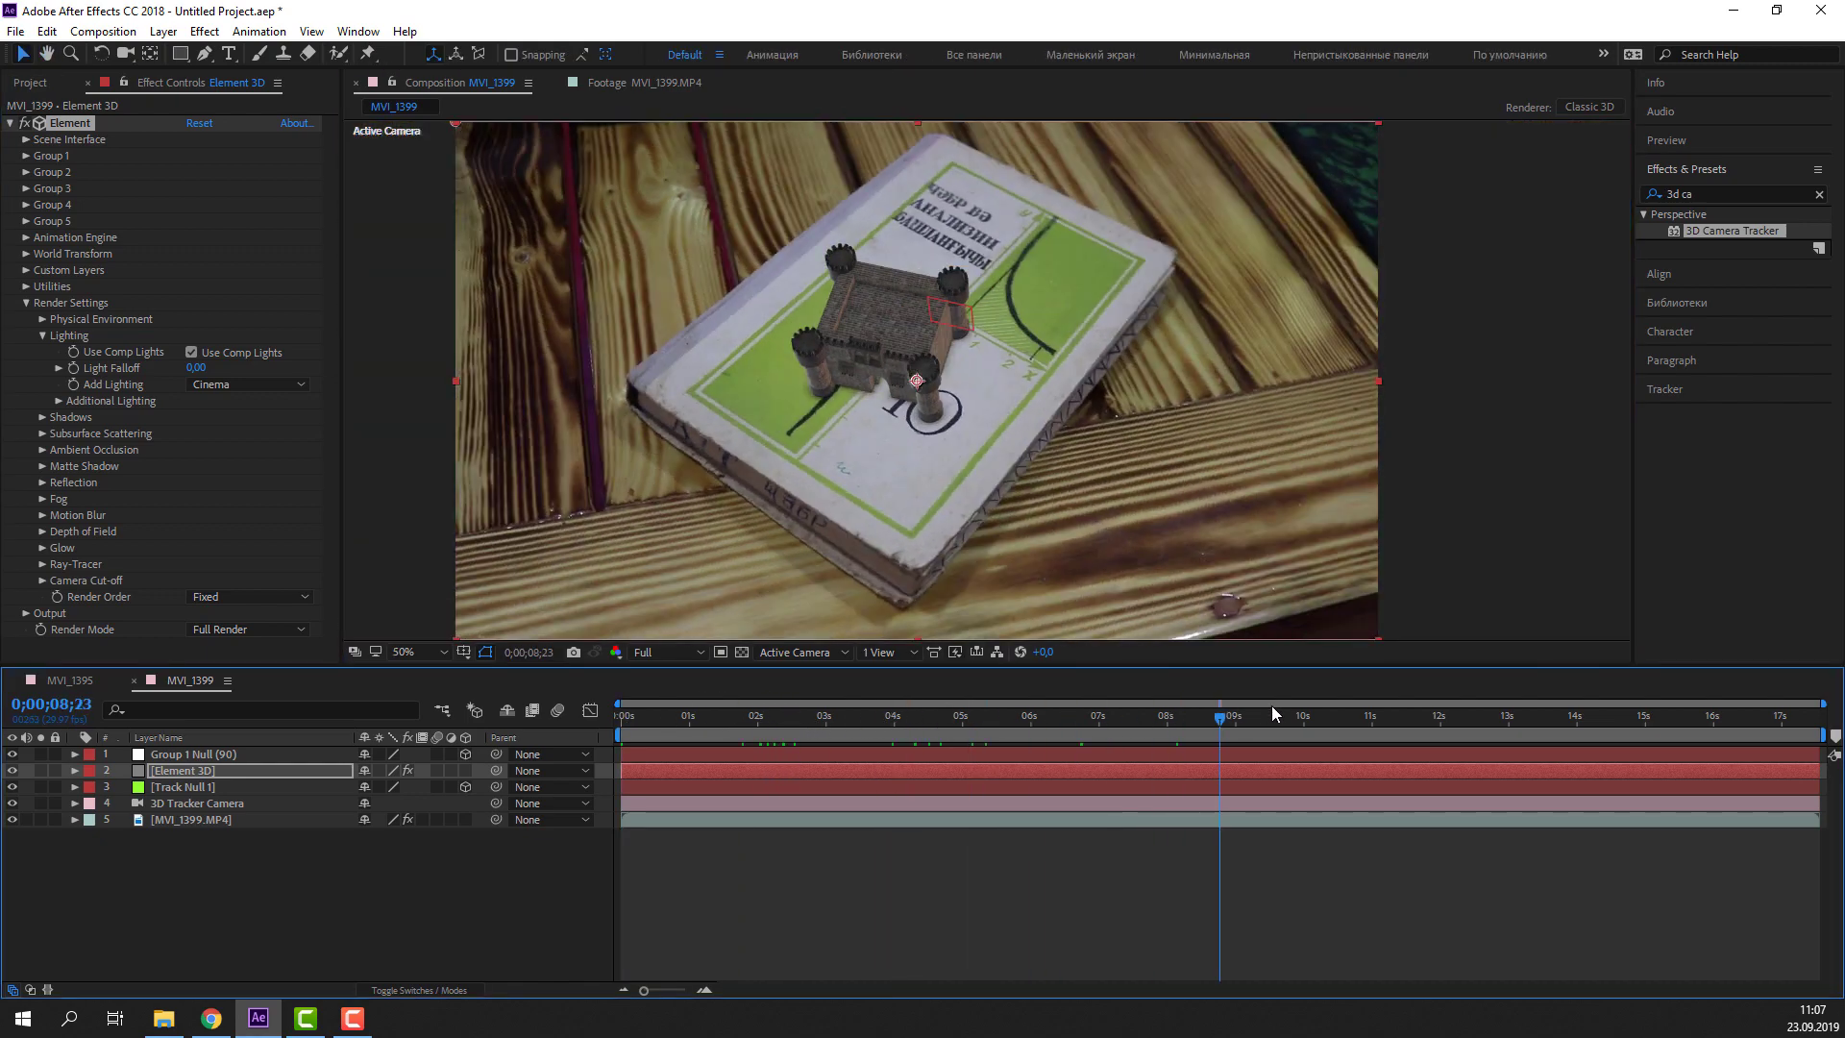
pyautogui.click(1255, 711)
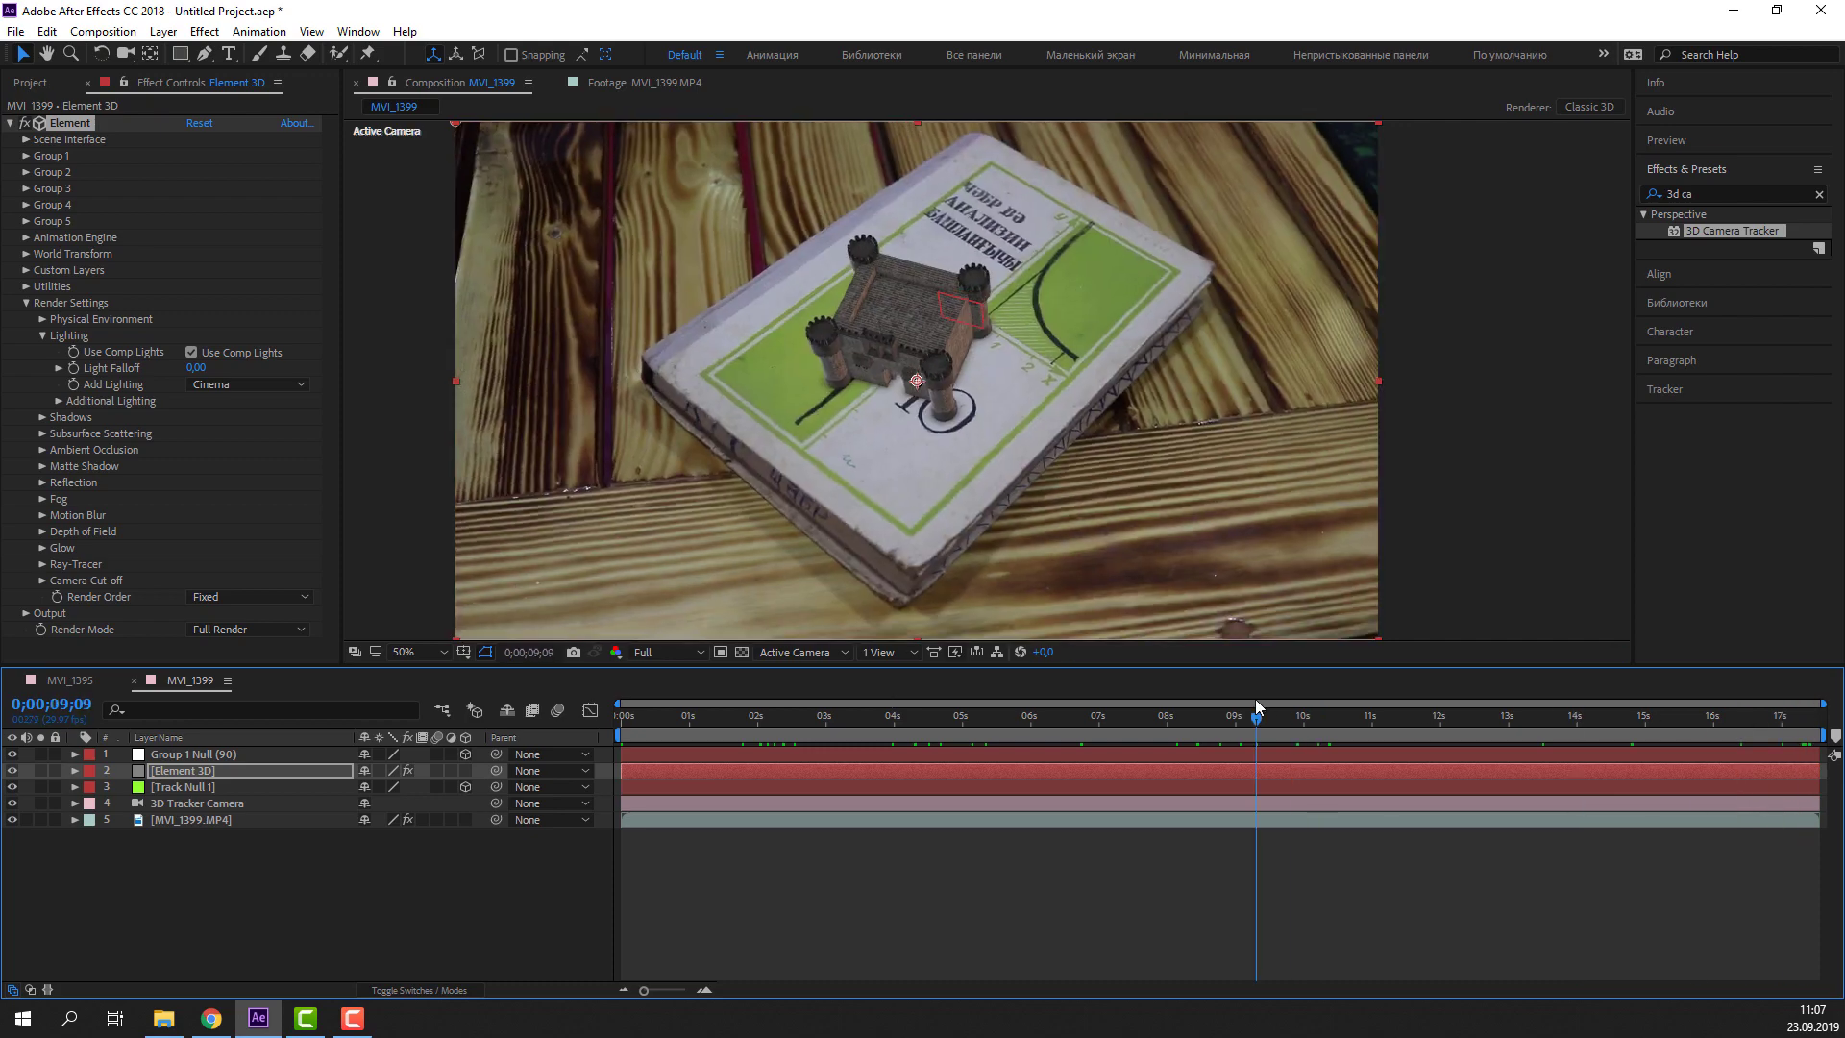
pyautogui.scroll(4, 949, 330)
pyautogui.moveTo(562, 232); pyautogui.dragTo(753, 317)
pyautogui.press('v')
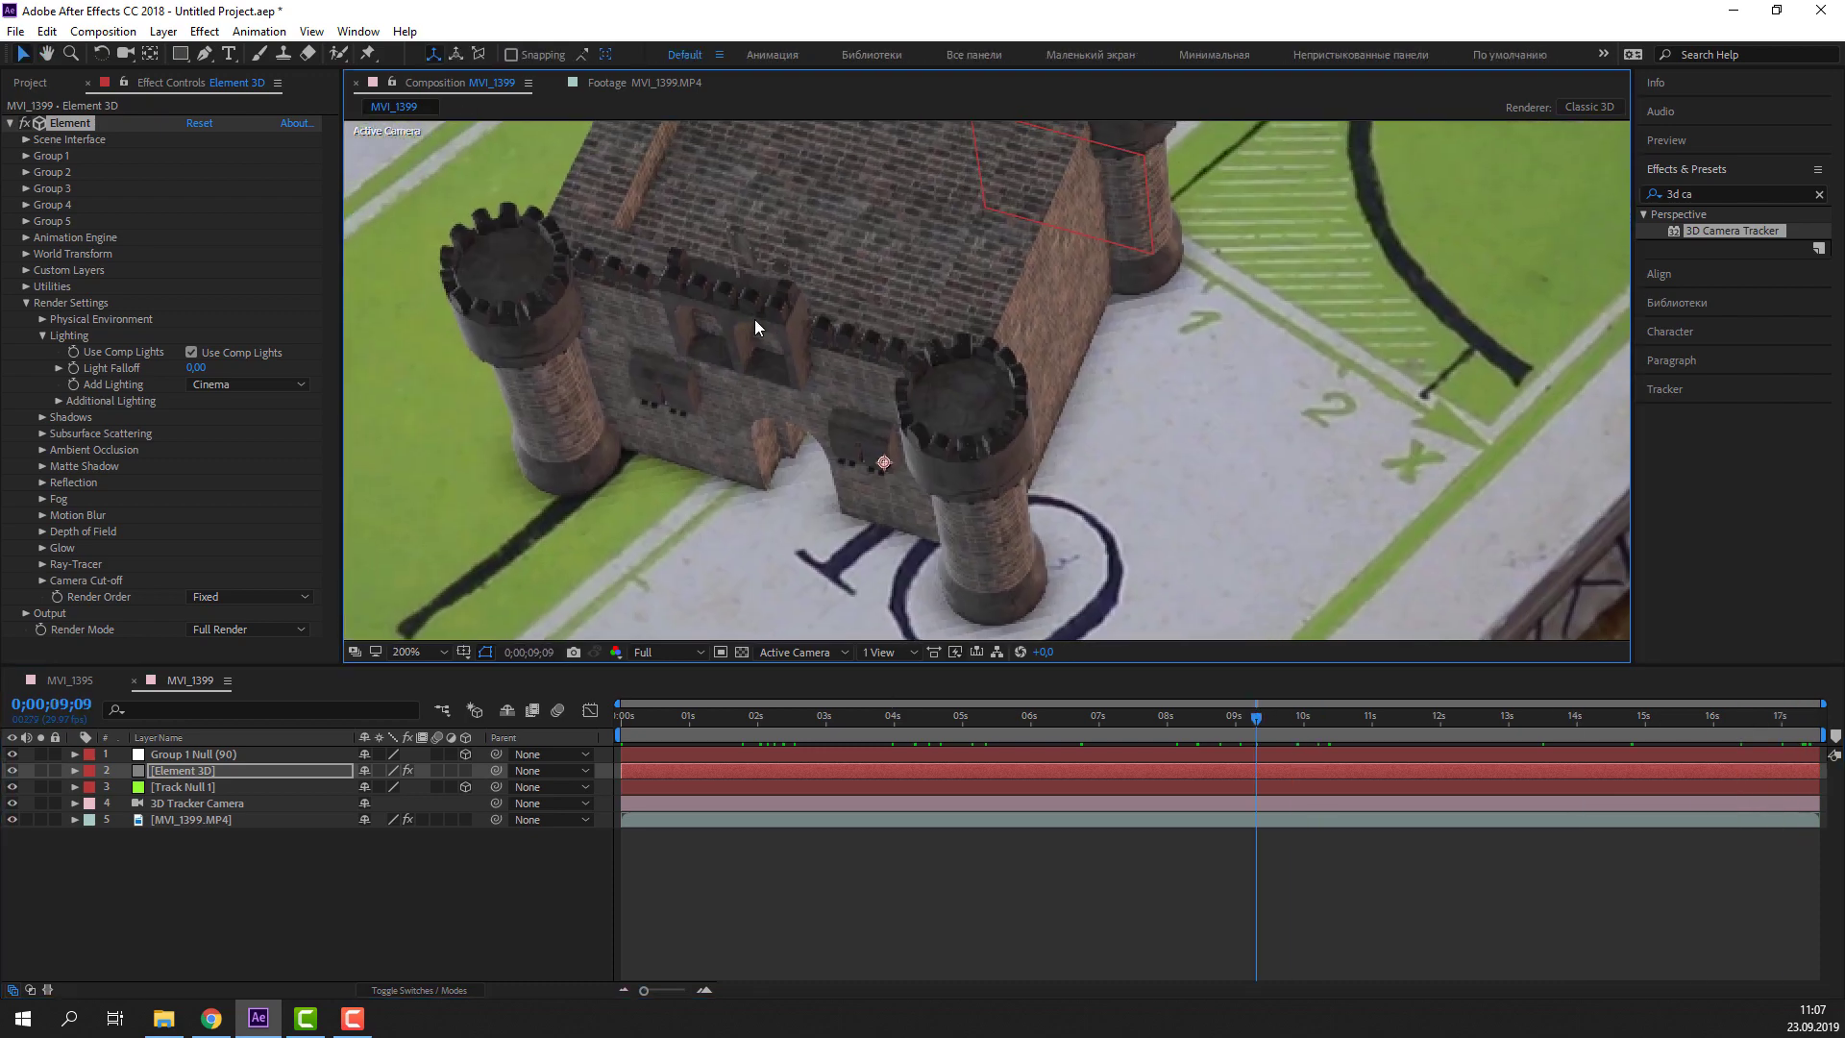
# Switch Add Lighting to Stylized and review the shot from the start
pyautogui.click(244, 382)
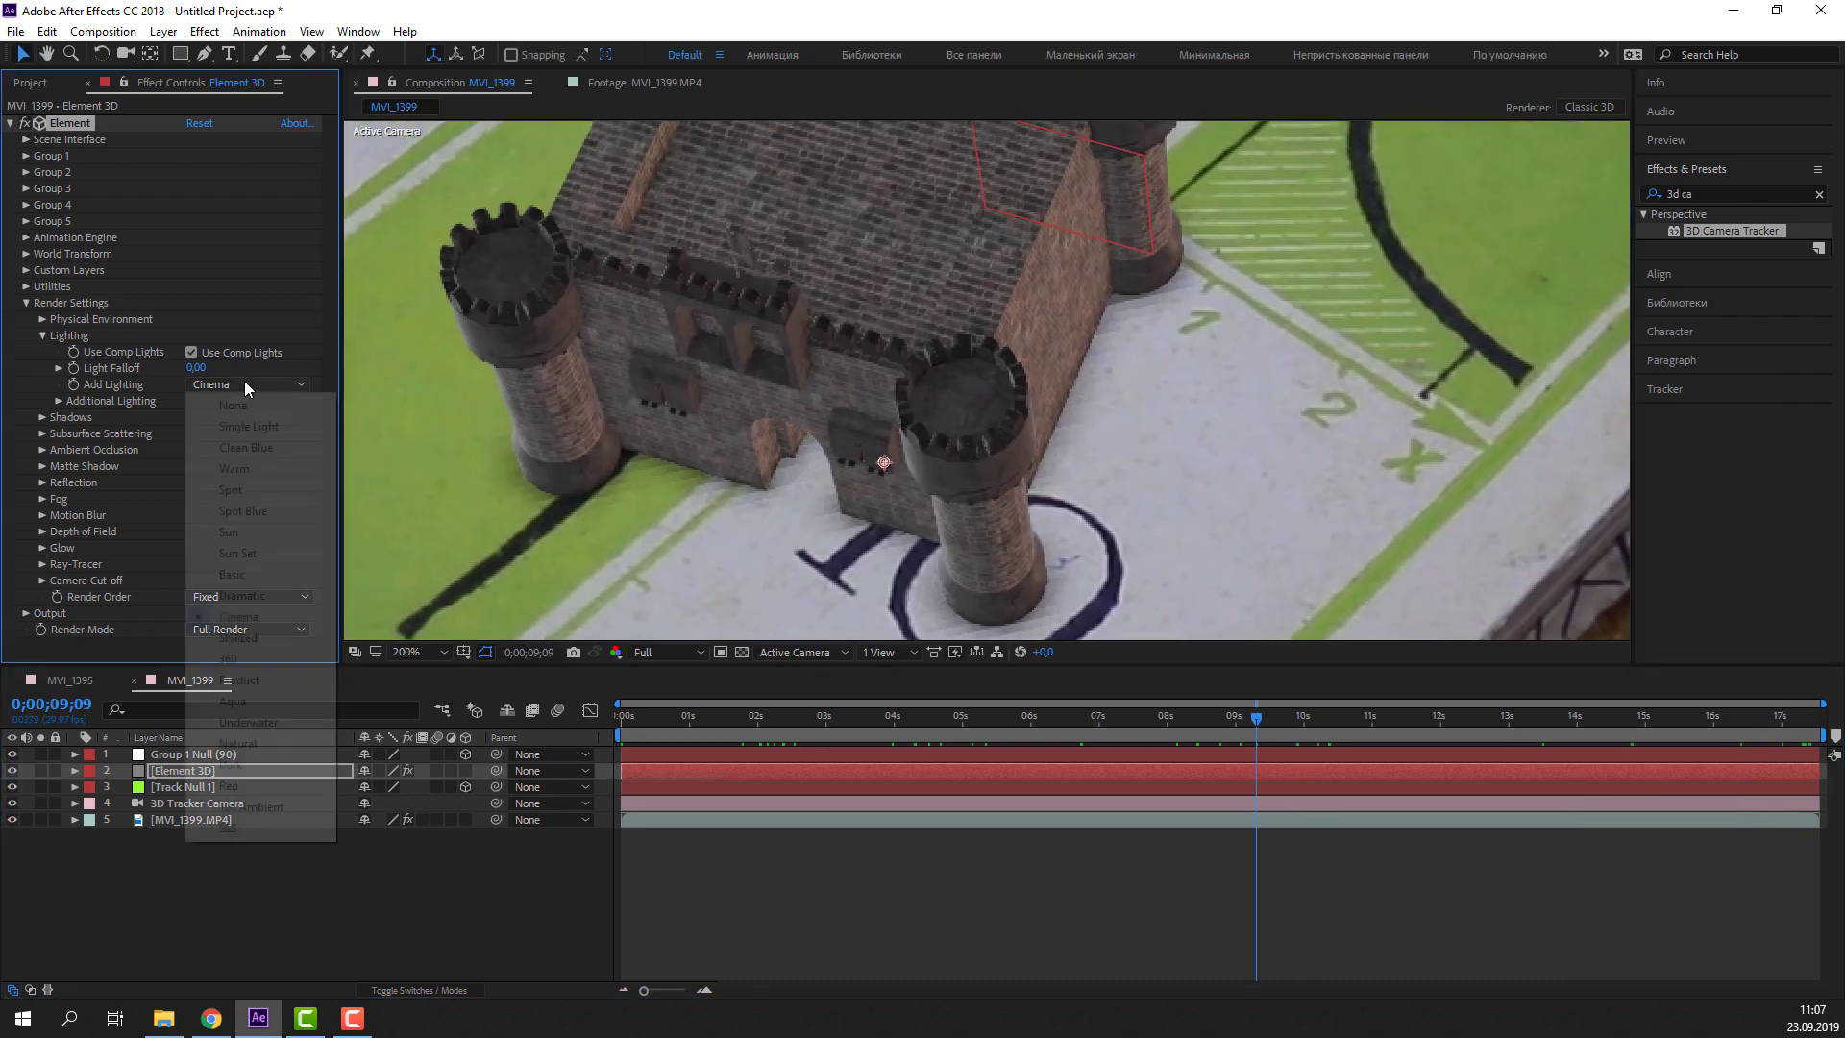
pyautogui.click(240, 640)
pyautogui.press(',')
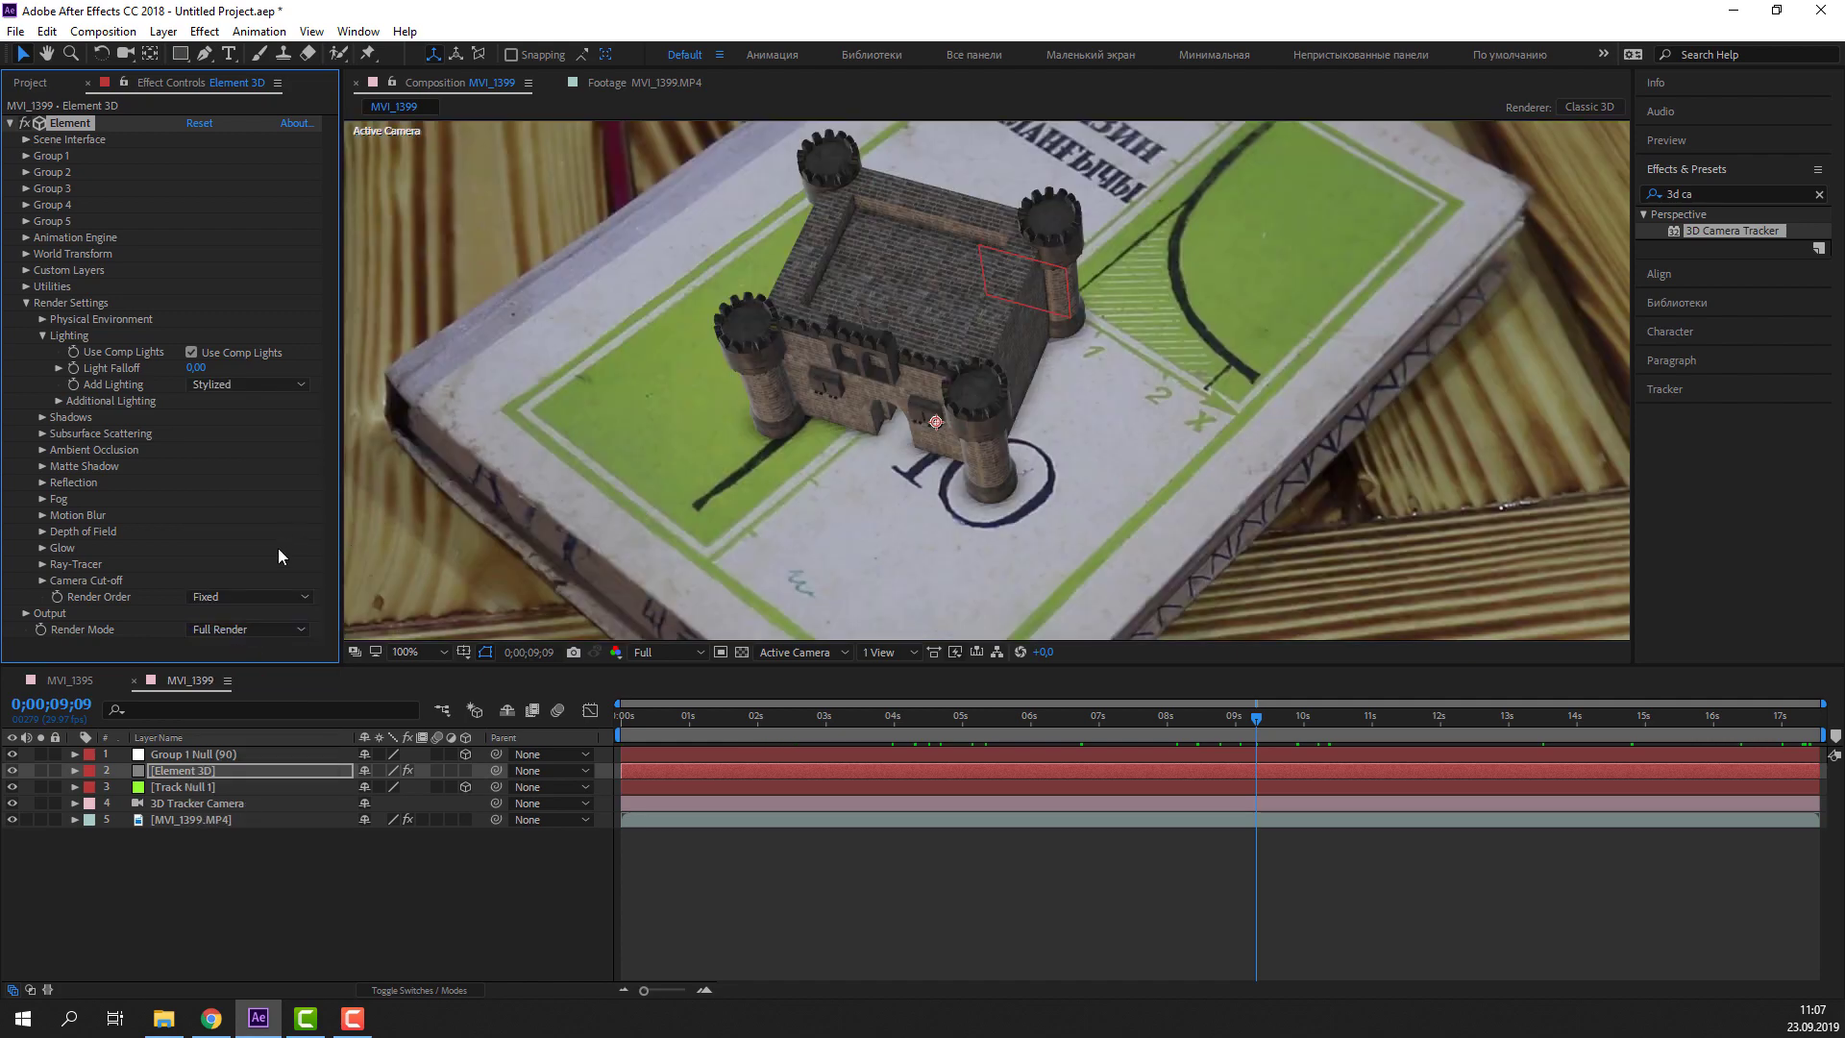
pyautogui.click(282, 403)
pyautogui.moveTo(1082, 741); pyautogui.dragTo(619, 738)
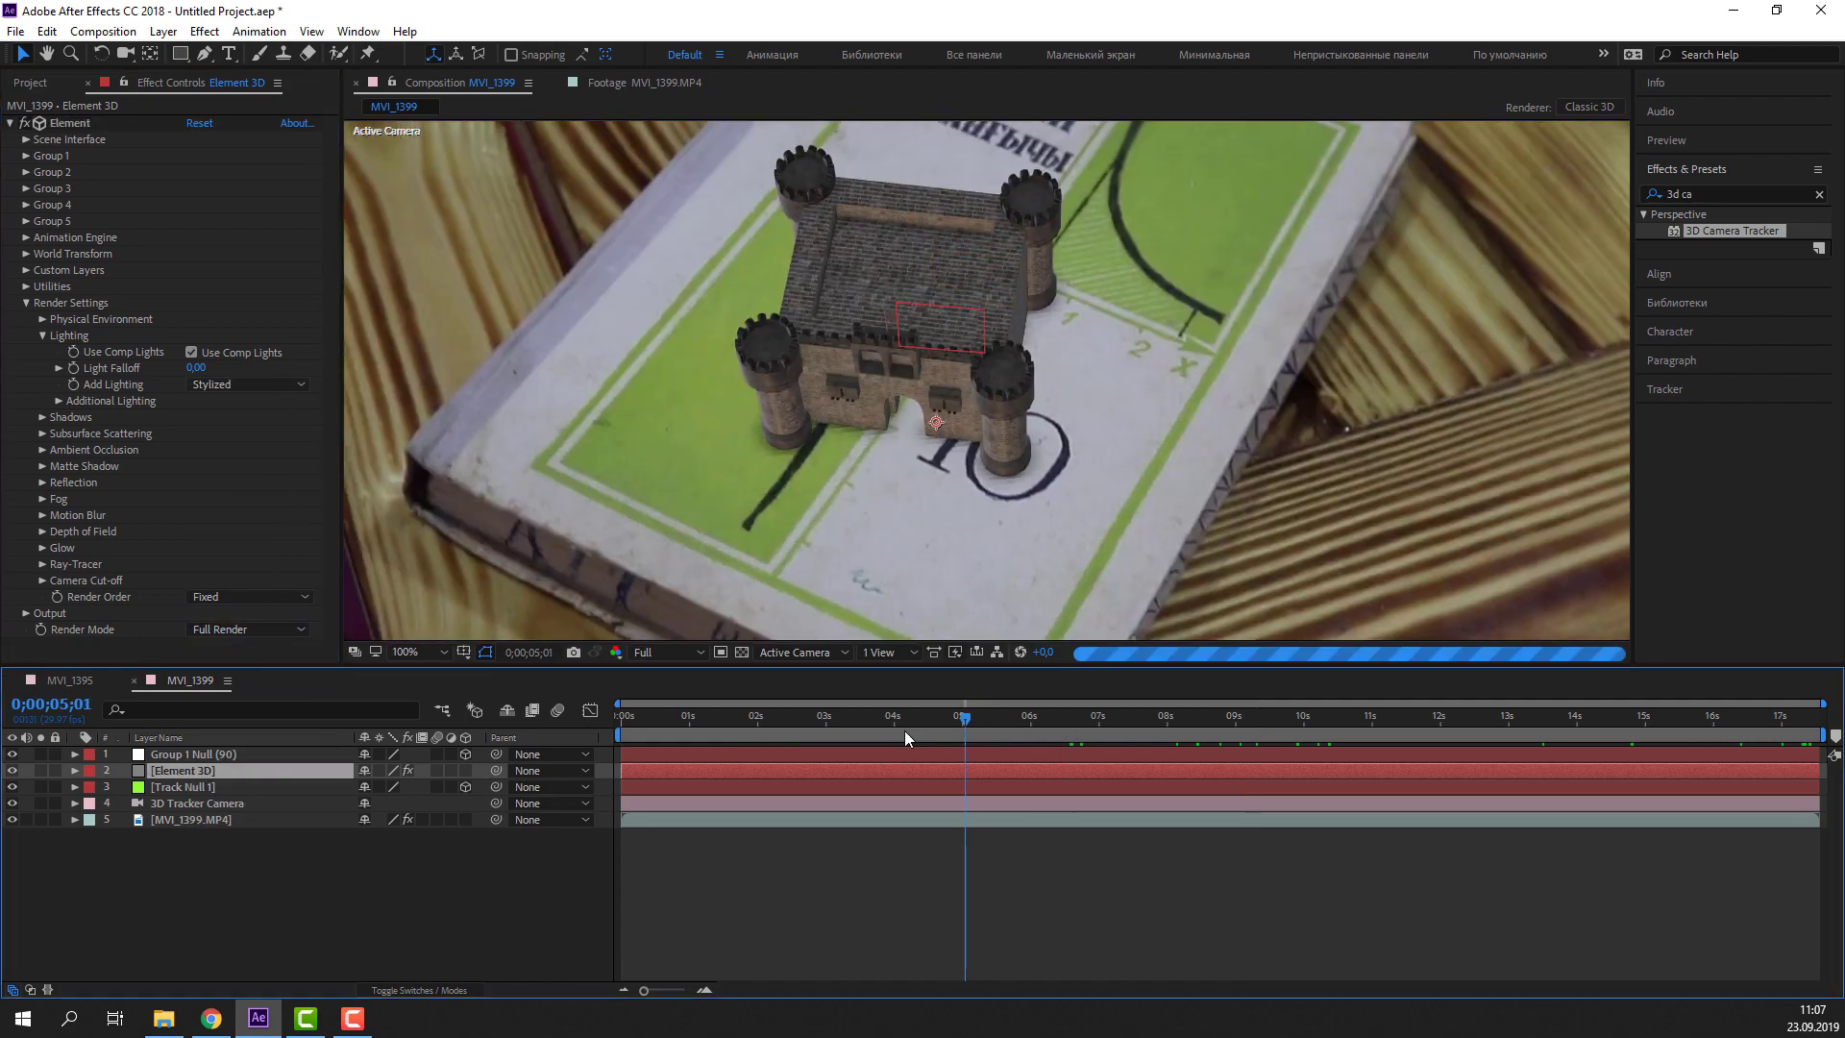
pyautogui.press(',')
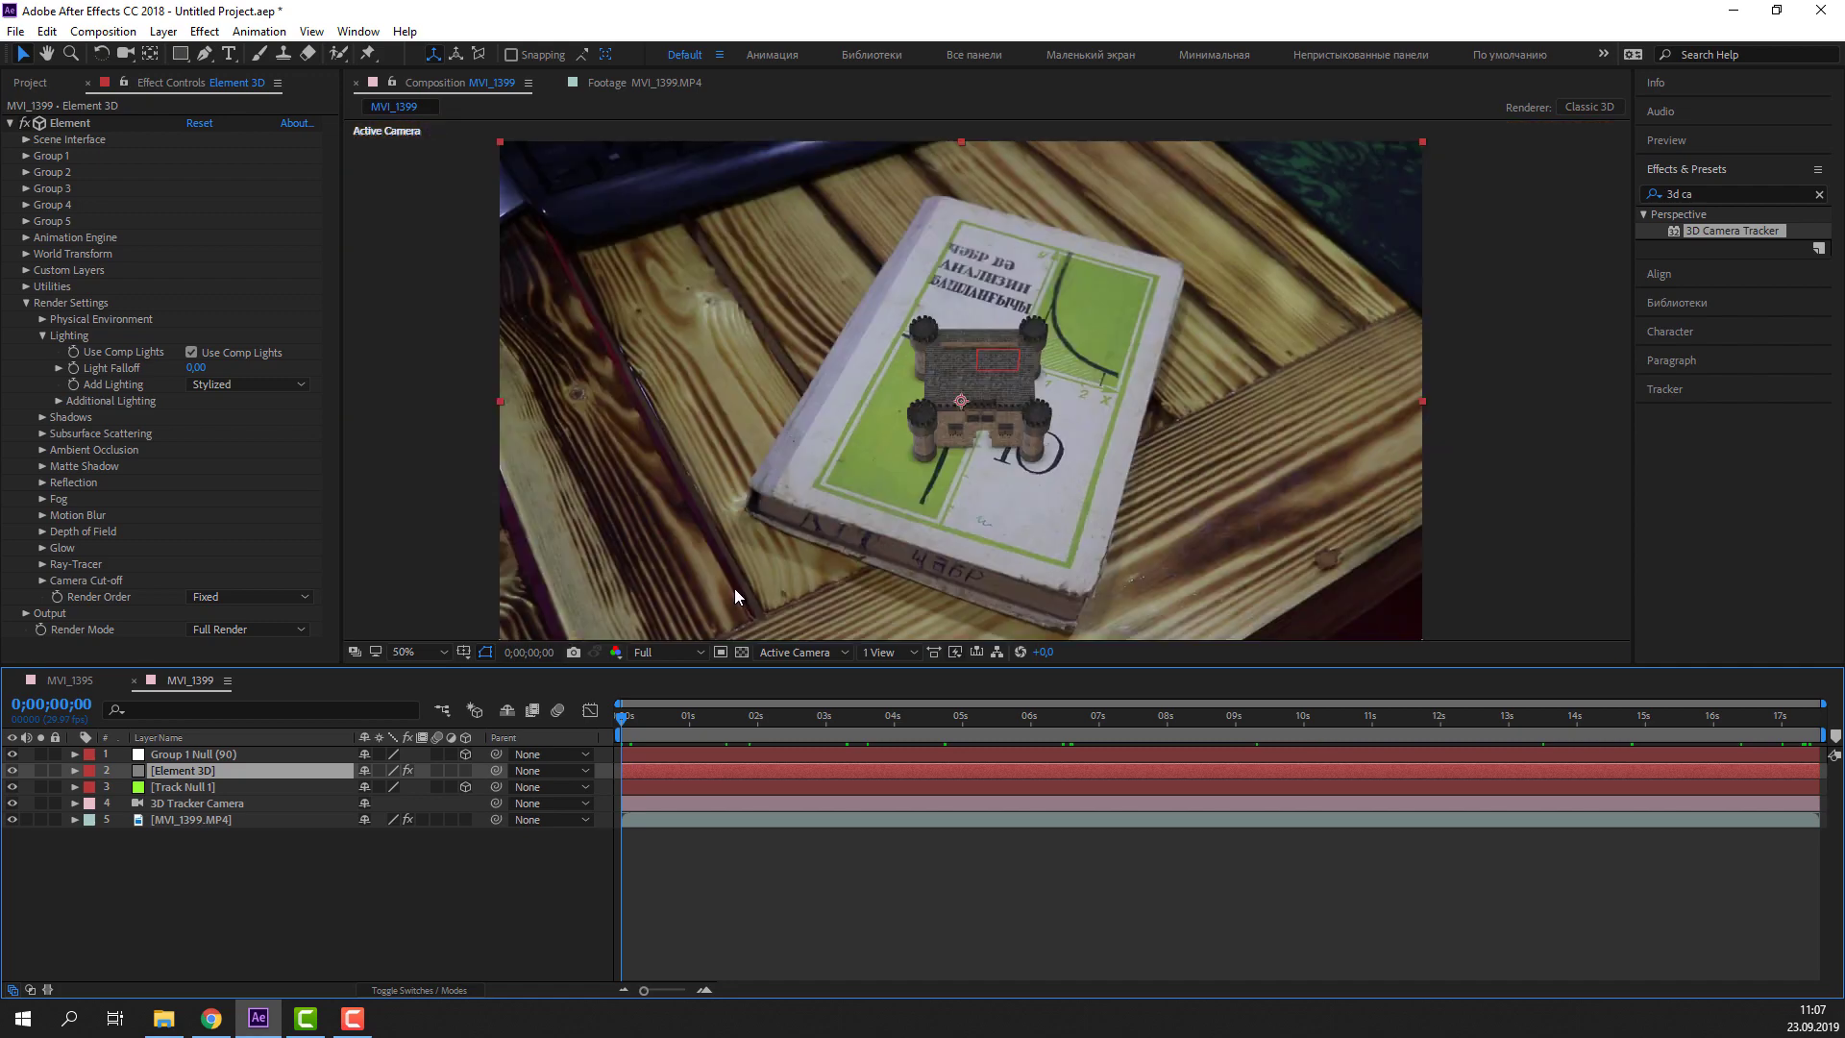
pyautogui.click(247, 384)
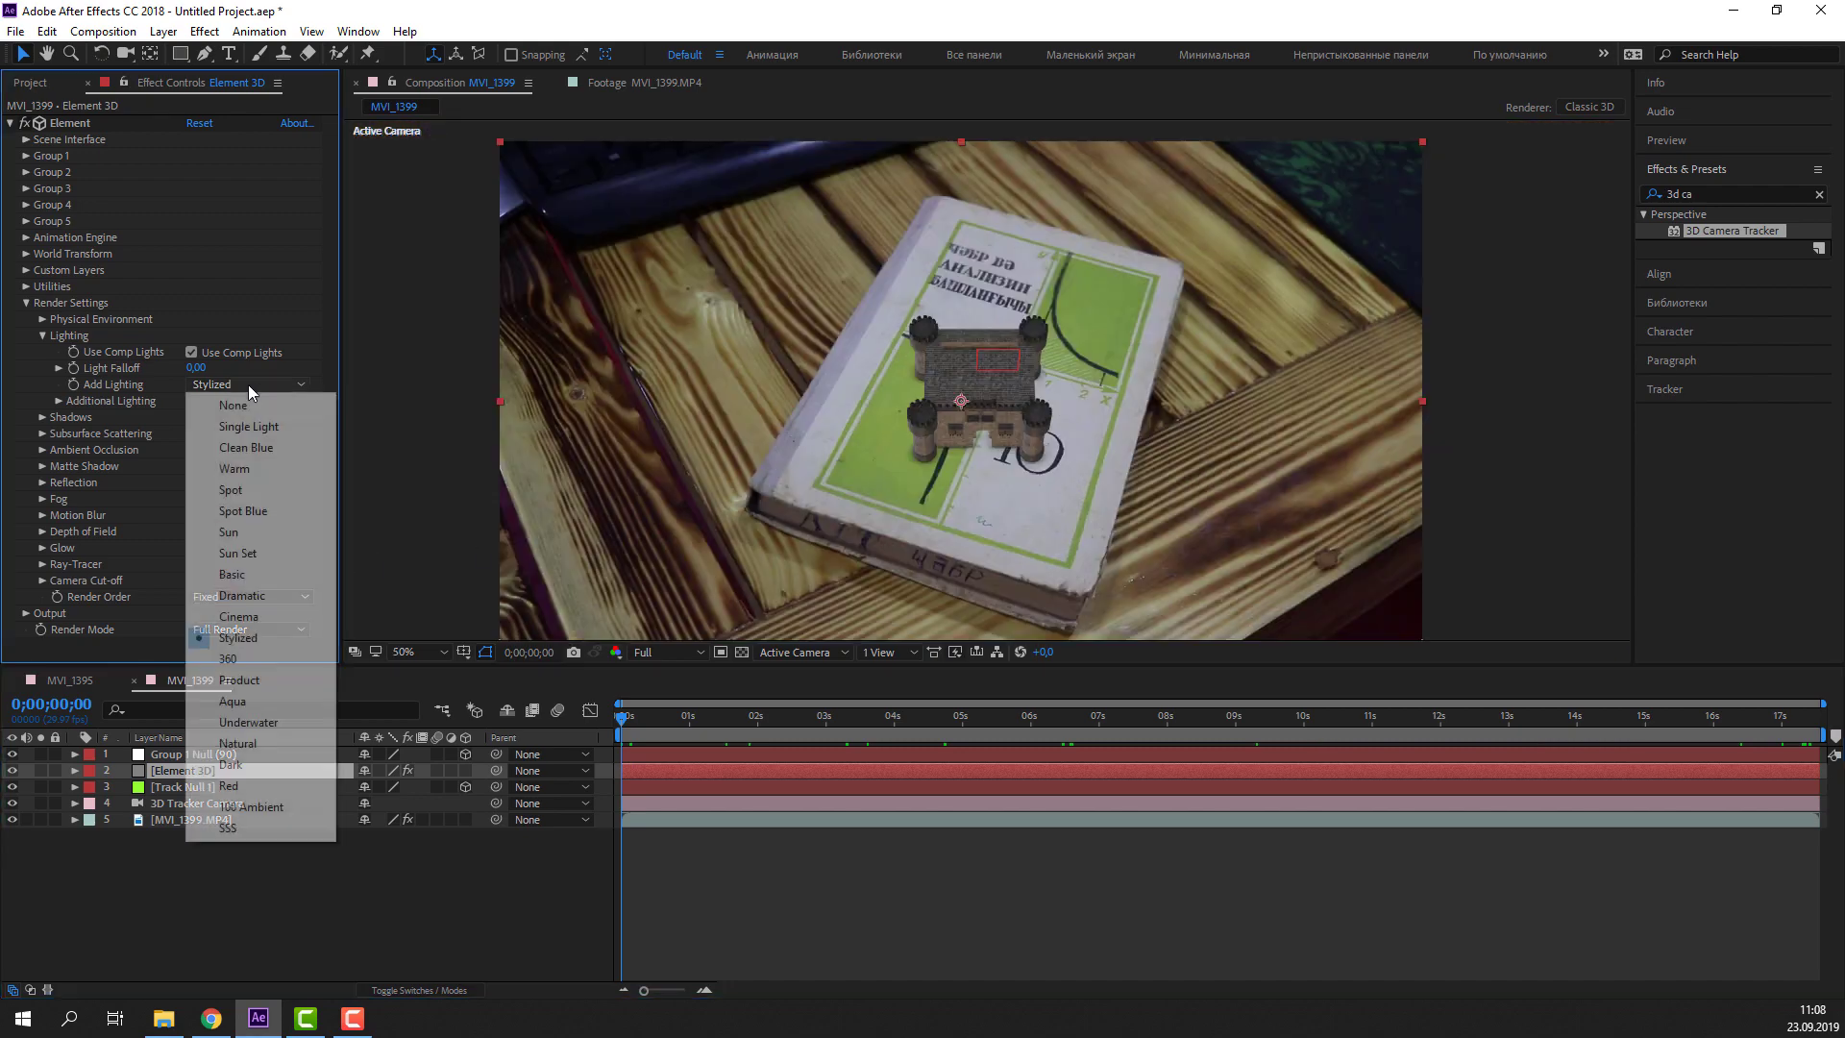
# Try the Natural and Basic lighting presets, checking a frame around thirteen seconds
pyautogui.click(233, 741)
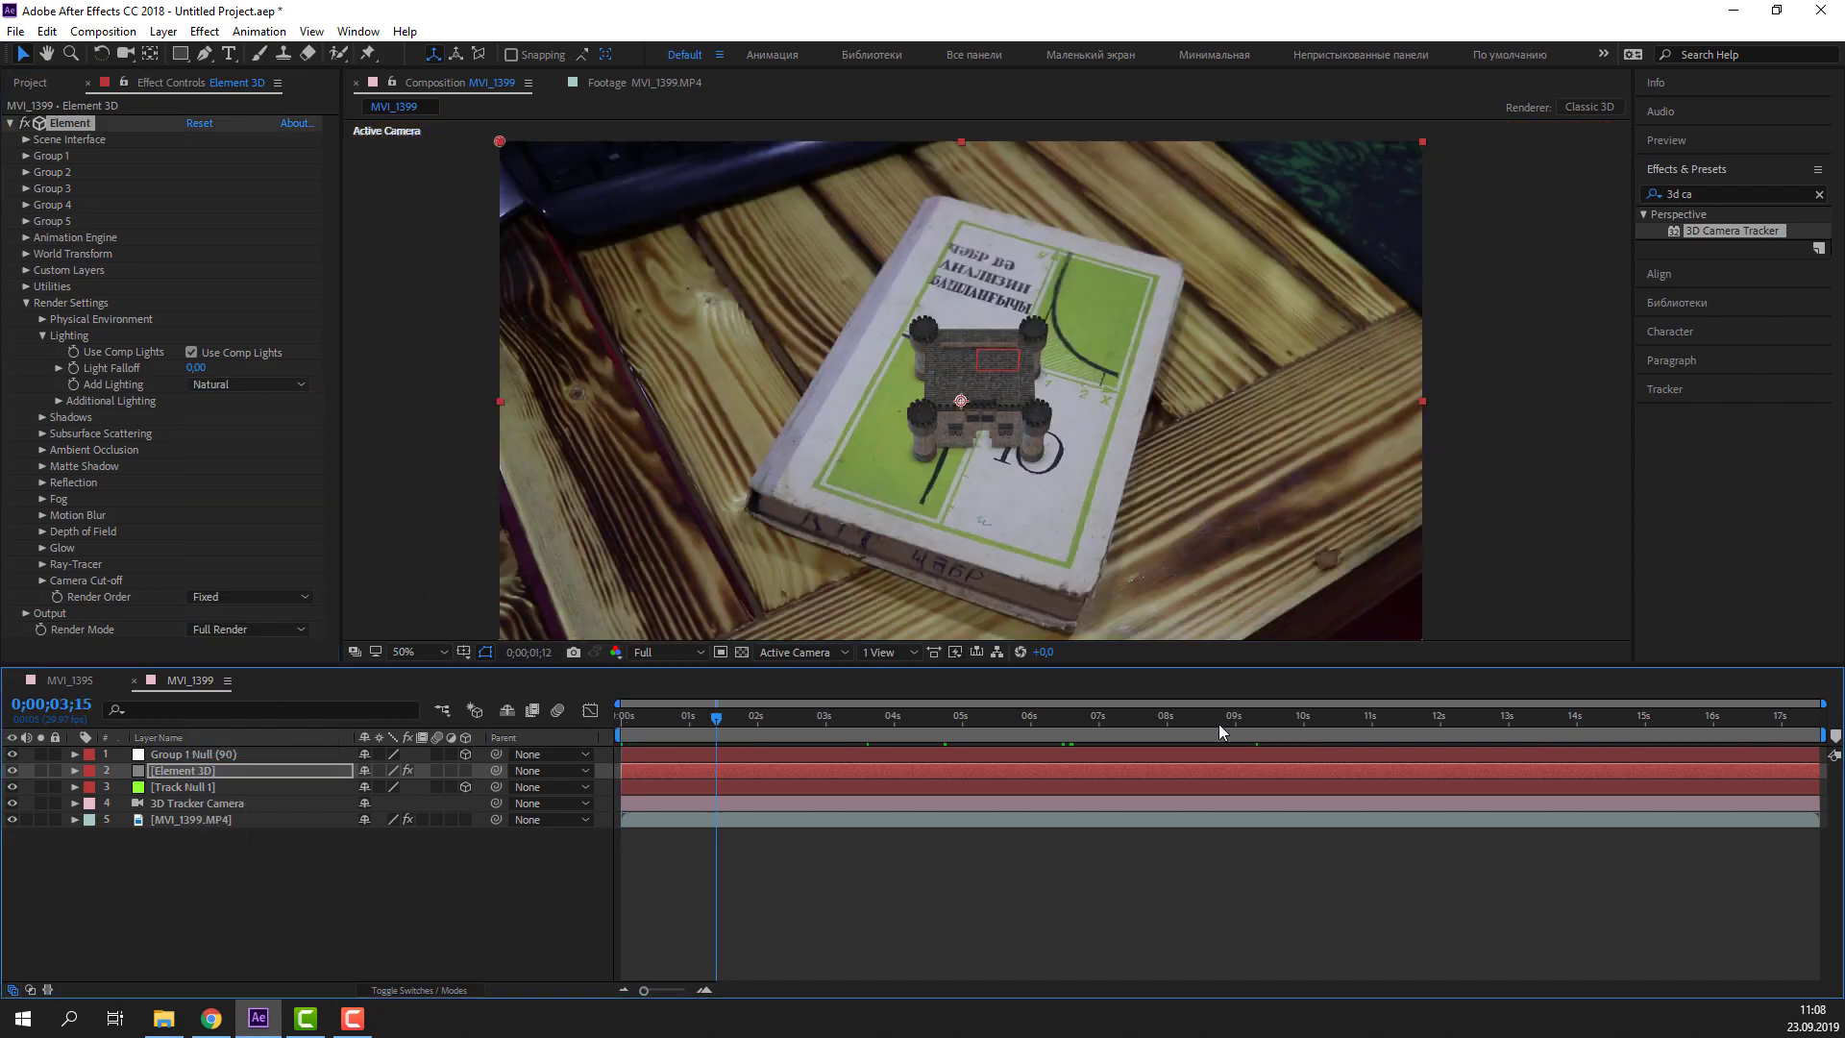
pyautogui.moveTo(644, 745); pyautogui.dragTo(1526, 730)
pyautogui.press('.')
pyautogui.press('.')
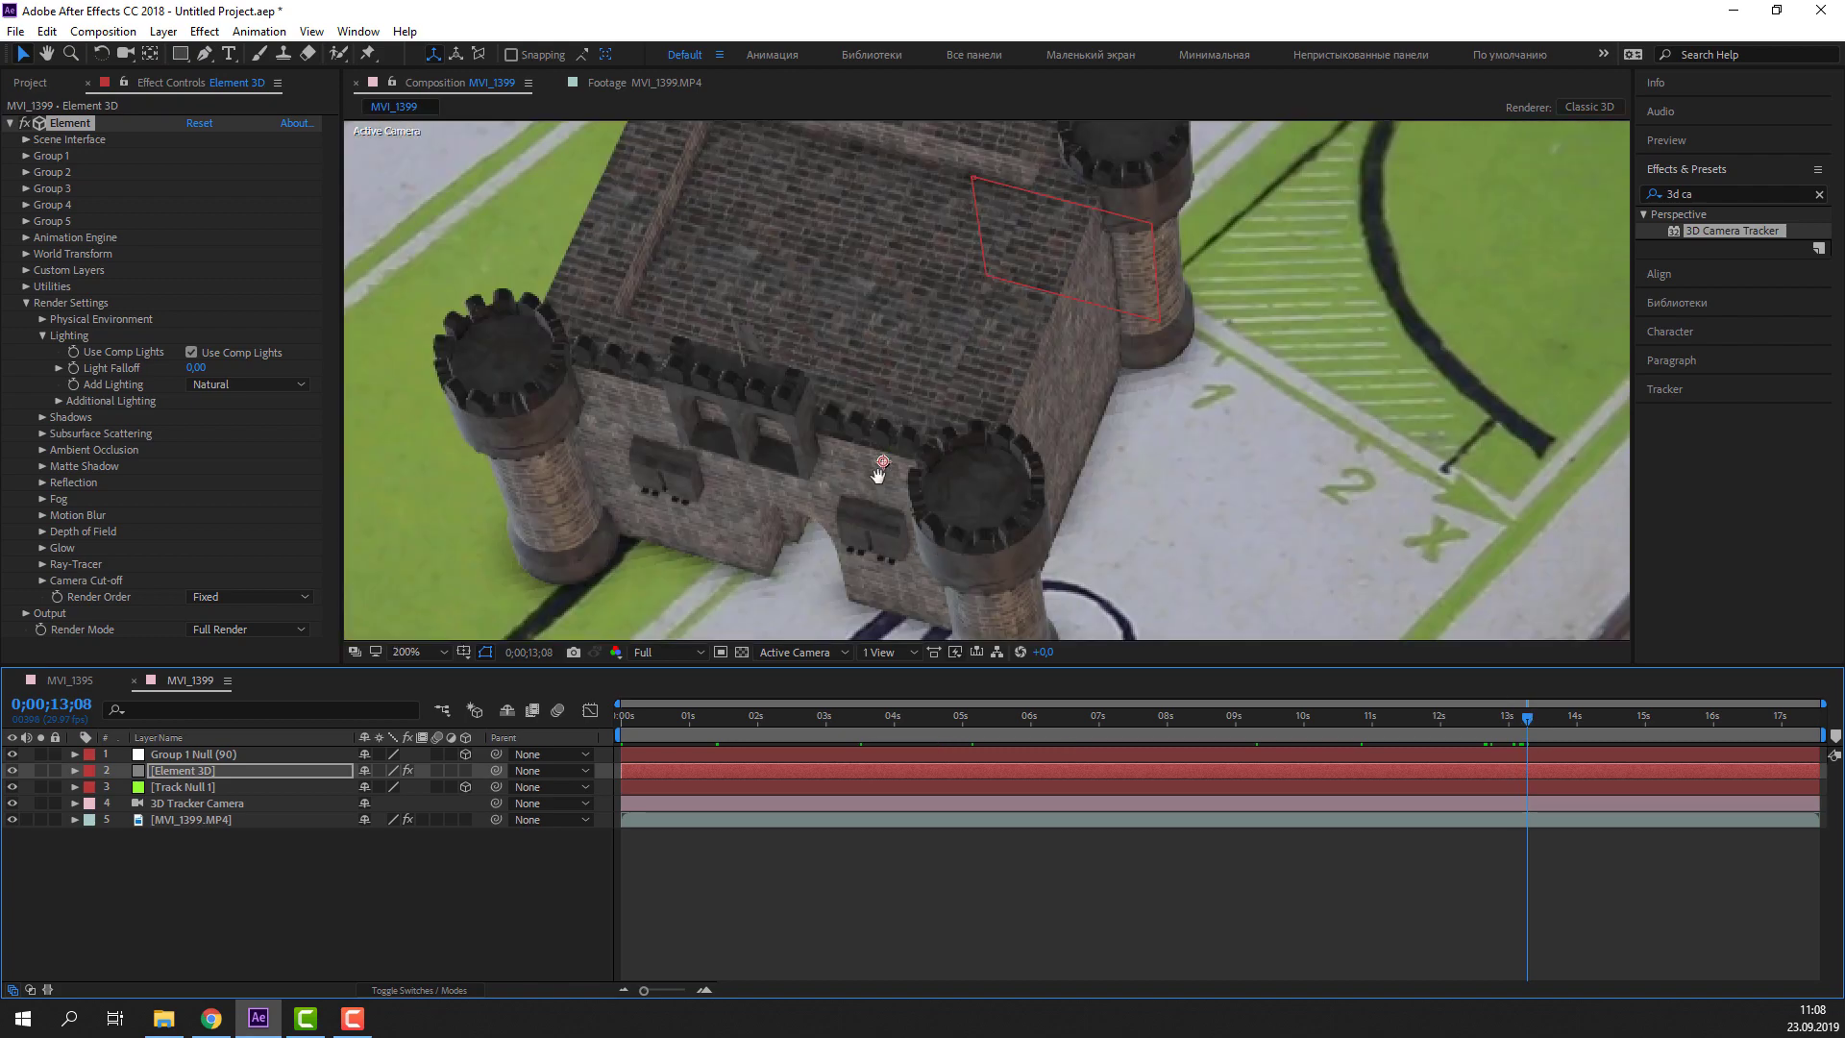
pyautogui.scroll(-3, 843, 394)
pyautogui.click(198, 383)
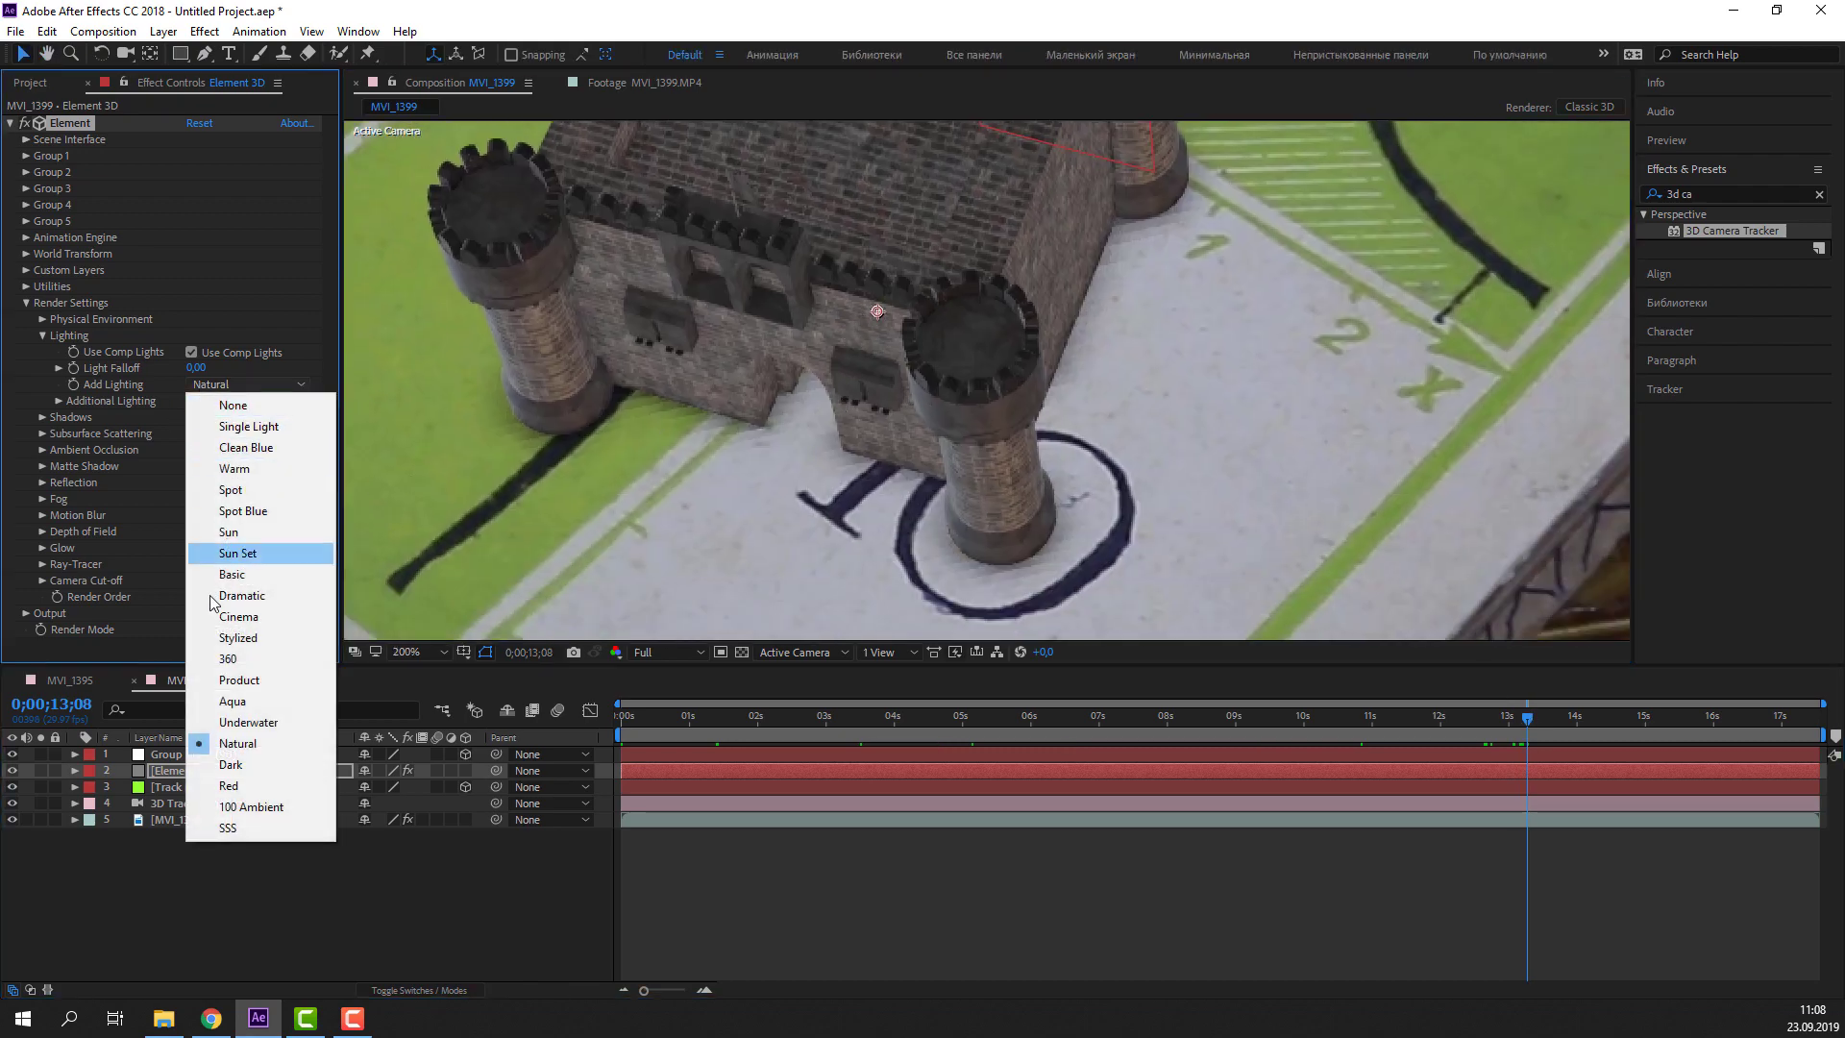
pyautogui.click(232, 574)
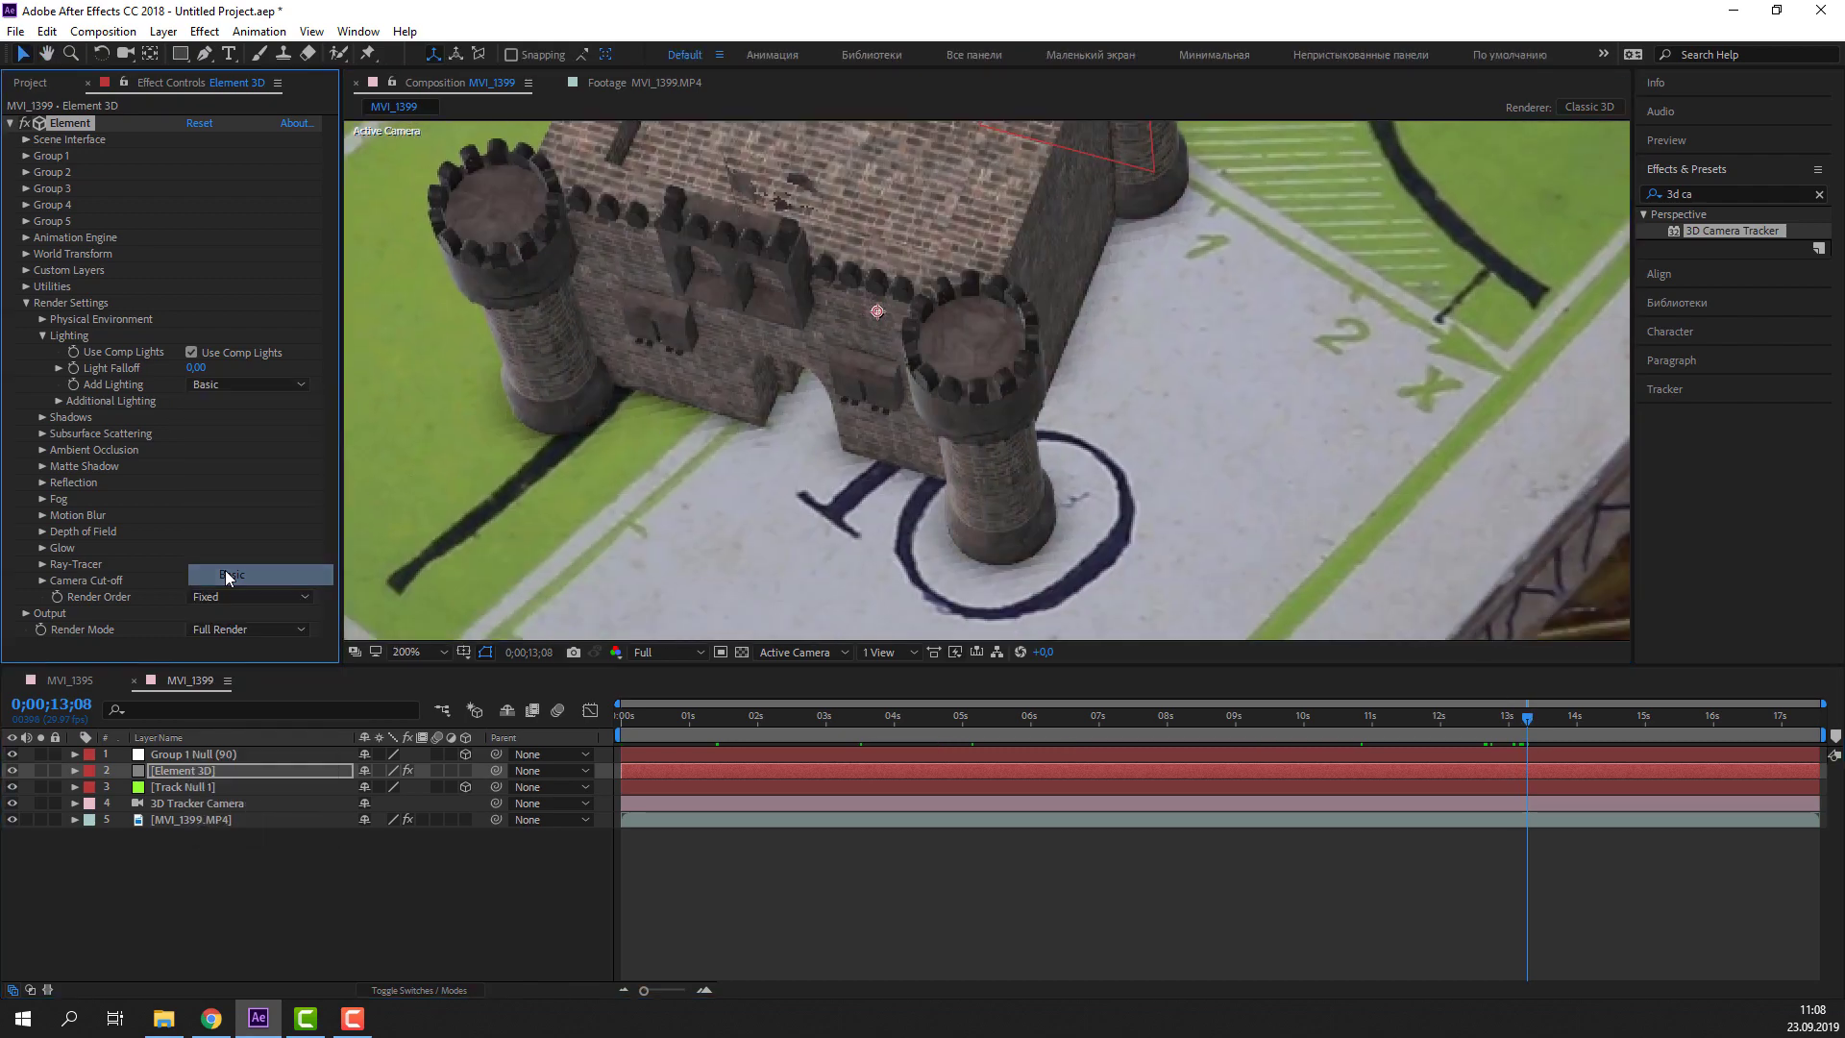
pyautogui.press(',')
pyautogui.press(',')
pyautogui.press('.')
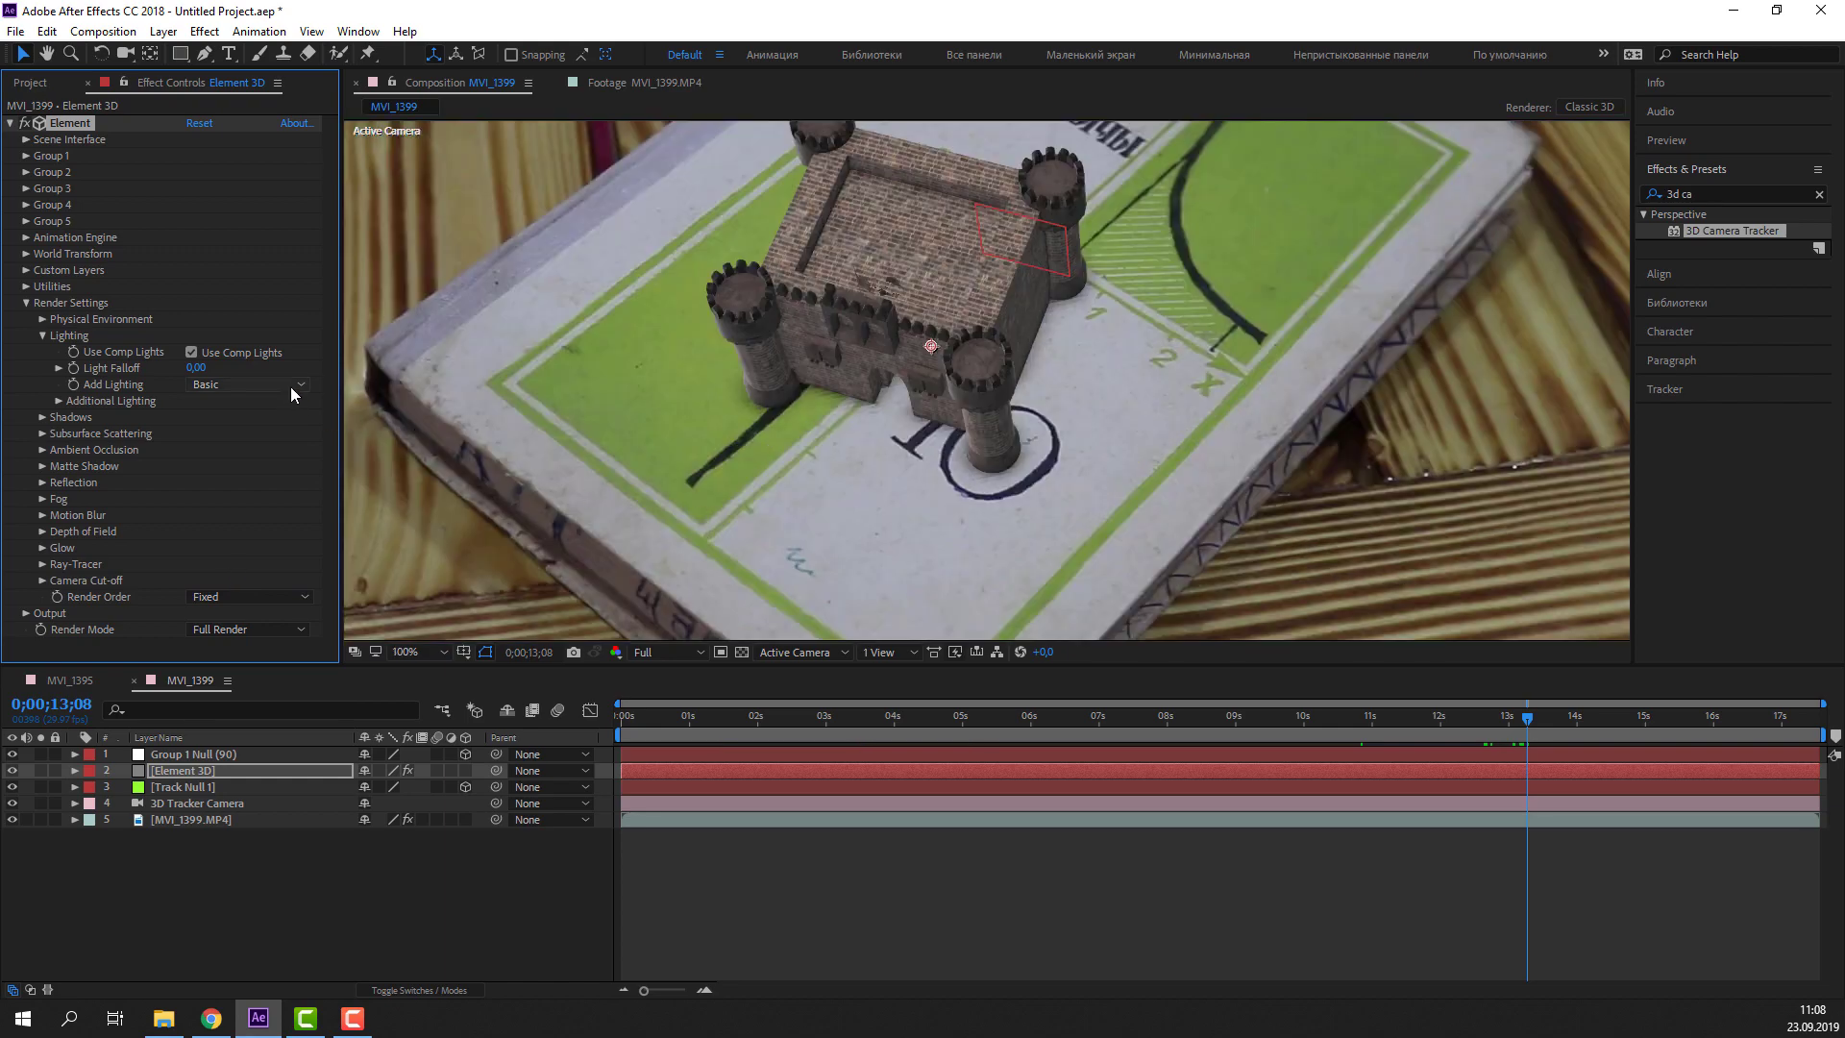
# Choose Cinema lighting and raise the Additional Lighting brightness multiplier to about 118%
pyautogui.click(278, 384)
pyautogui.click(261, 615)
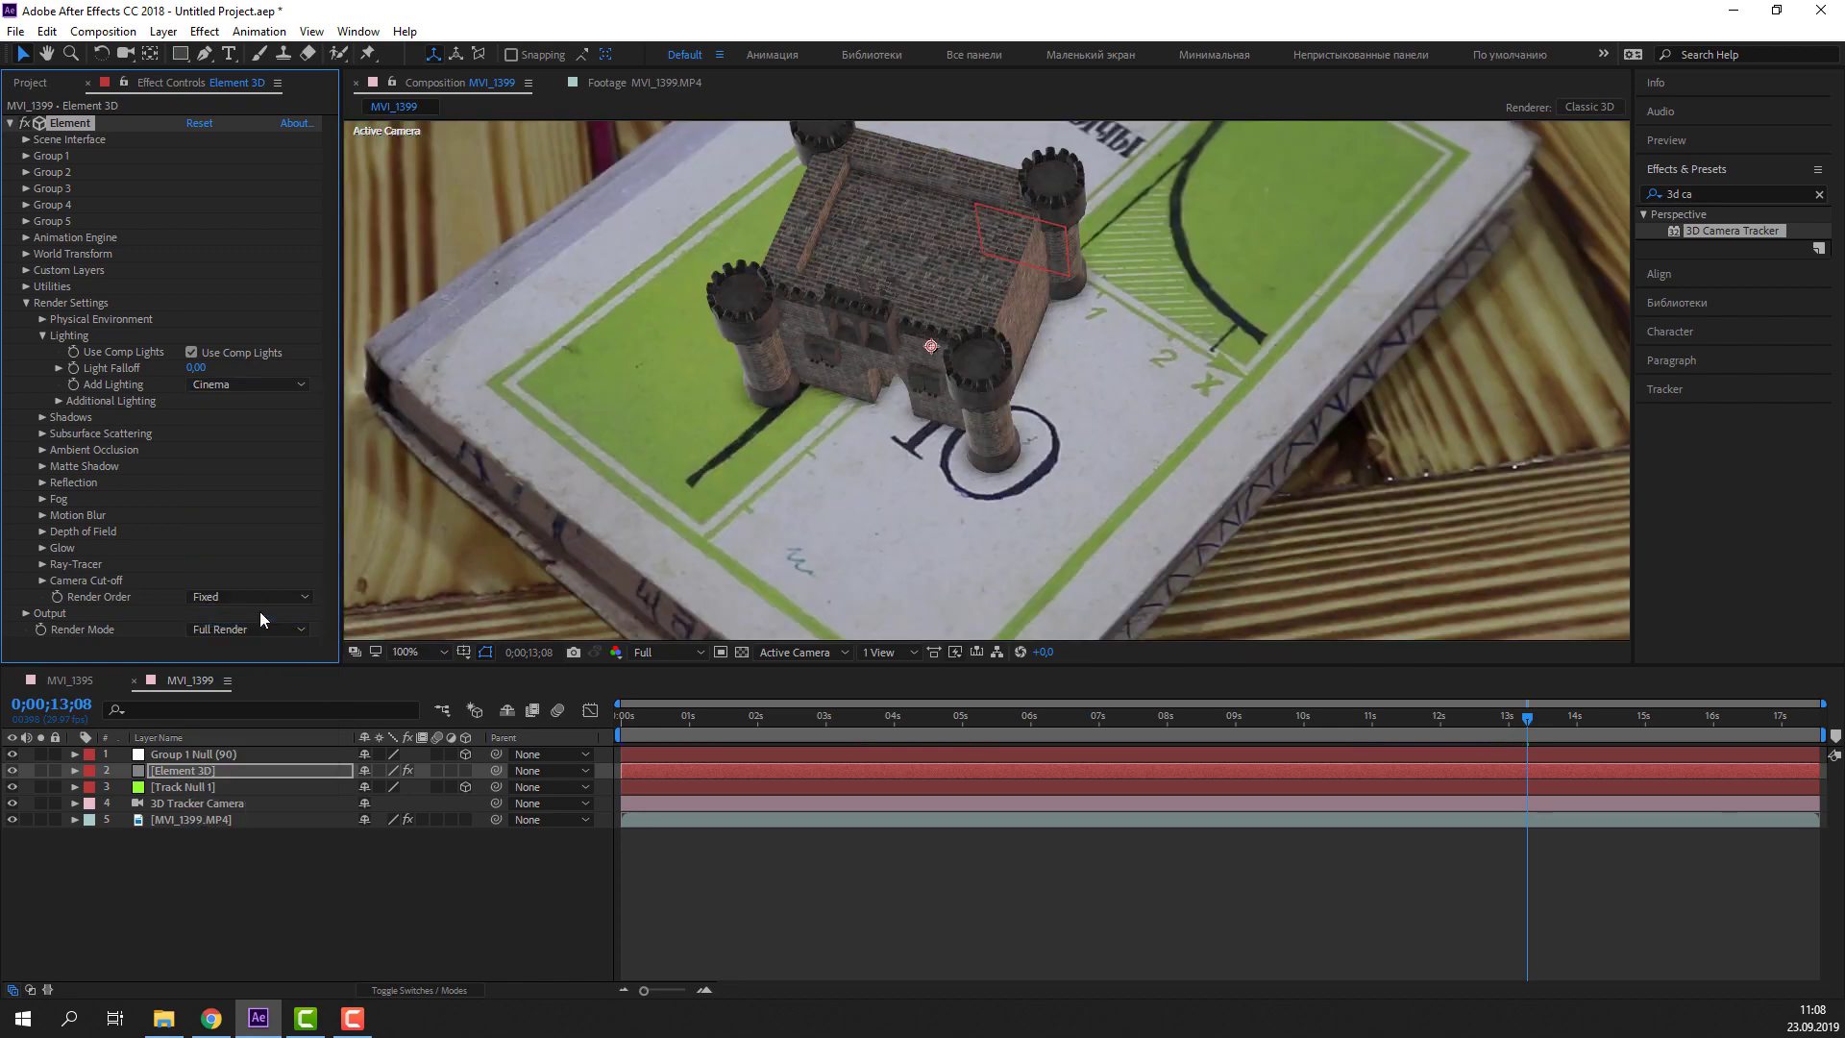
pyautogui.click(58, 402)
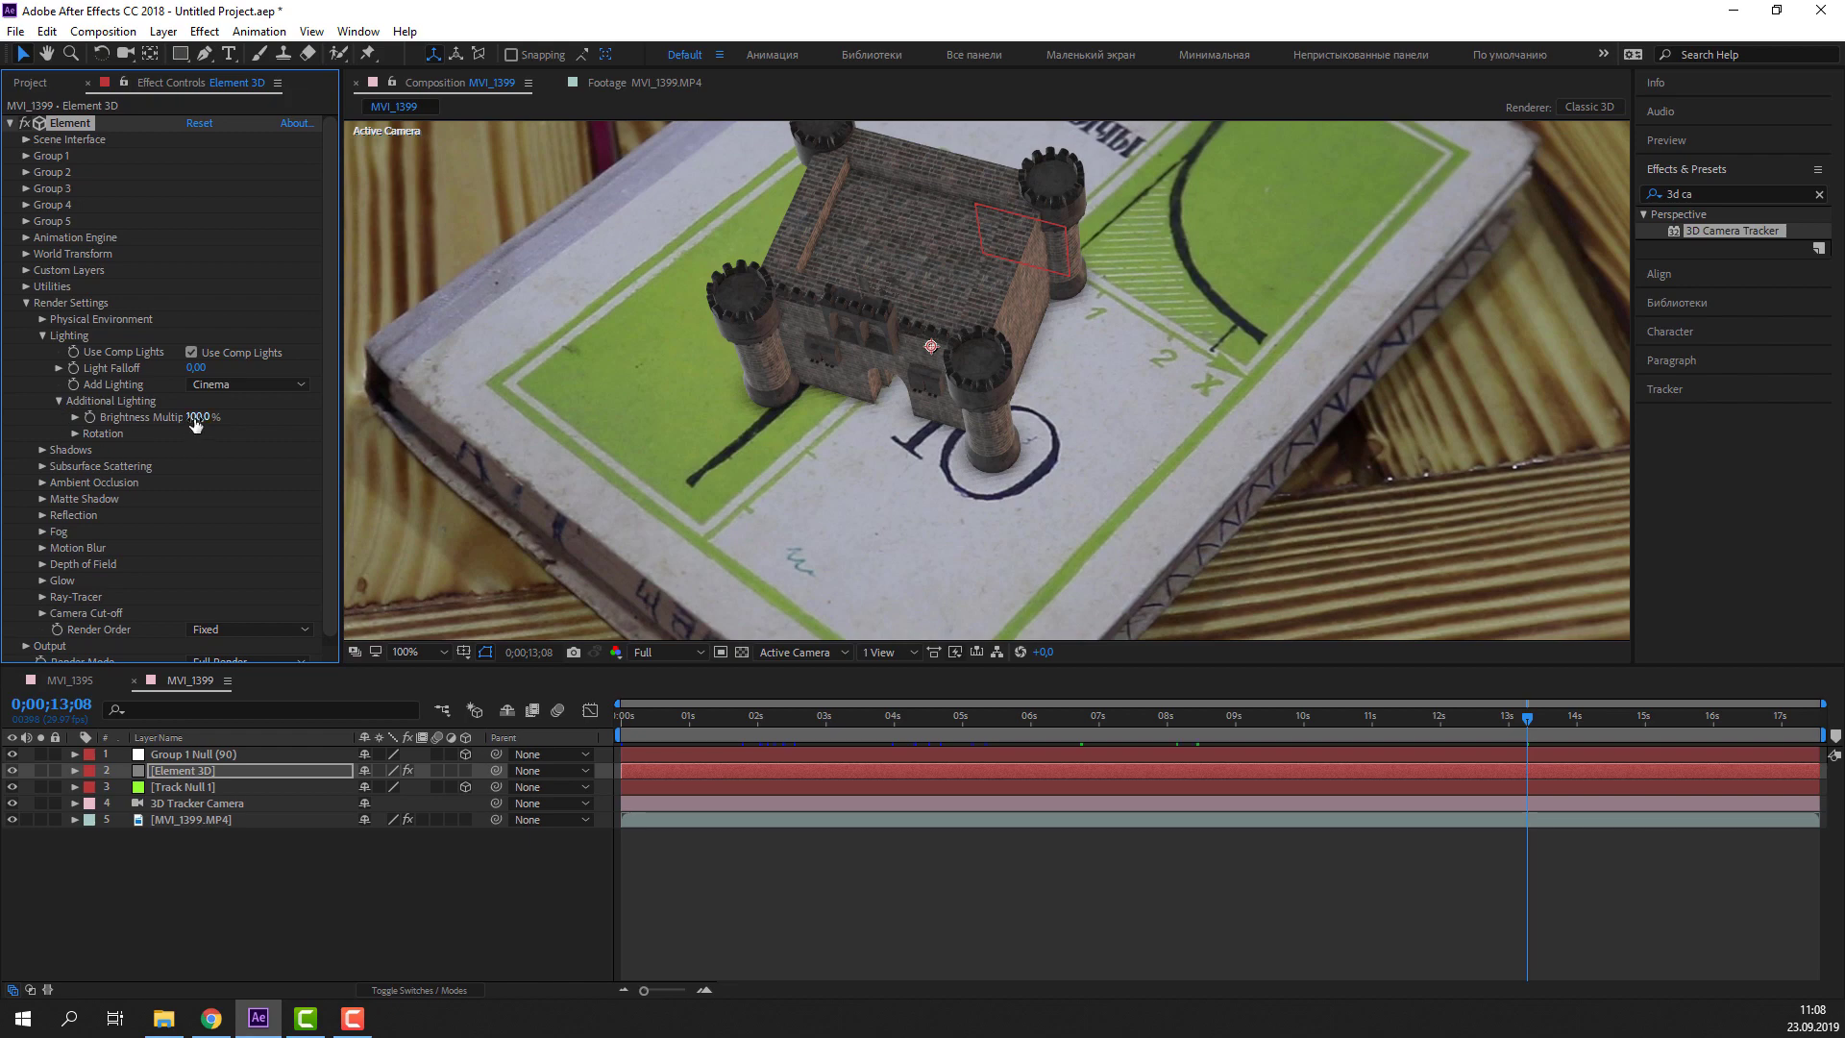
pyautogui.moveTo(195, 419); pyautogui.dragTo(215, 419)
pyautogui.scroll(-4, 940, 457)
pyautogui.scroll(3, 939, 458)
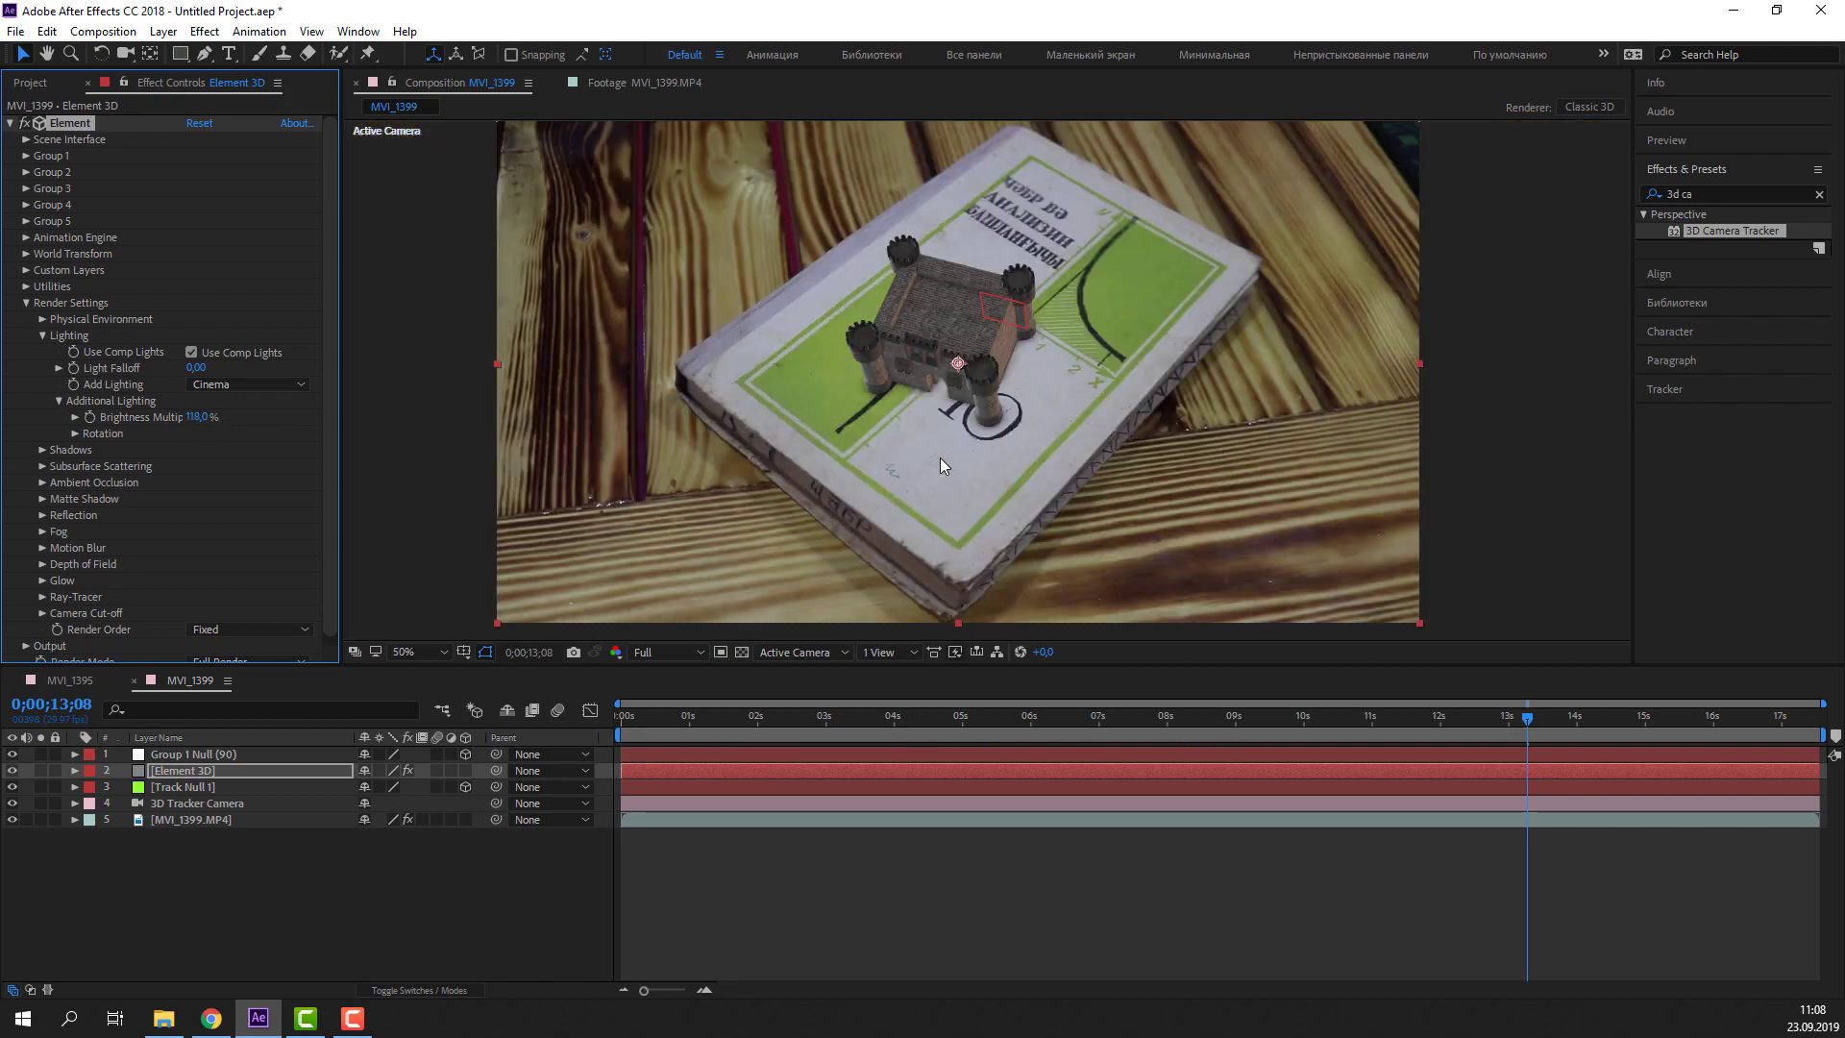
pyautogui.scroll(1, 940, 457)
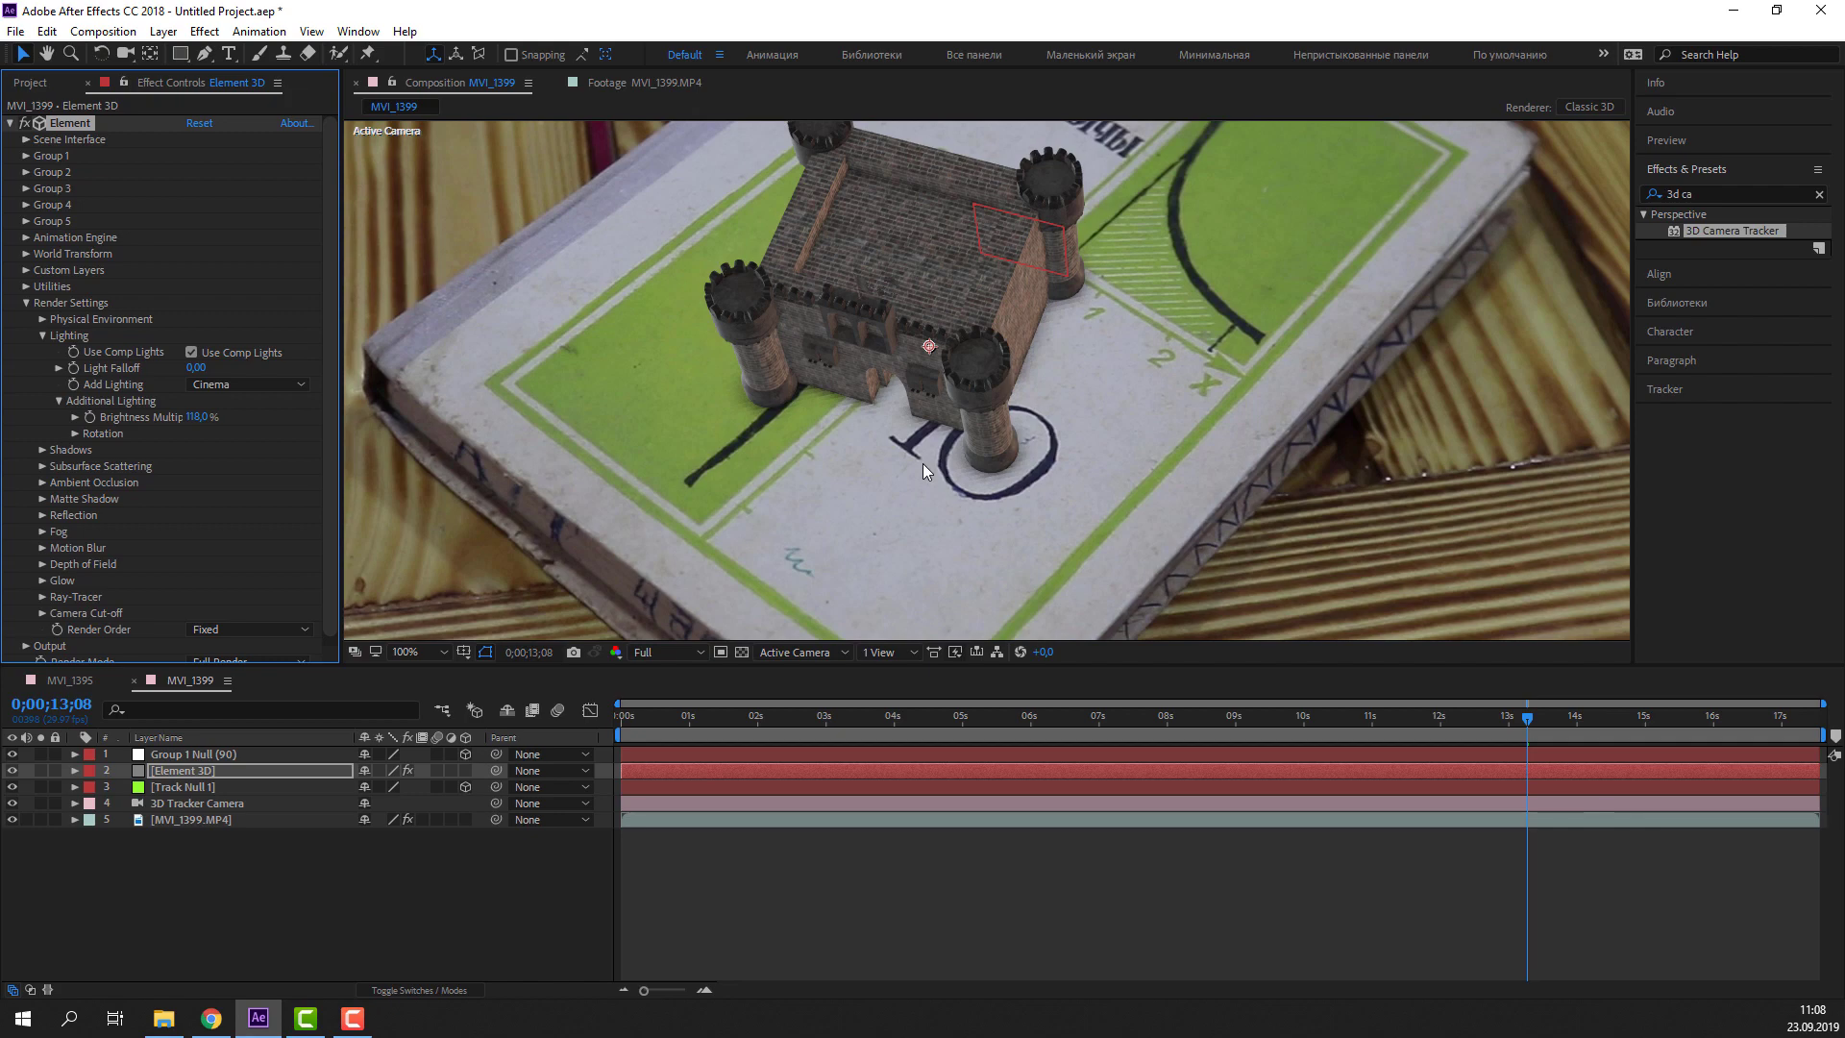
# Collapse Lighting and push Physical Environment exposure from 1.70 to 2.25
pyautogui.click(41, 335)
pyautogui.click(41, 320)
pyautogui.scroll(-2, 409, 419)
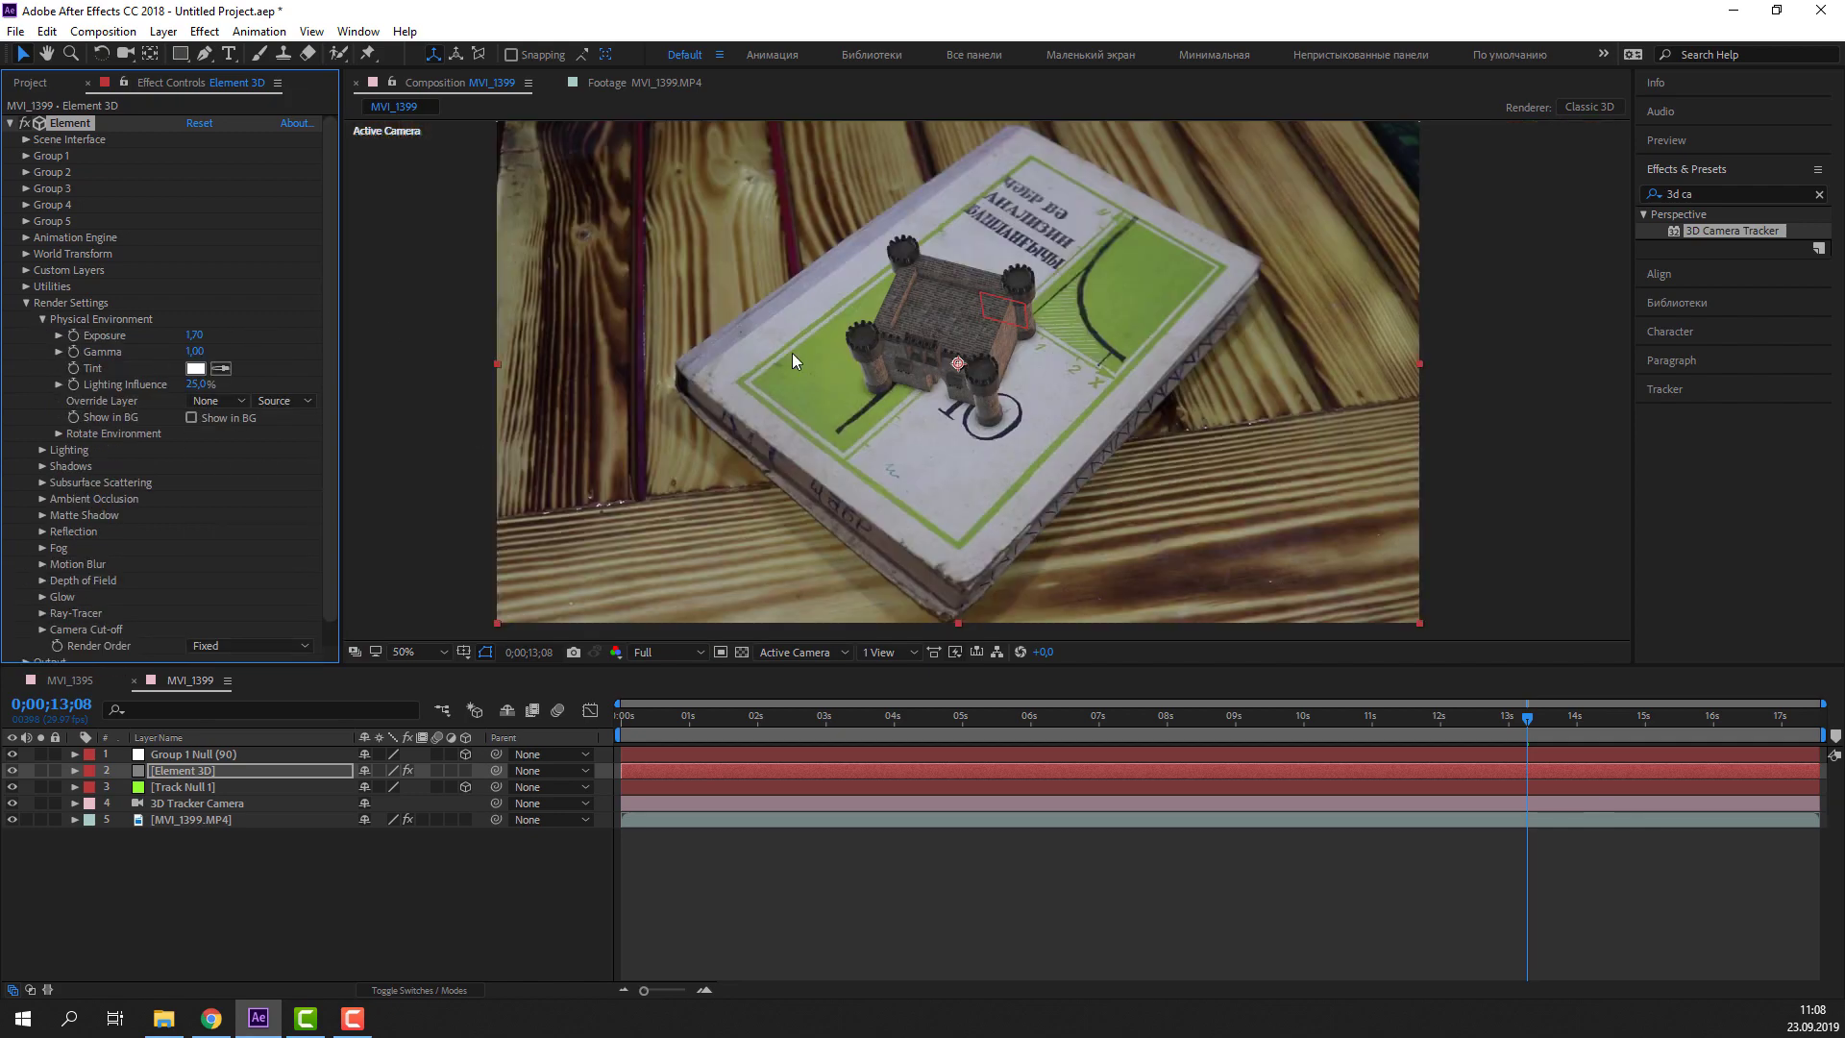
pyautogui.press('.')
pyautogui.moveTo(194, 338); pyautogui.dragTo(245, 335)
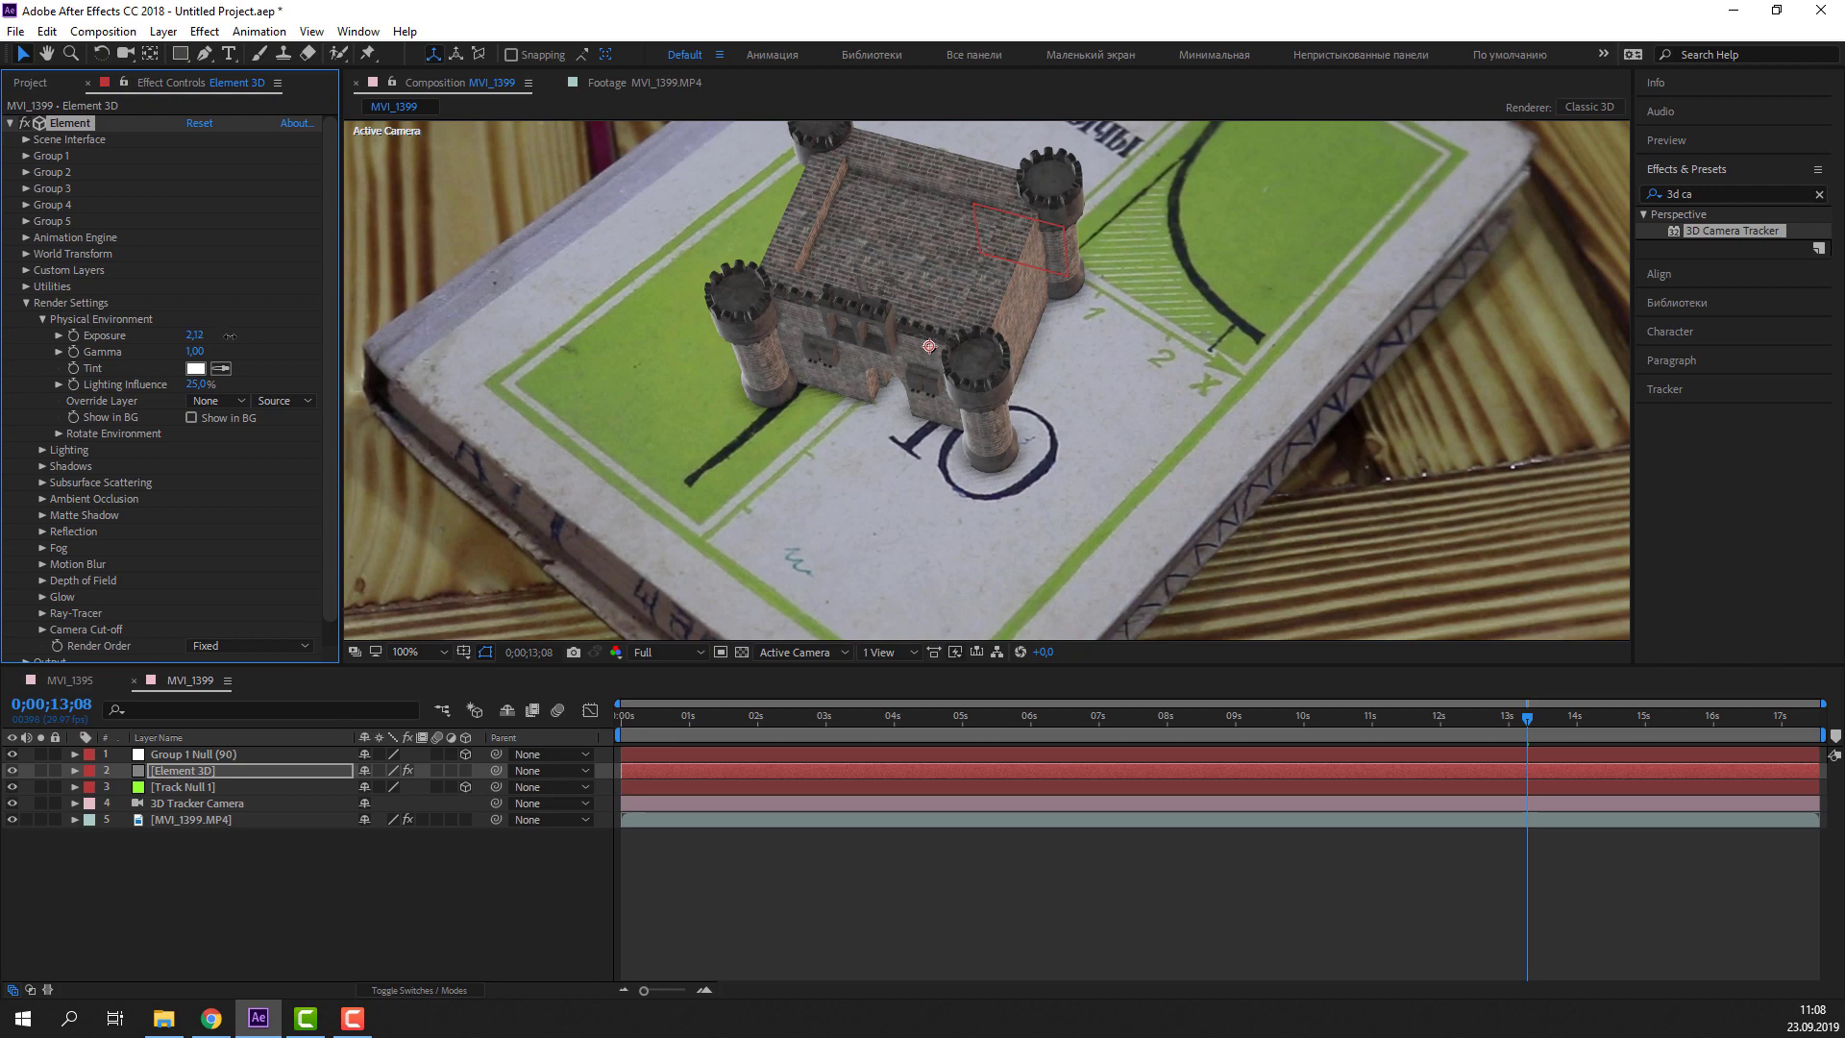
pyautogui.scroll(-3, 1064, 476)
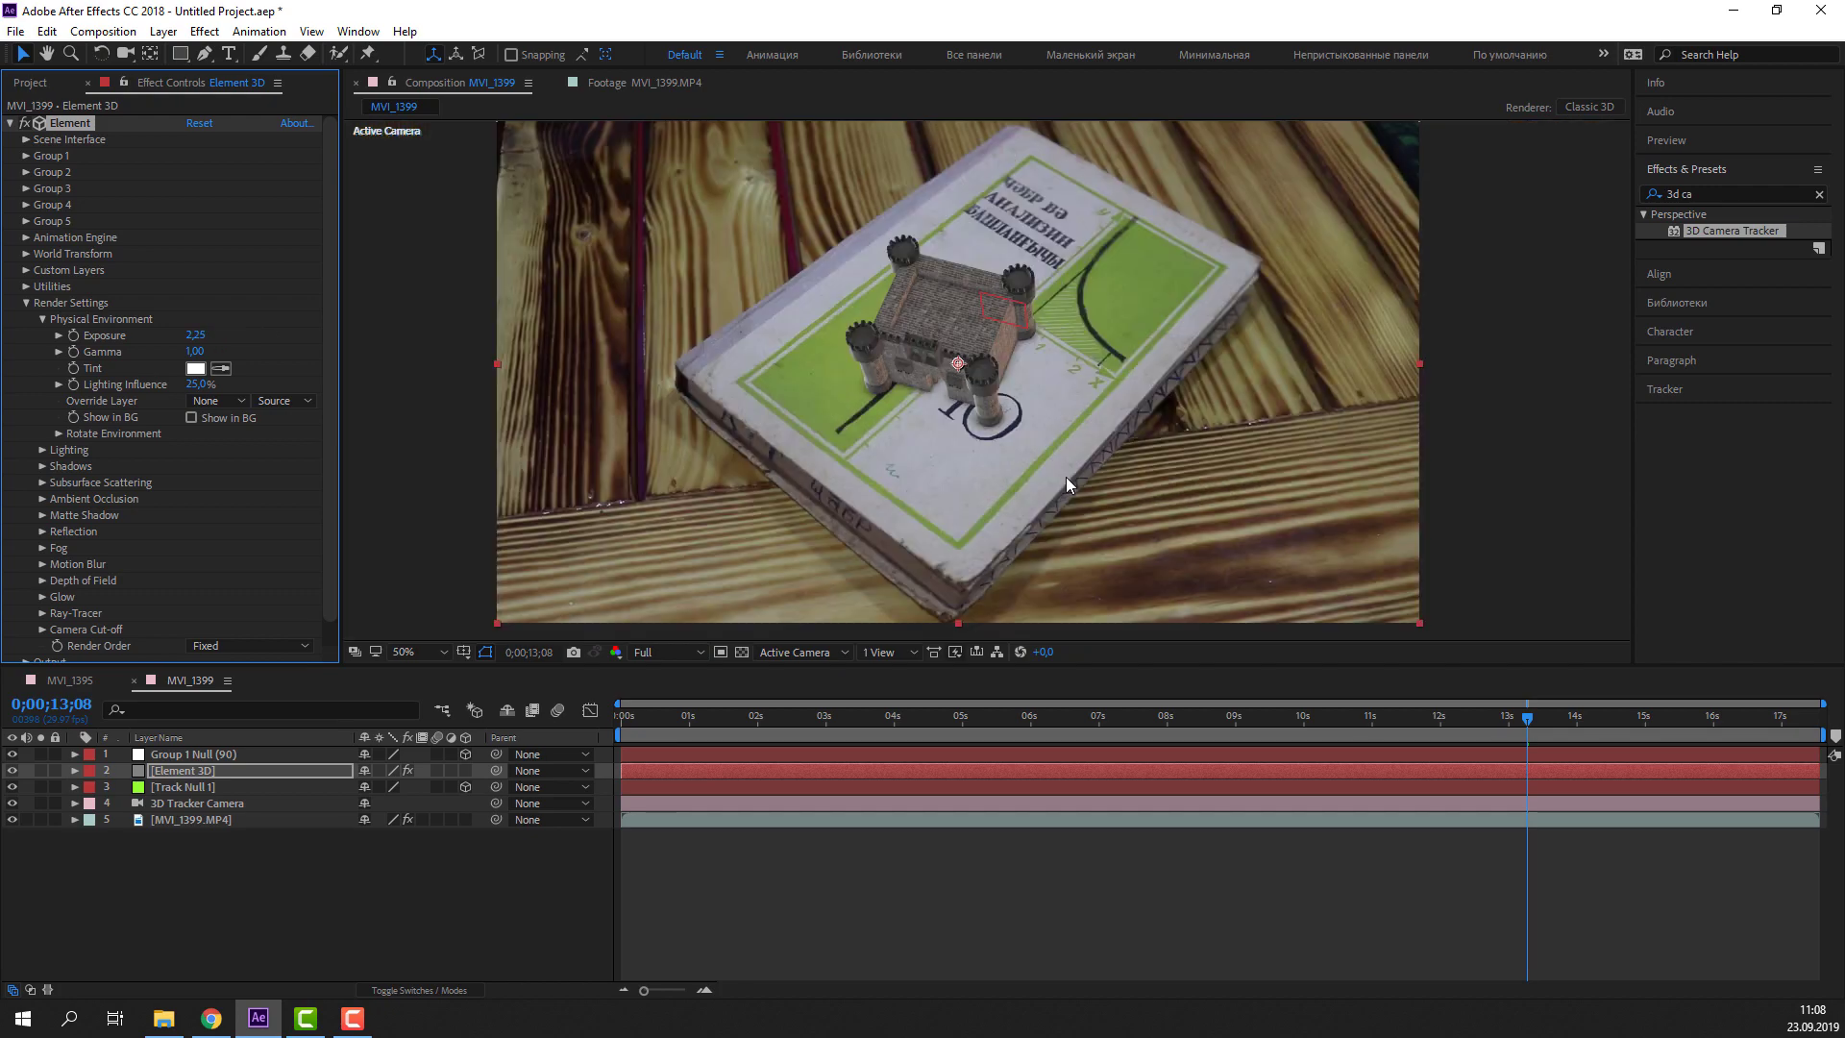
pyautogui.scroll(1, 1064, 477)
# With the Element 3D layer deselected and the viewer at Fit up to 100%, preview the castle from the start
pyautogui.click(982, 810)
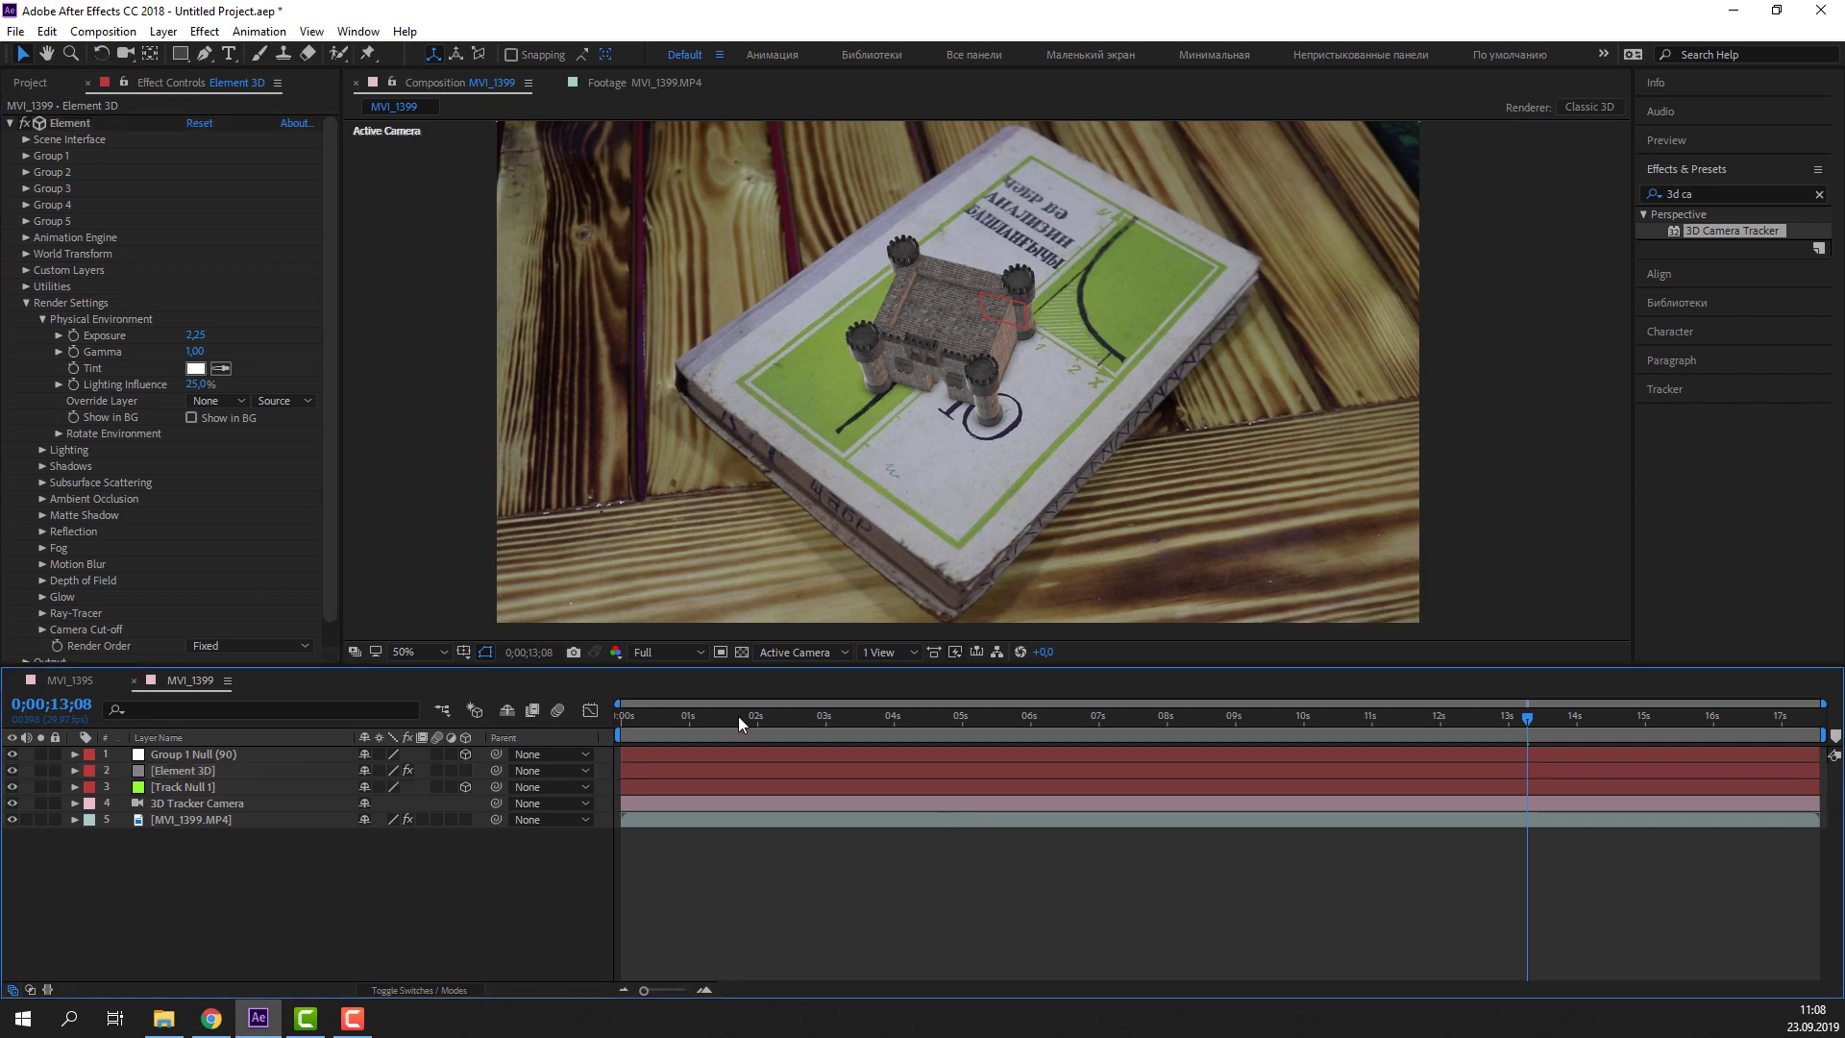
pyautogui.click(447, 650)
pyautogui.click(485, 348)
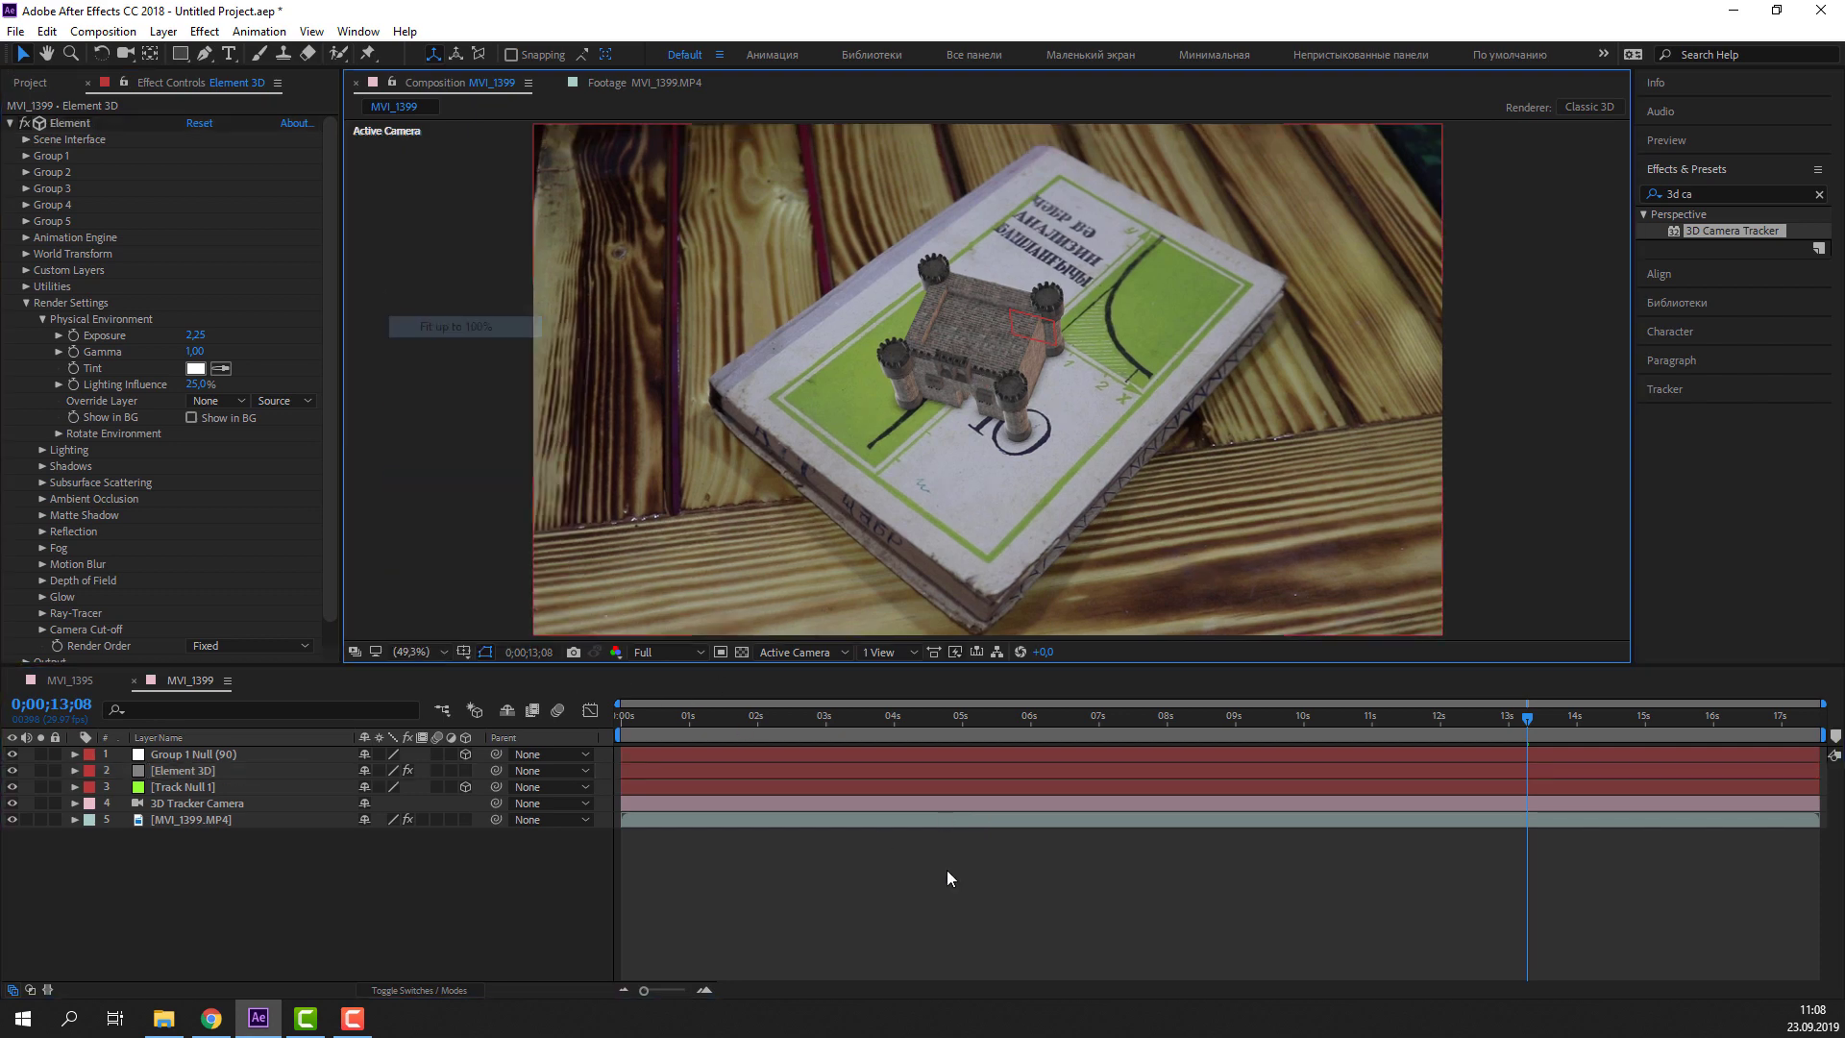
pyautogui.press('space')
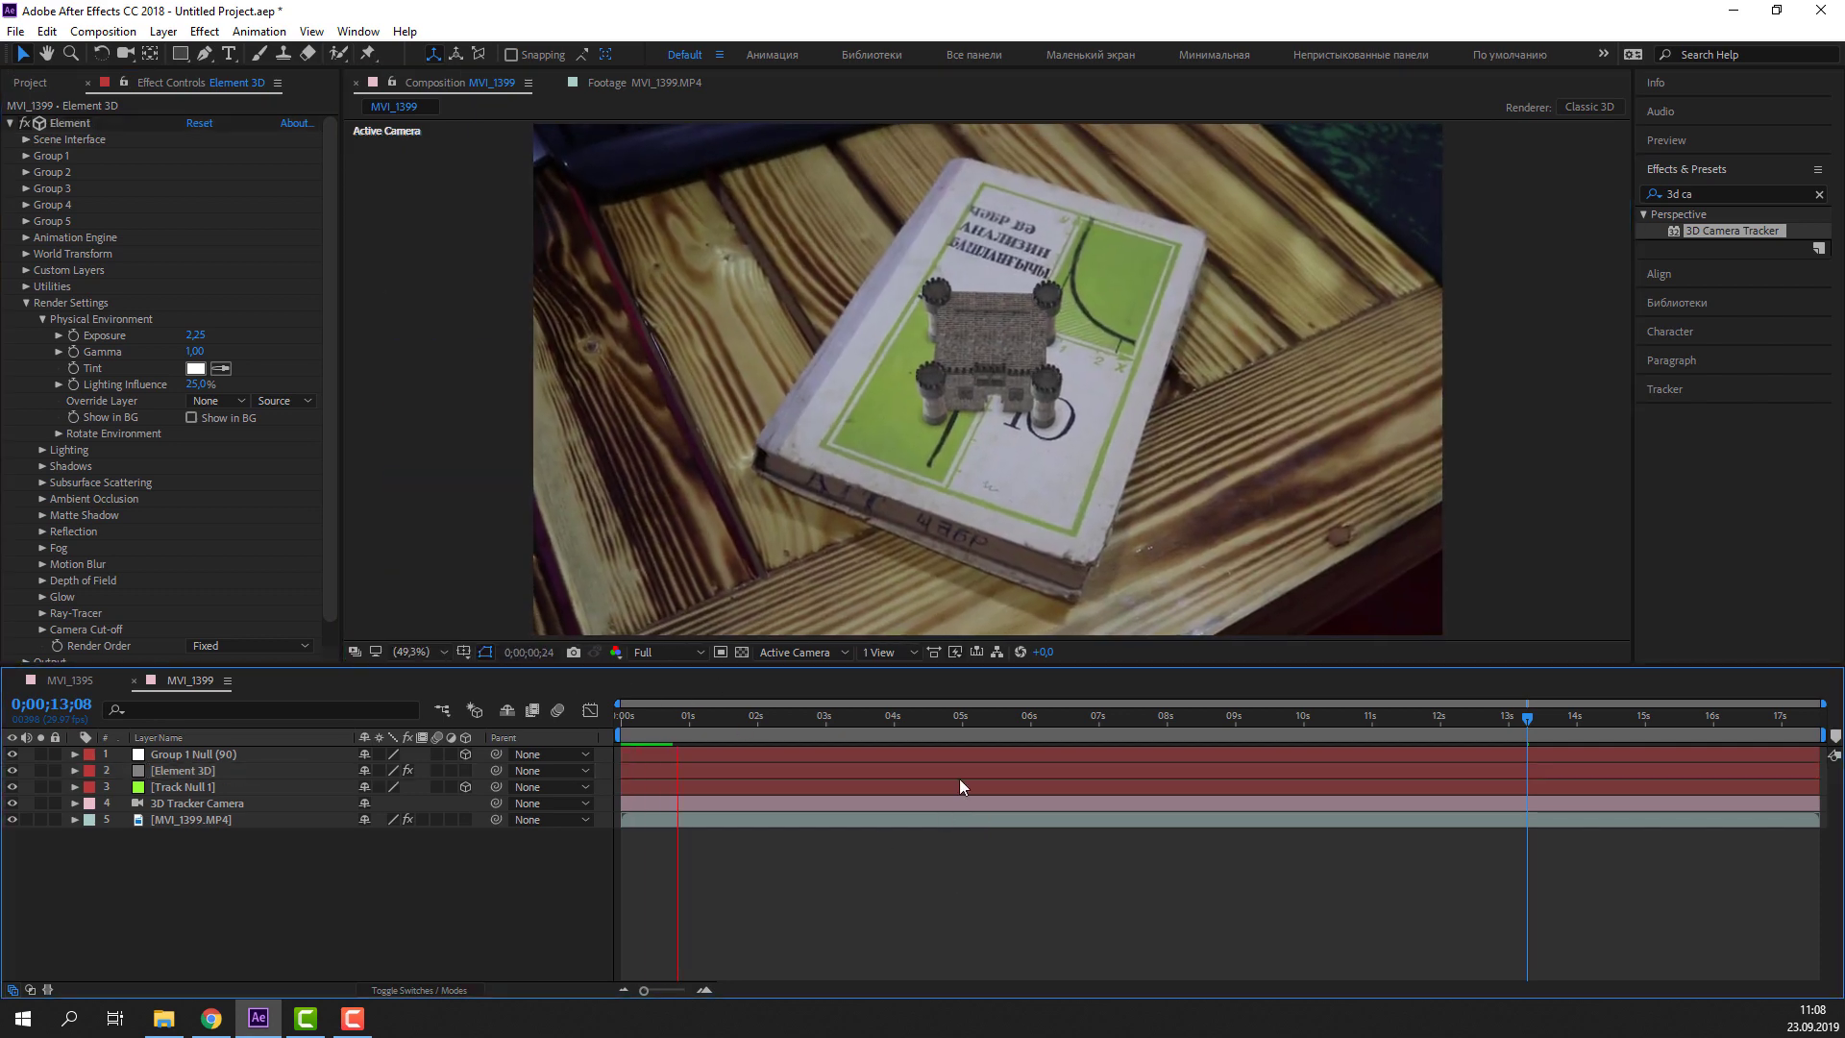
pyautogui.scroll(2, 990, 498)
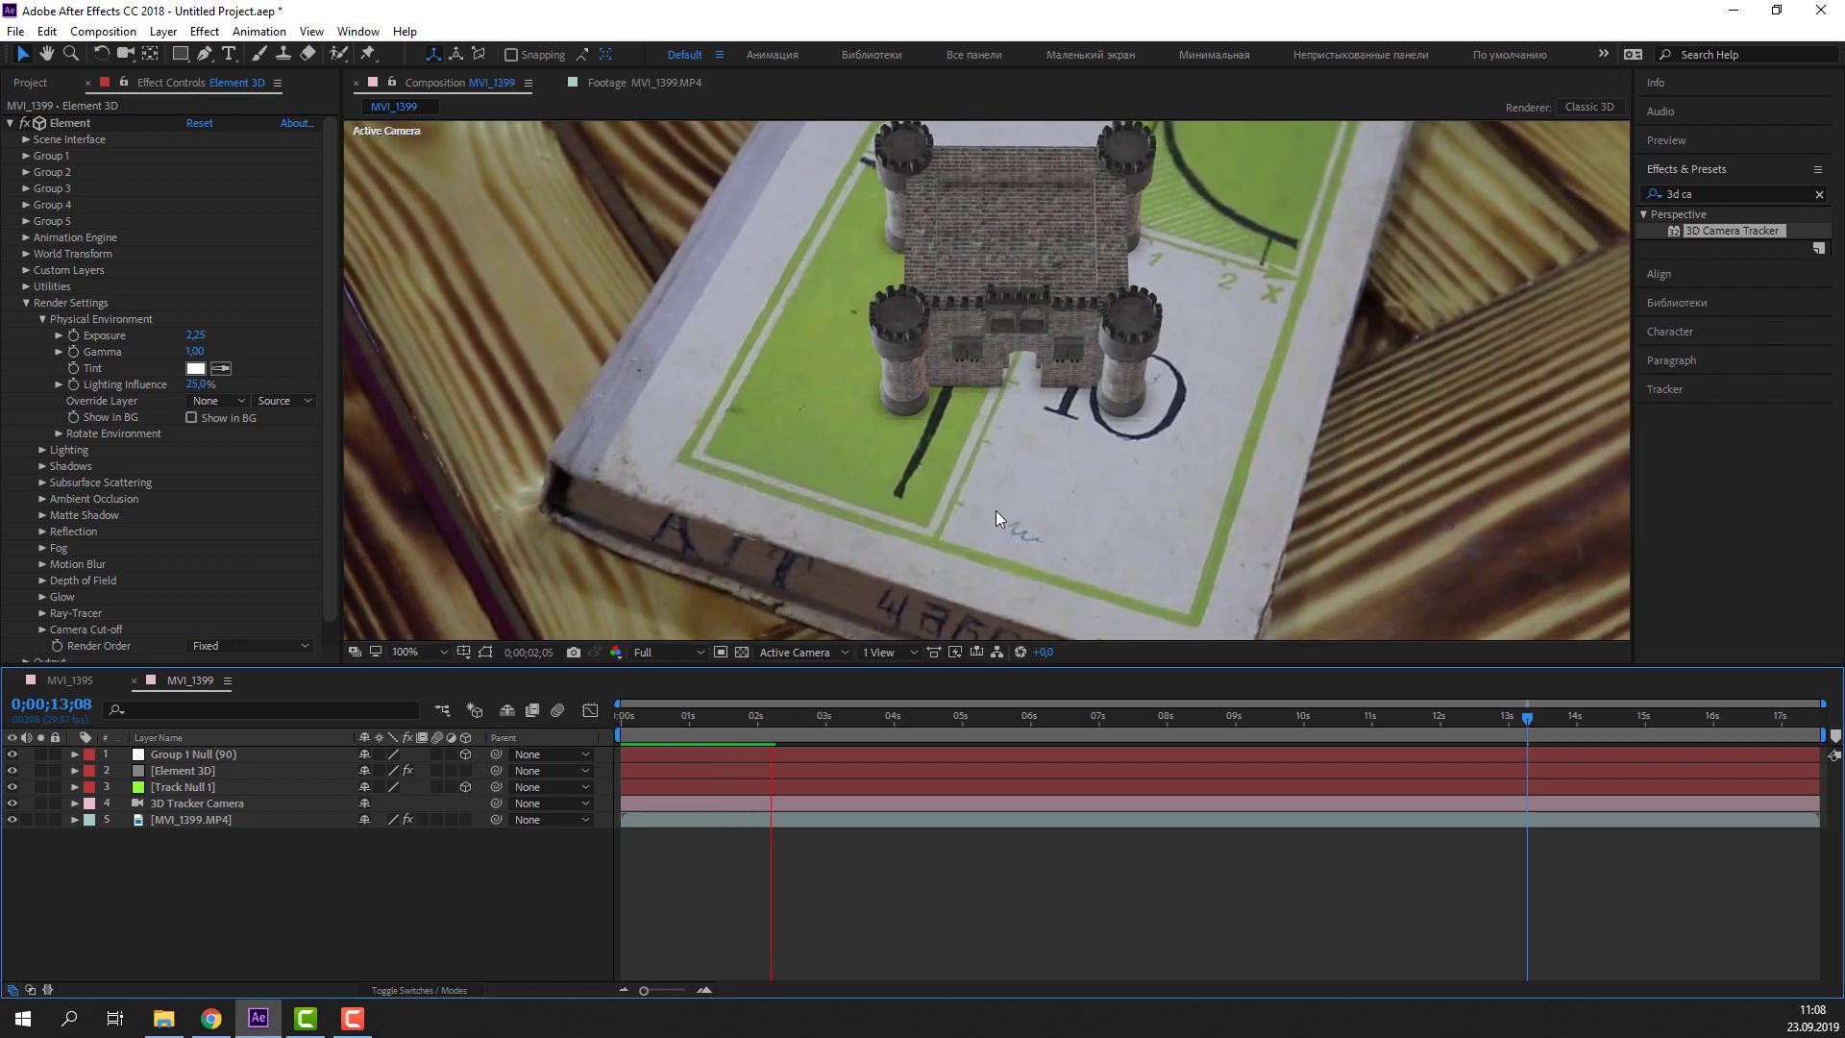